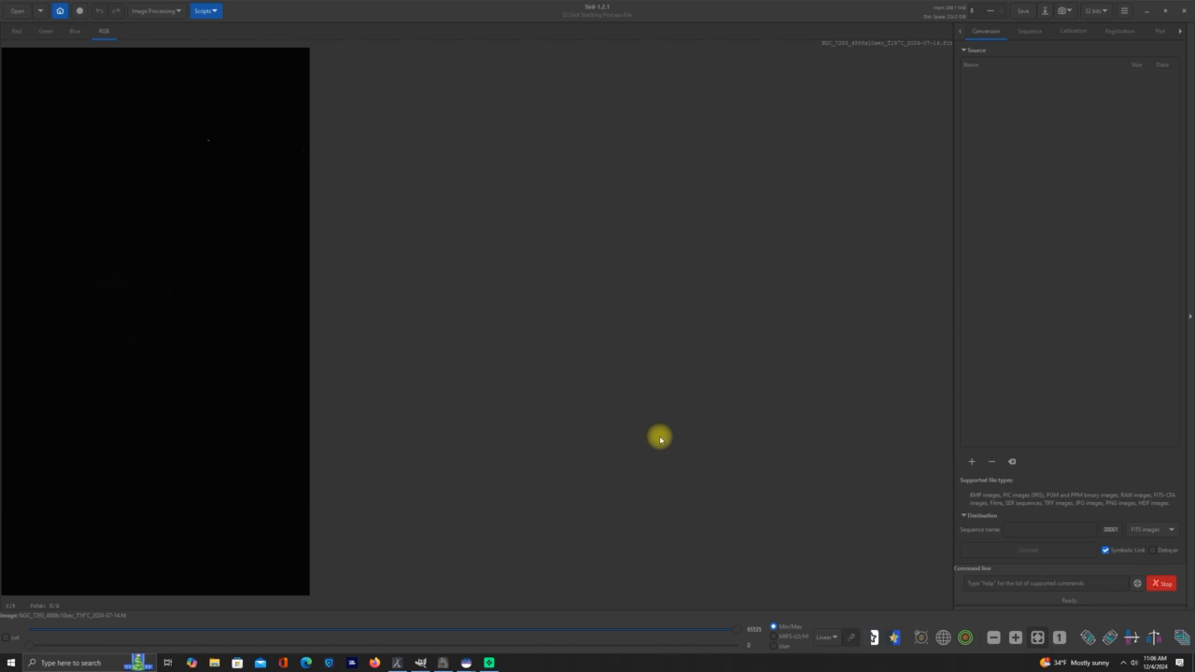
# Step: Switch the image preview's display mode from Linear to AutoStretch
pyautogui.click(835, 641)
pyautogui.click(835, 640)
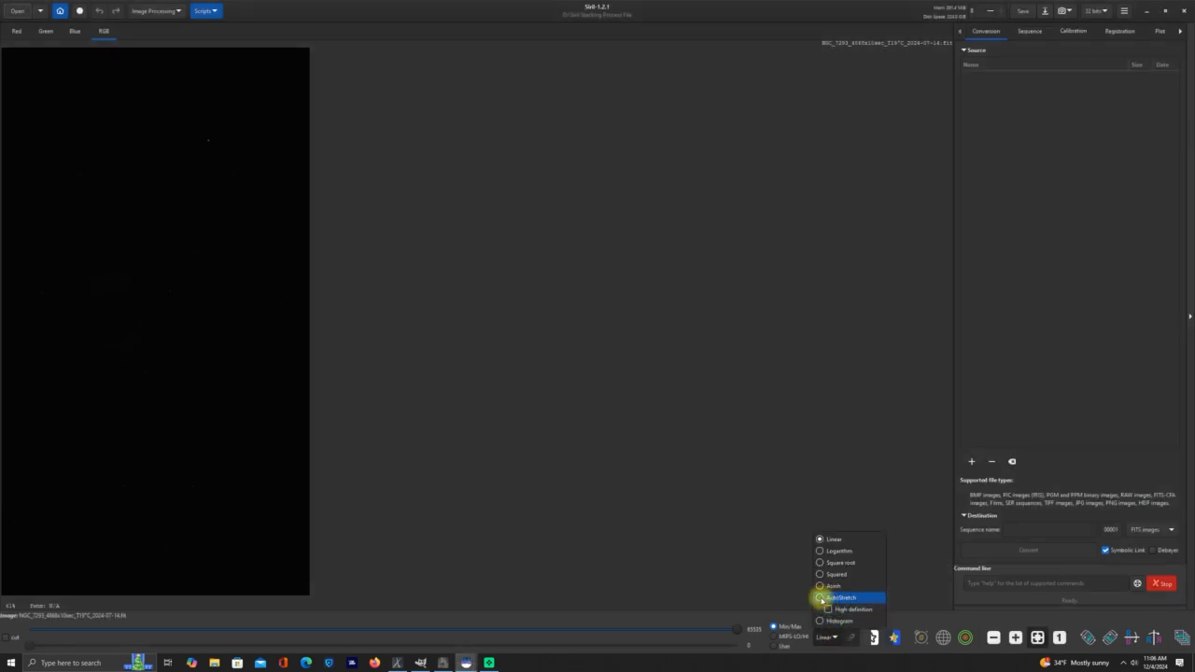
pyautogui.click(822, 597)
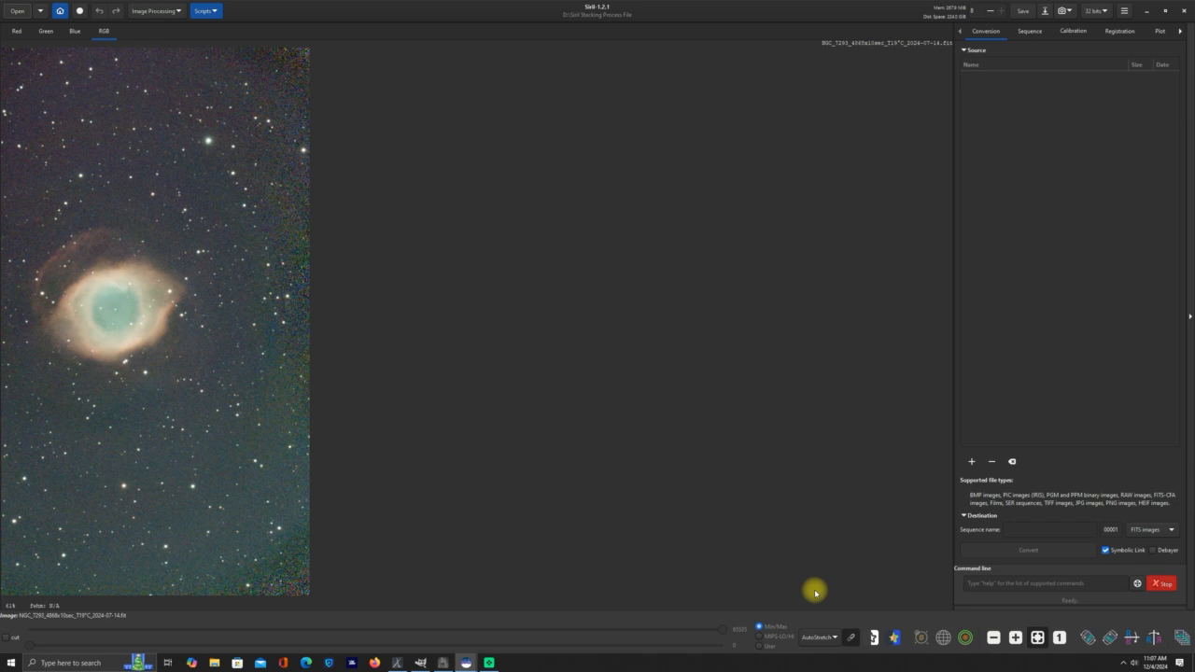
# Step: Remove the image's green noise using the Average Neutral protection method with lightness preserved
pyautogui.click(178, 11)
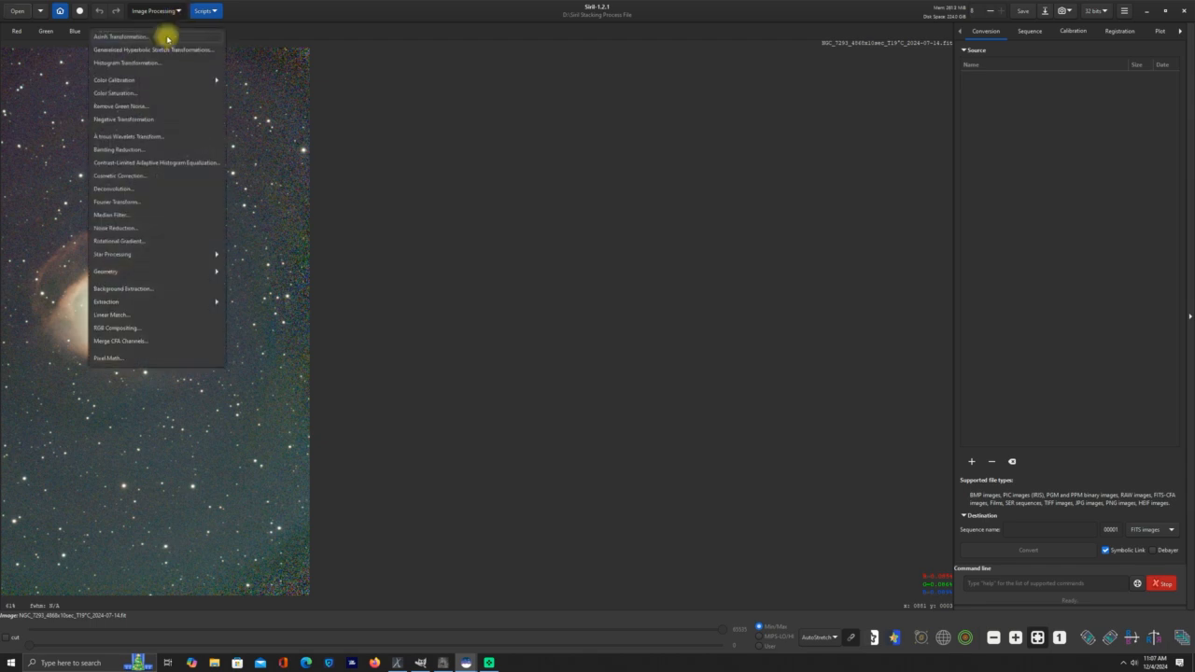
pyautogui.click(131, 110)
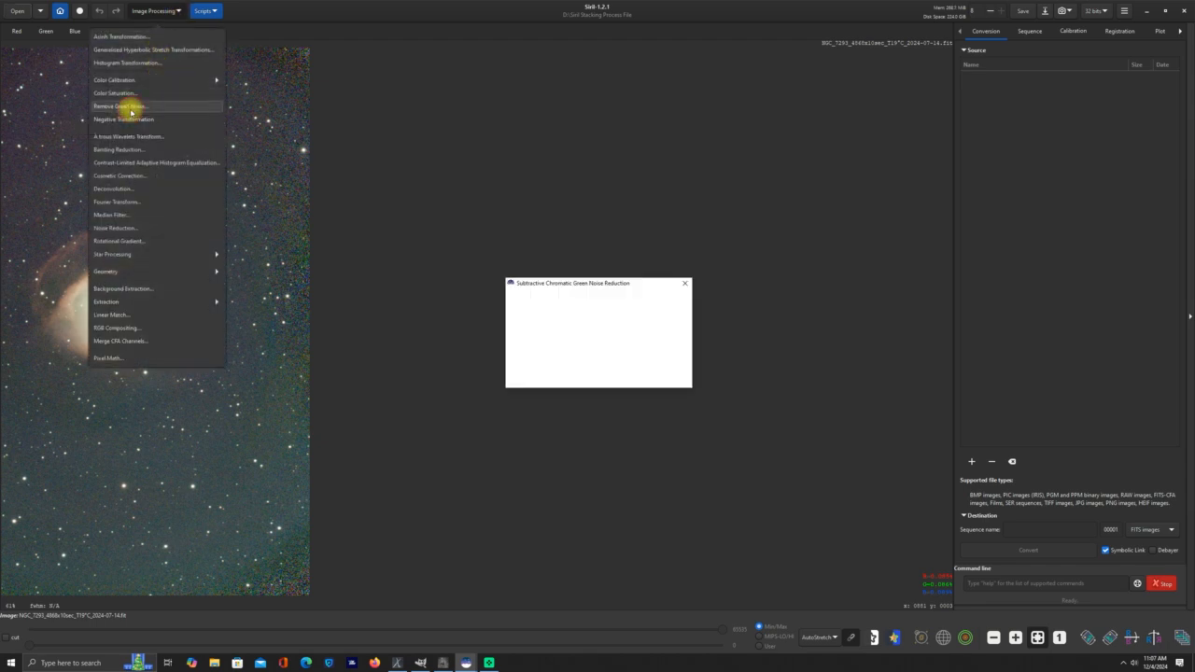
pyautogui.click(666, 377)
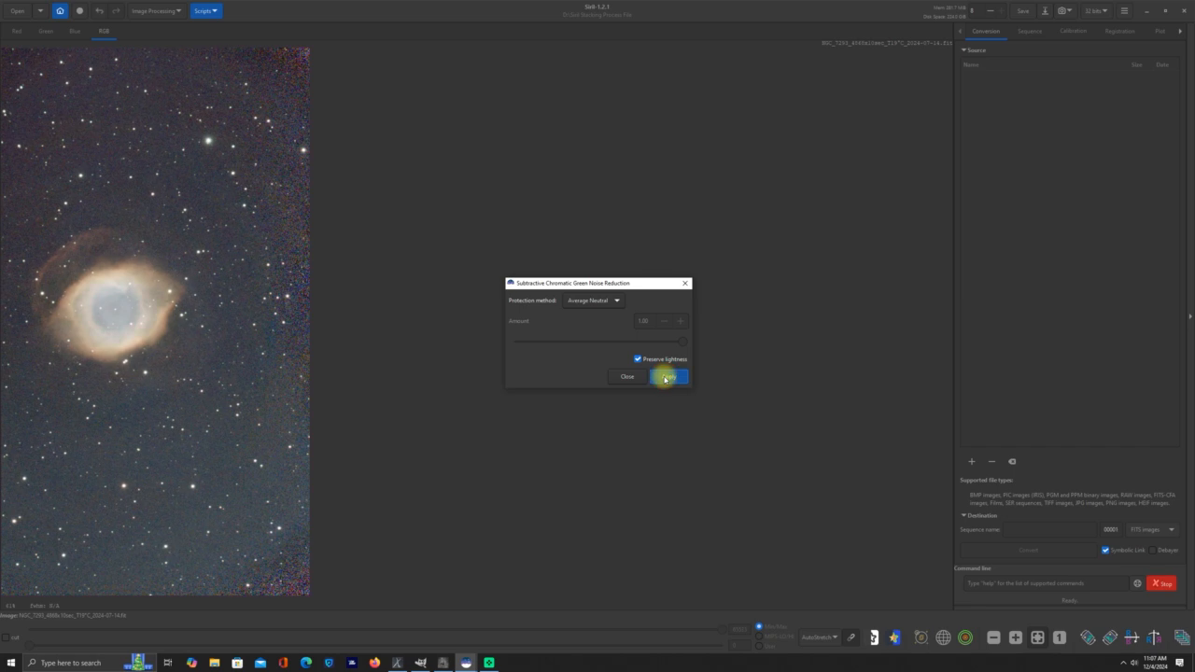
pyautogui.click(627, 376)
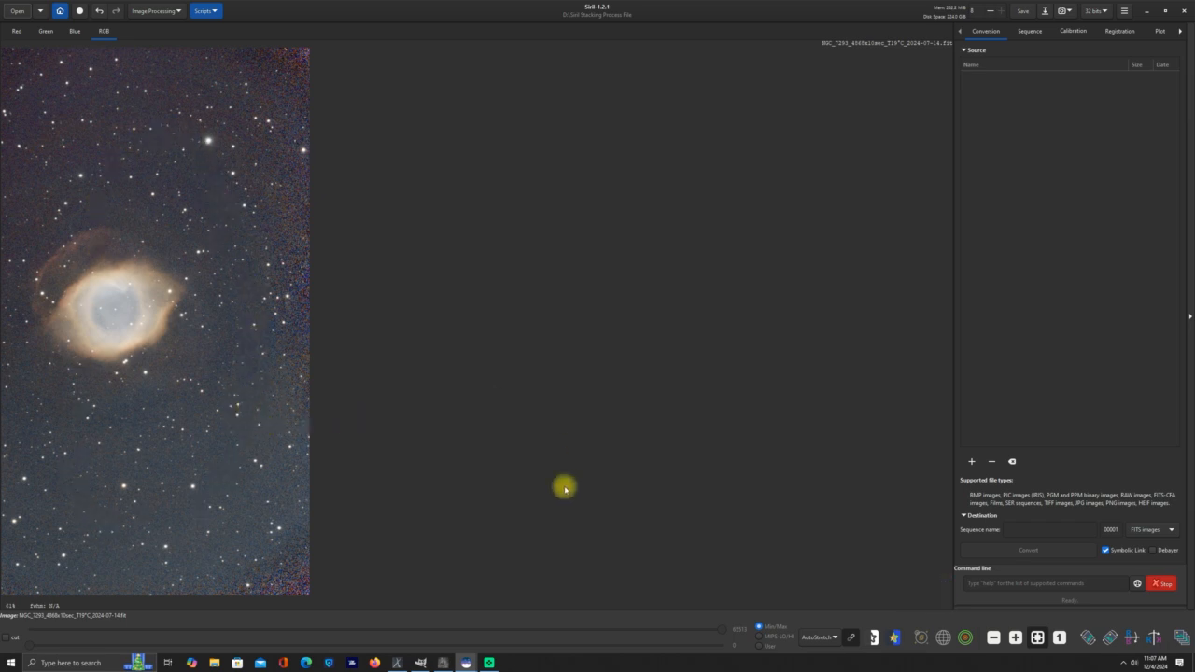
# Step: Rotate the nebula image 90 degrees counter-clockwise three times so that it lies in landscape orientation
pyautogui.click(1089, 639)
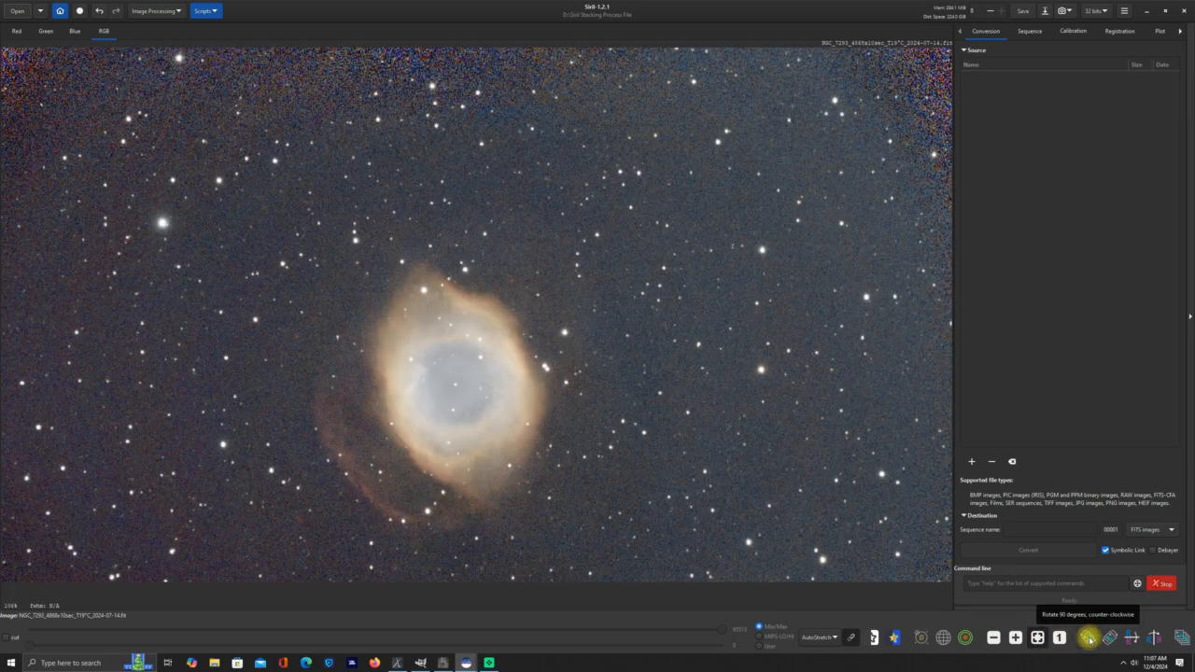
pyautogui.click(1088, 639)
pyautogui.click(1088, 639)
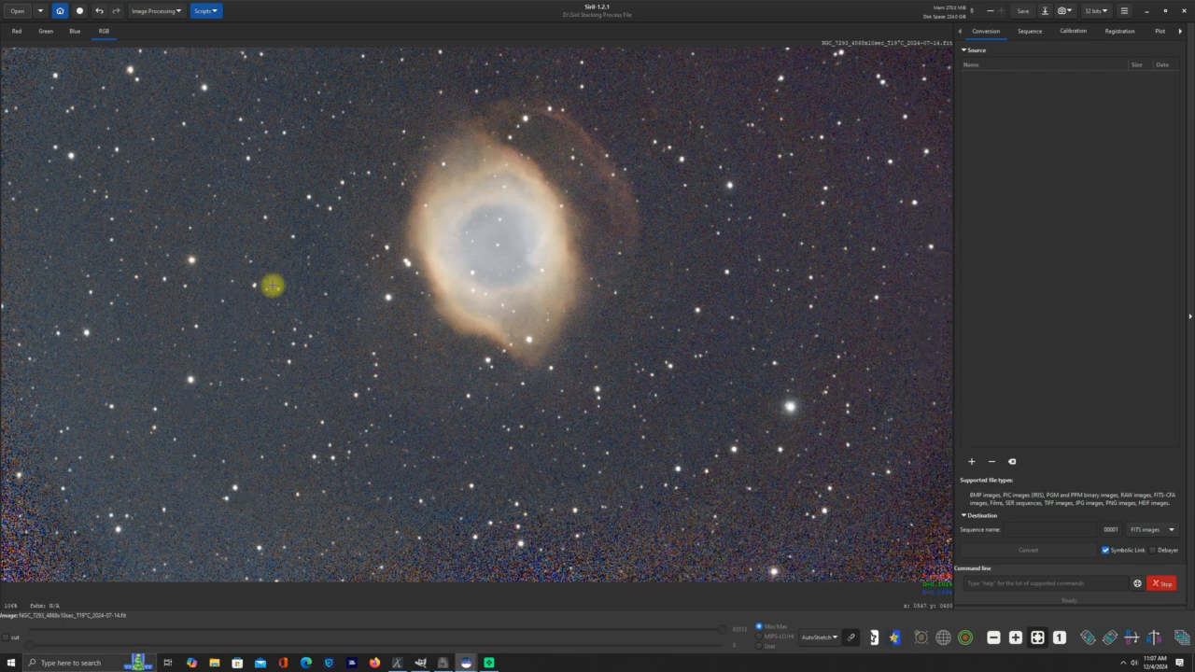
# Step: Crop the image without rotation to about 1514 × 841 px, trimming the noisy lower edge and both sides
pyautogui.click(180, 13)
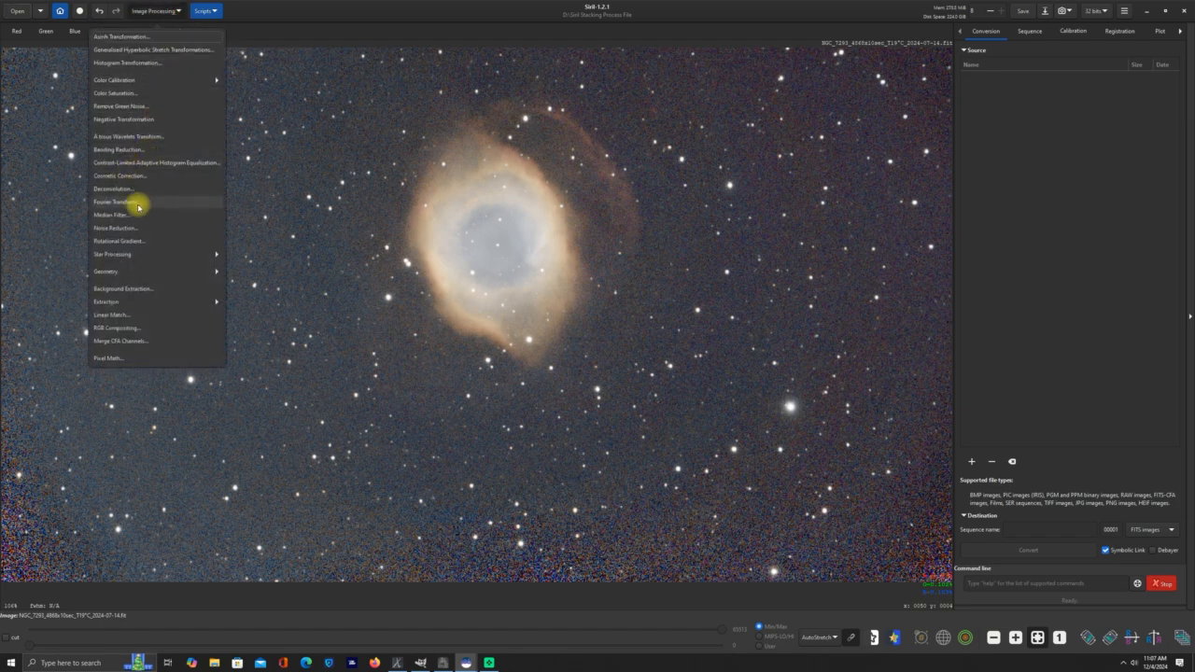
pyautogui.click(126, 272)
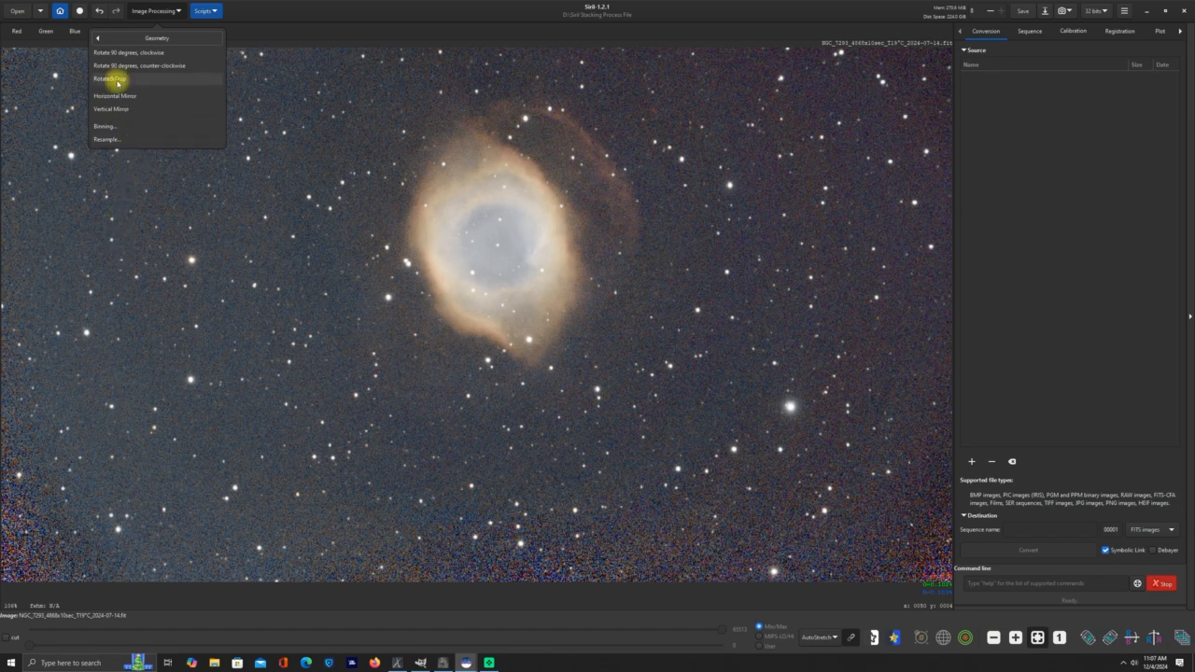
pyautogui.click(118, 81)
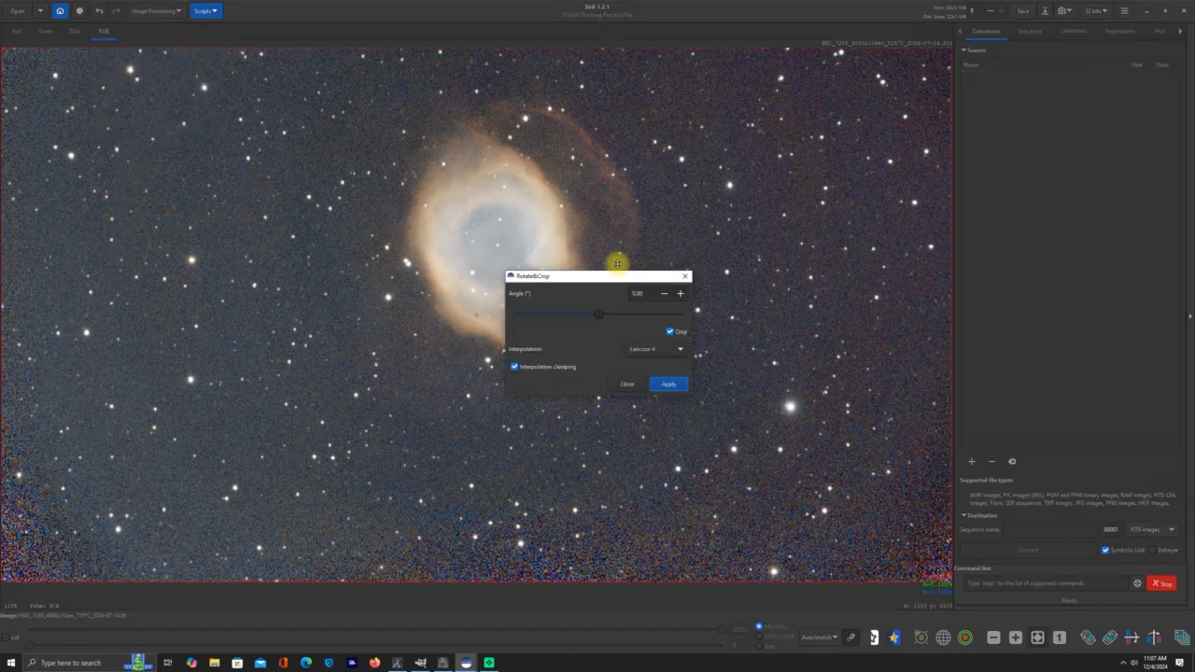
pyautogui.moveTo(595, 279); pyautogui.dragTo(1070, 205)
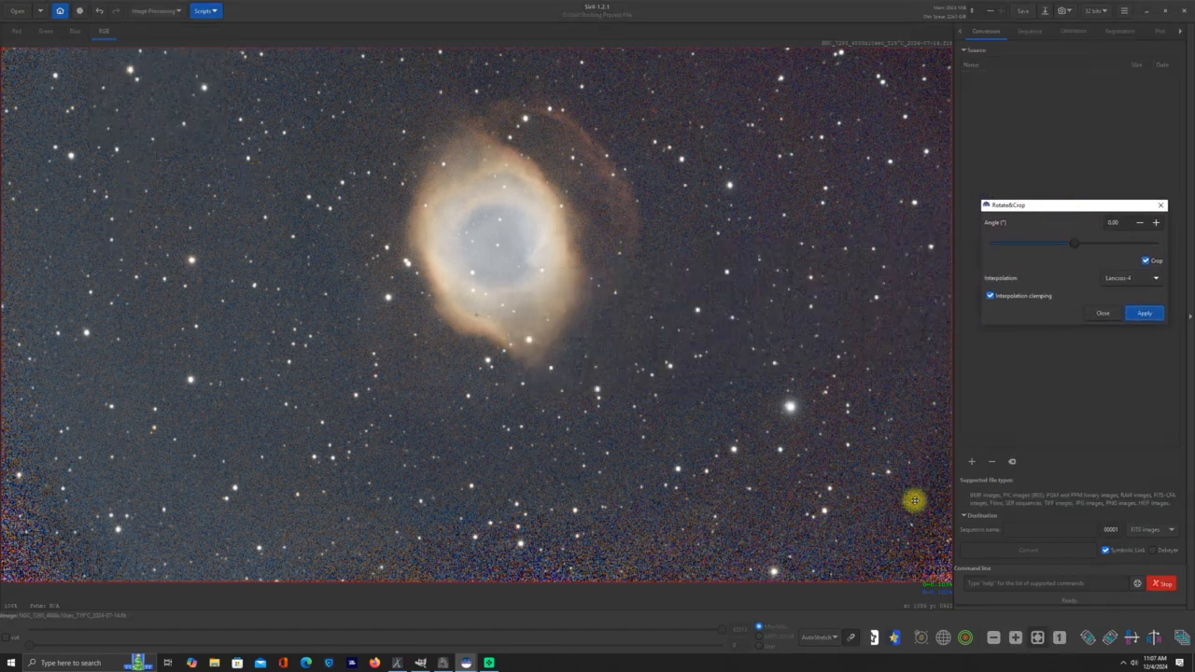
pyautogui.moveTo(682, 580); pyautogui.dragTo(712, 488)
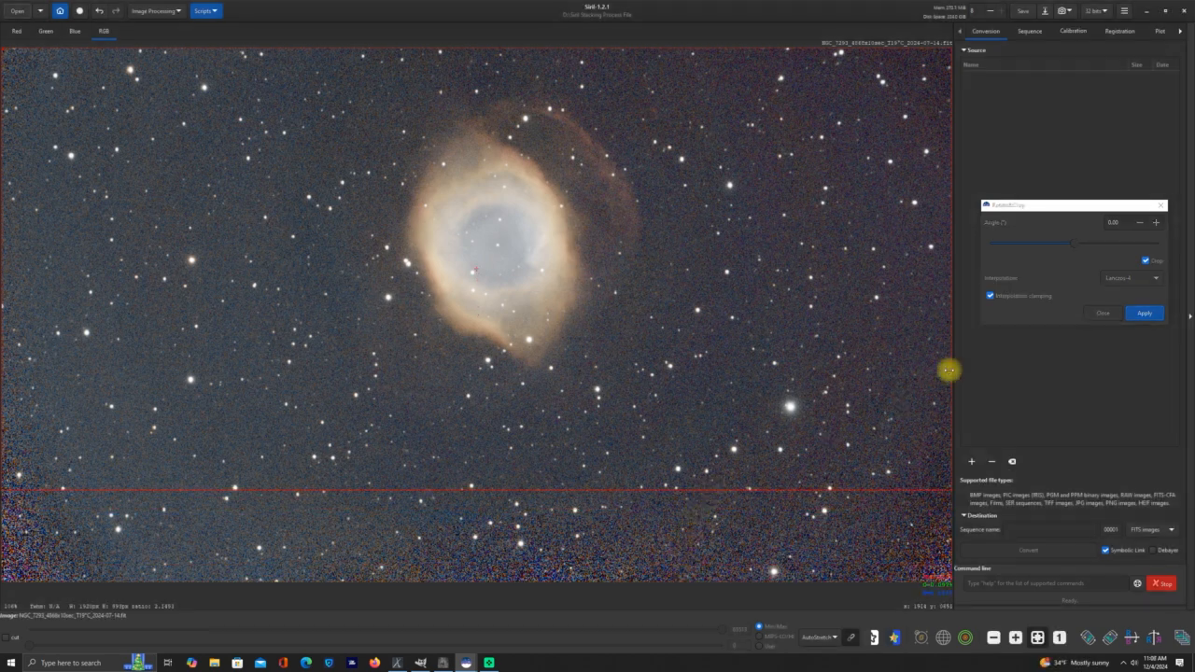
pyautogui.moveTo(948, 370); pyautogui.dragTo(831, 390)
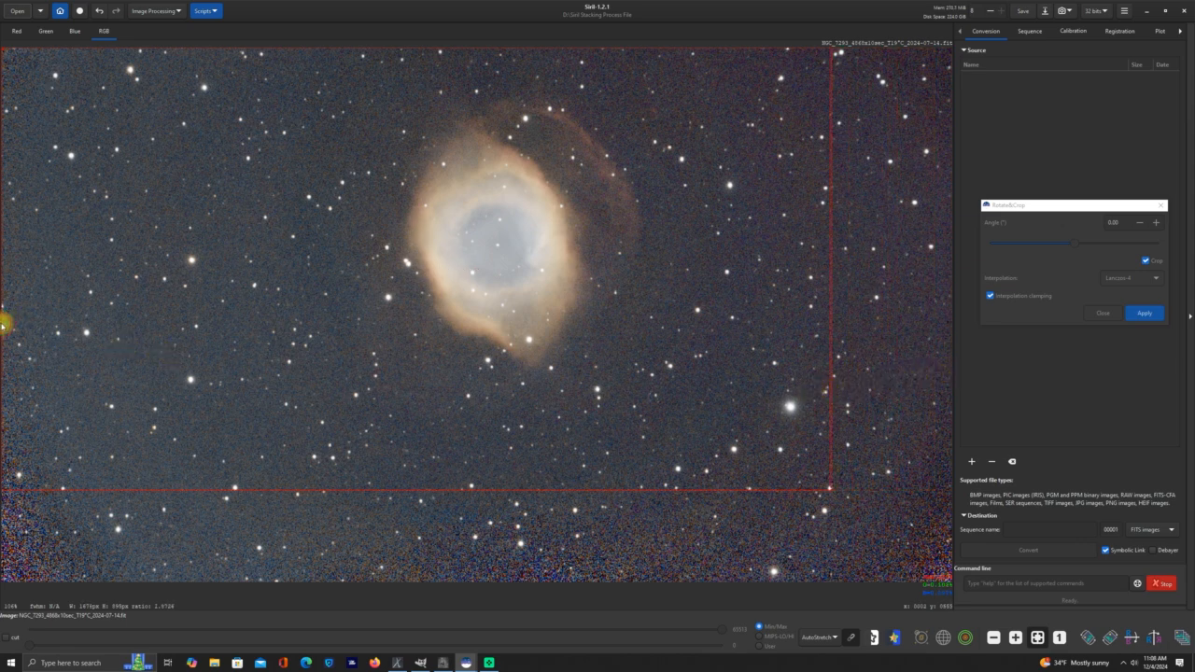
pyautogui.moveTo(3, 324); pyautogui.dragTo(85, 312)
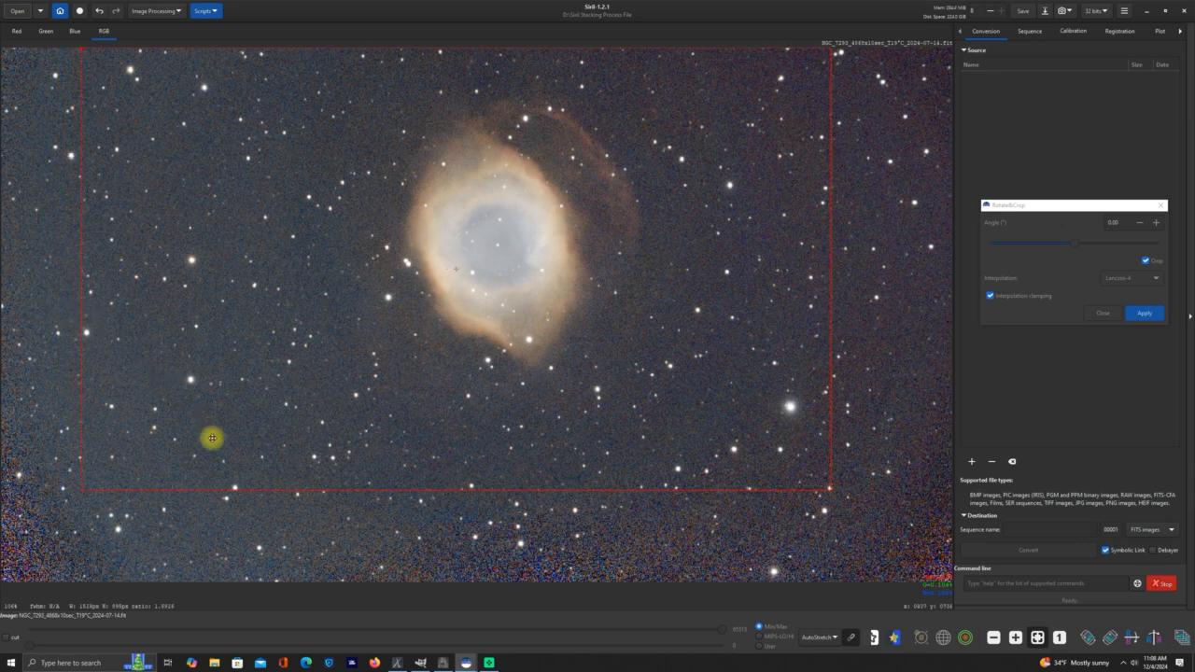
pyautogui.moveTo(241, 487); pyautogui.dragTo(249, 464)
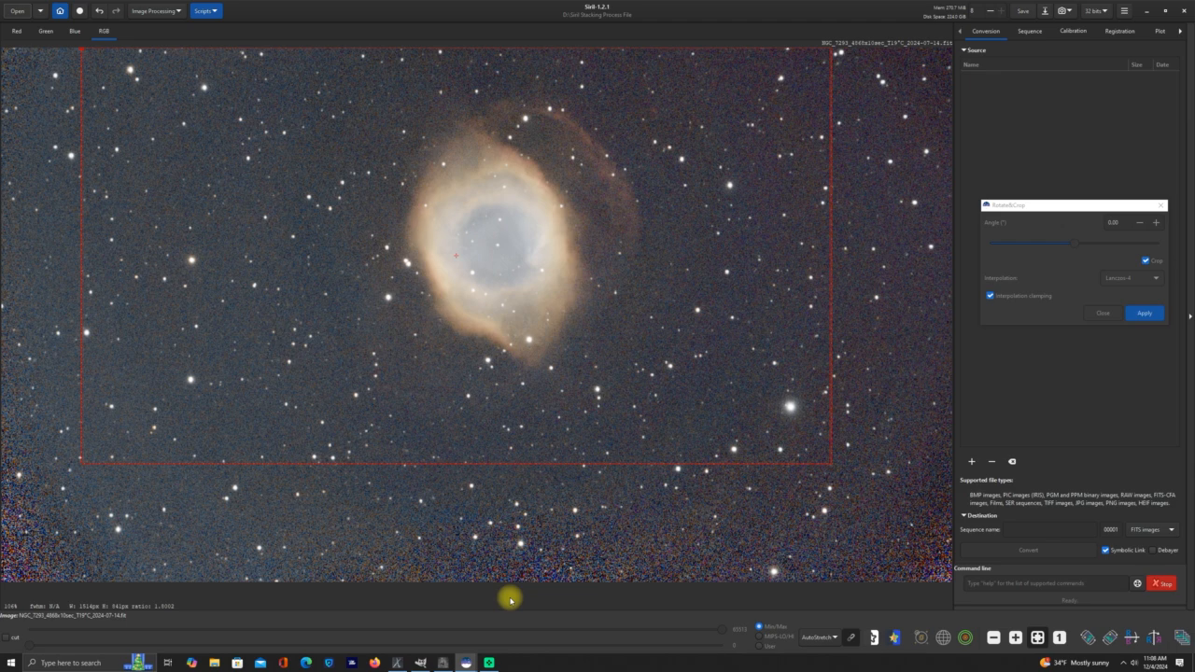
pyautogui.click(1150, 316)
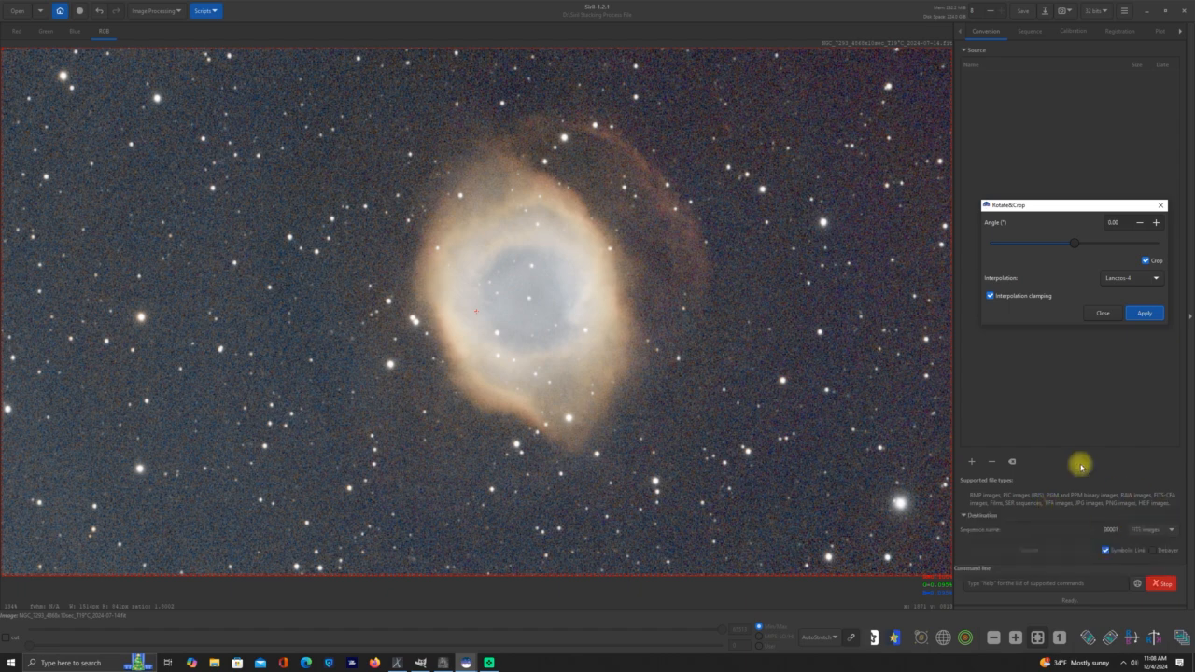
pyautogui.click(1104, 313)
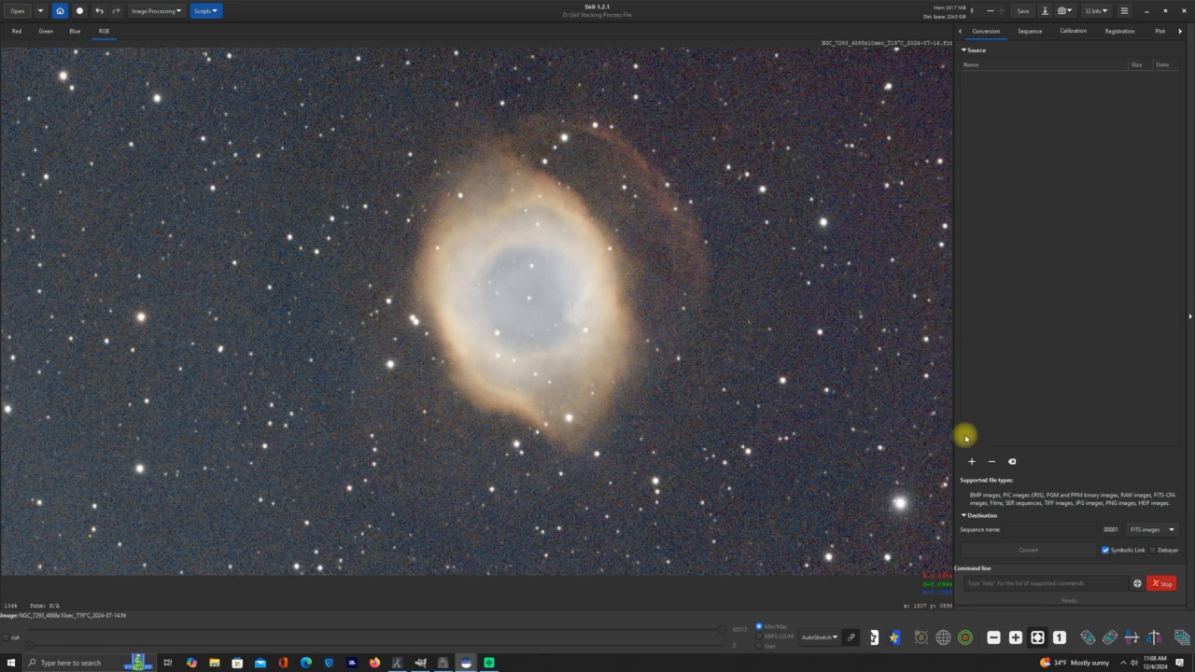
# Step: Return the display mode to Linear and run StarNet star removal with linear pre-stretch, 2x upsampling and star mask generation
pyautogui.click(829, 638)
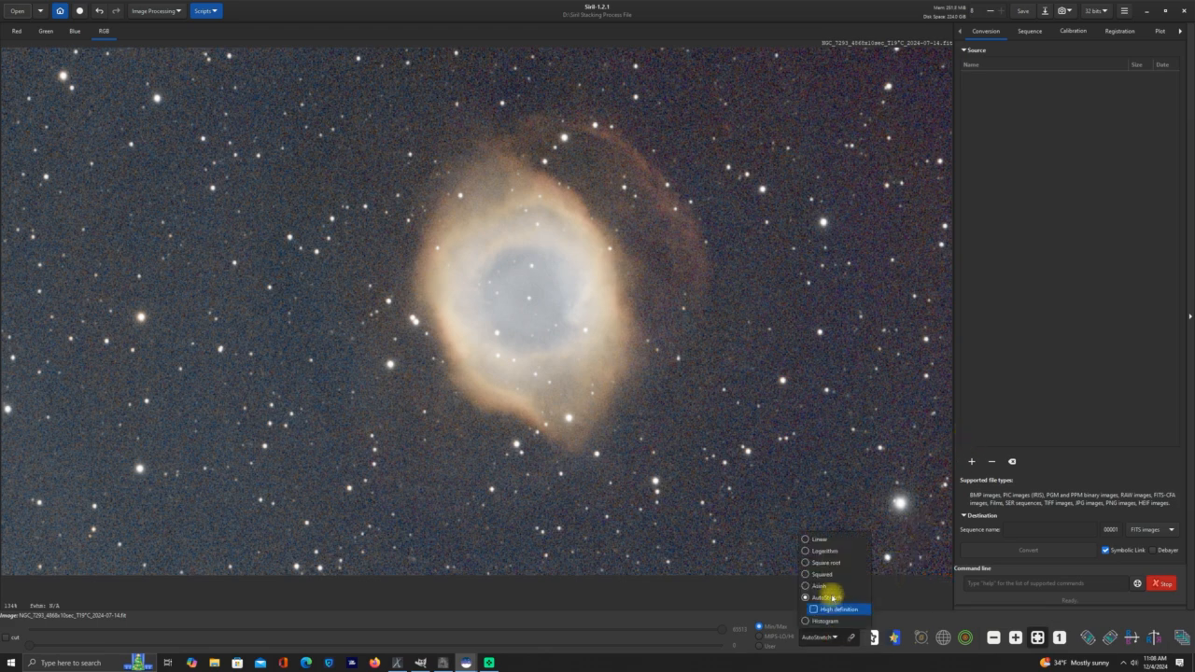
pyautogui.click(808, 539)
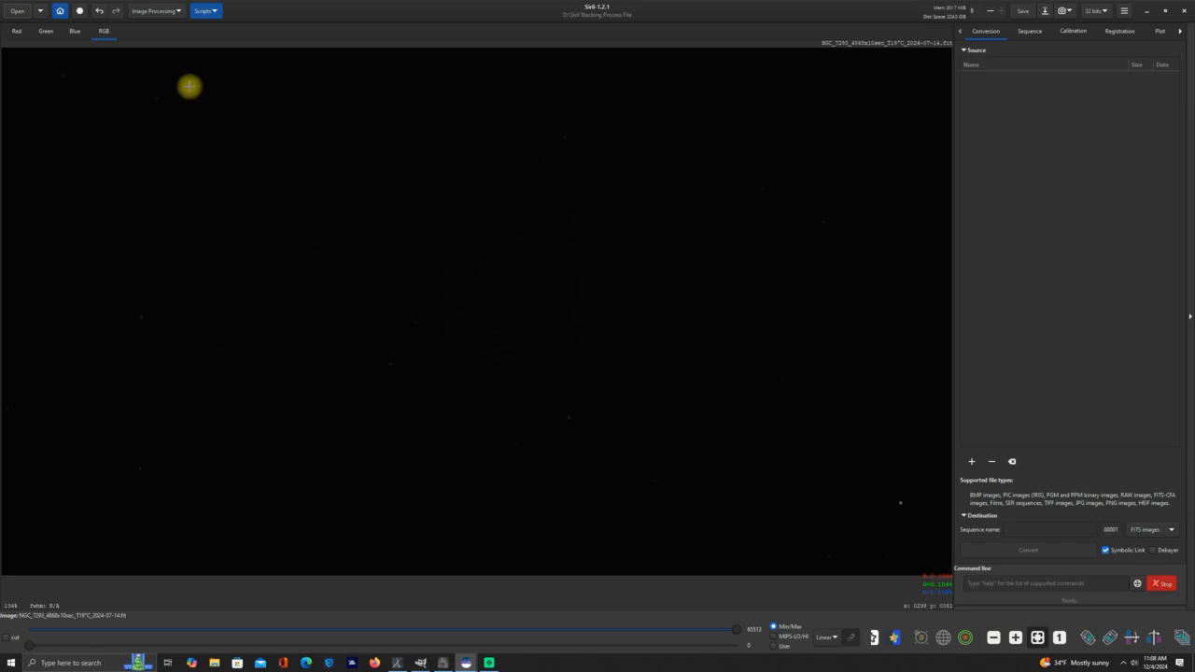
pyautogui.click(178, 11)
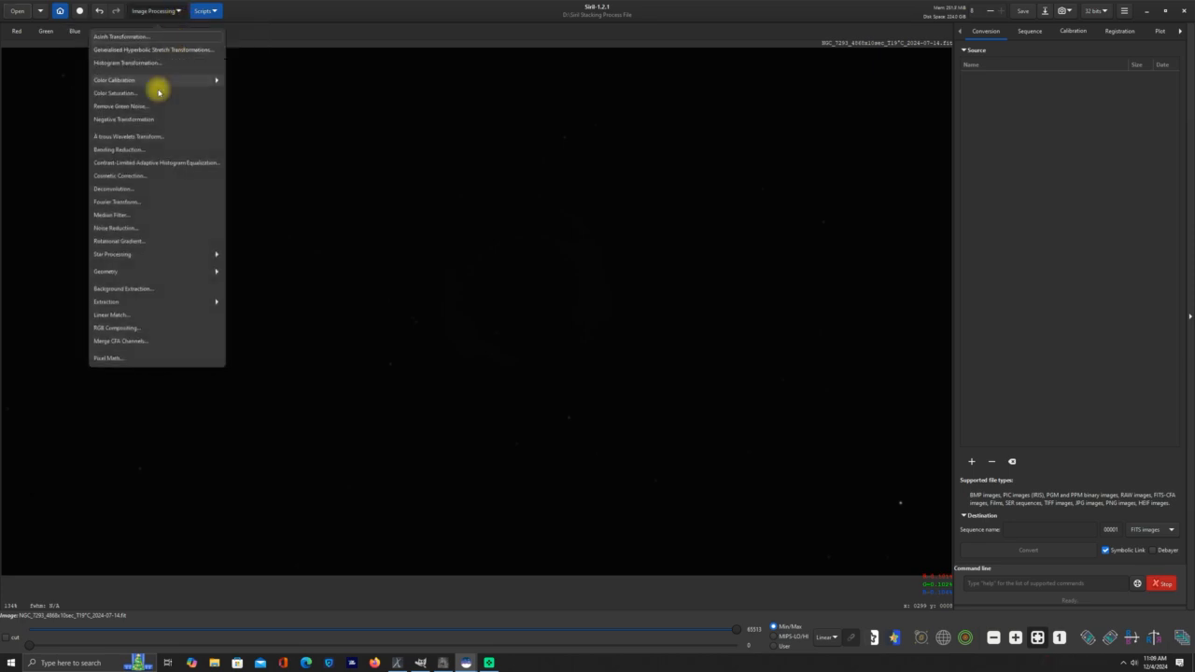
pyautogui.click(107, 255)
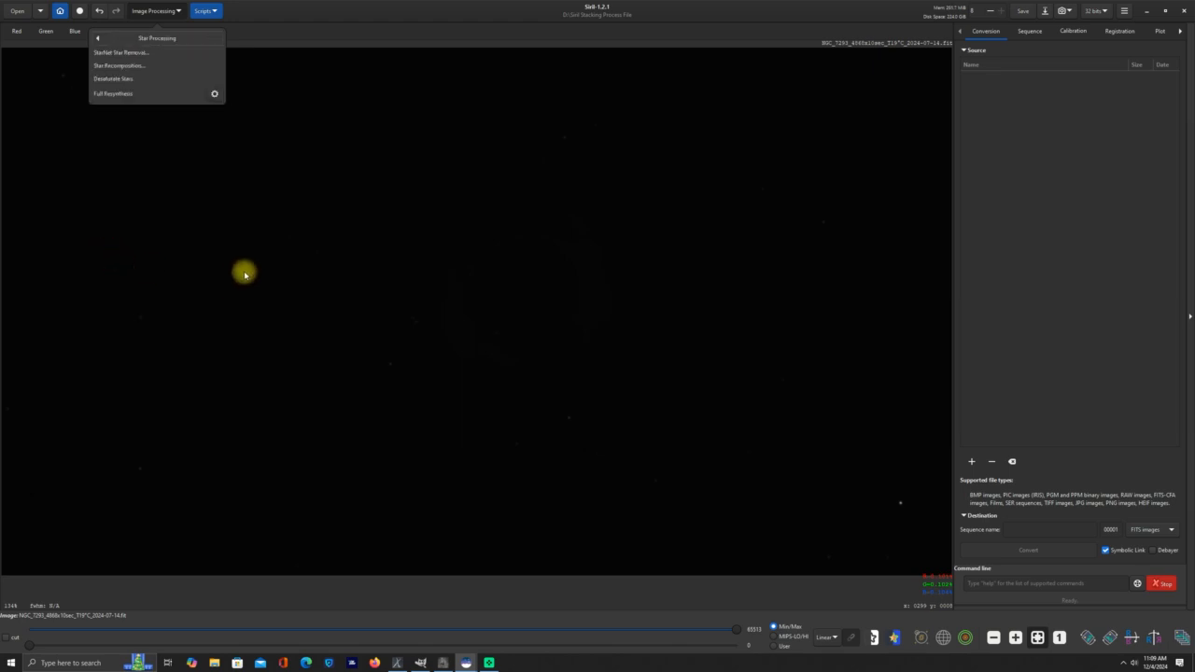
pyautogui.click(131, 52)
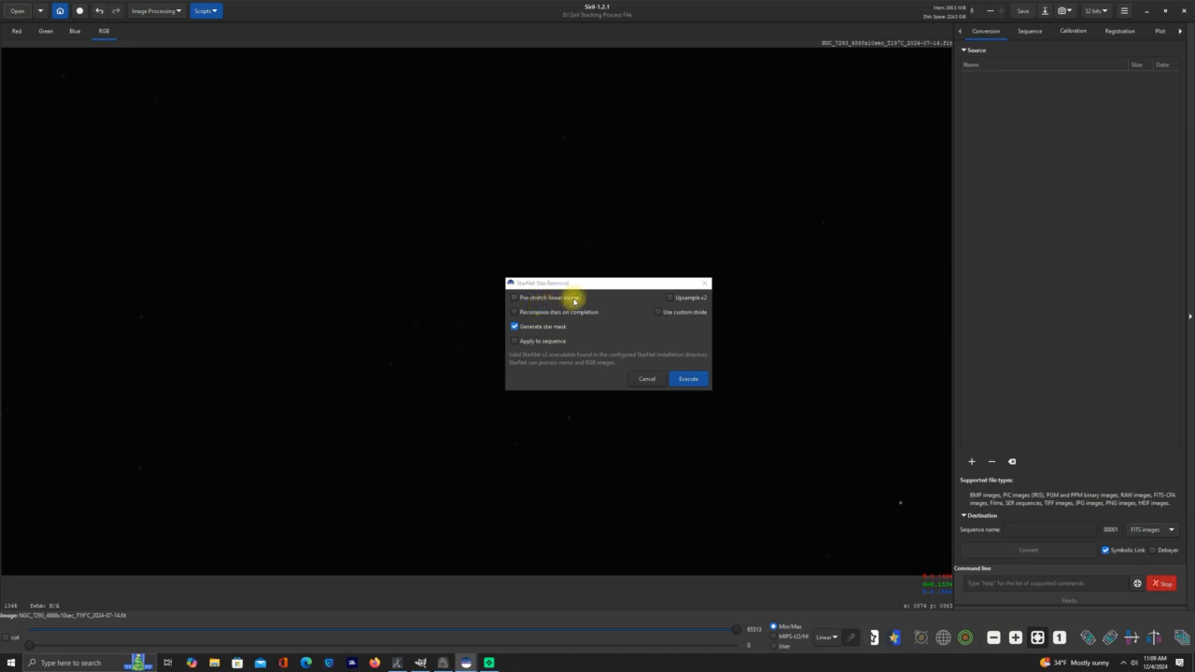
pyautogui.click(513, 300)
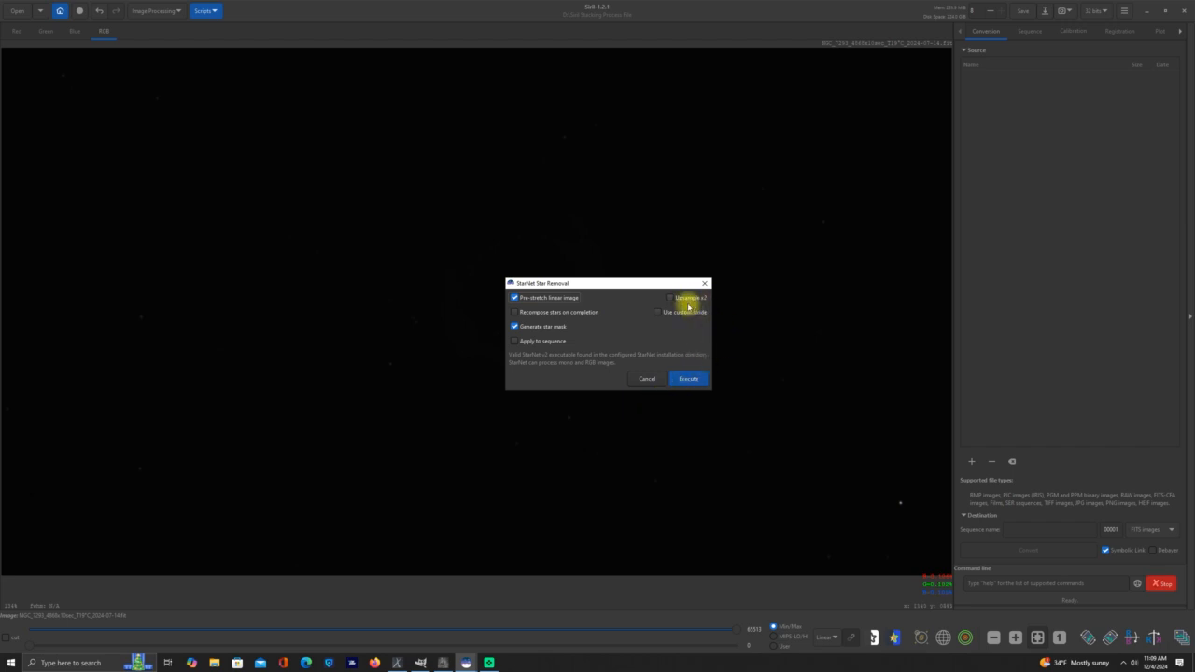
pyautogui.click(671, 297)
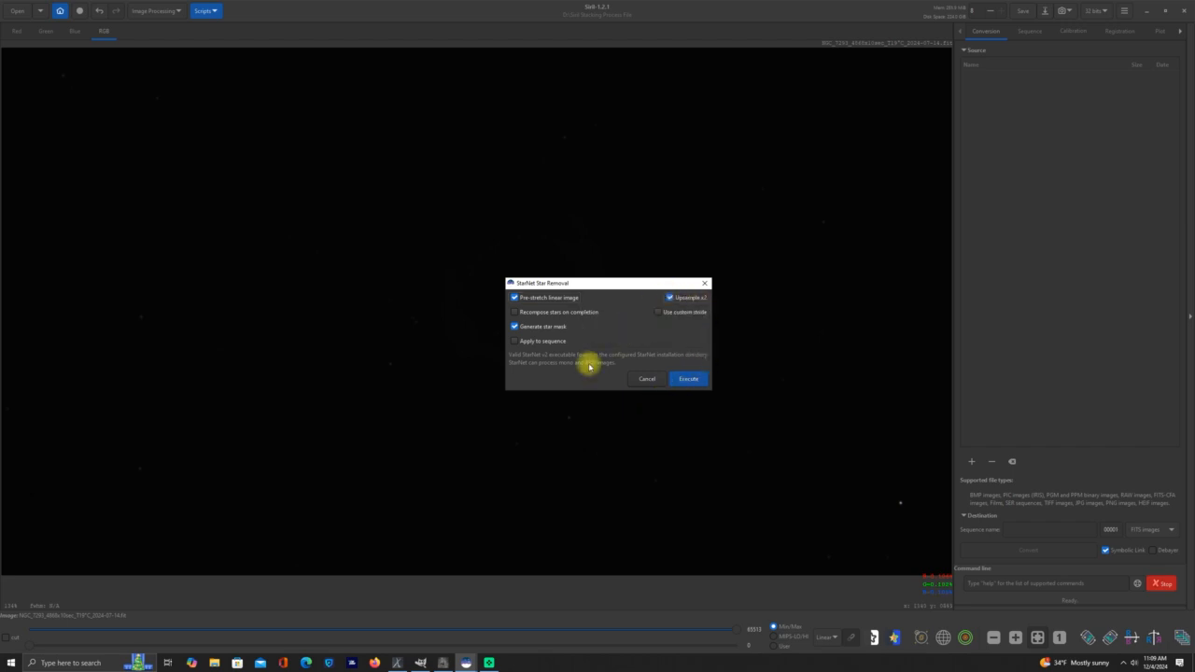
pyautogui.click(688, 378)
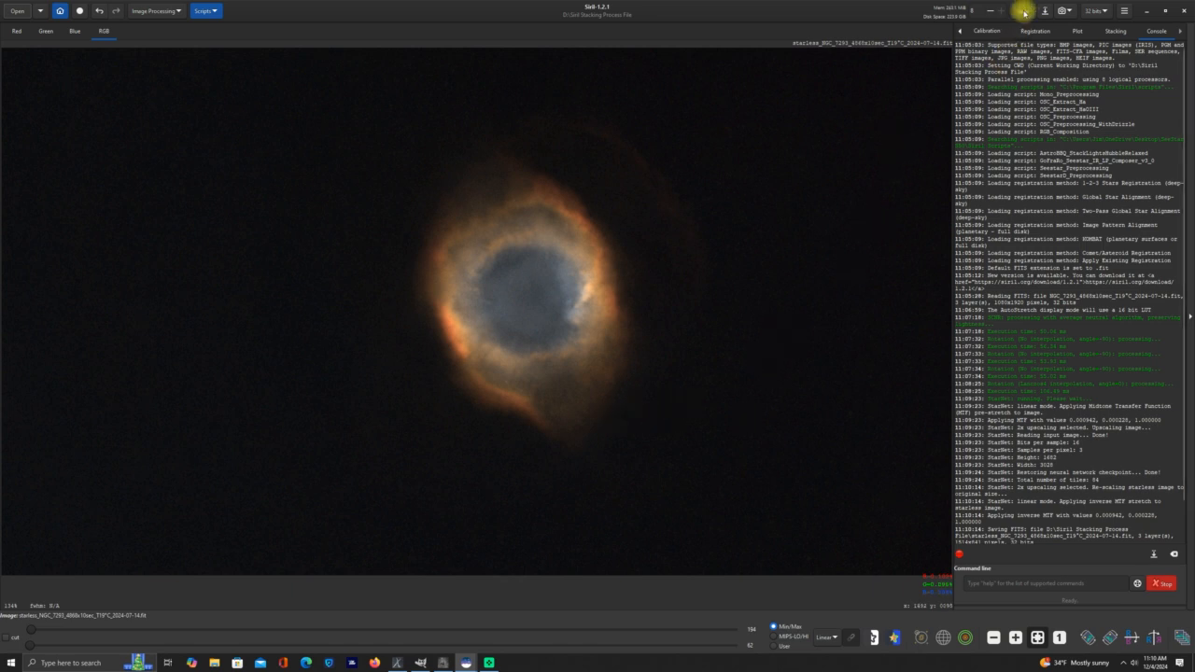
# Step: Save the starless image and export a .tif copy as an uncompressed 32-bit floating point ASTRO-TIFF into the Desktop's TIFF folder
pyautogui.click(1024, 10)
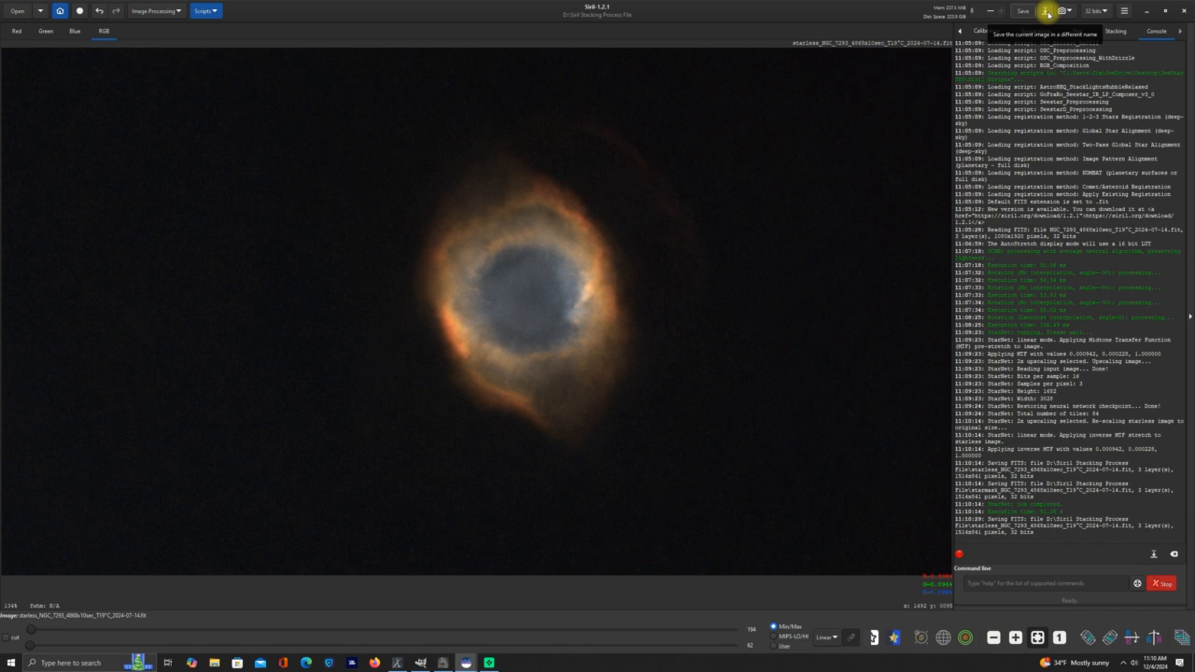
pyautogui.click(1047, 12)
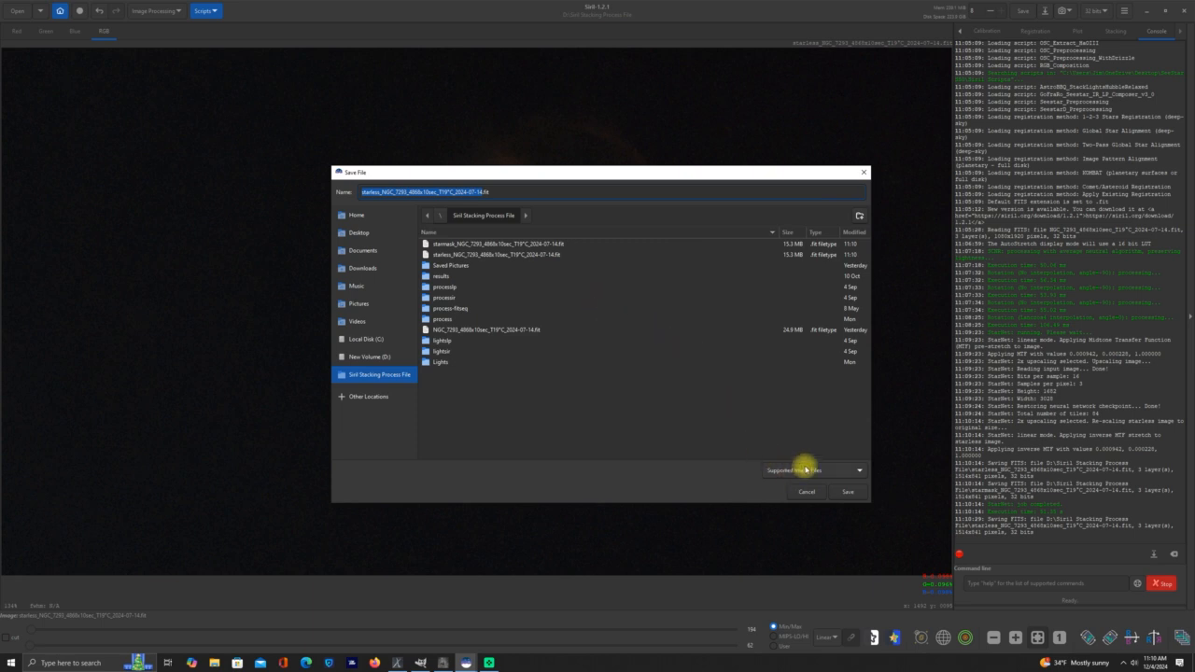
pyautogui.click(859, 471)
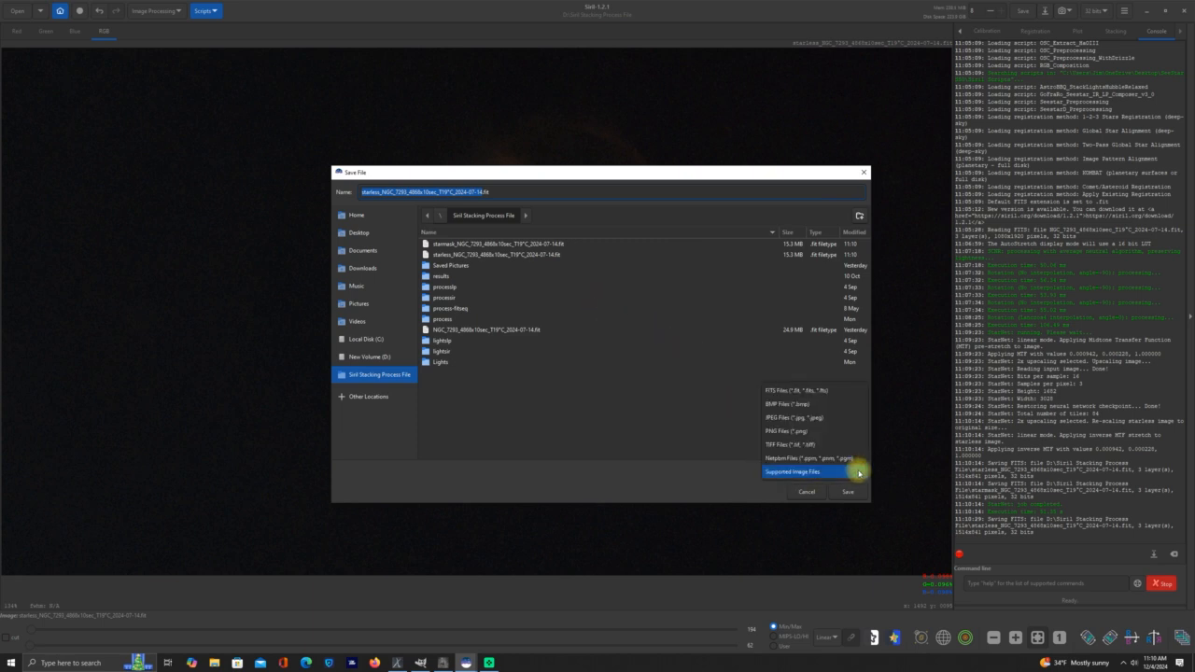
pyautogui.click(806, 446)
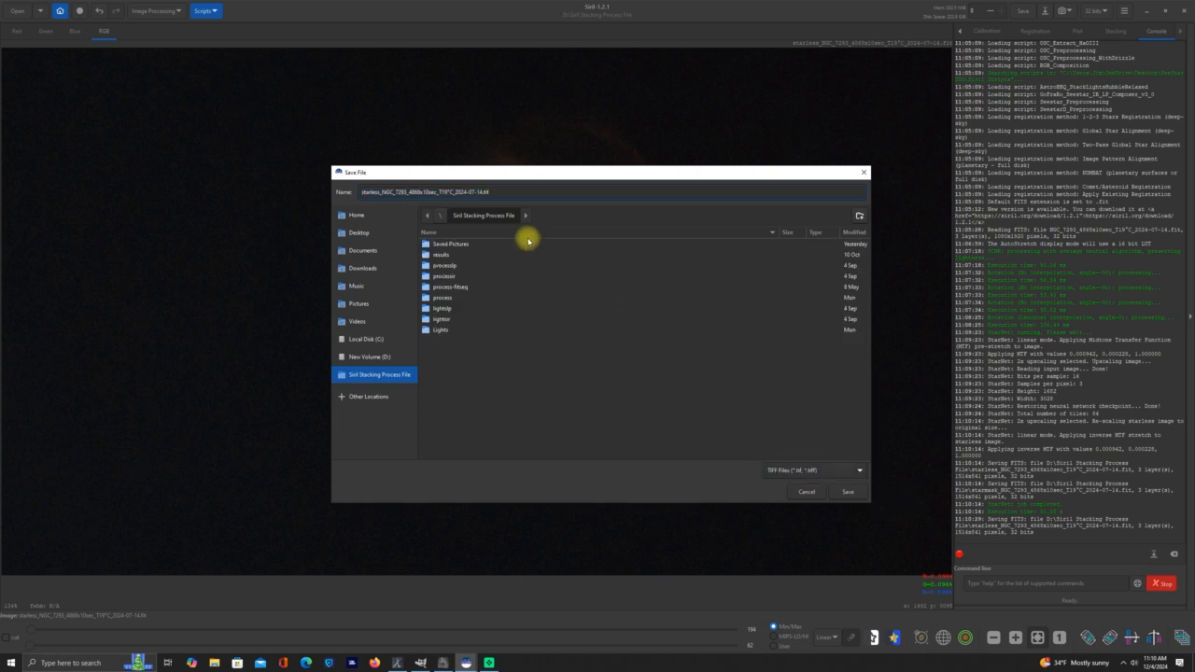
pyautogui.click(479, 192)
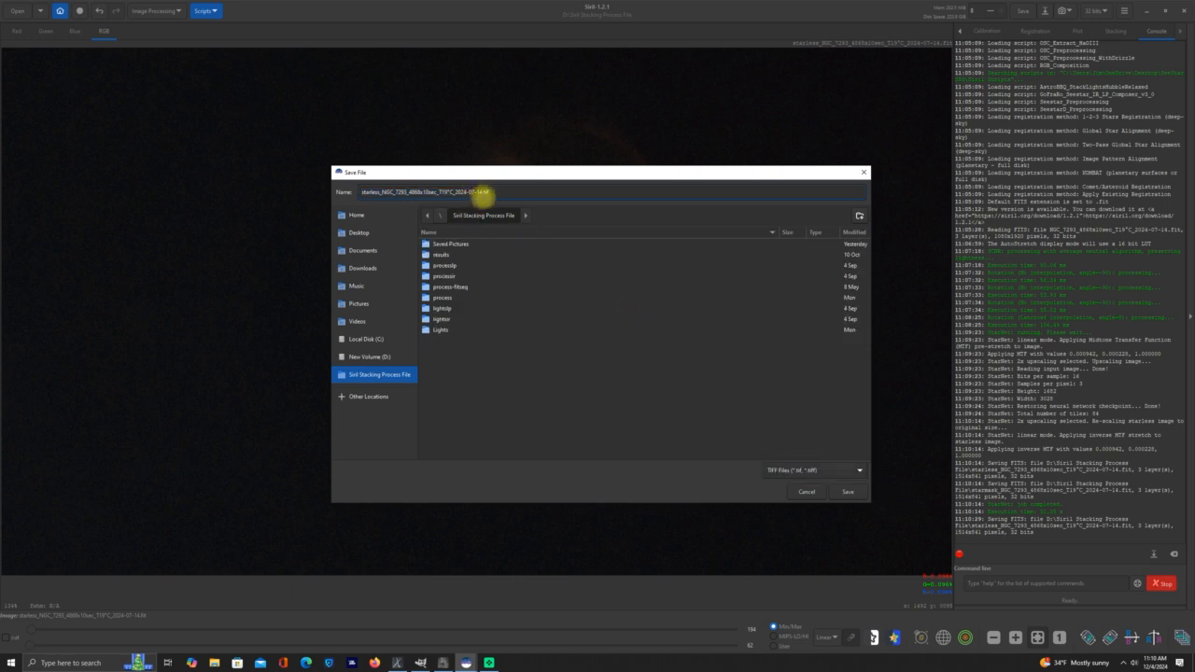
pyautogui.click(364, 234)
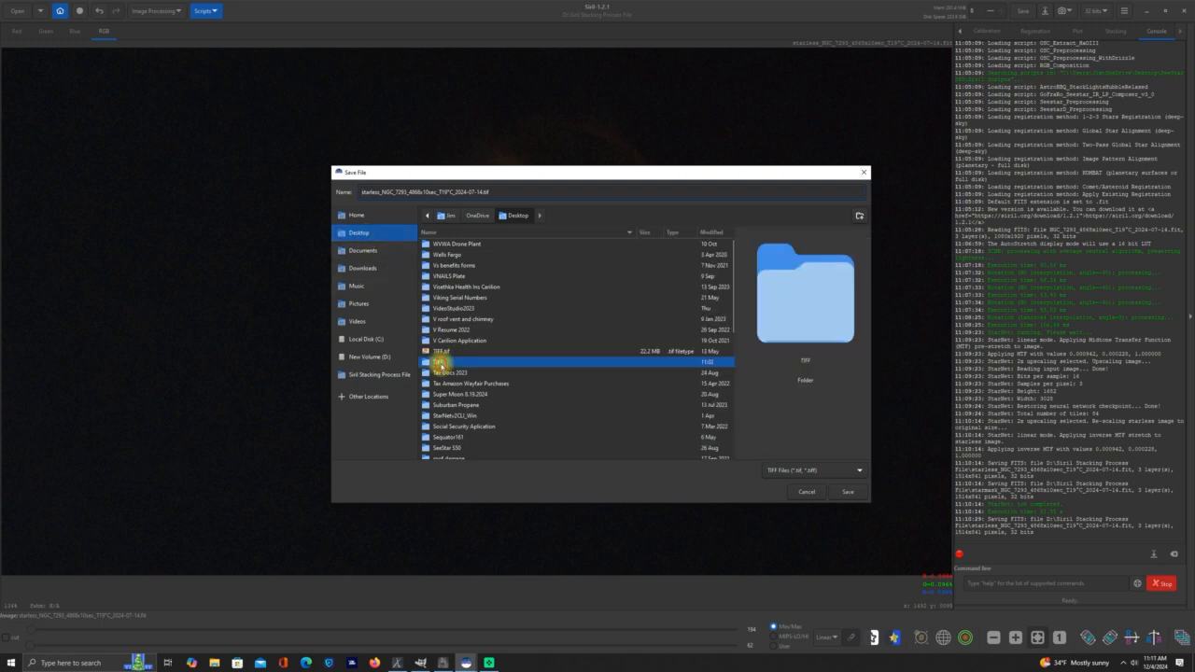
pyautogui.doubleClick(442, 362)
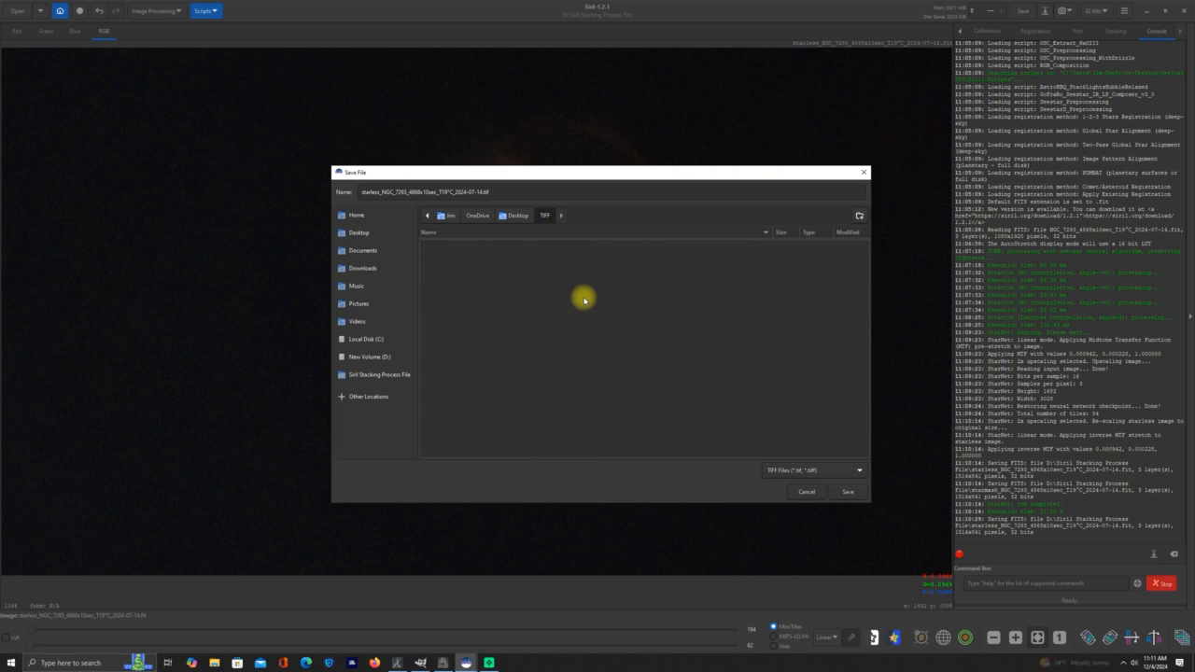
pyautogui.click(850, 492)
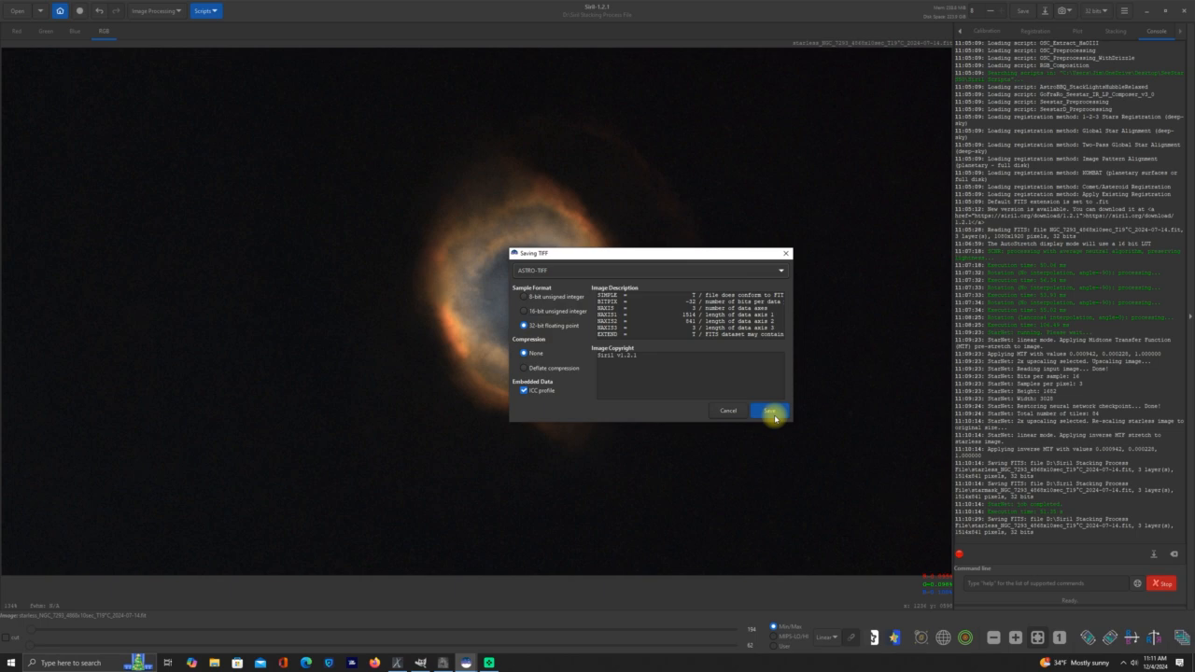
pyautogui.click(771, 412)
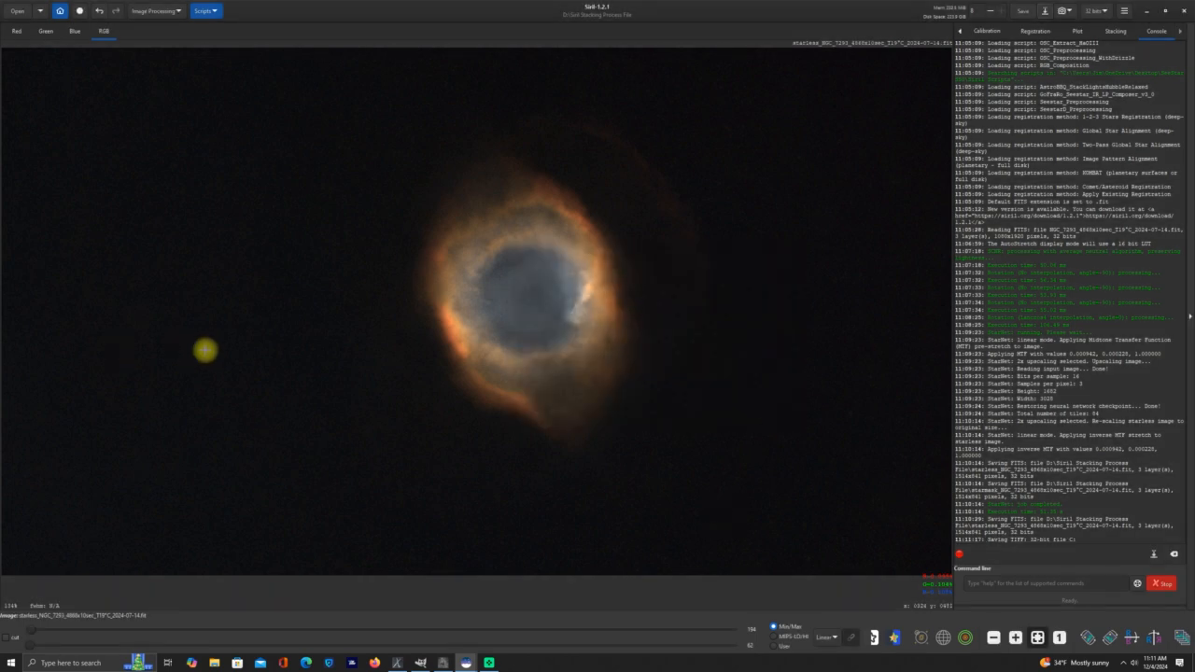
# Step: Switch to GraXpert and load the starless NGC 7293 .tif from the Desktop's TIFF folder
pyautogui.click(1148, 10)
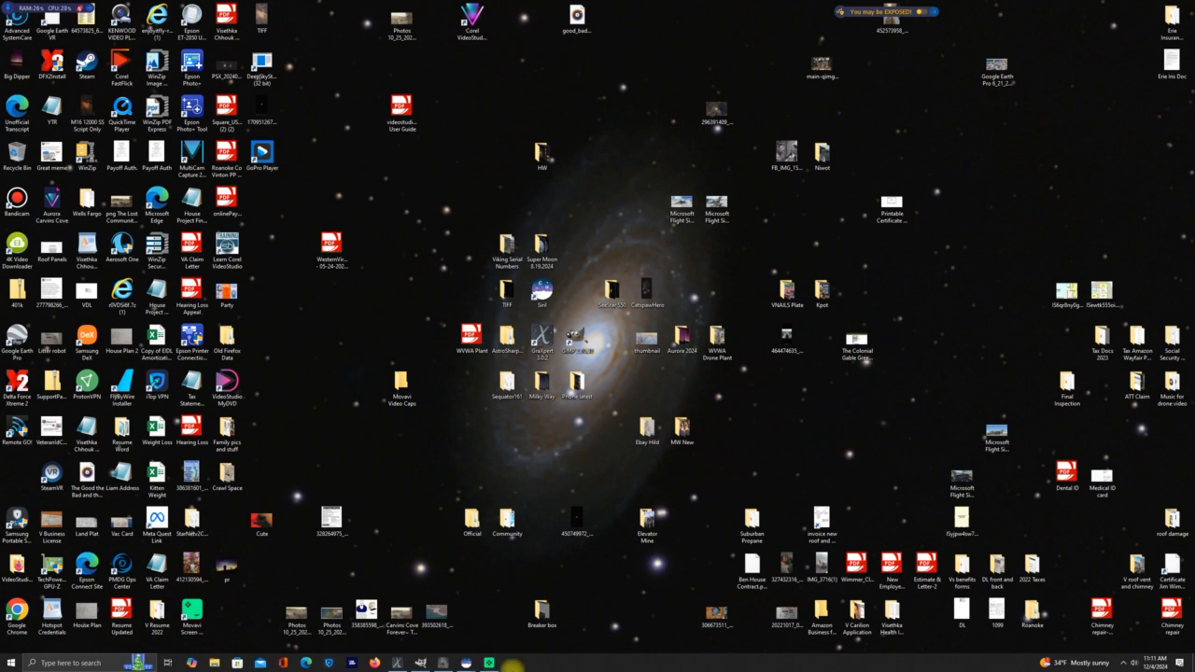
pyautogui.click(398, 663)
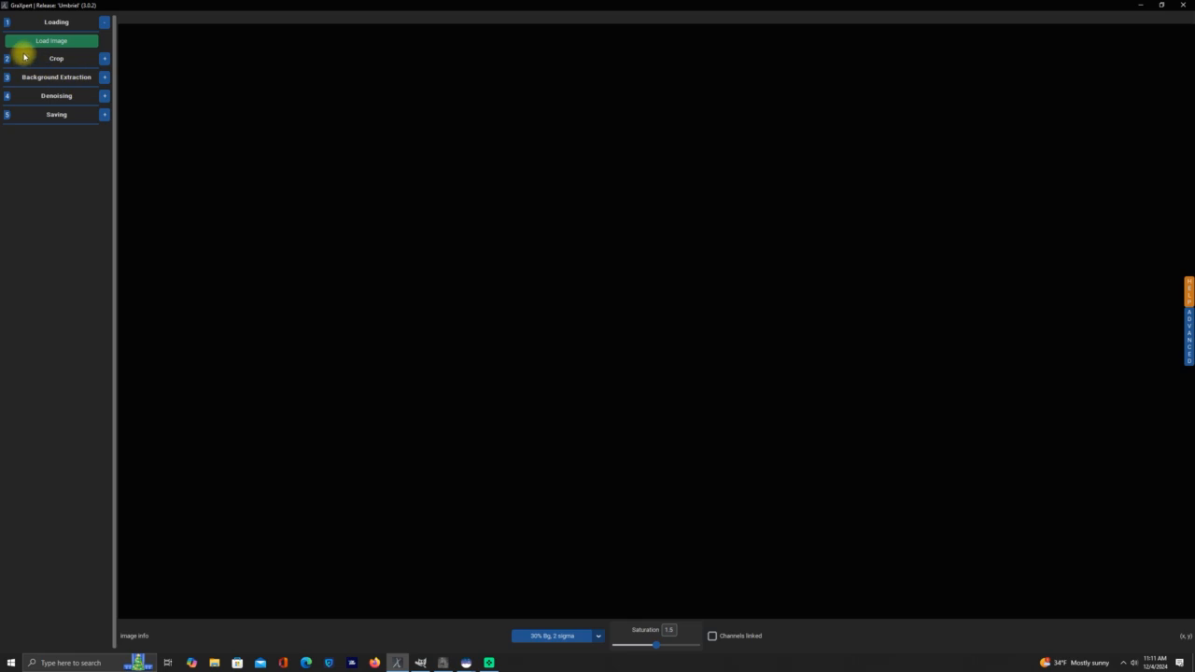
pyautogui.click(53, 40)
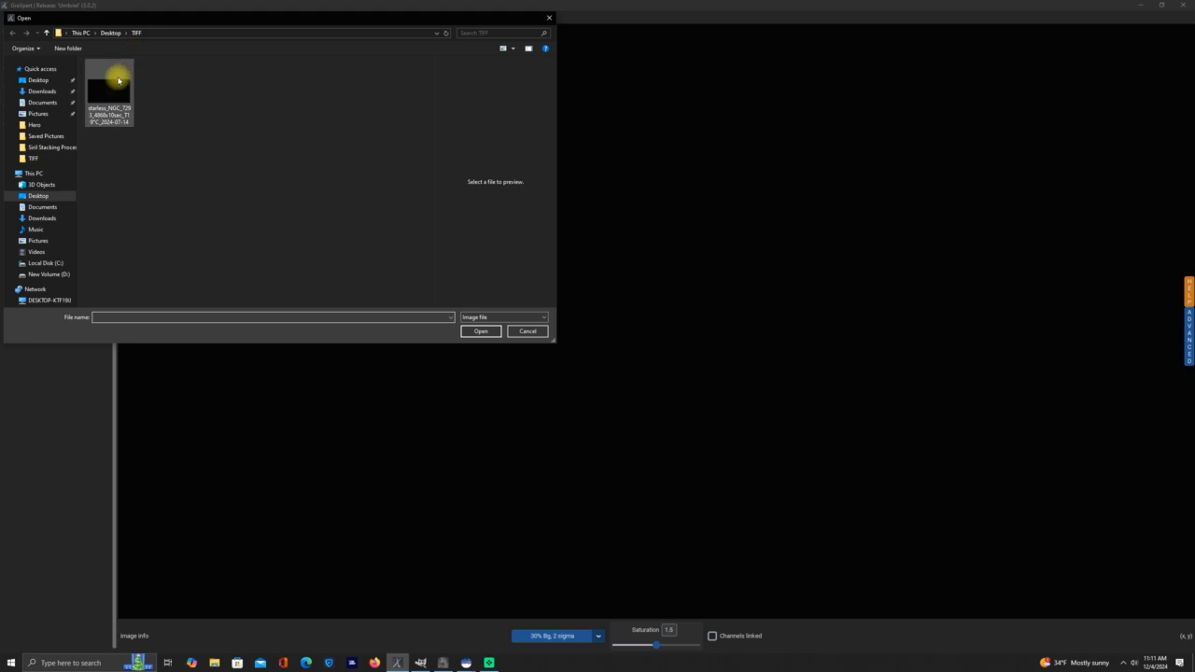
pyautogui.doubleClick(115, 93)
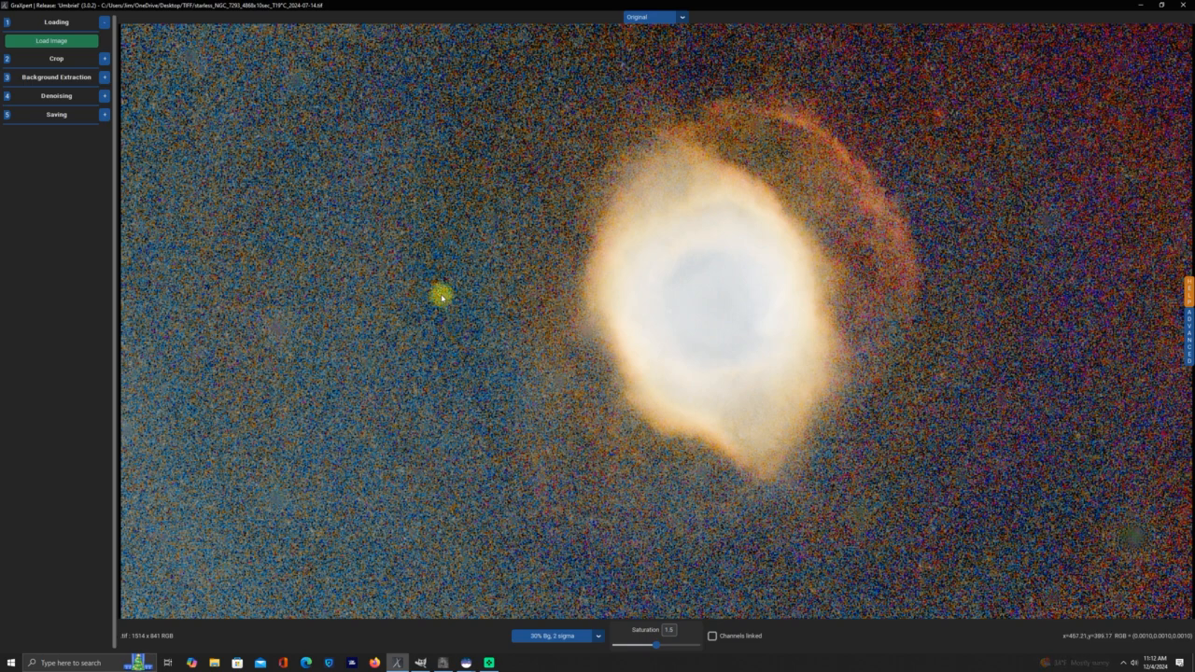
# Step: Calculate the background extraction with the AI interpolation method and smoothing set to 0.5
pyautogui.click(103, 78)
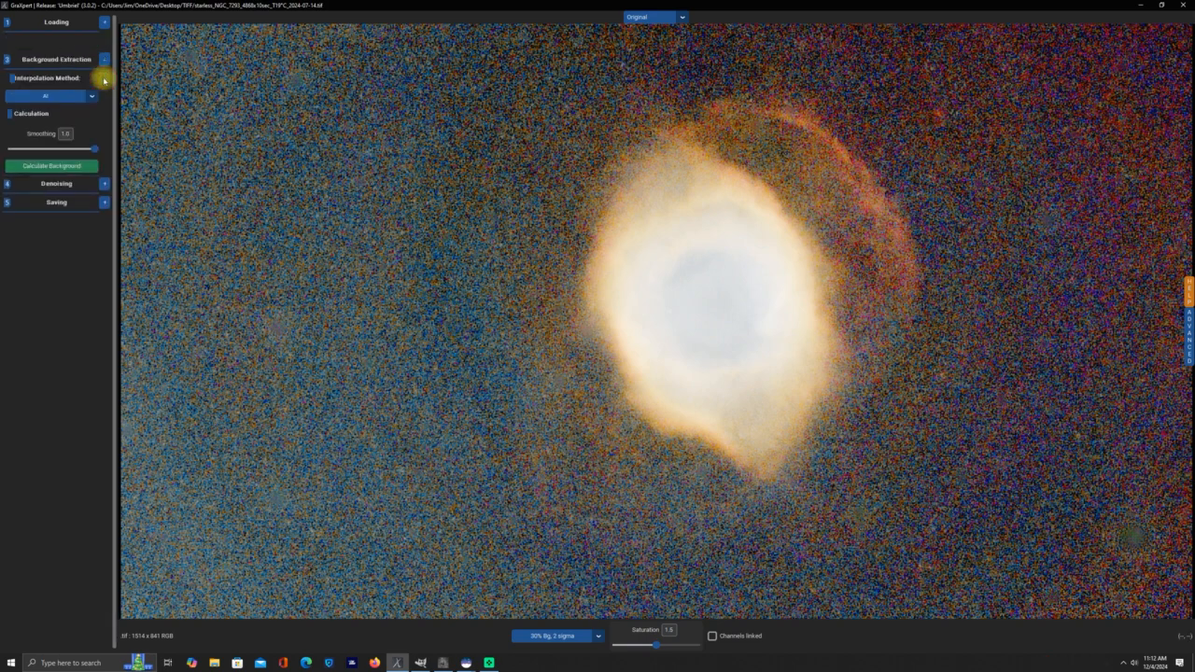
pyautogui.moveTo(98, 156); pyautogui.dragTo(57, 155)
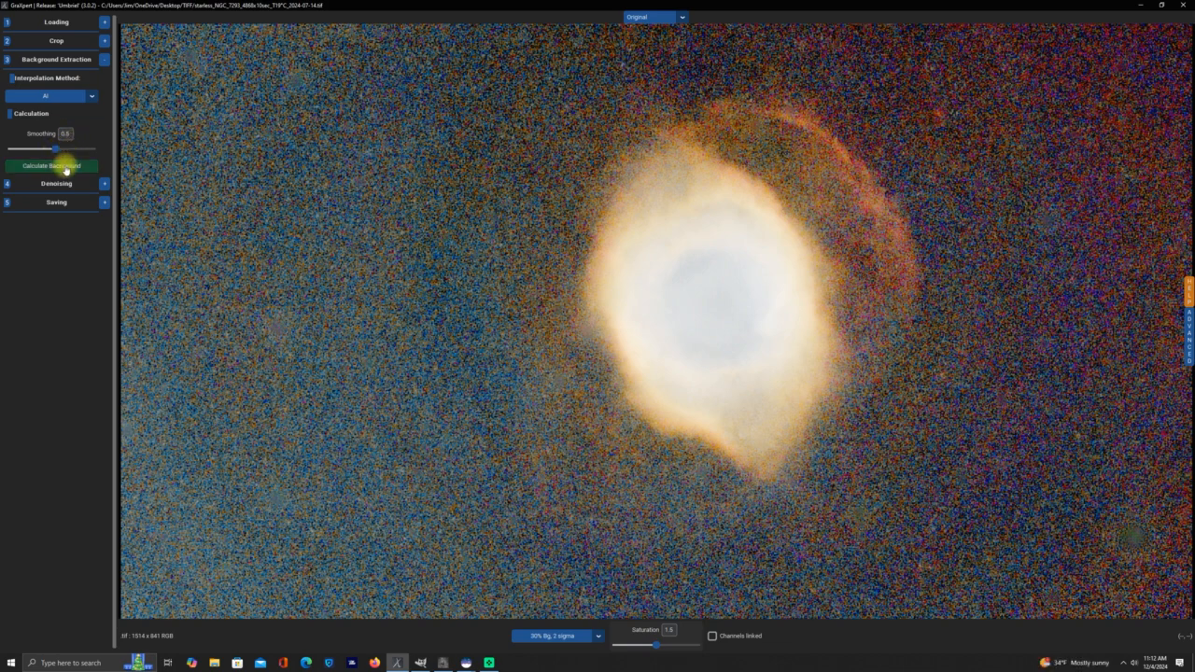
pyautogui.click(66, 168)
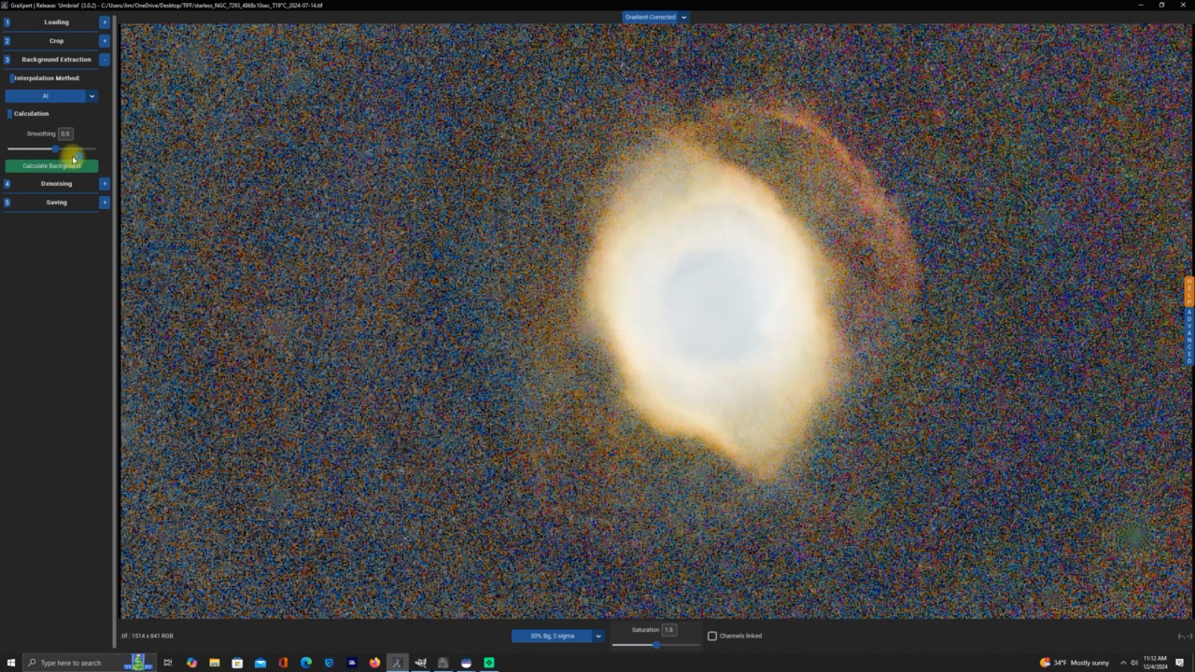
# Step: Inspect the extracted Background model, then return the display to the Gradient-Corrected image
pyautogui.click(683, 18)
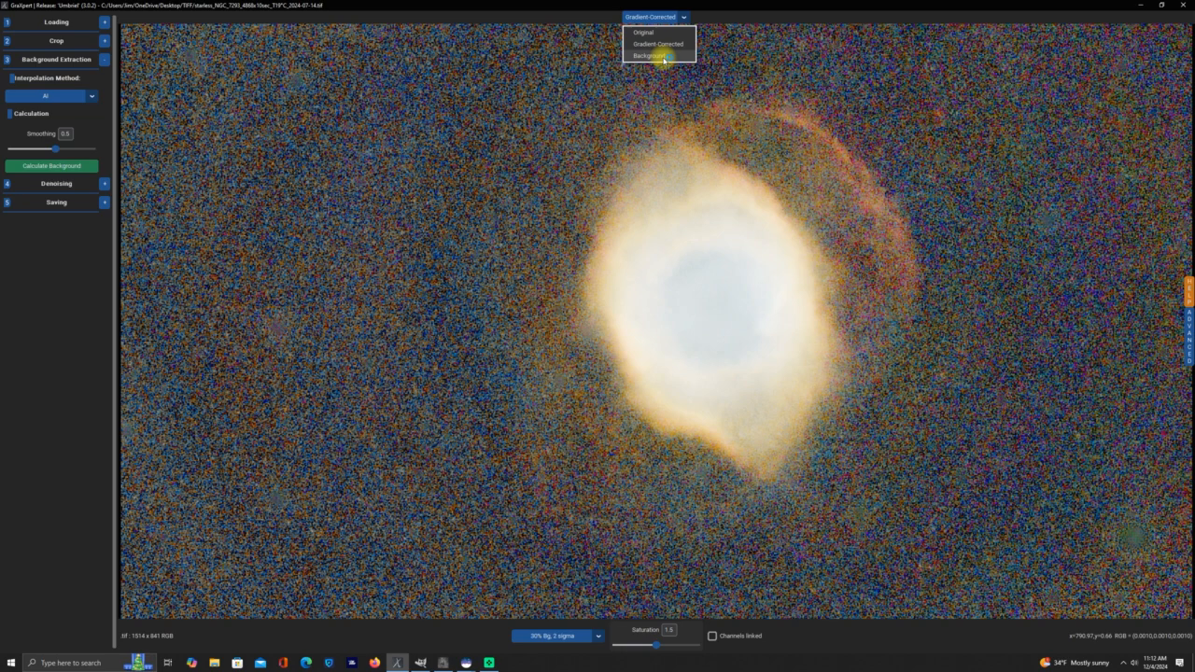
pyautogui.click(664, 56)
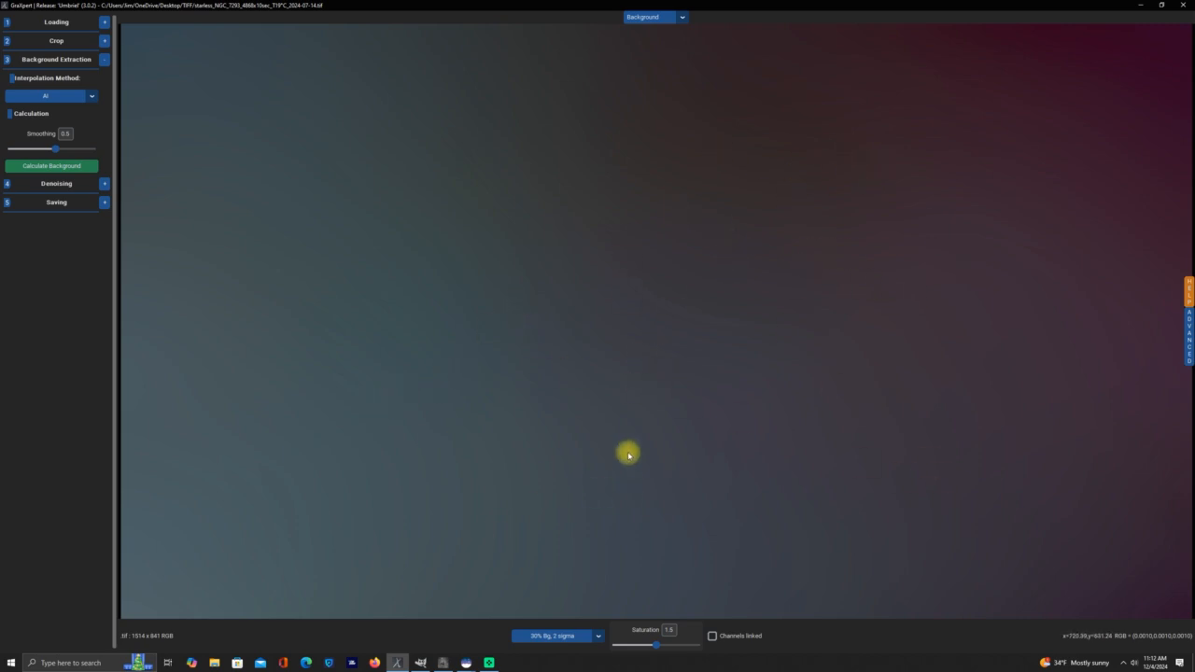
pyautogui.click(684, 18)
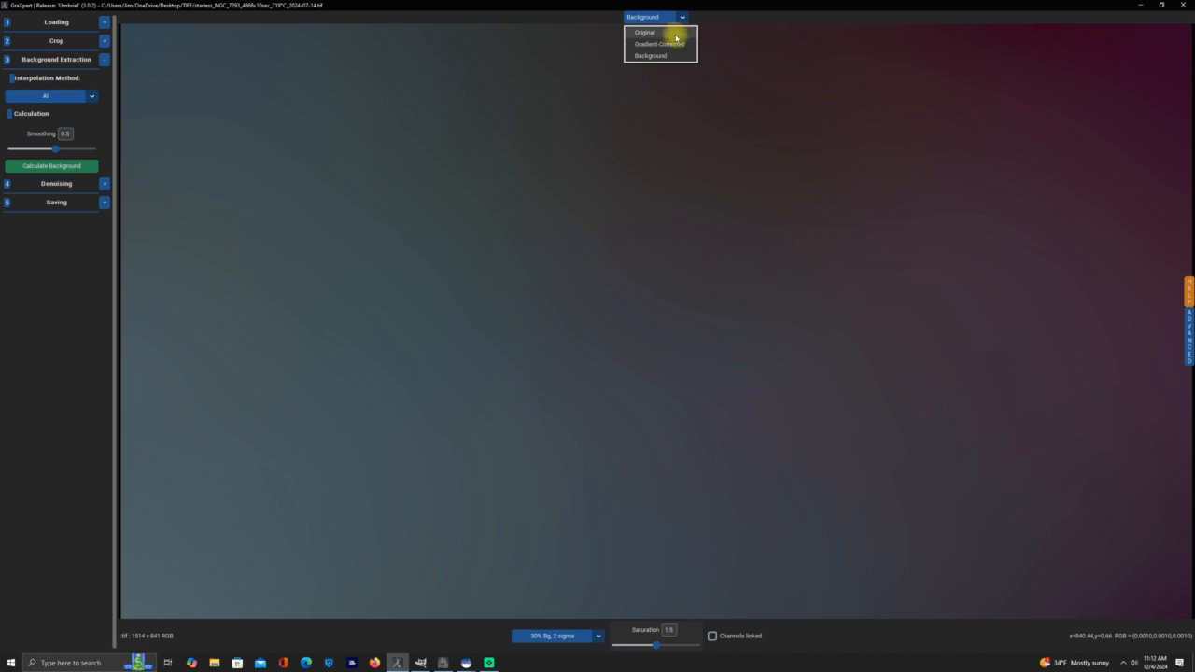
pyautogui.click(671, 44)
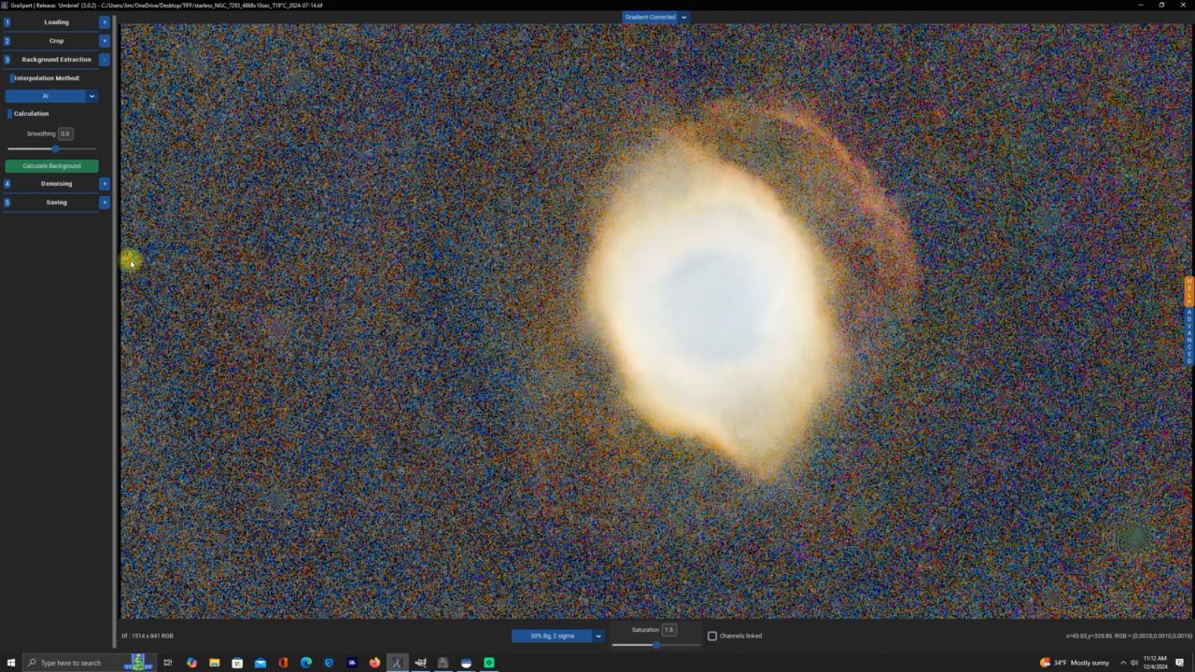
# Step: Denoise the gradient-corrected image with a denoise strength slightly above 0.5
pyautogui.click(104, 184)
pyautogui.moveTo(56, 113)
pyautogui.mouseDown()
pyautogui.moveTo(86, 116)
pyautogui.moveTo(62, 119)
pyautogui.mouseUp()
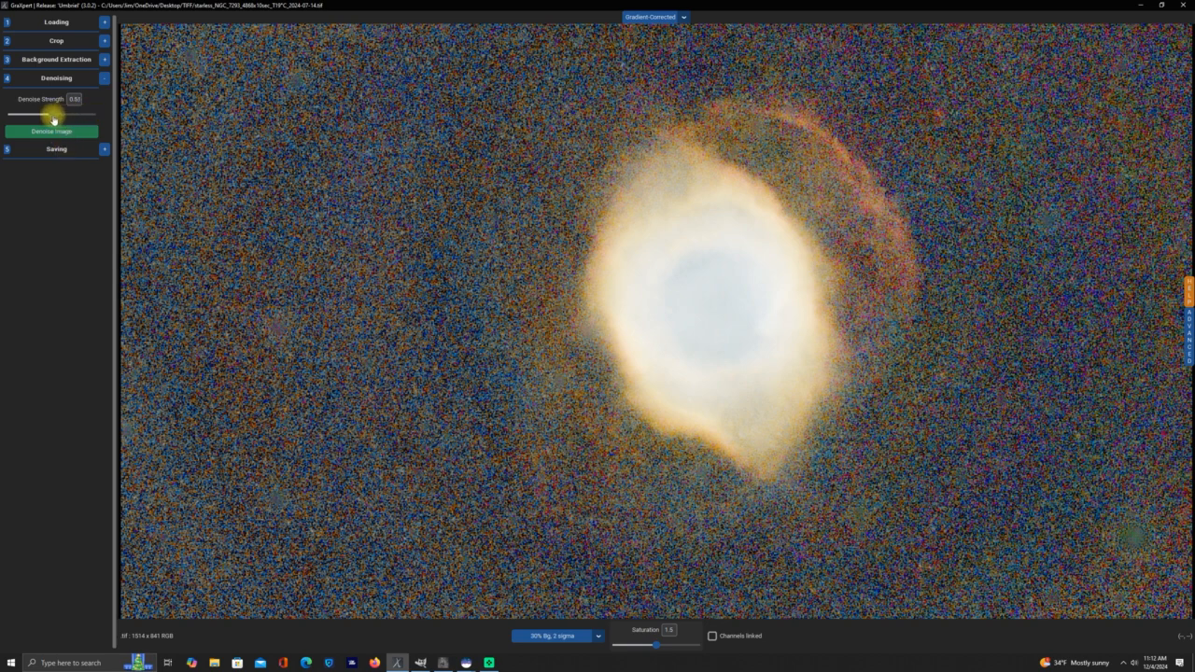
pyautogui.moveTo(52, 119)
pyautogui.mouseDown()
pyautogui.moveTo(66, 117)
pyautogui.moveTo(39, 119)
pyautogui.moveTo(65, 120)
pyautogui.mouseUp()
pyautogui.click(55, 130)
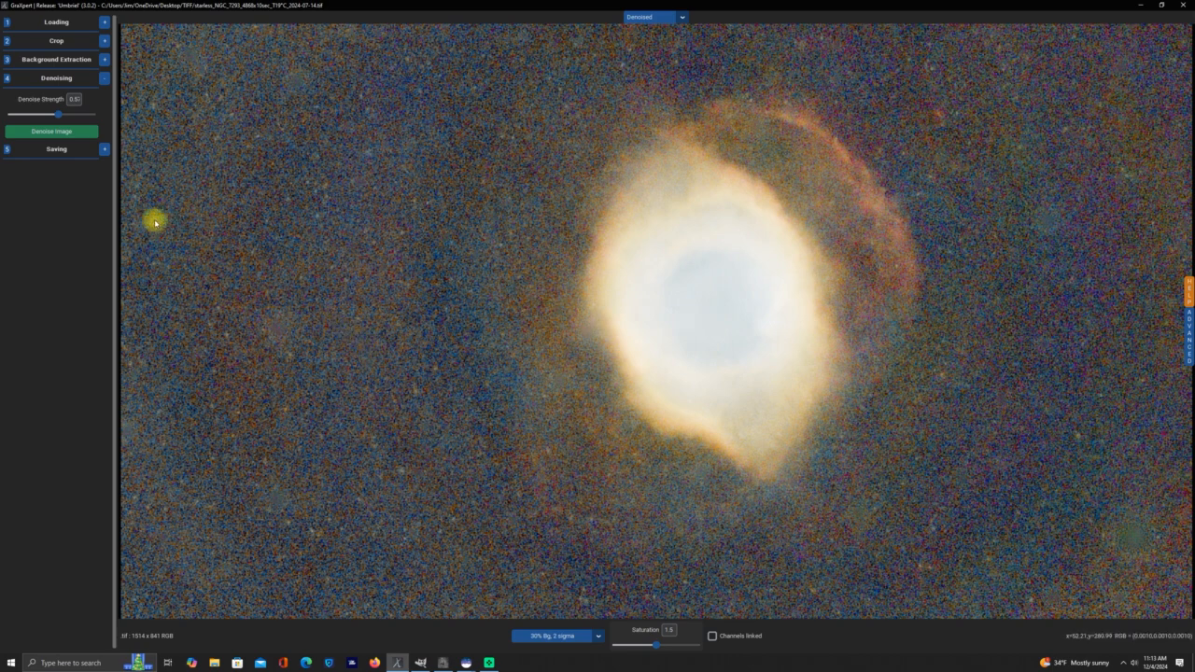
# Step: Save the processed image as a 32 bit Tiff with the suggested GraXpert file name in the TIFF folder, then close GraXpert
pyautogui.click(103, 148)
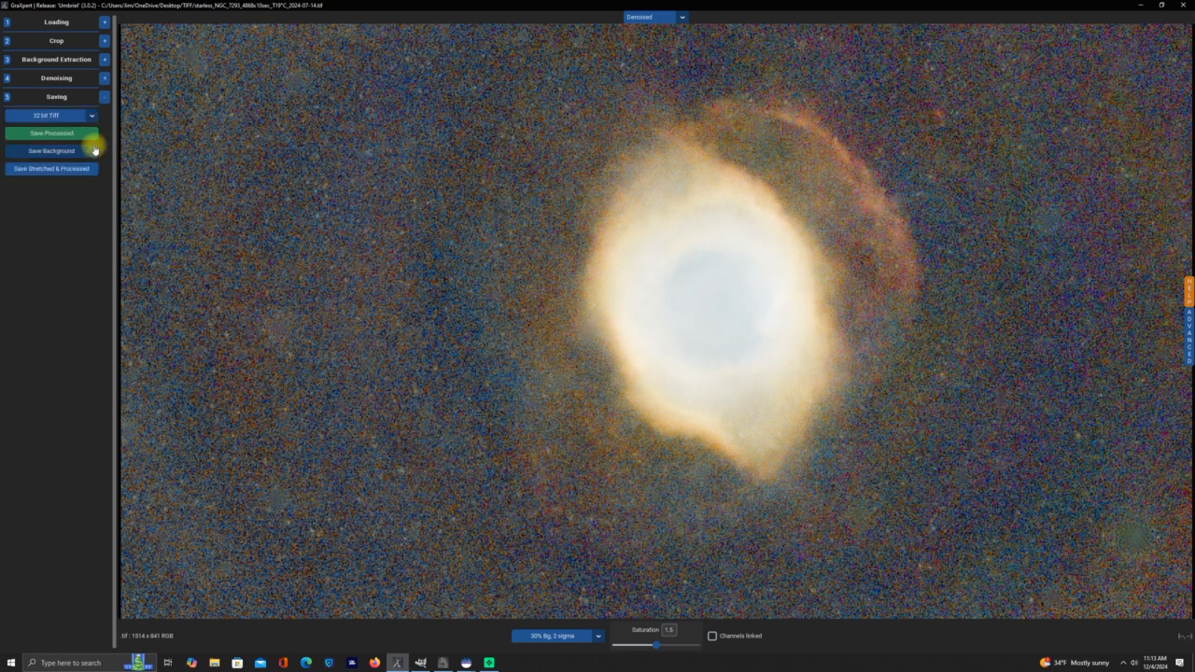
pyautogui.click(57, 133)
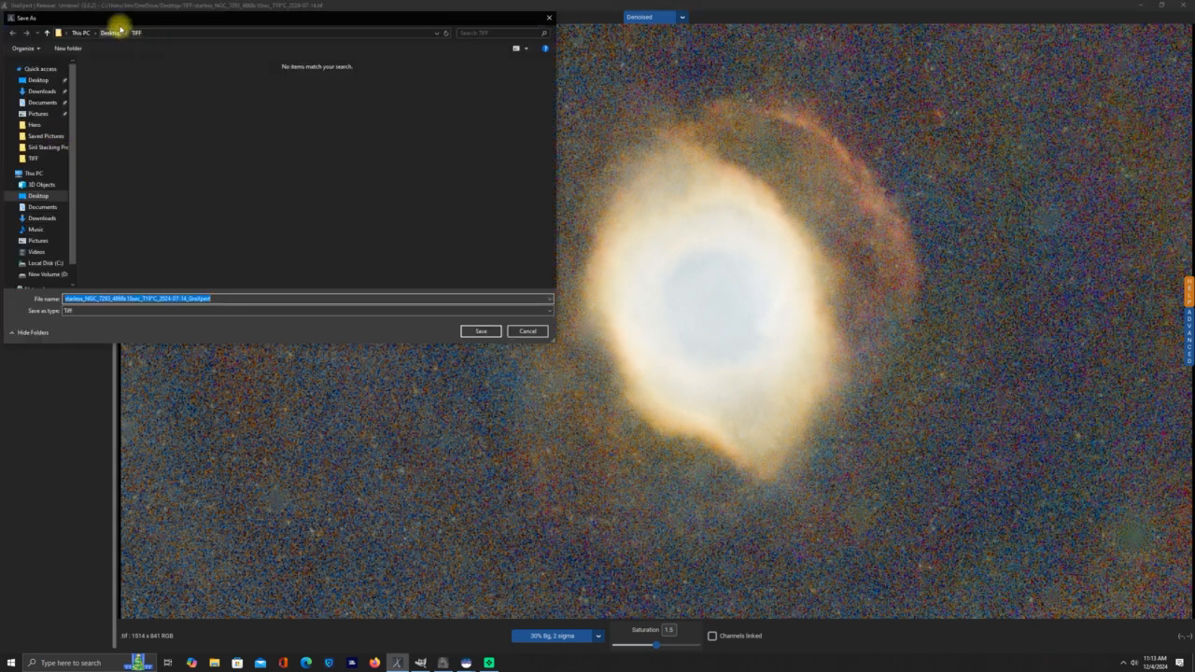
pyautogui.click(475, 331)
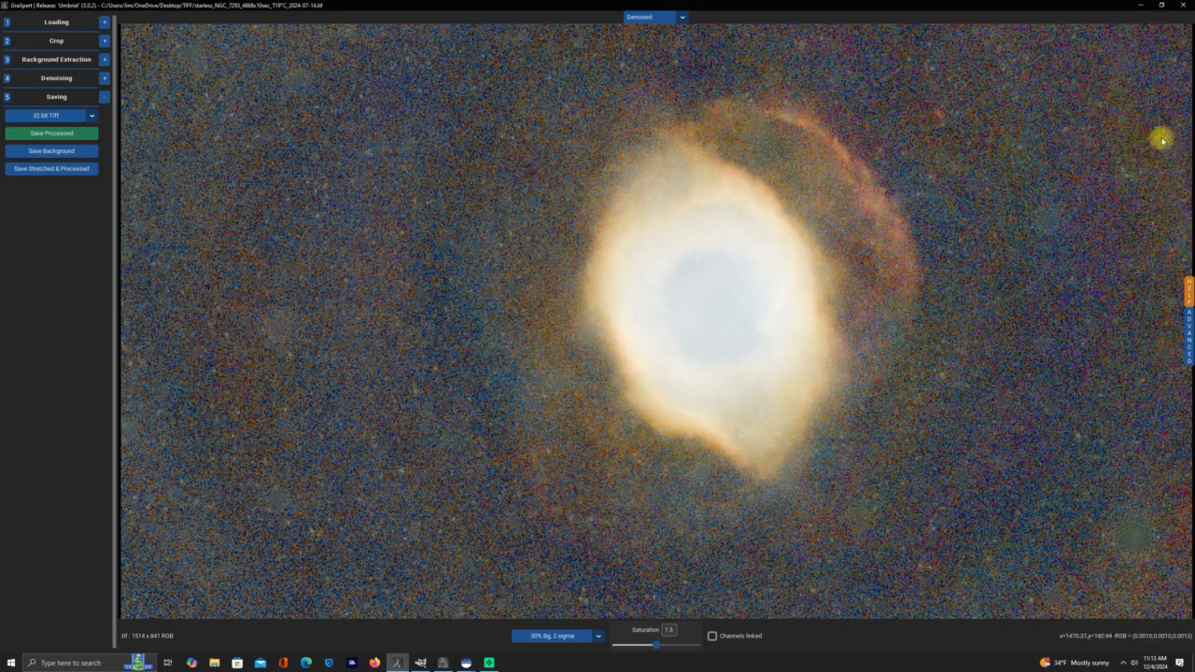
pyautogui.click(1184, 6)
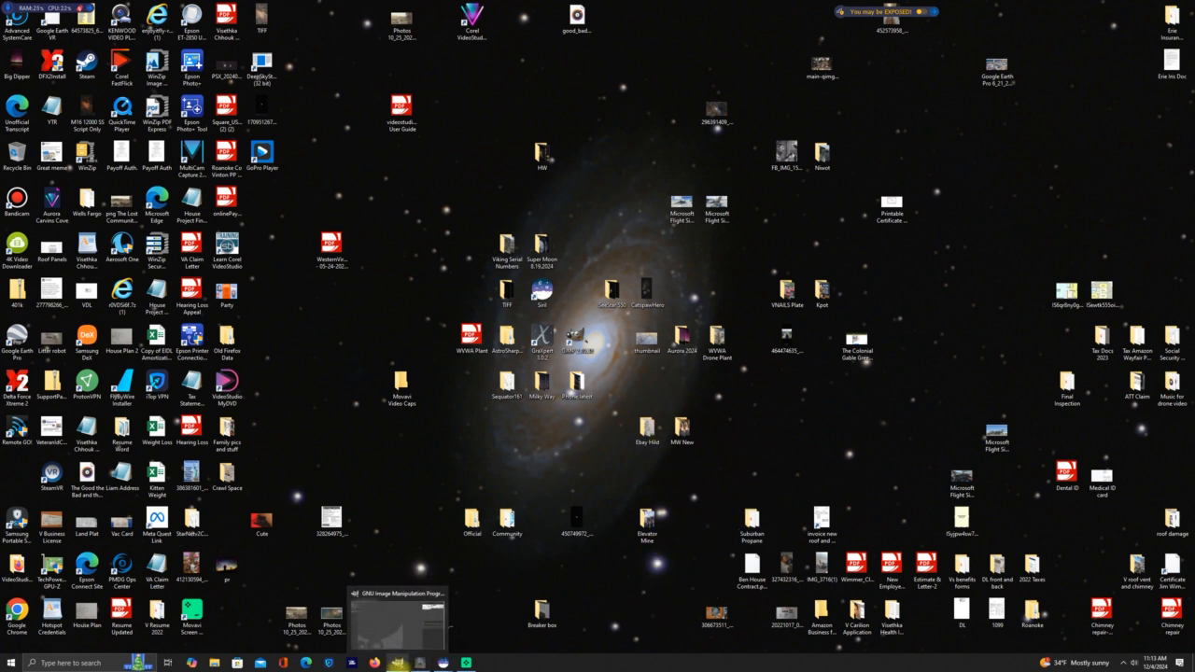
# Step: Switch to GIMP and open the starless NGC 7293 GraXpert .tiff from the Desktop's TIFF folder
pyautogui.click(398, 663)
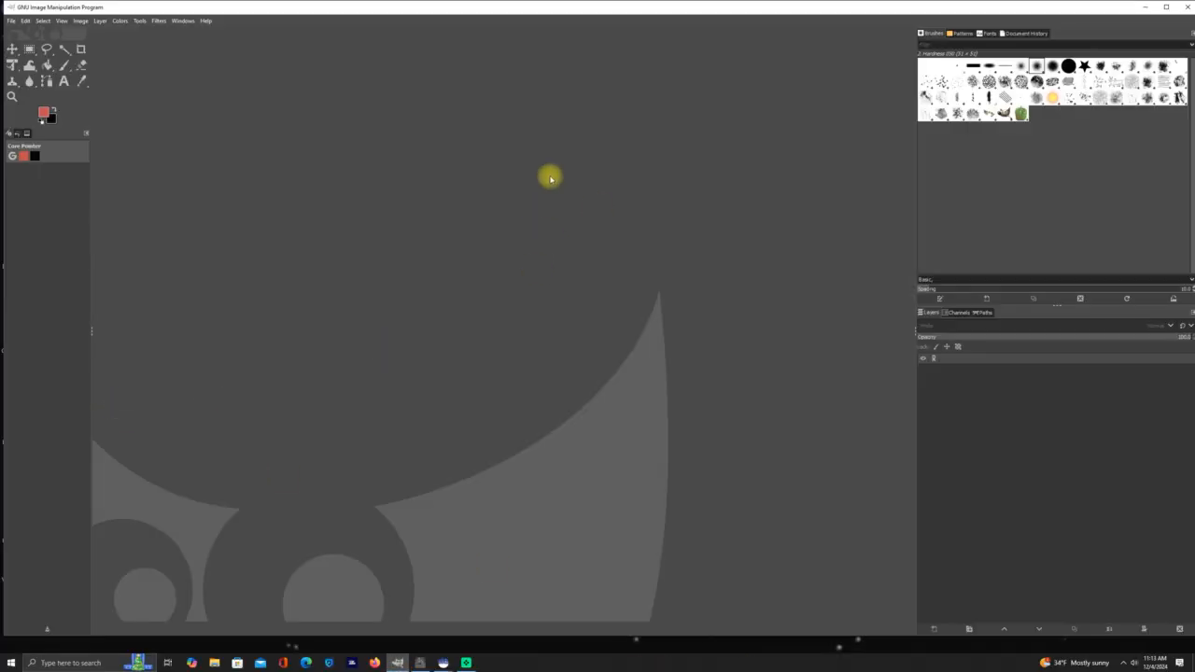
pyautogui.click(12, 21)
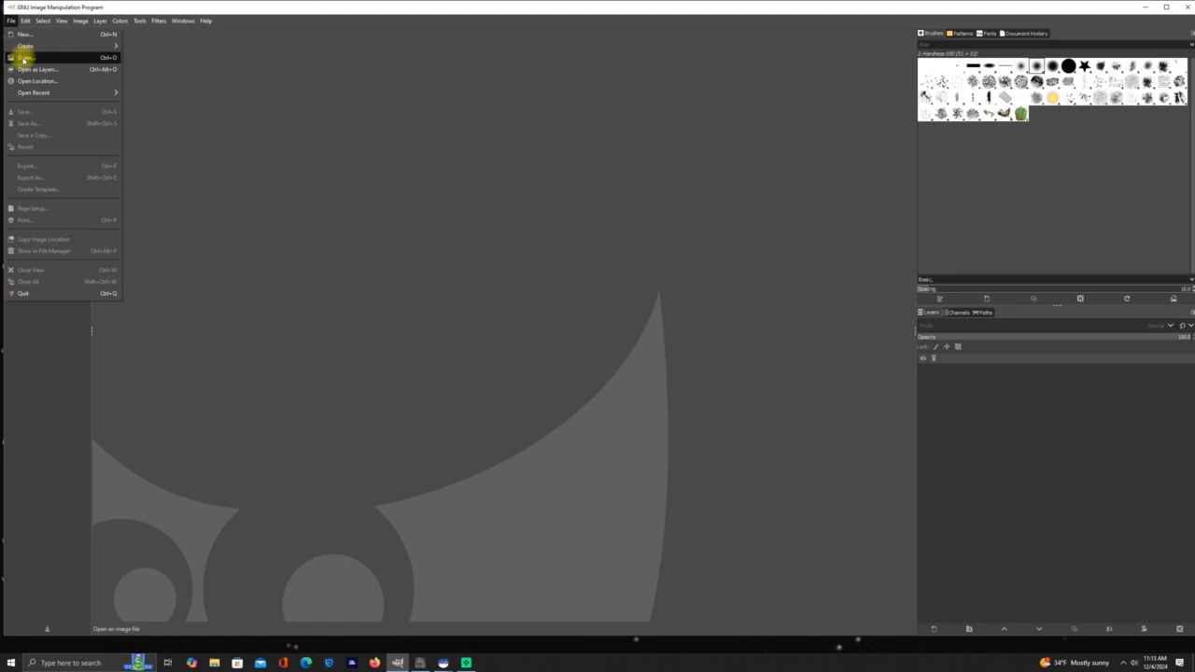
pyautogui.click(24, 57)
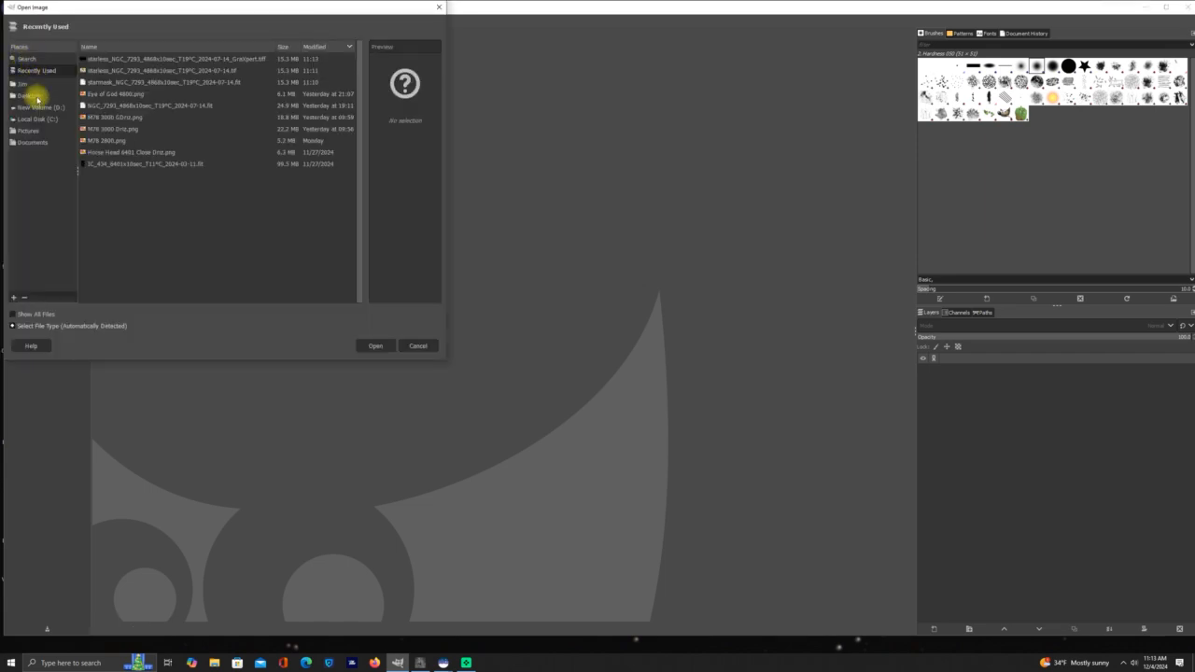
pyautogui.click(31, 96)
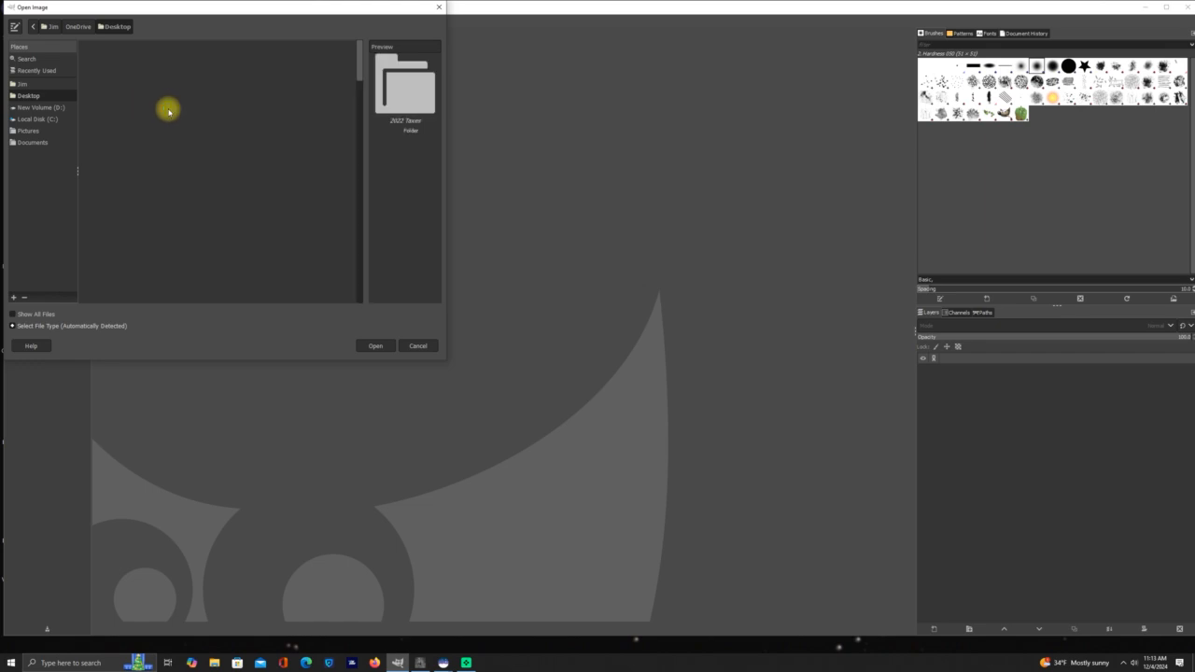
pyautogui.scroll(-1, 129, 205)
pyautogui.scroll(-3, 128, 205)
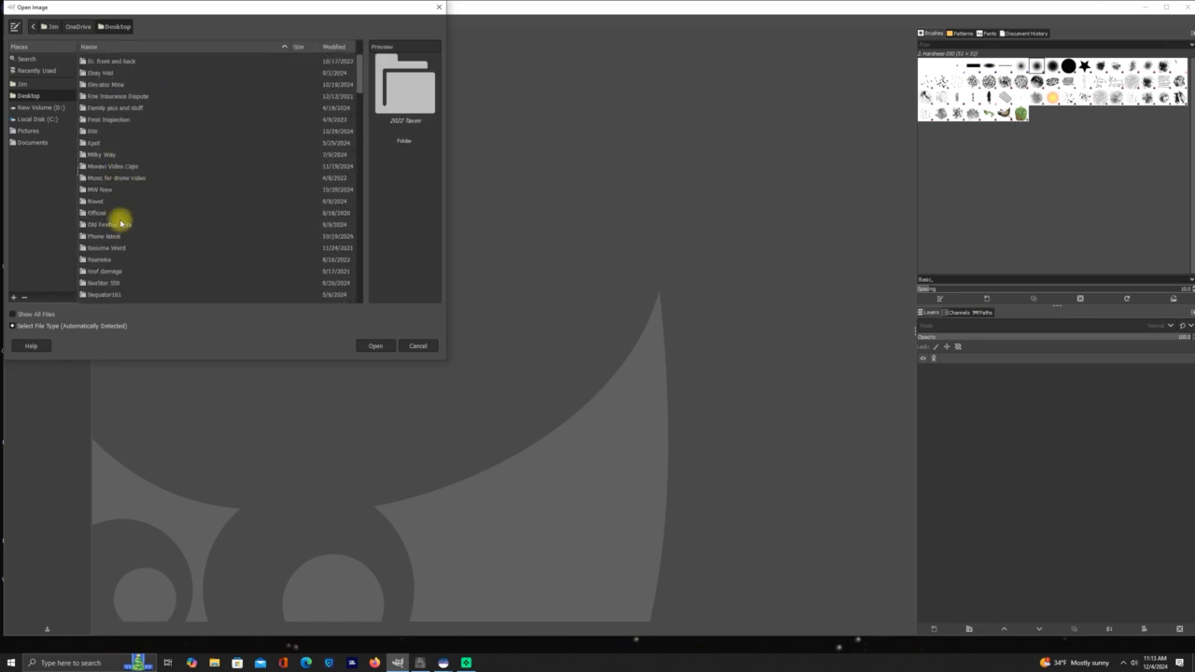
pyautogui.scroll(-3, 120, 229)
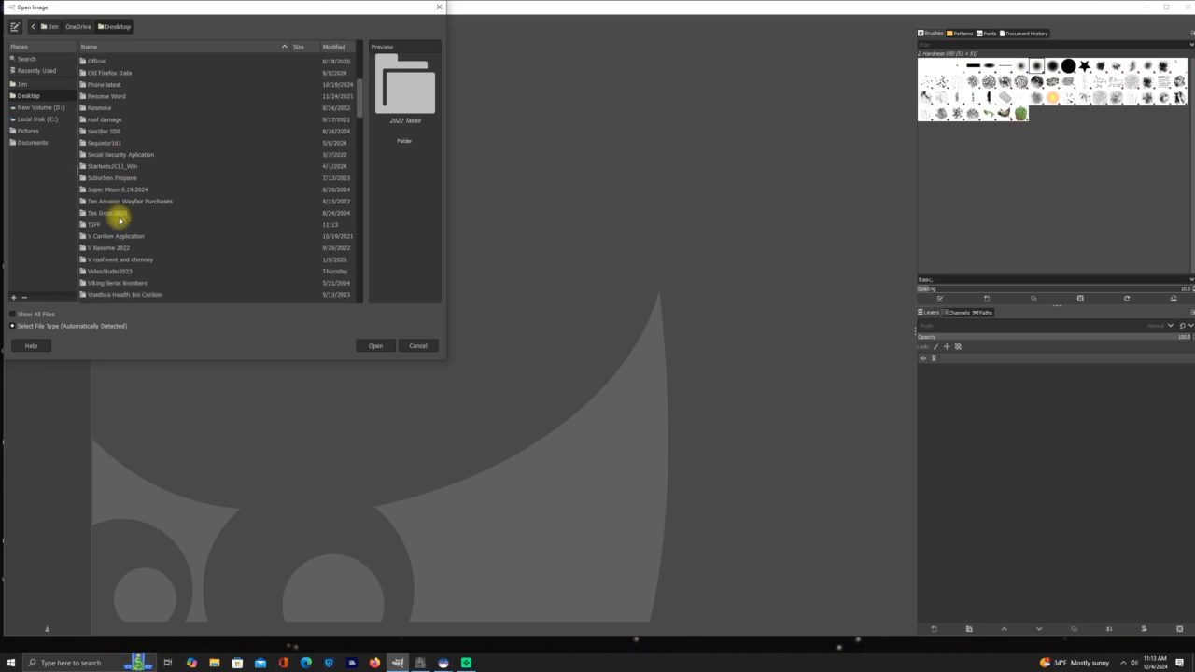
pyautogui.doubleClick(94, 196)
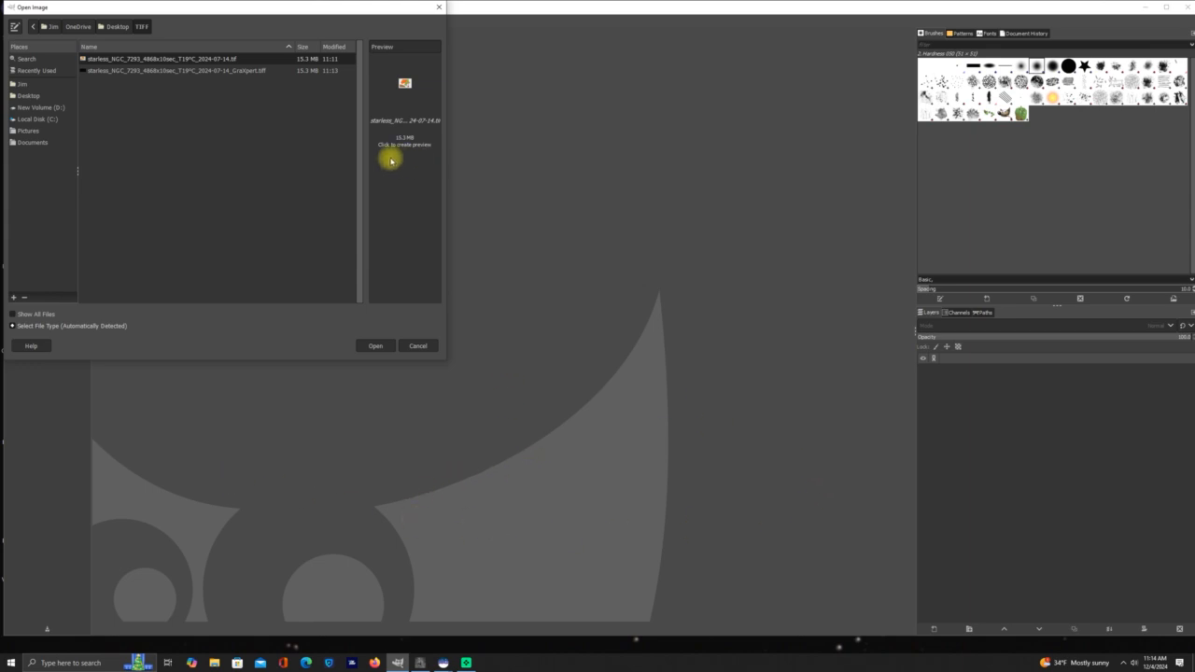
pyautogui.doubleClick(207, 73)
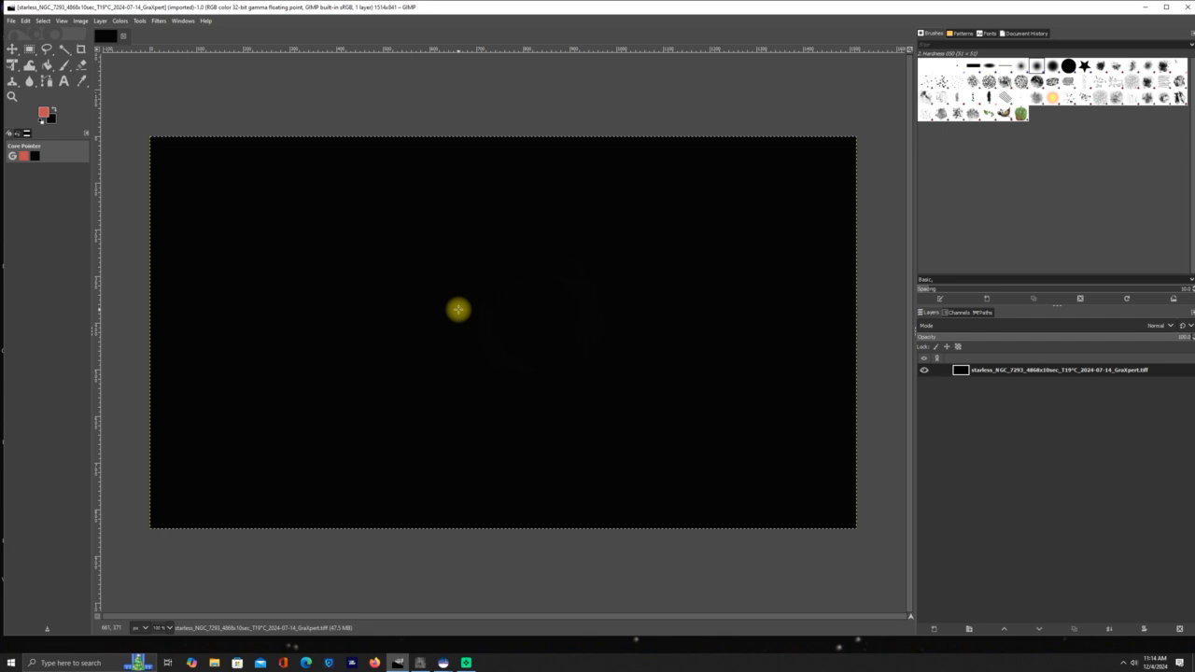
# Step: Set up an export of the image with Flexible Image Transport System (.fit) as the file type
pyautogui.click(10, 21)
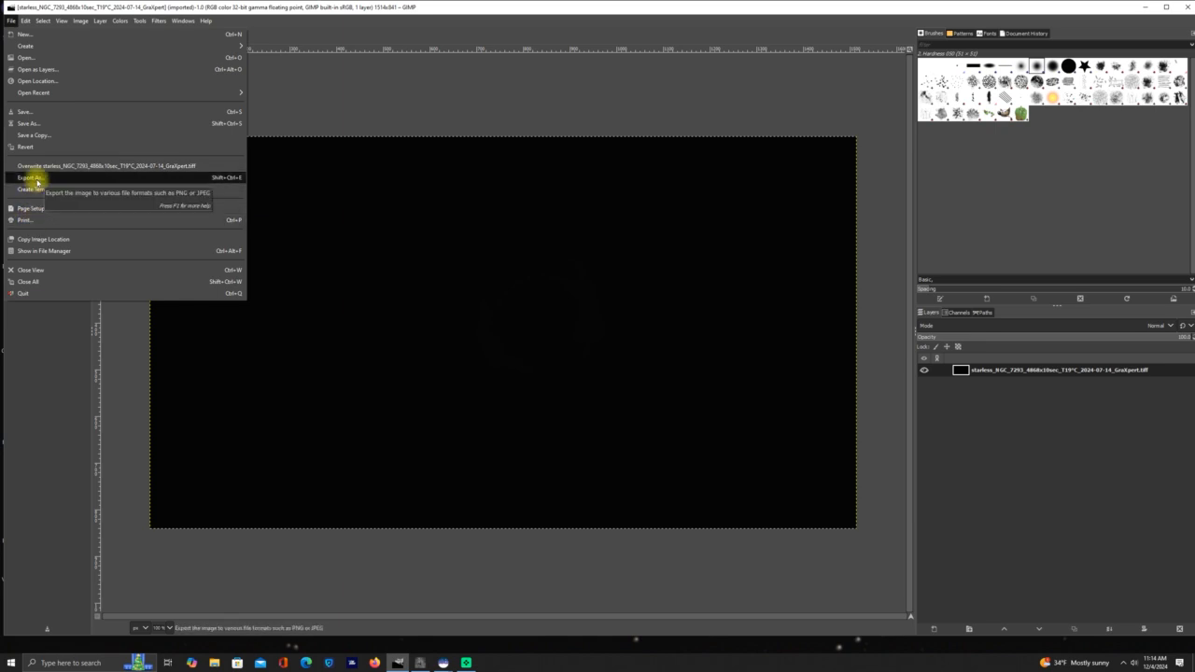
pyautogui.click(38, 181)
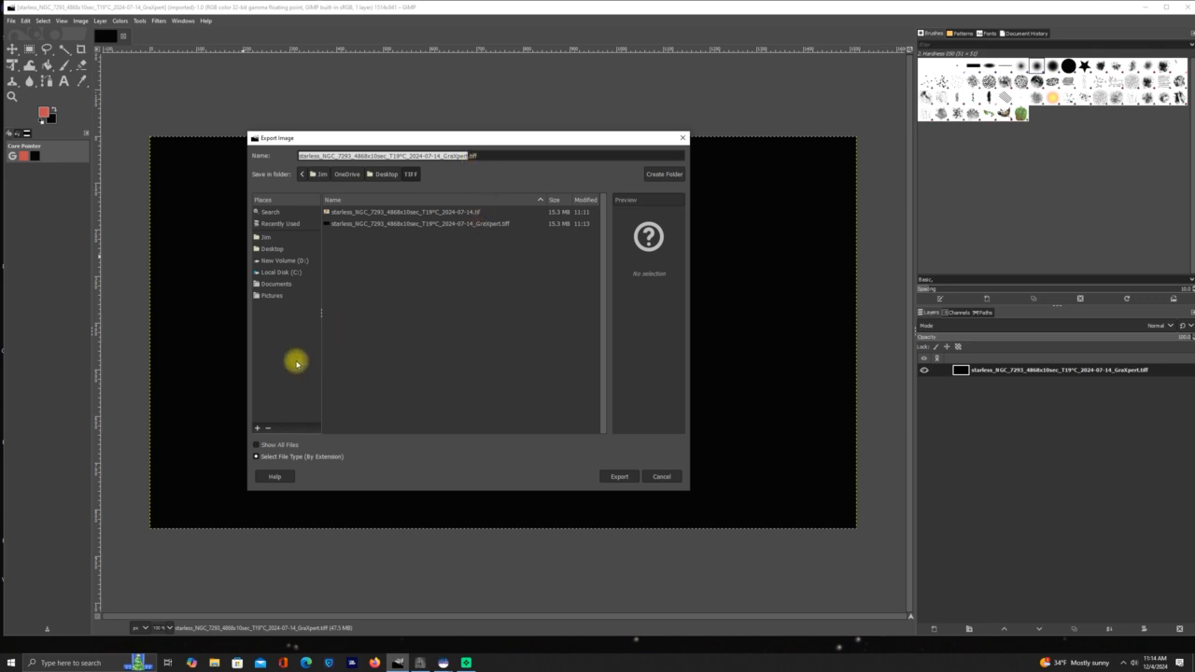
pyautogui.click(292, 457)
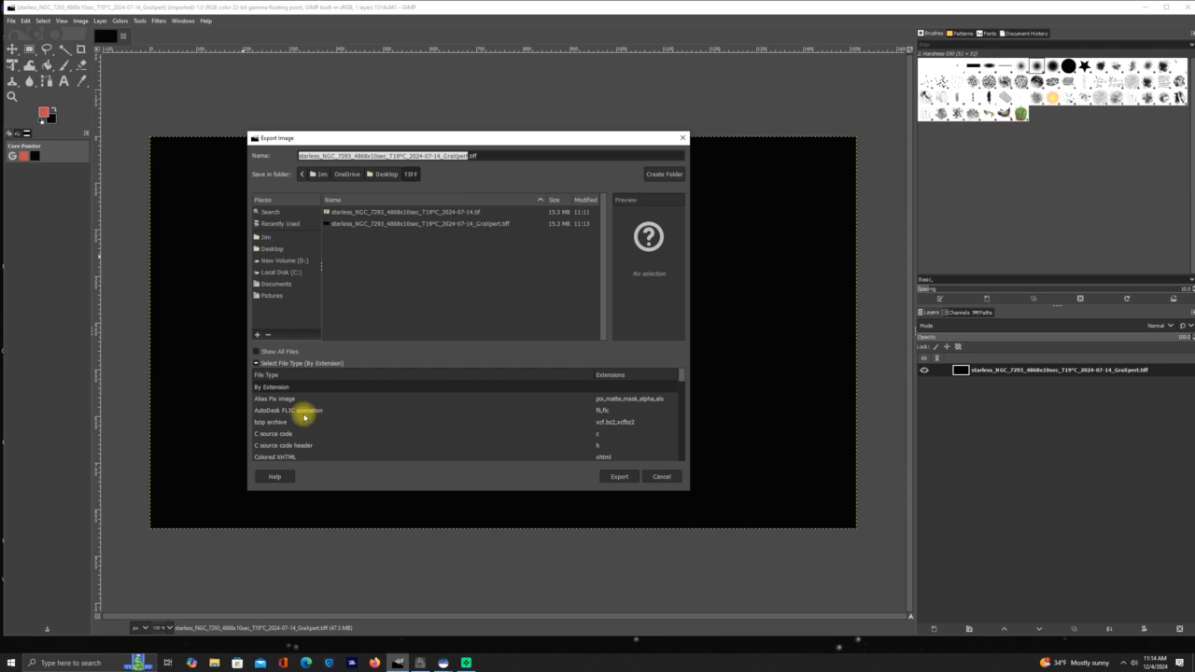
pyautogui.scroll(-3, 299, 416)
pyautogui.scroll(-1, 300, 418)
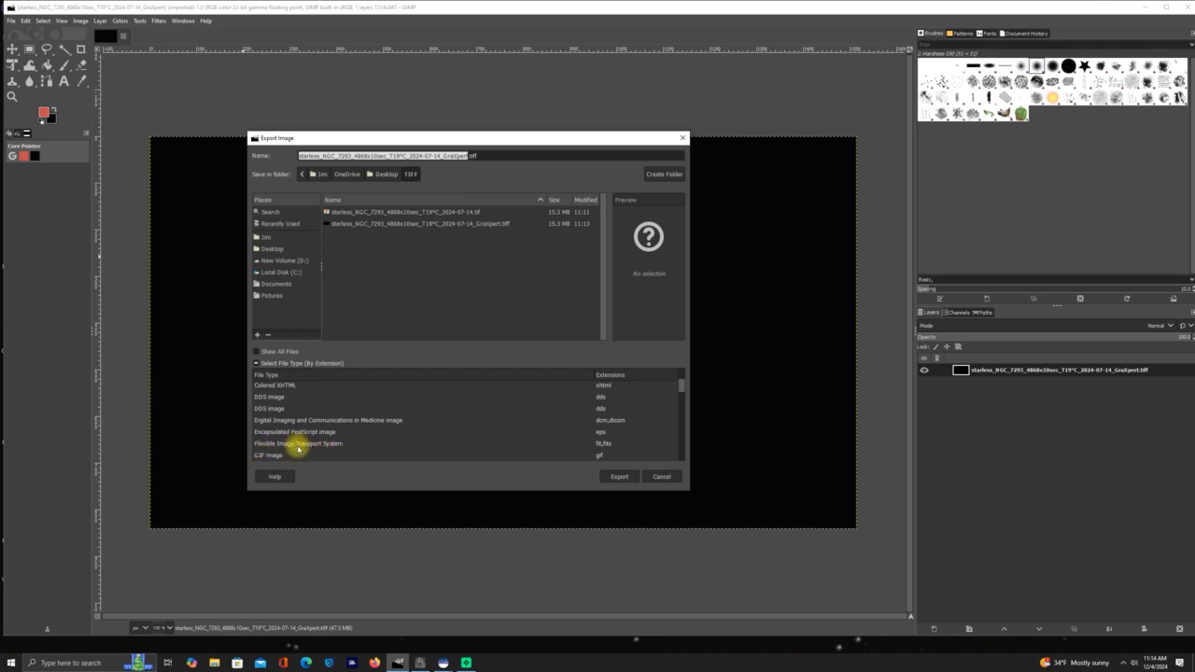
pyautogui.click(299, 444)
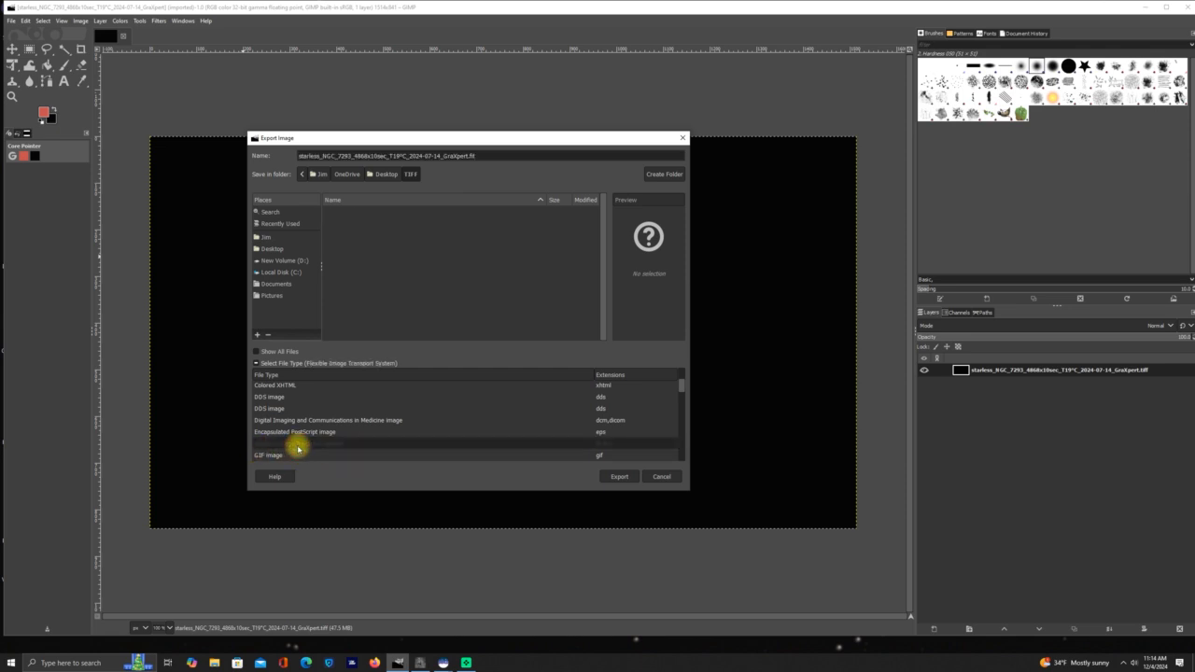
# Step: Export the .fit file into the Siril Stacking Process File folder on New Volume (D:)
pyautogui.click(285, 262)
pyautogui.scroll(-5, 360, 267)
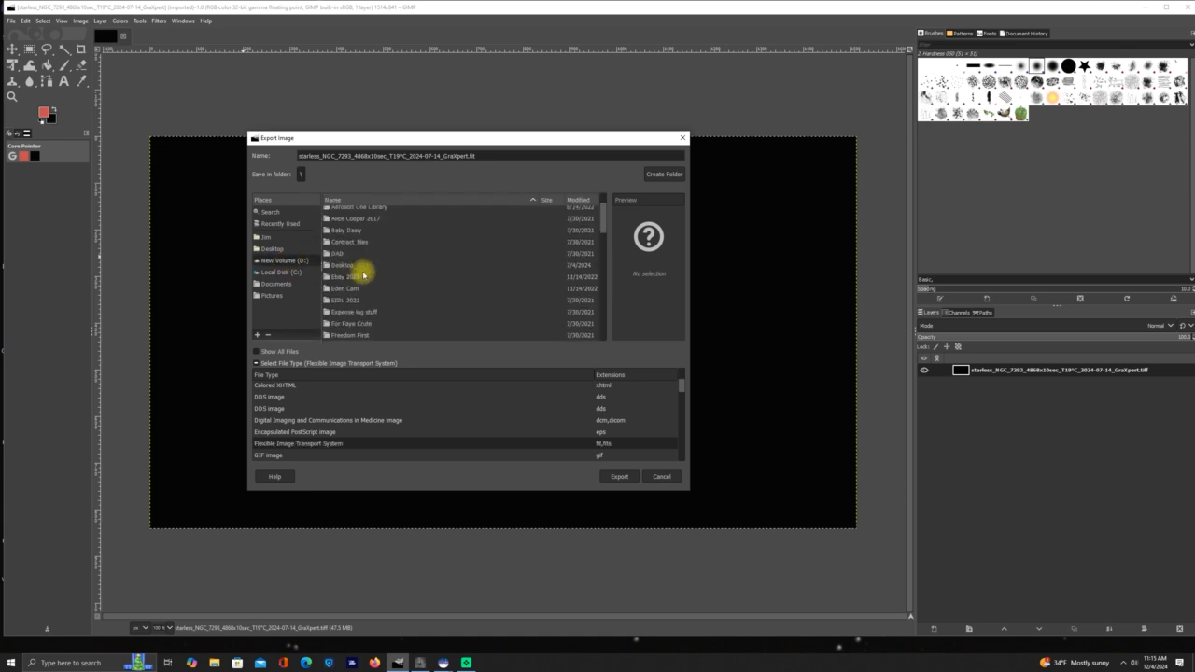
pyautogui.scroll(-10, 387, 289)
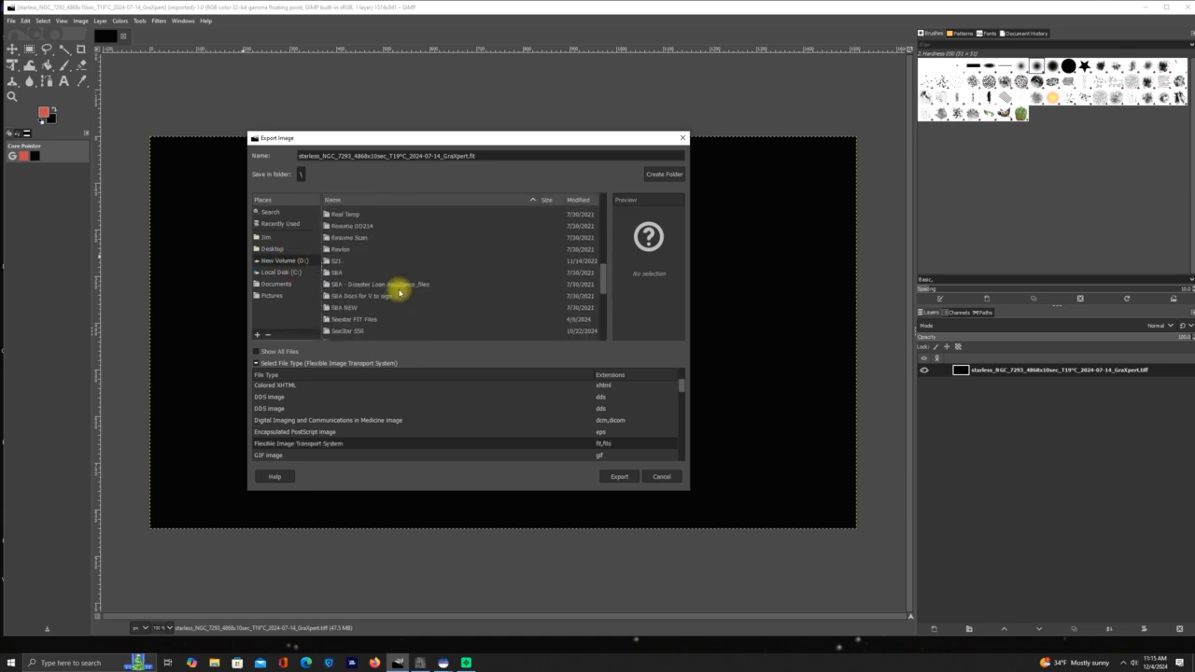
pyautogui.scroll(-3, 401, 291)
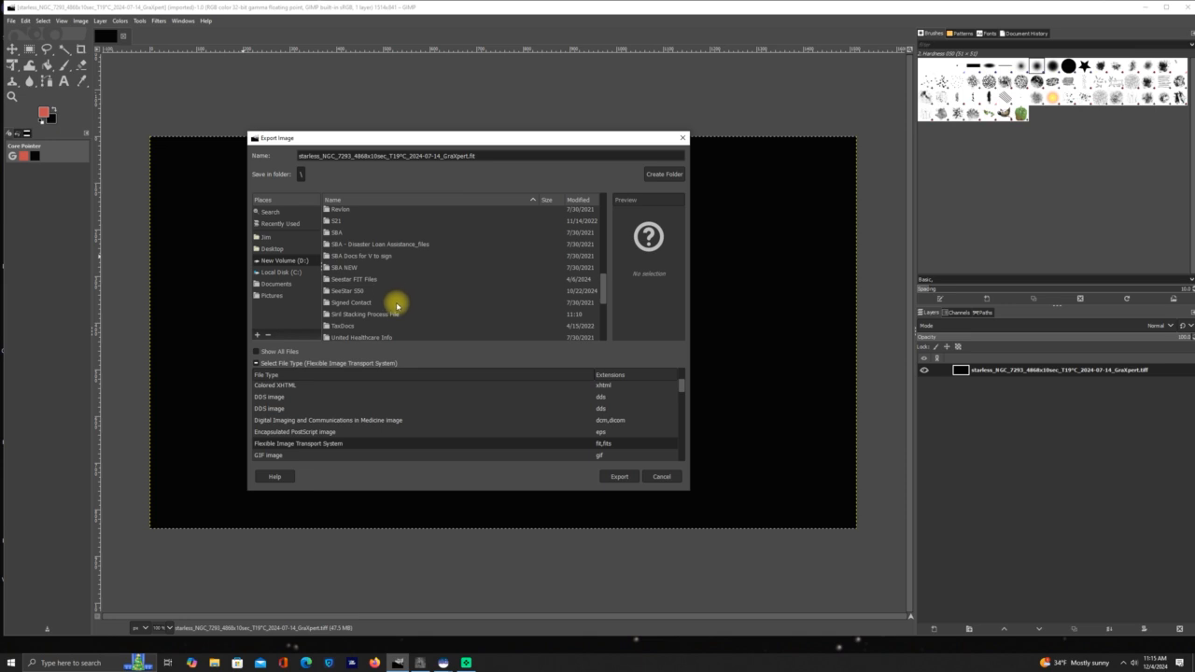
pyautogui.doubleClick(390, 315)
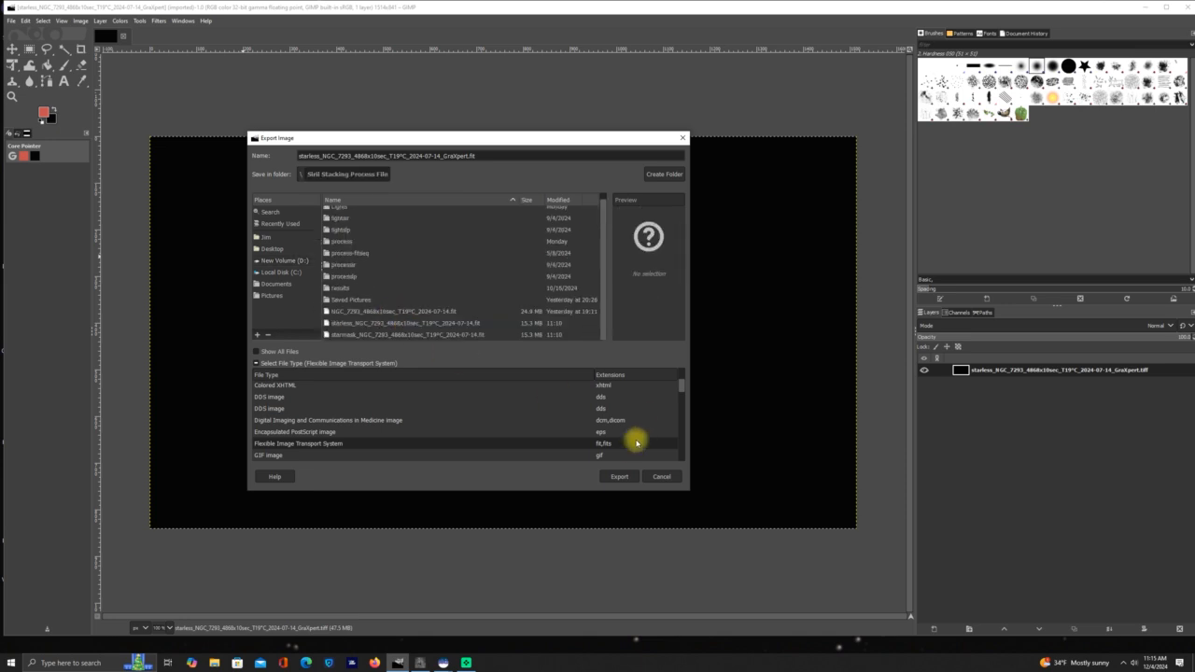
pyautogui.click(619, 477)
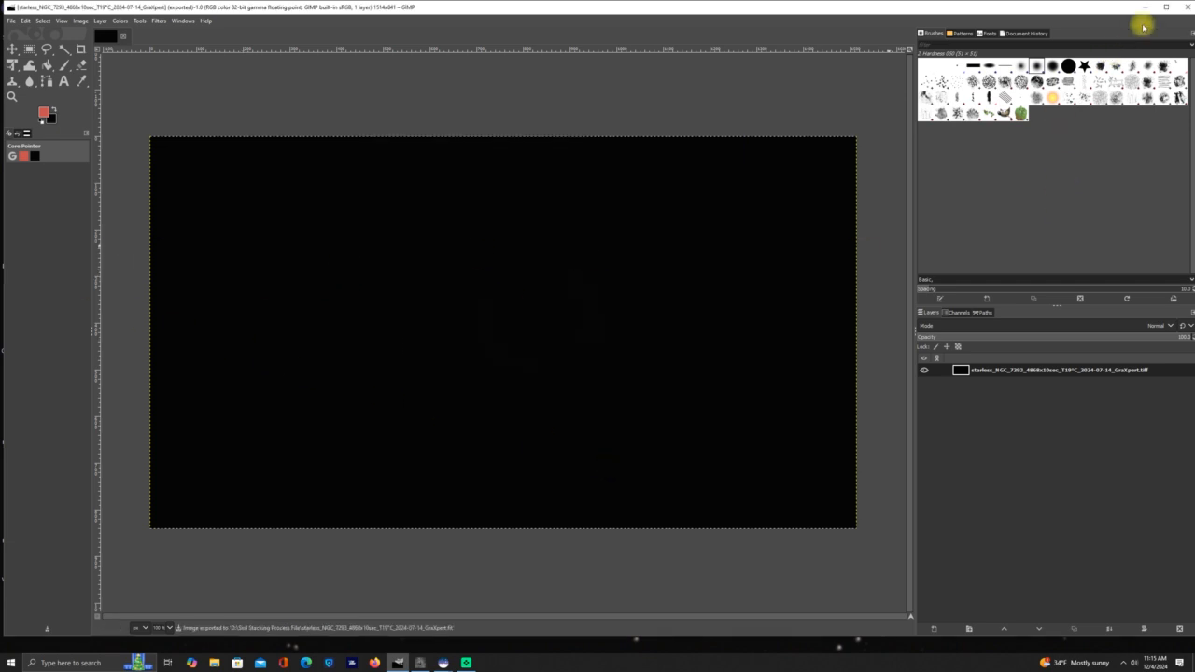
# Step: Close GIMP, switch to Siril, and open the starless NGC 7293 GraXpert .fit file from the Siril Stacking Process File folder
pyautogui.click(1186, 8)
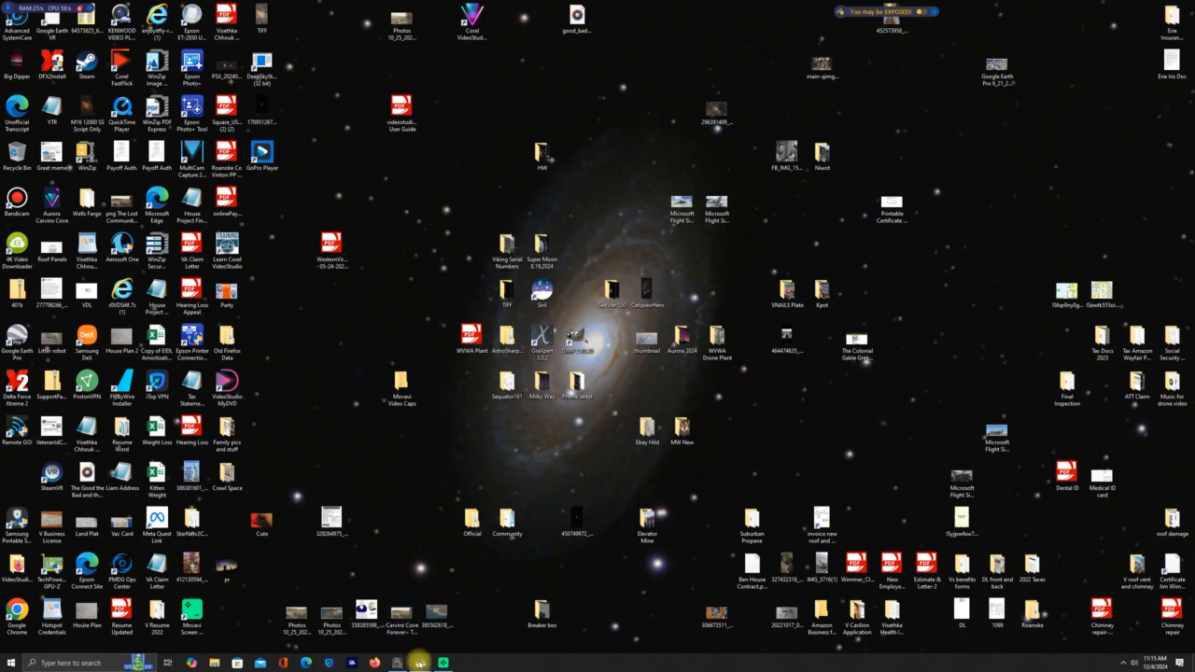
pyautogui.moveTo(418, 663)
pyautogui.click(440, 627)
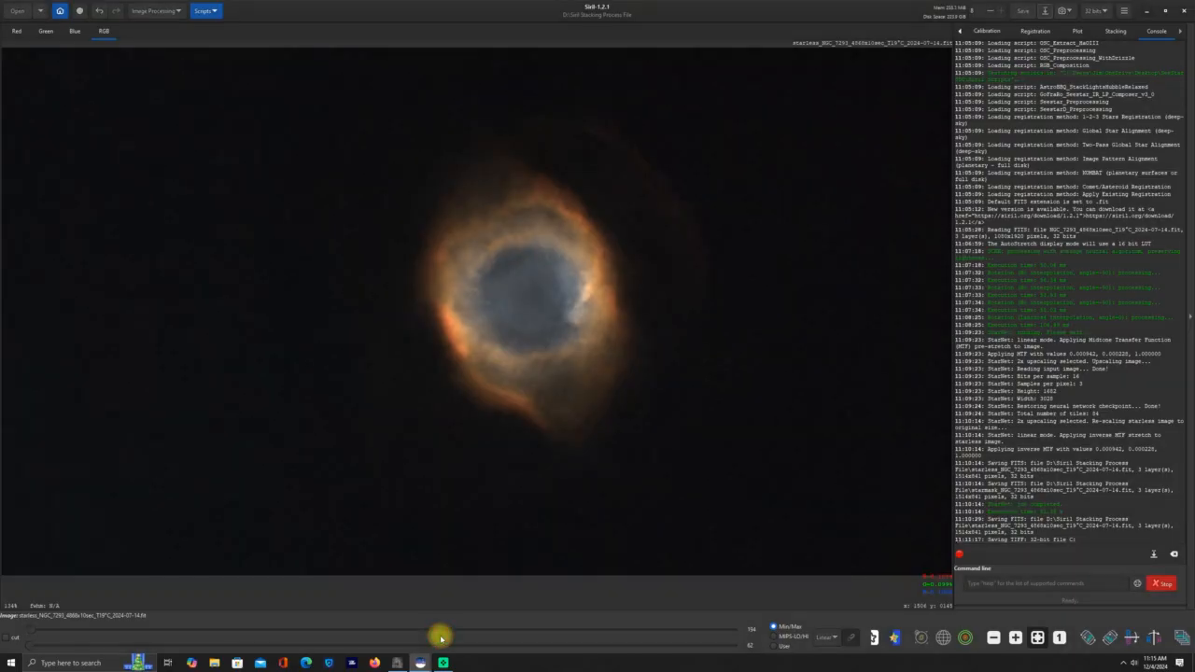
pyautogui.click(16, 13)
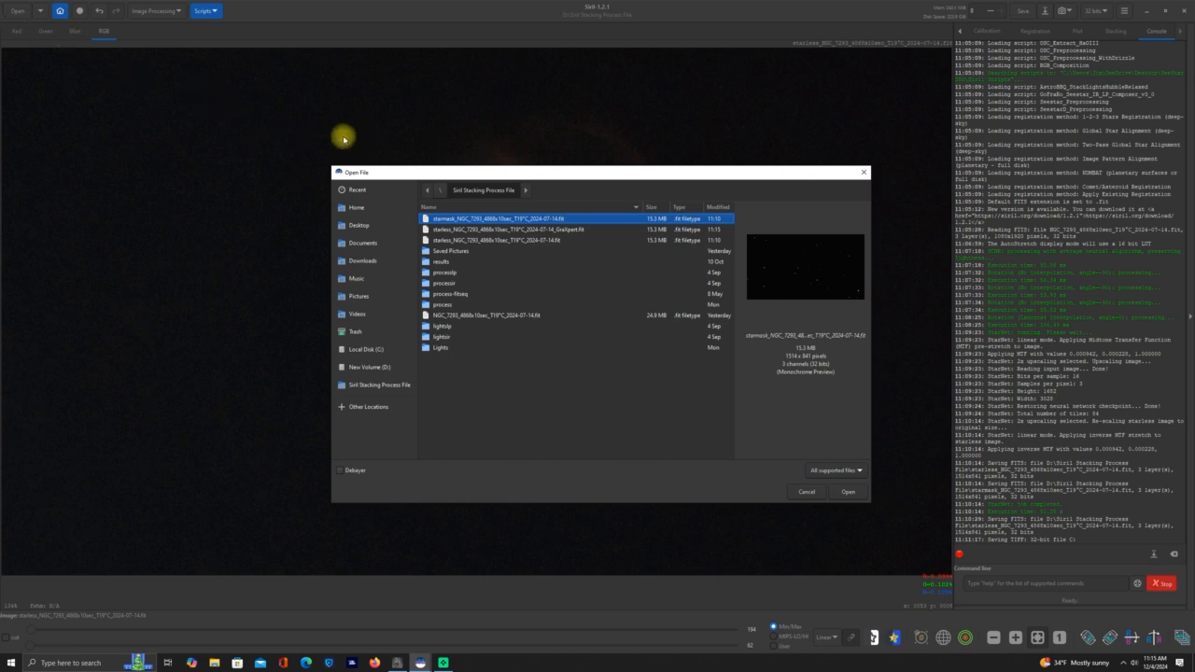
pyautogui.doubleClick(561, 230)
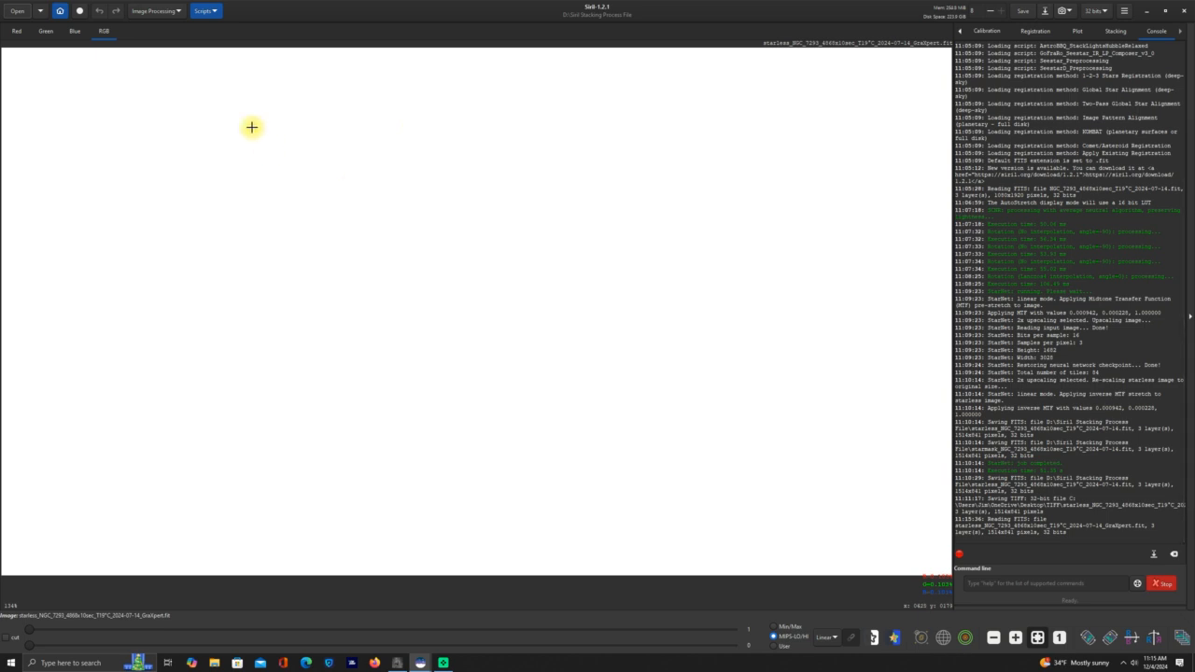
# Step: Set up a Generalised Hyperbolic Stretch using the Generalised hyperbolic transform type and the Human-weighted luminance colour stretch model
pyautogui.click(177, 12)
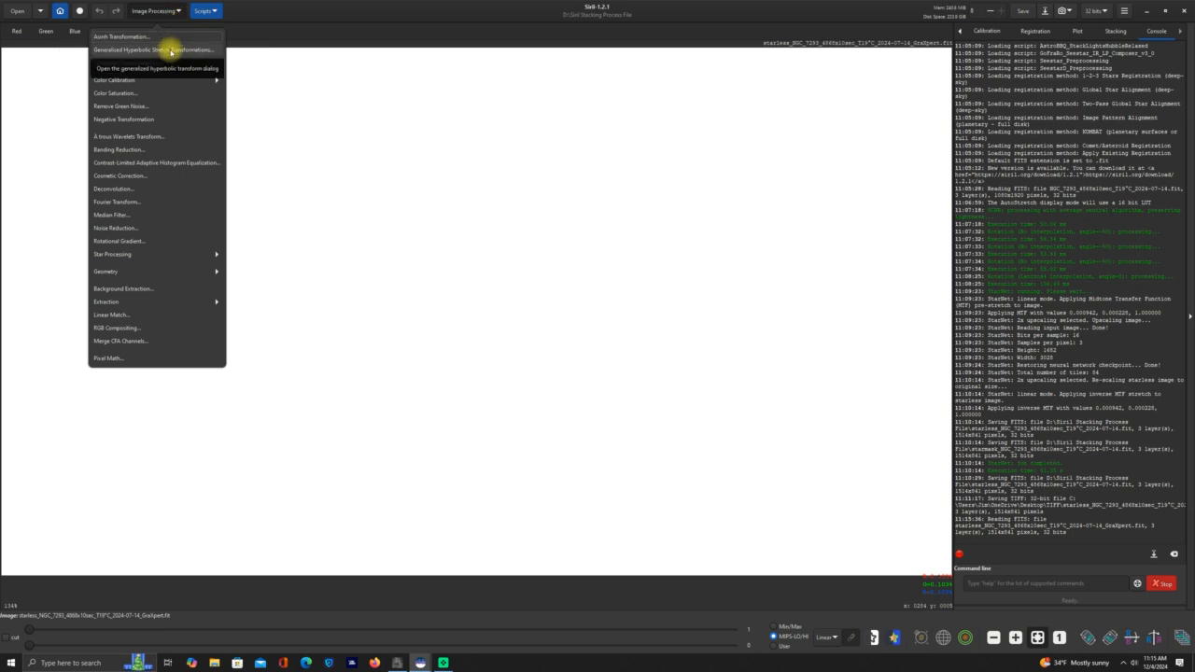
pyautogui.click(170, 49)
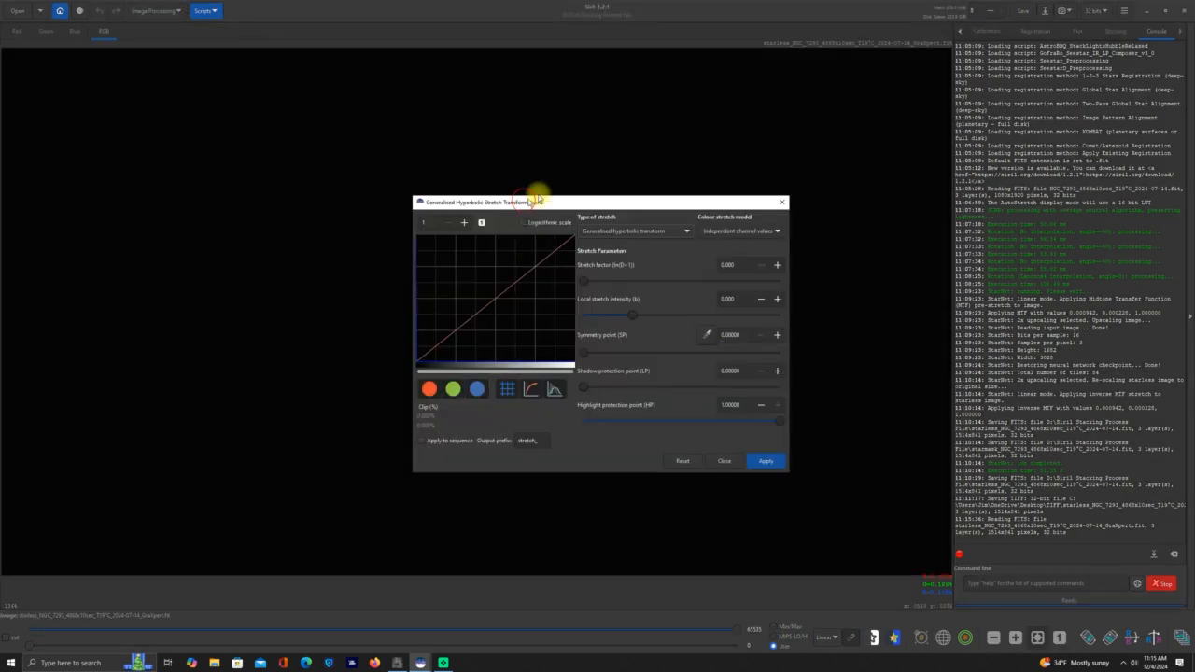
pyautogui.moveTo(533, 200); pyautogui.dragTo(911, 43)
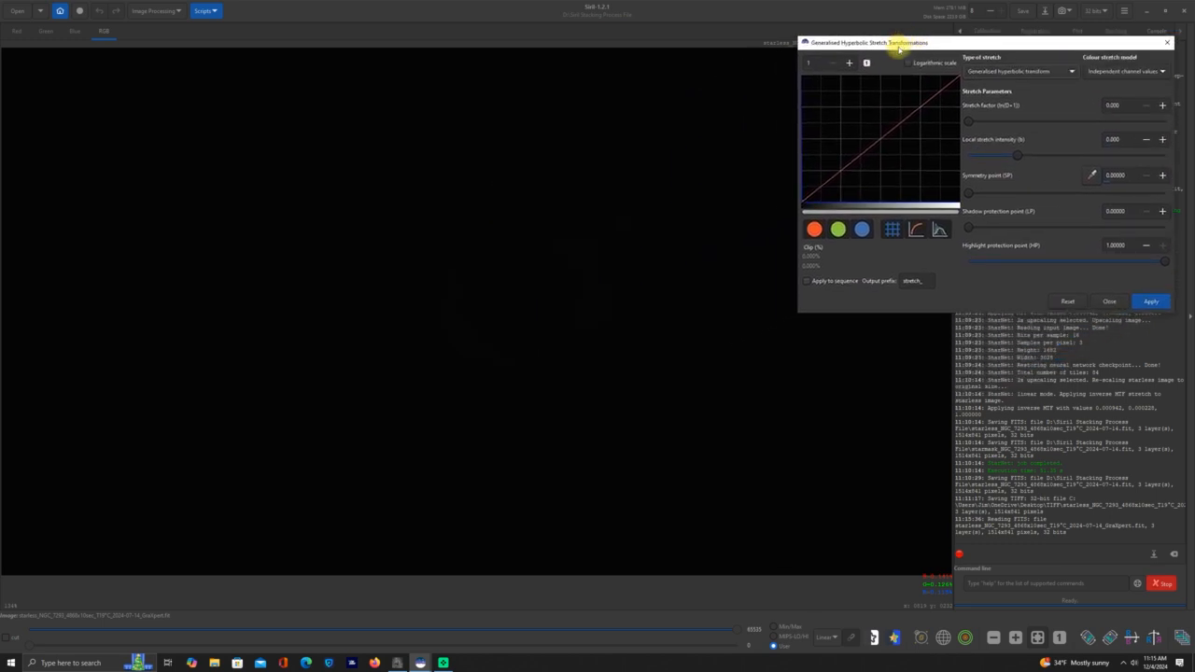
pyautogui.moveTo(899, 49); pyautogui.dragTo(899, 49)
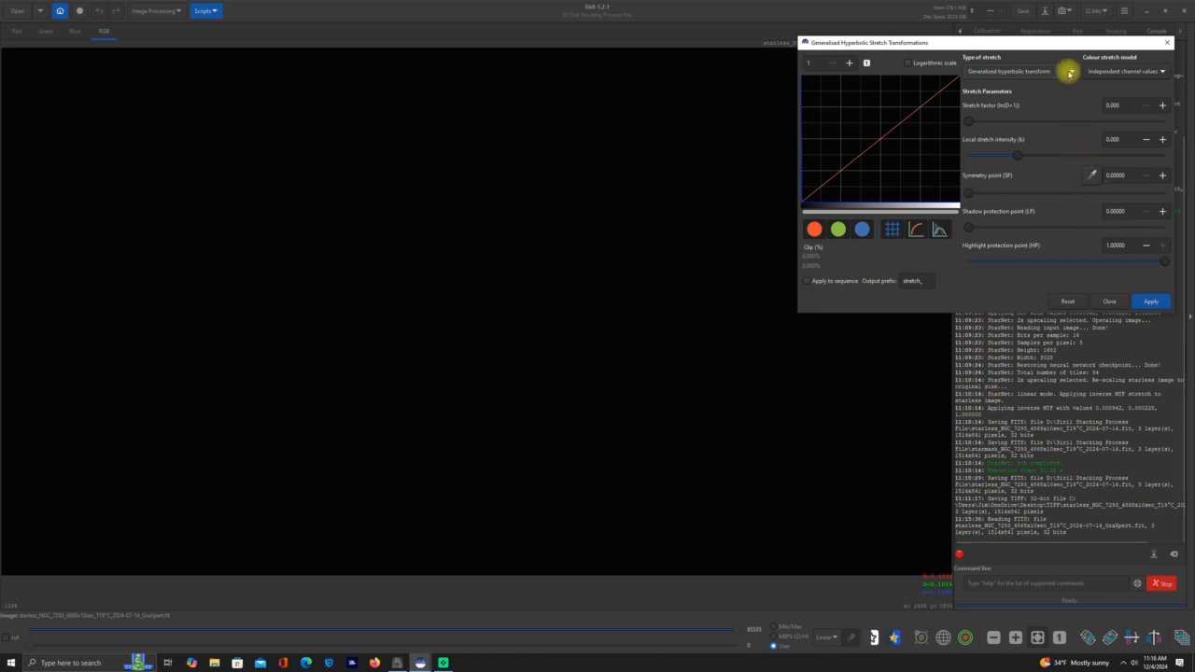
pyautogui.click(1073, 74)
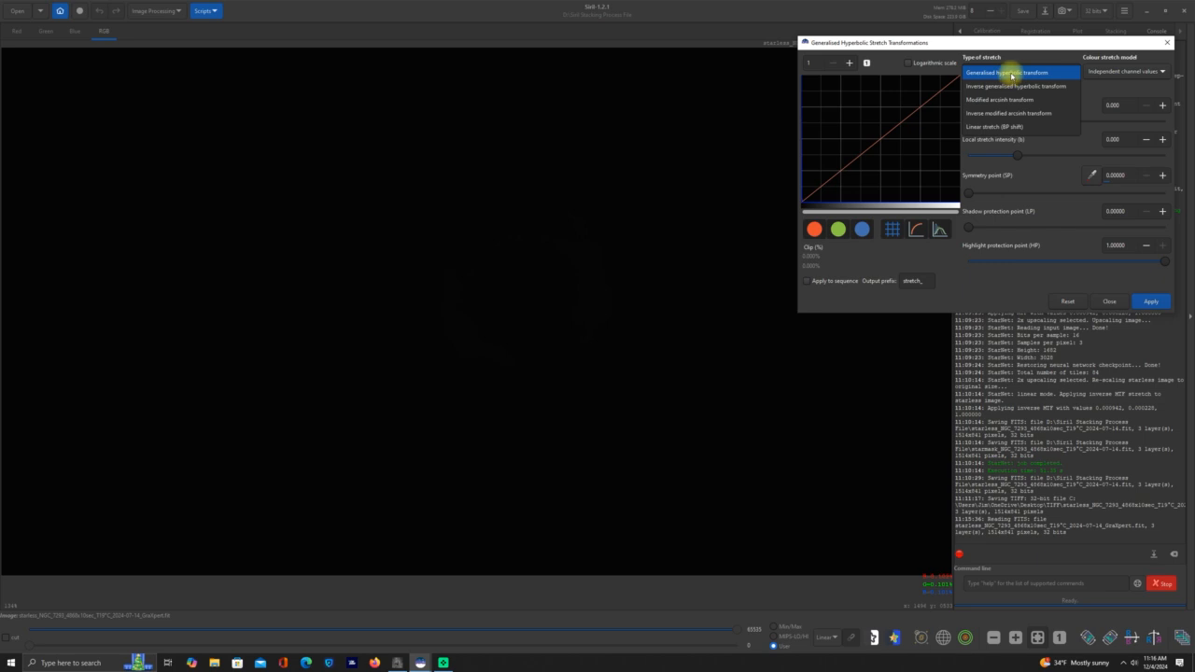
pyautogui.click(1046, 73)
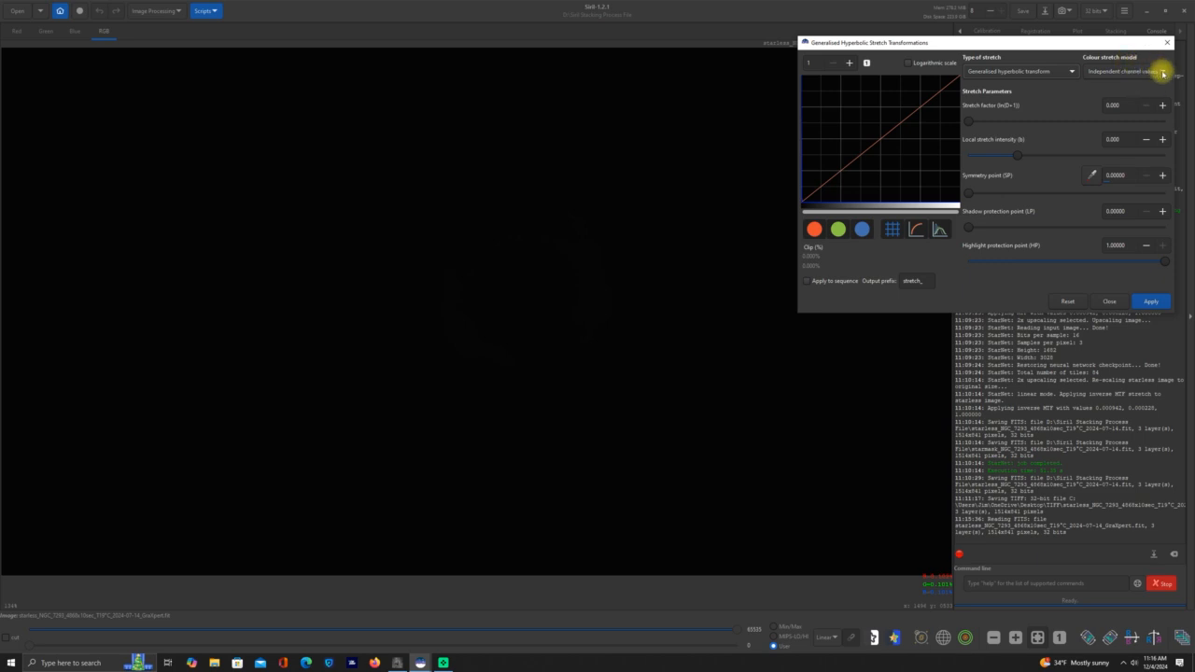
pyautogui.click(1164, 72)
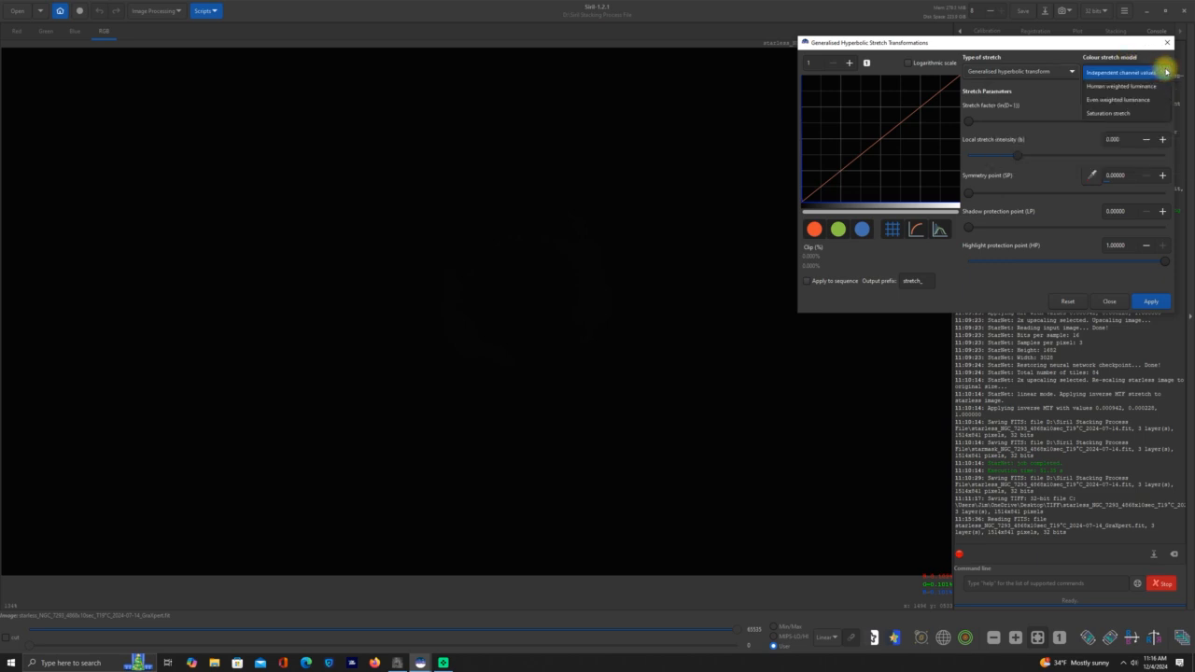
pyautogui.click(1147, 85)
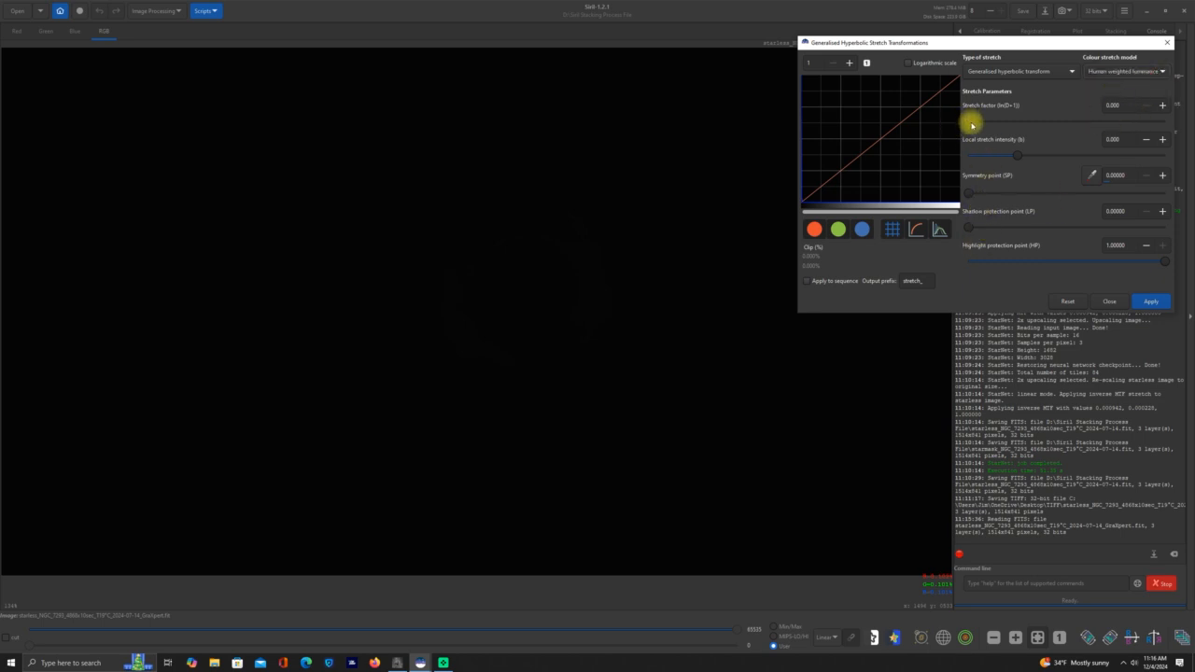
# Step: Apply a first hyperbolic stretch with a stretch factor of about 1.625, followed by a second one of similar strength
pyautogui.moveTo(970, 124); pyautogui.dragTo(1005, 129)
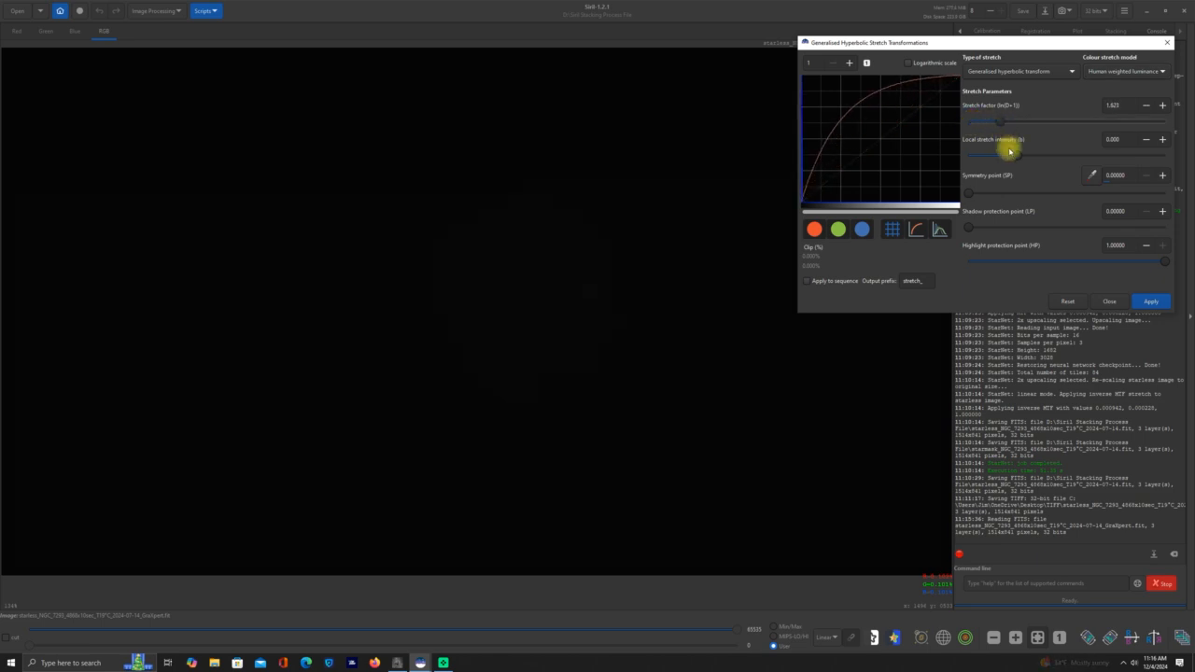
pyautogui.click(1147, 301)
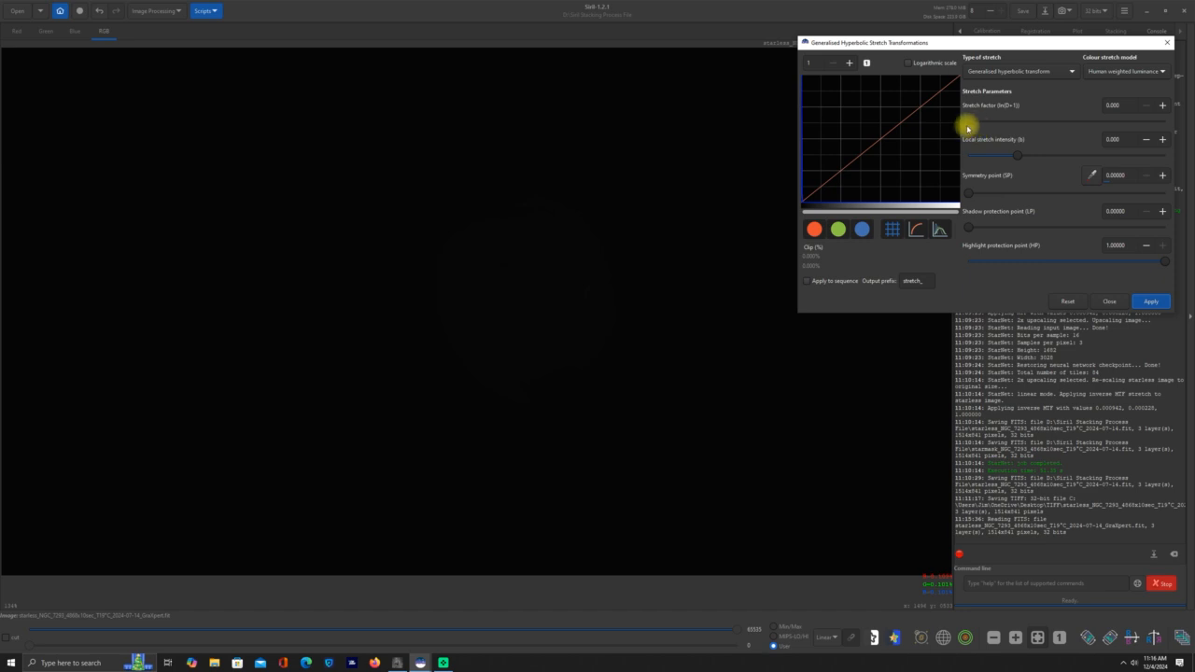
pyautogui.moveTo(966, 125); pyautogui.dragTo(1000, 121)
pyautogui.click(1147, 301)
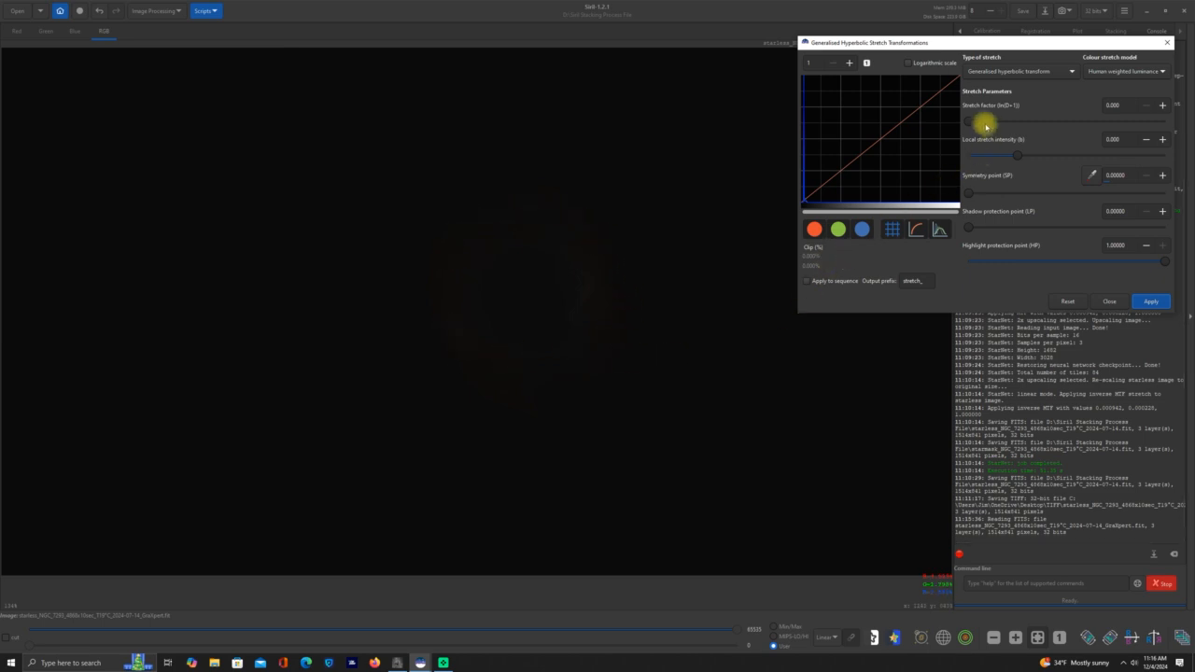
# Step: Apply two more hyperbolic stretches, with stretch factors of about 0.86 and about 1.742
pyautogui.moveTo(970, 123); pyautogui.dragTo(991, 121)
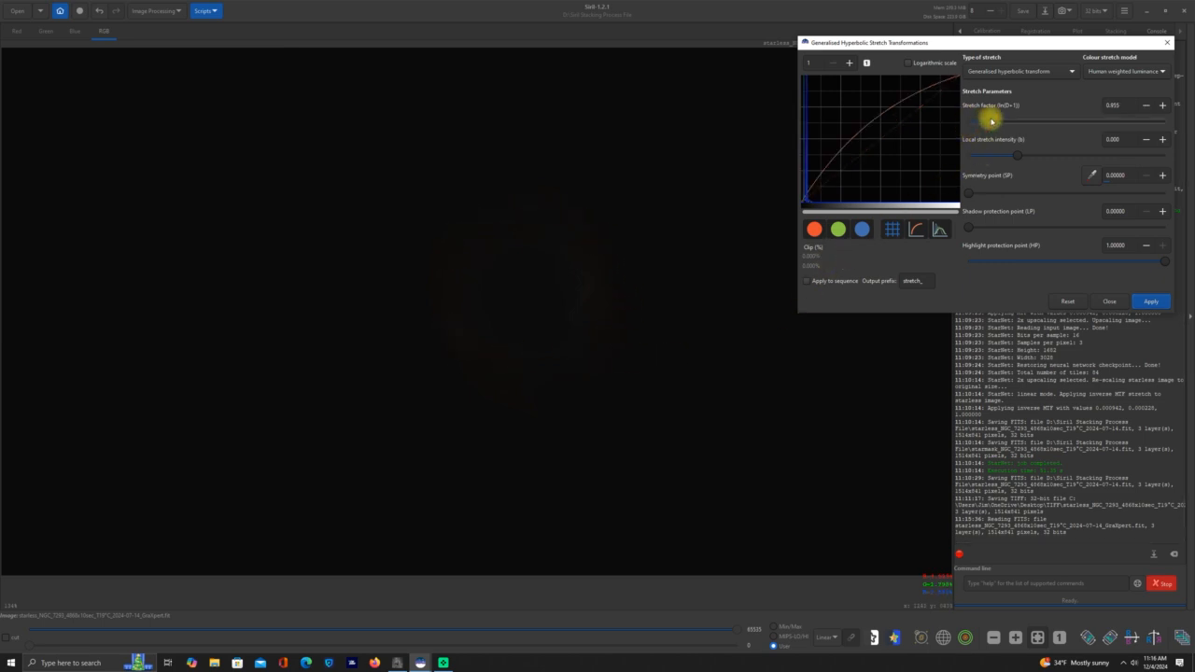
pyautogui.click(1150, 302)
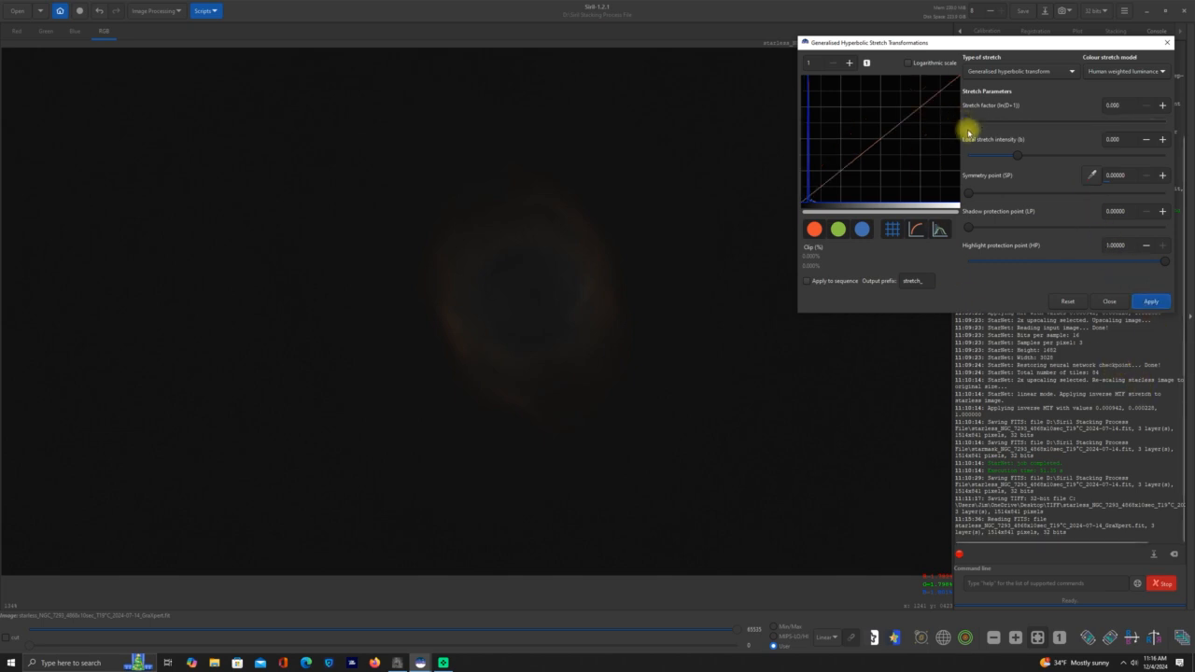
pyautogui.moveTo(969, 123); pyautogui.dragTo(1006, 140)
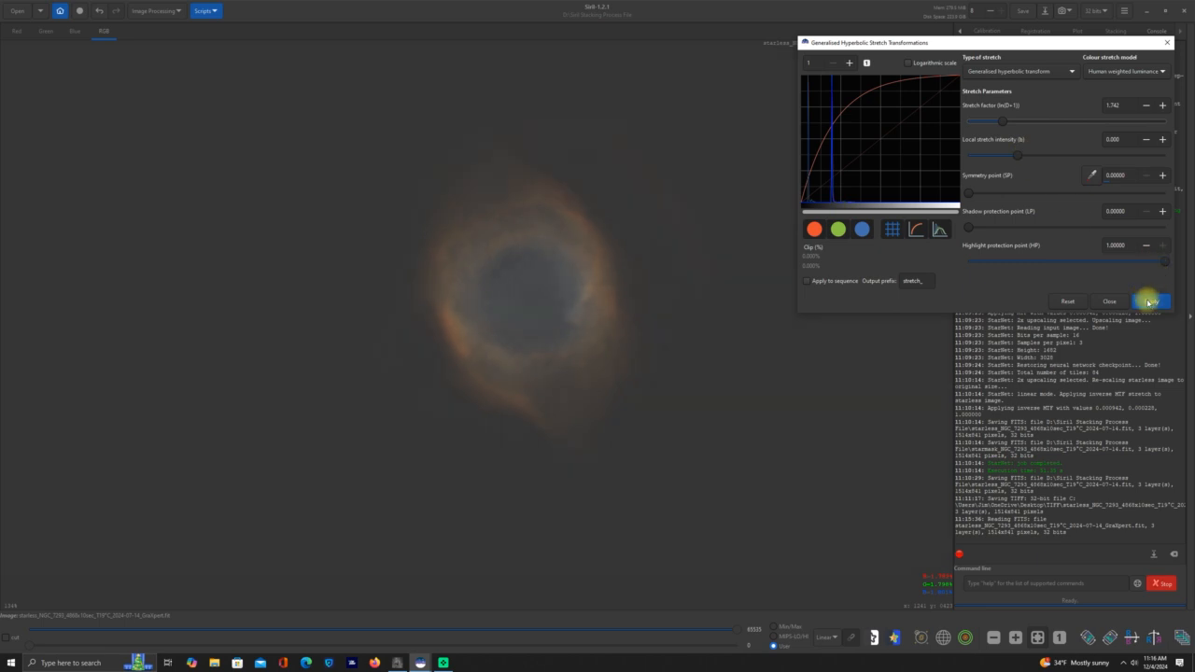
pyautogui.click(1149, 301)
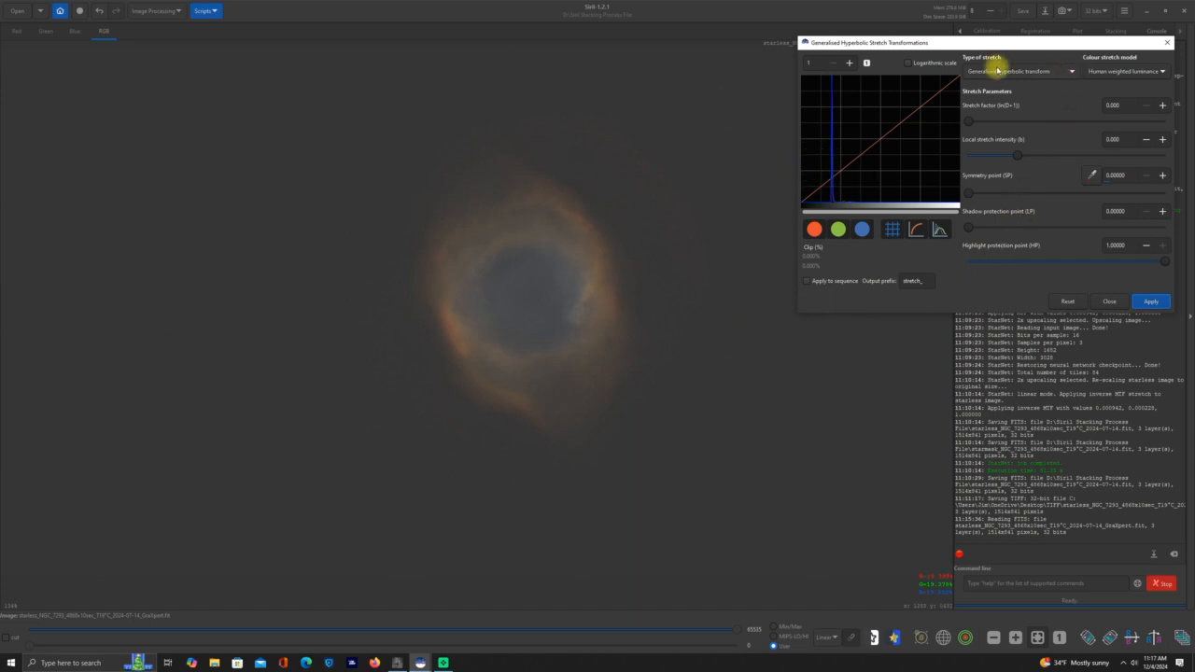
# Step: Change the stretch type to Linear stretch (BP shift) and fine-tune the black point to 0.18577
pyautogui.click(1071, 72)
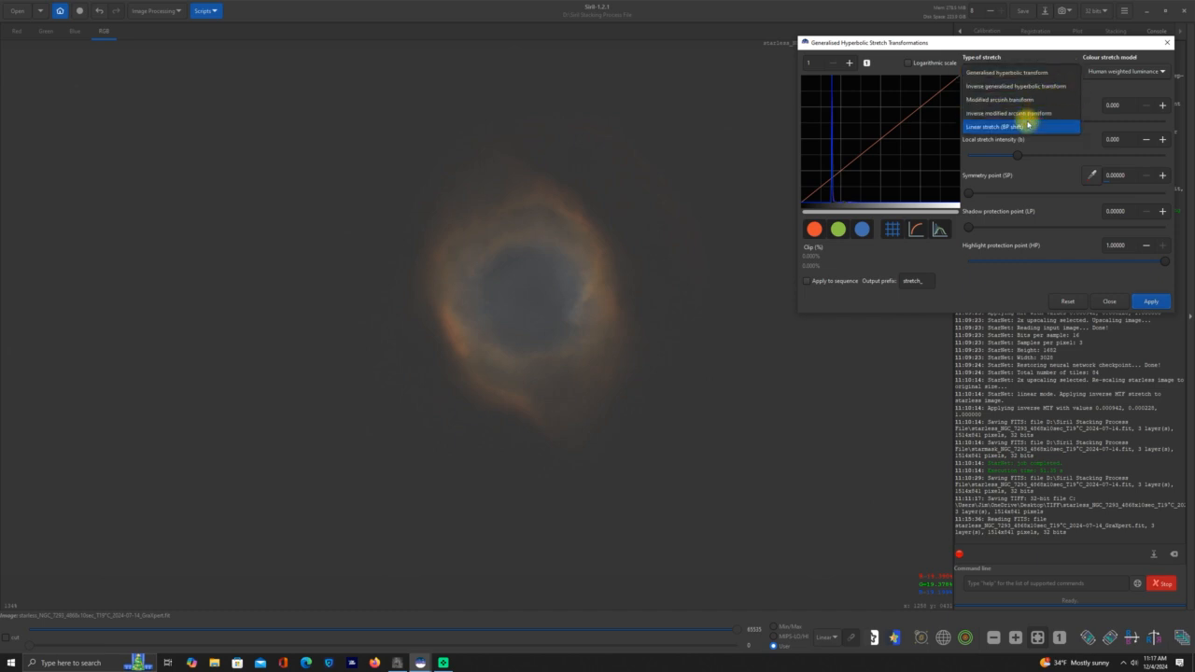
pyautogui.click(1028, 127)
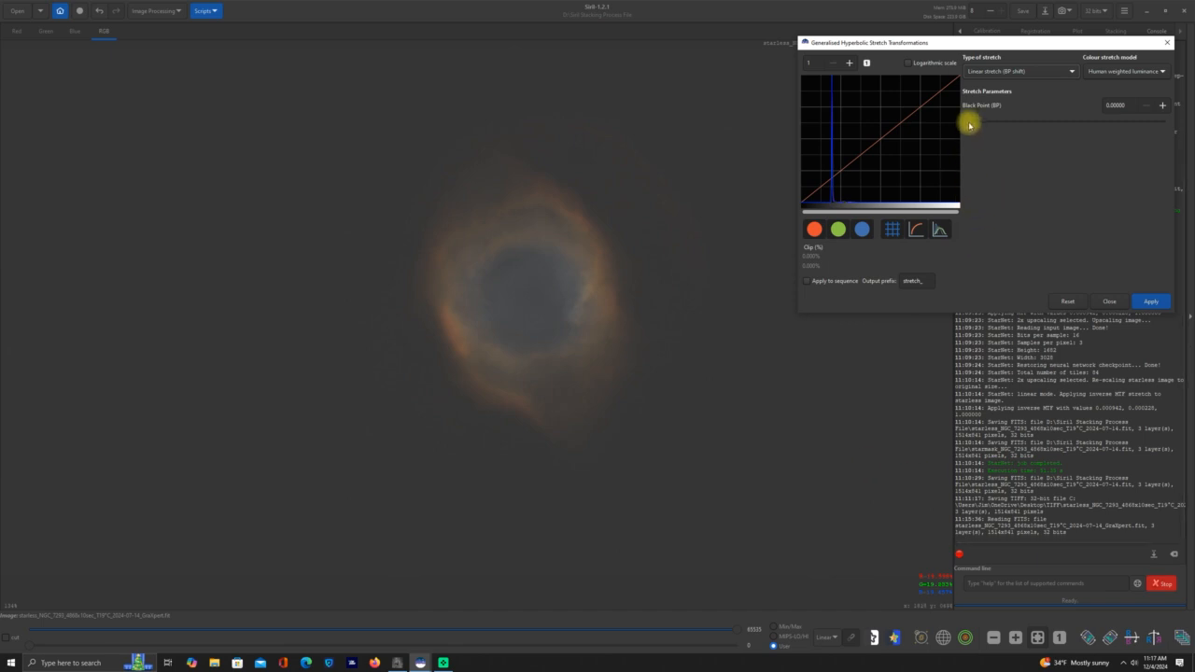
pyautogui.moveTo(969, 125); pyautogui.dragTo(1006, 128)
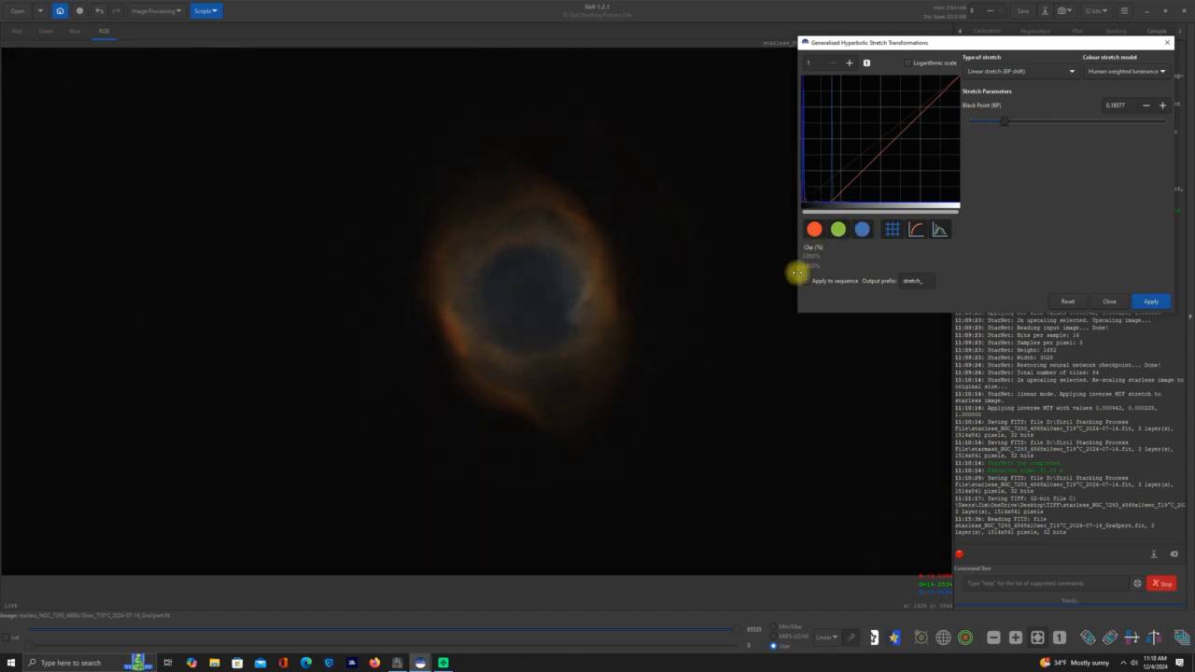
pyautogui.click(1164, 105)
pyautogui.click(1165, 105)
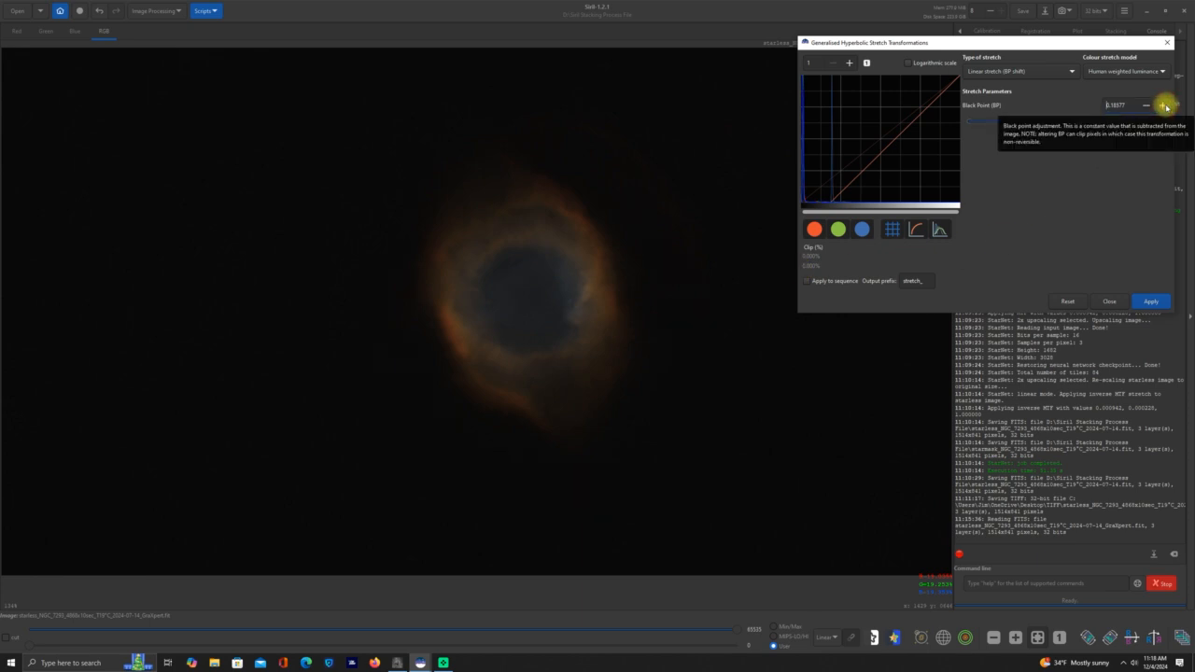
pyautogui.click(1164, 105)
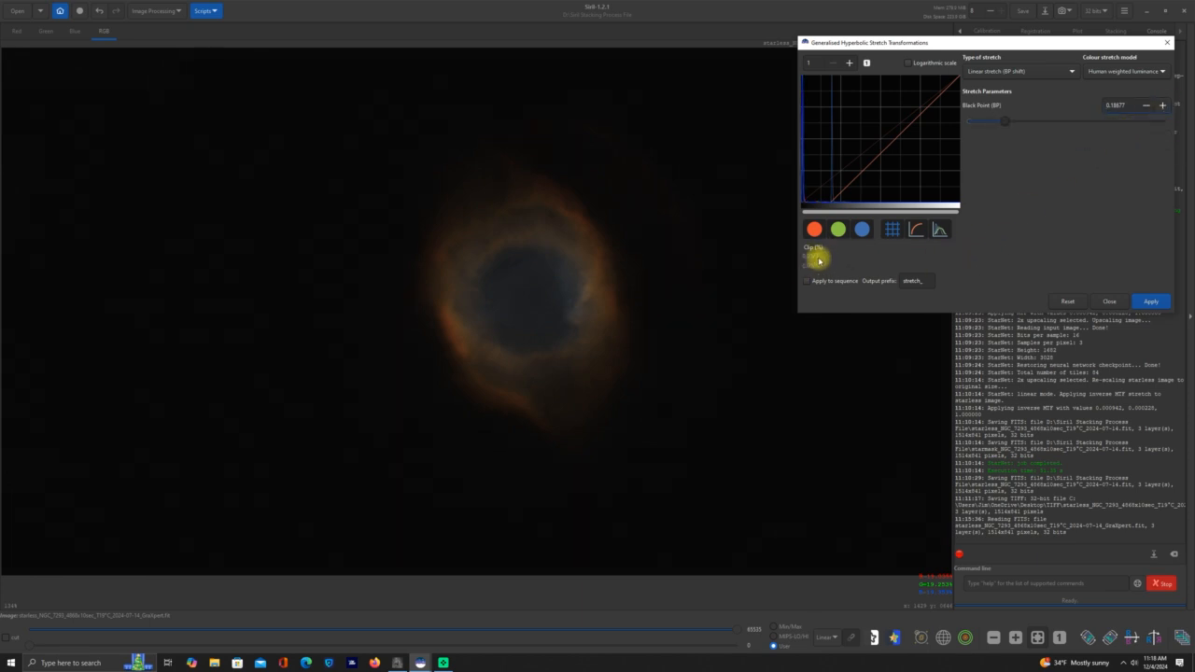
pyautogui.click(1143, 106)
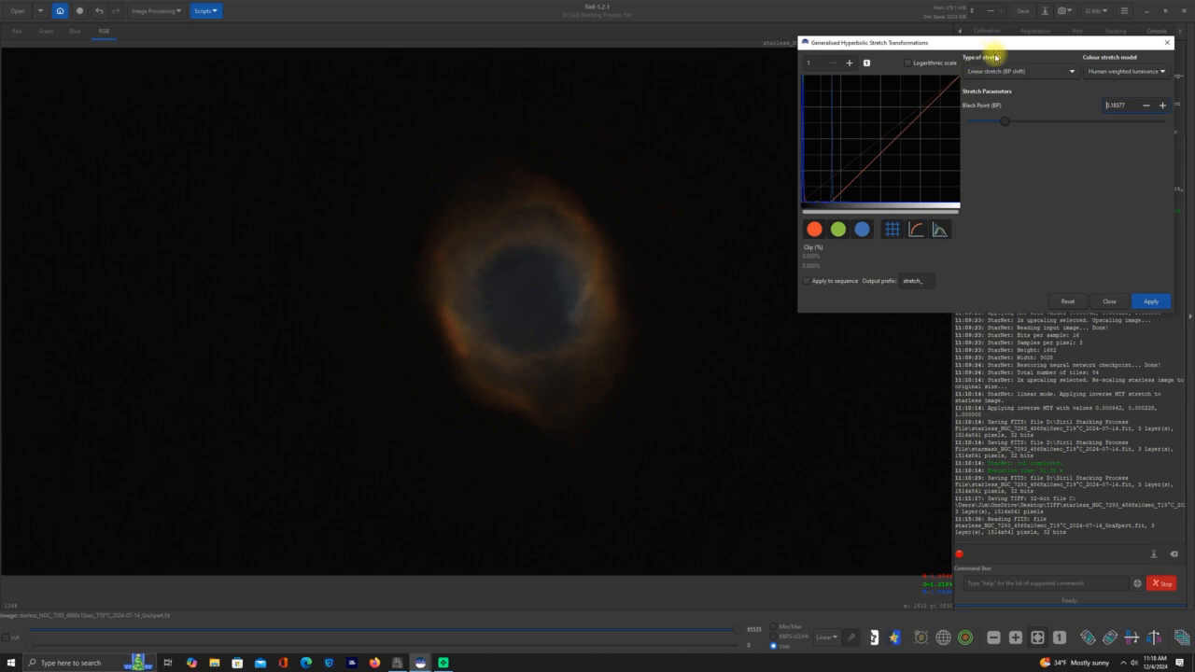
# Step: Compare with the Generalised hyperbolic transform type, return to Linear stretch (BP shift), and apply the black point shift
pyautogui.click(1071, 74)
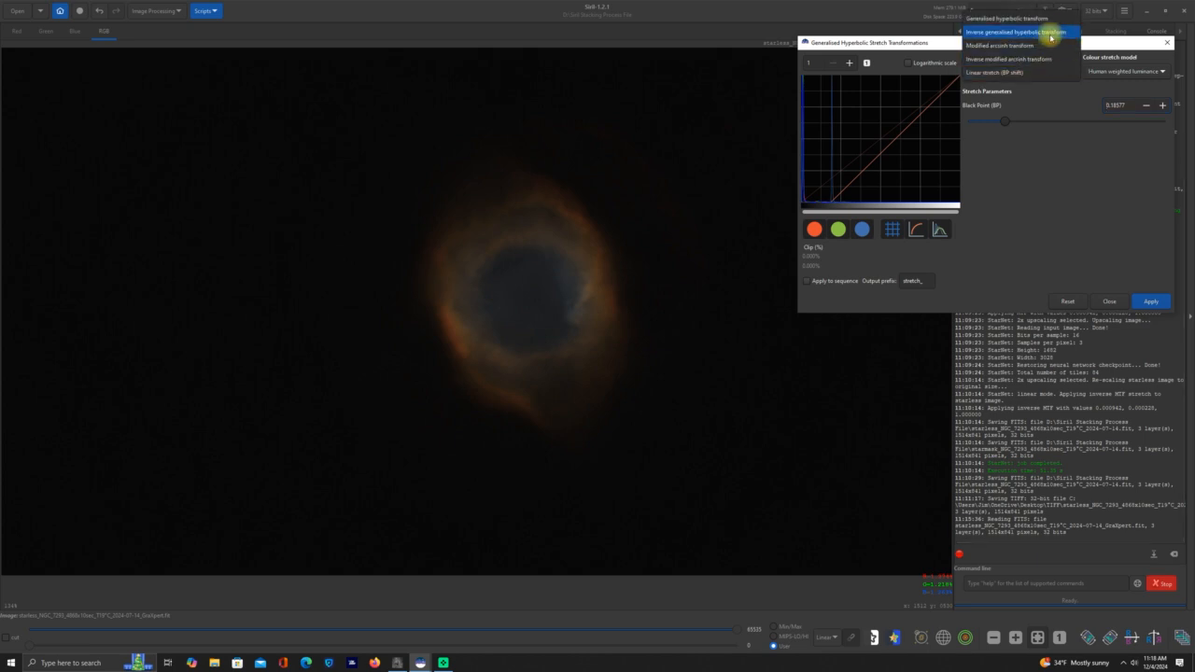
pyautogui.click(1047, 20)
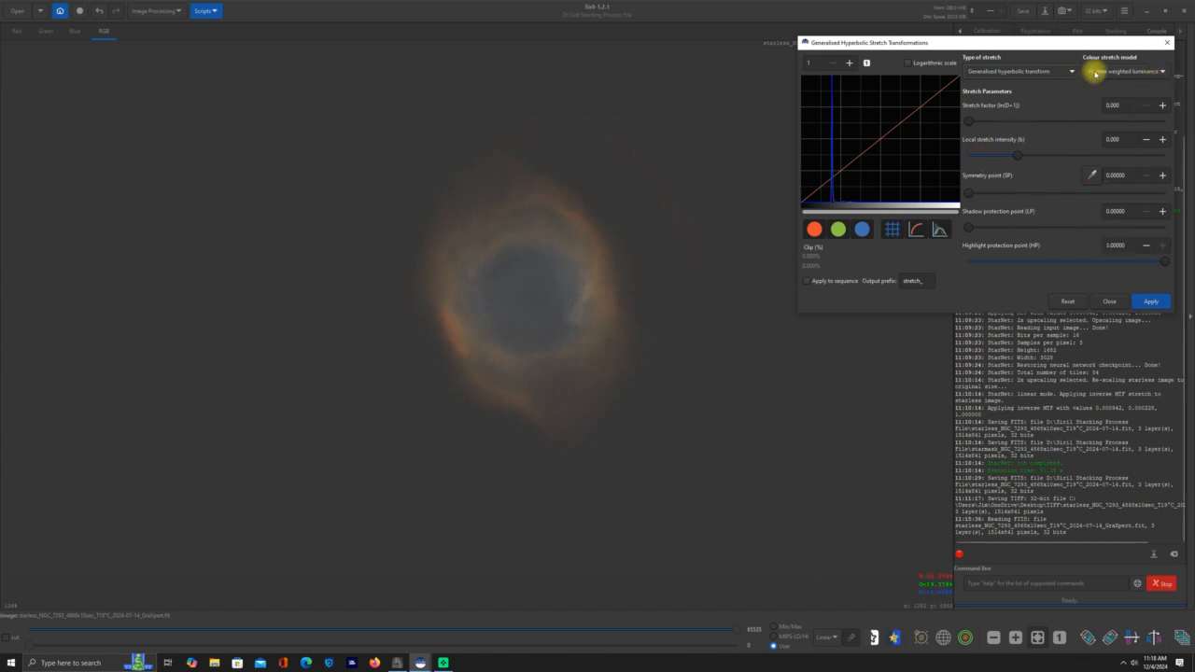
pyautogui.click(1073, 73)
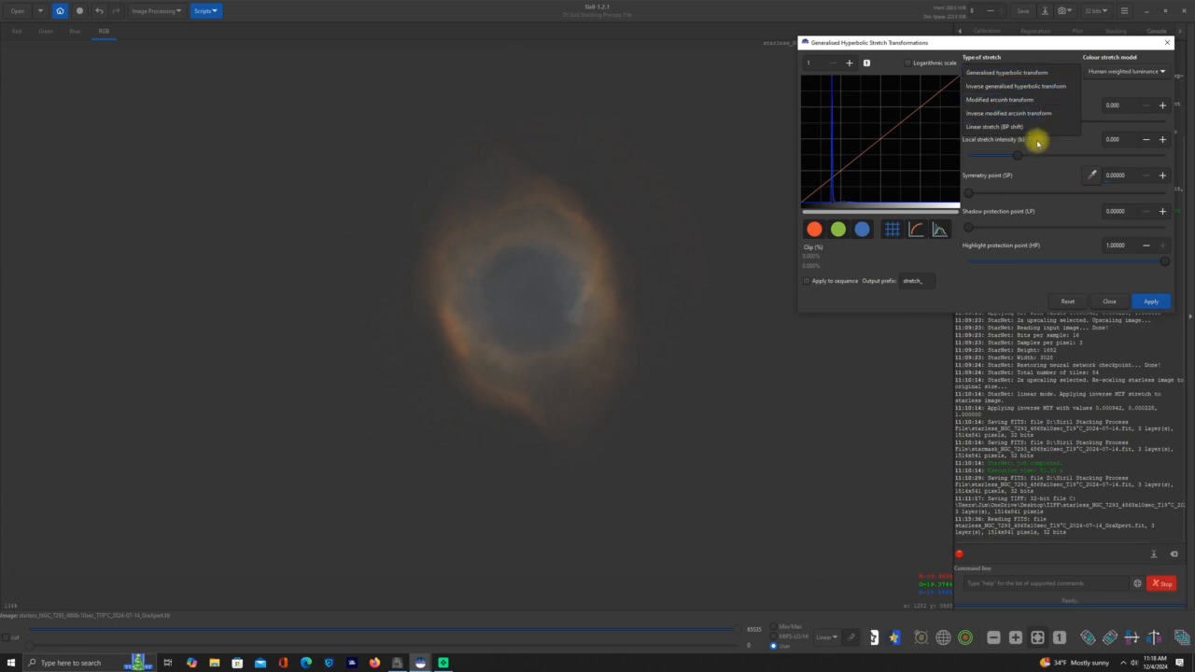
pyautogui.click(1037, 126)
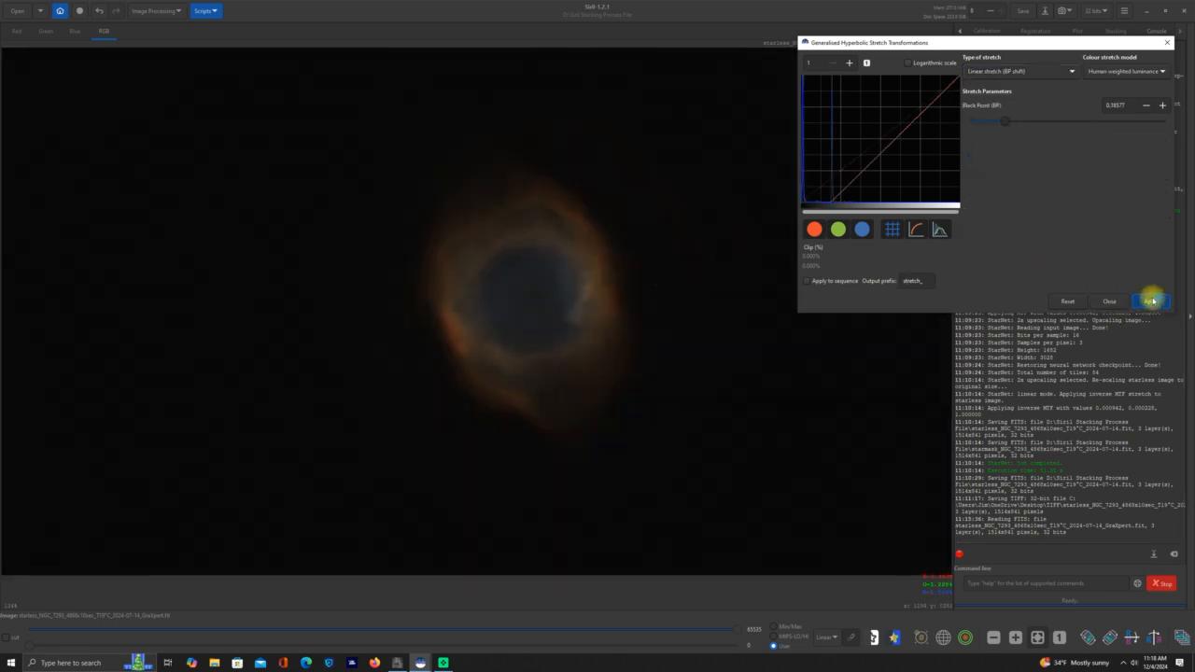
pyautogui.click(1152, 300)
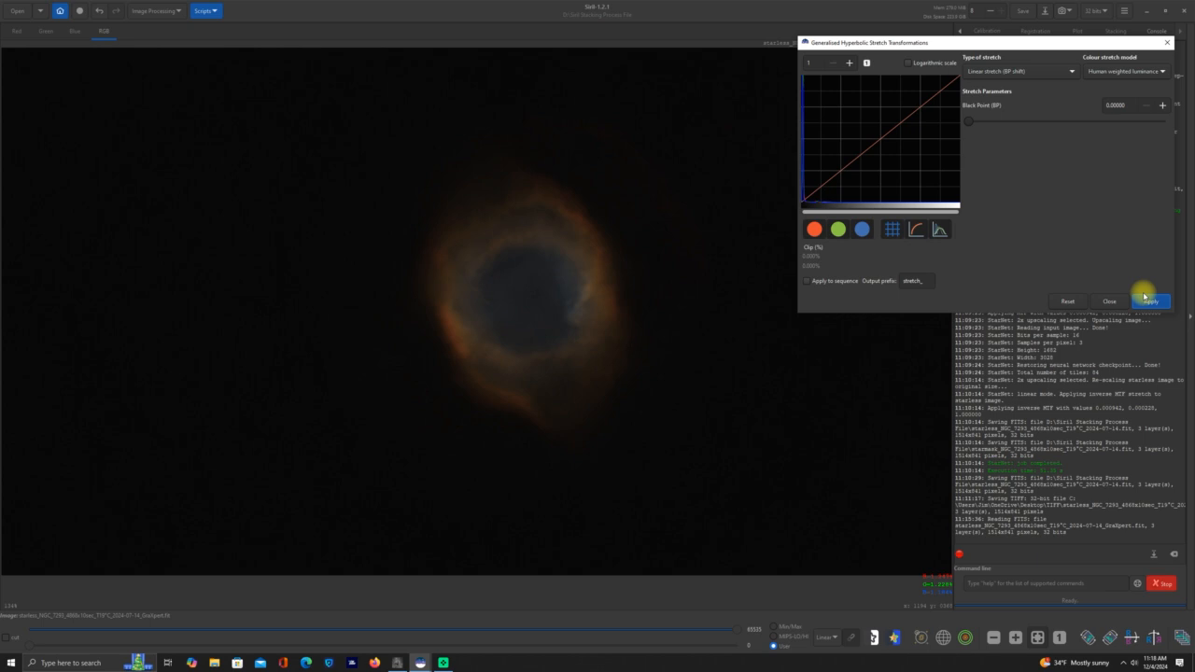
# Step: Change the stretch type back to Generalised hyperbolic transform and adjust the stretch factor to about 1.19
pyautogui.click(1075, 73)
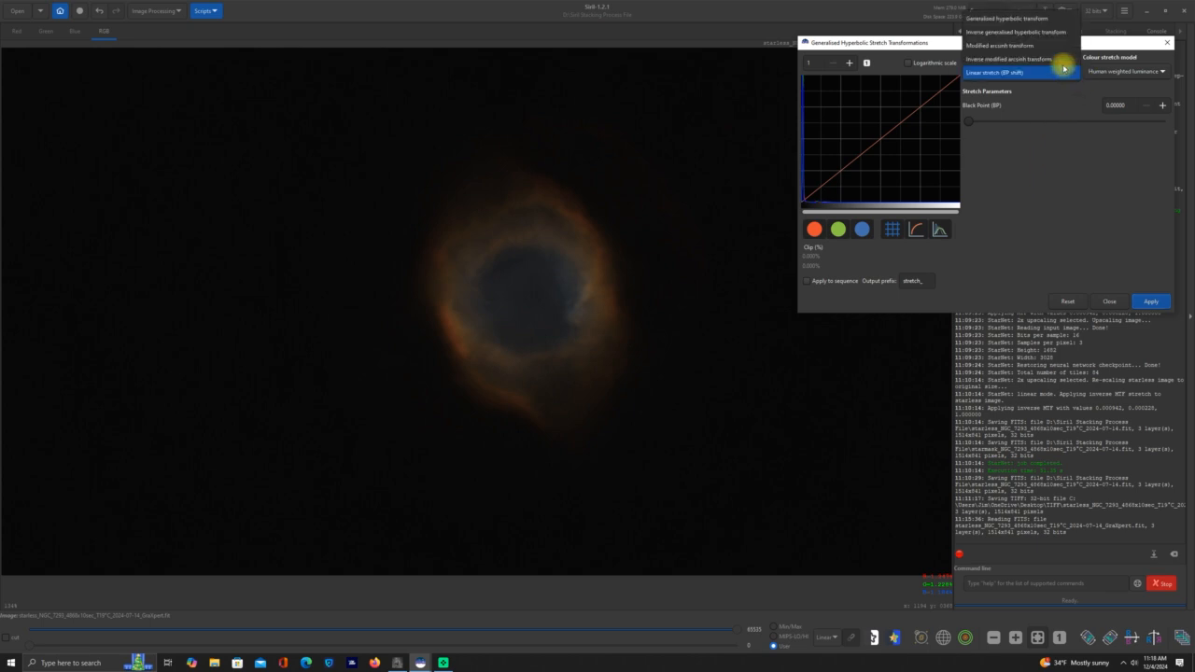
pyautogui.click(1025, 22)
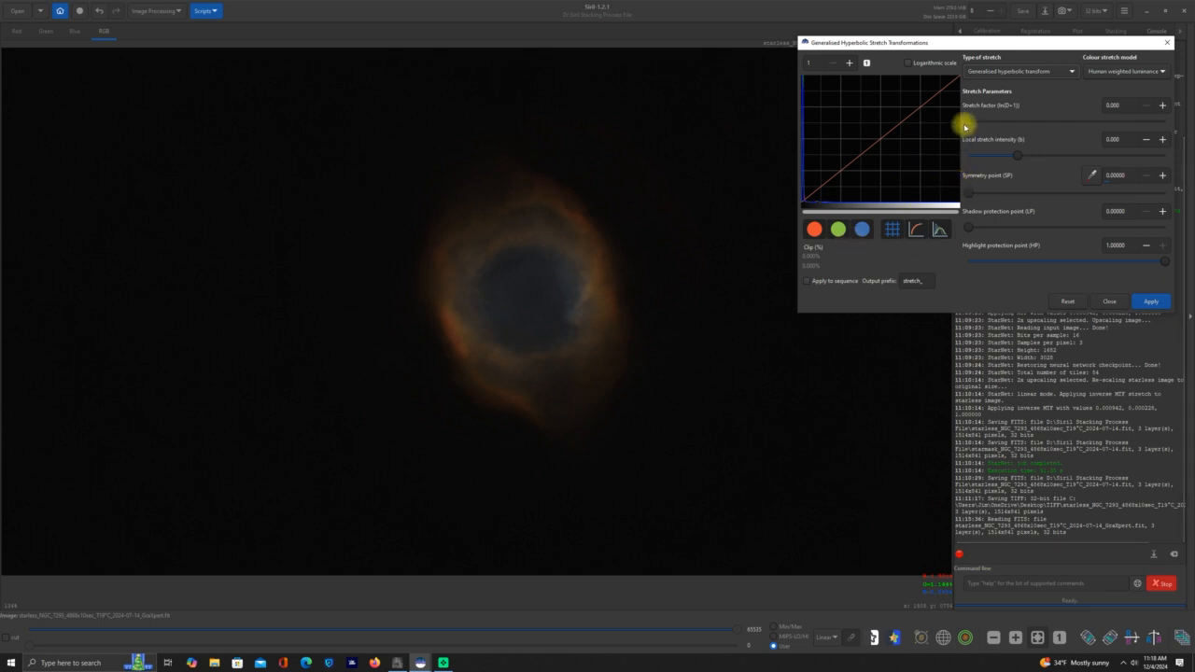
pyautogui.moveTo(967, 126); pyautogui.dragTo(981, 123)
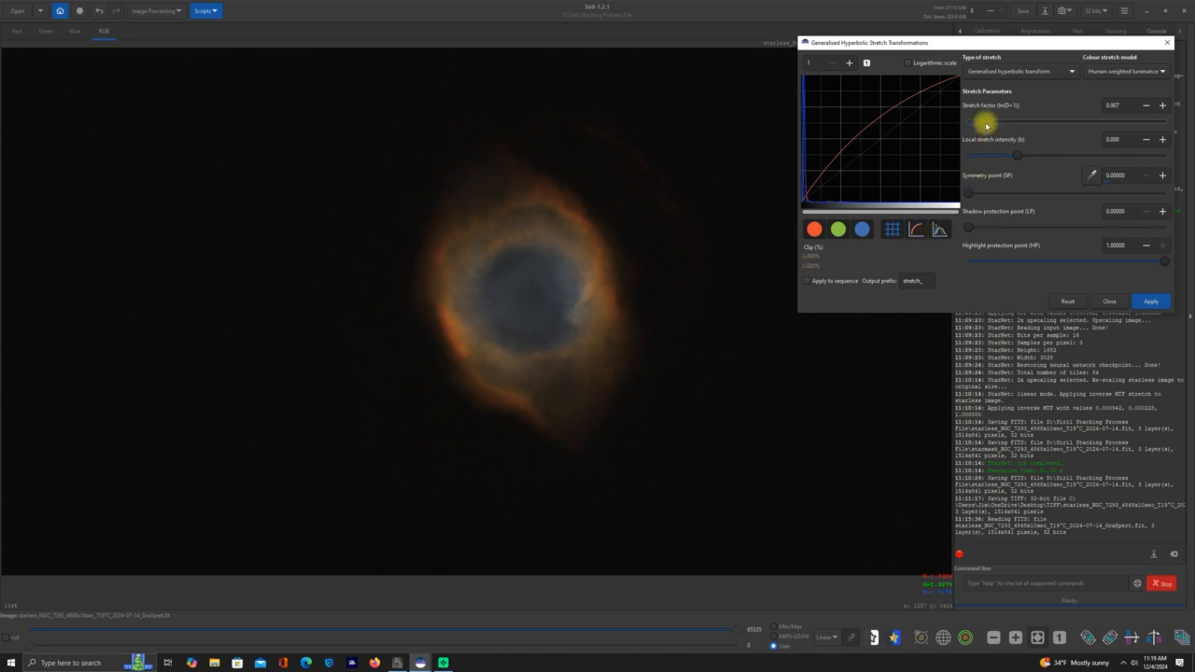
pyautogui.moveTo(986, 124); pyautogui.dragTo(993, 118)
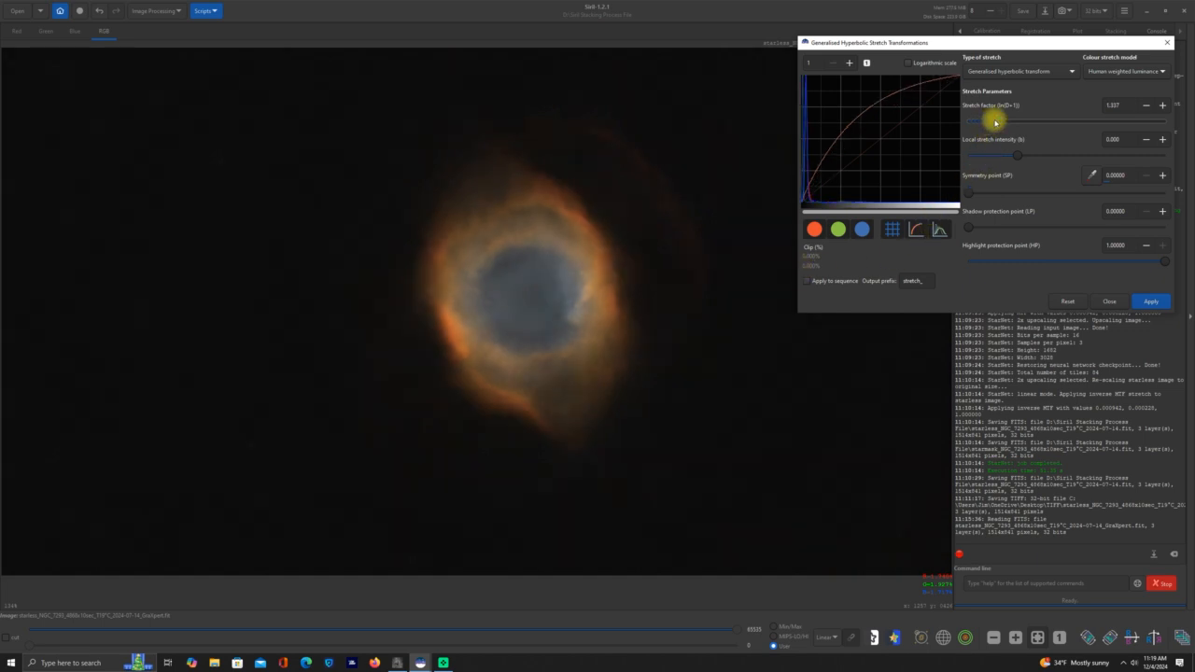
pyautogui.moveTo(996, 122)
pyautogui.mouseDown()
pyautogui.moveTo(1005, 120)
pyautogui.moveTo(993, 122)
pyautogui.mouseUp()
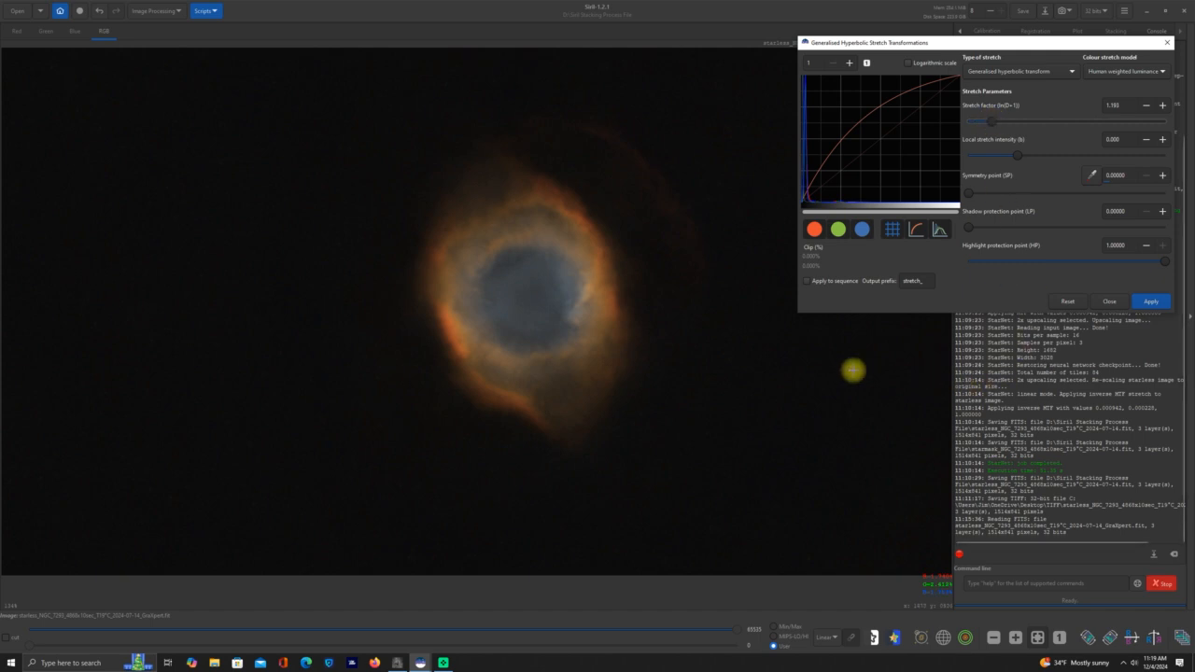
# Step: Apply the pending hyperbolic stretch and save the stretched starless GraXpert FITS image
pyautogui.click(1154, 301)
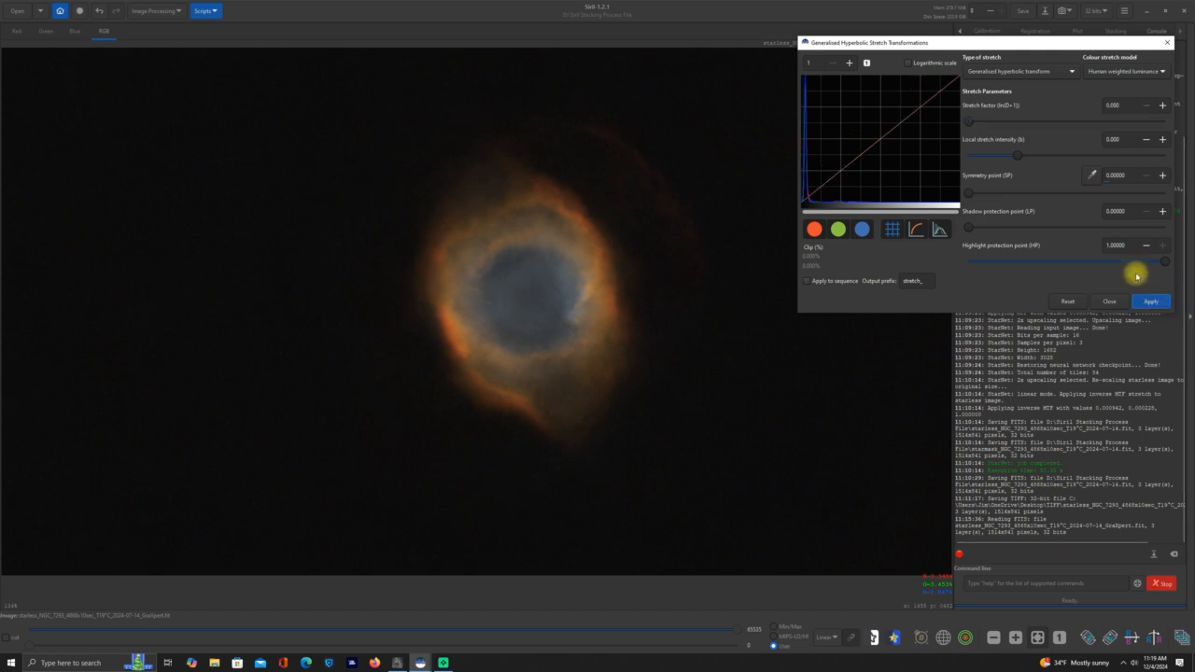
pyautogui.click(1163, 43)
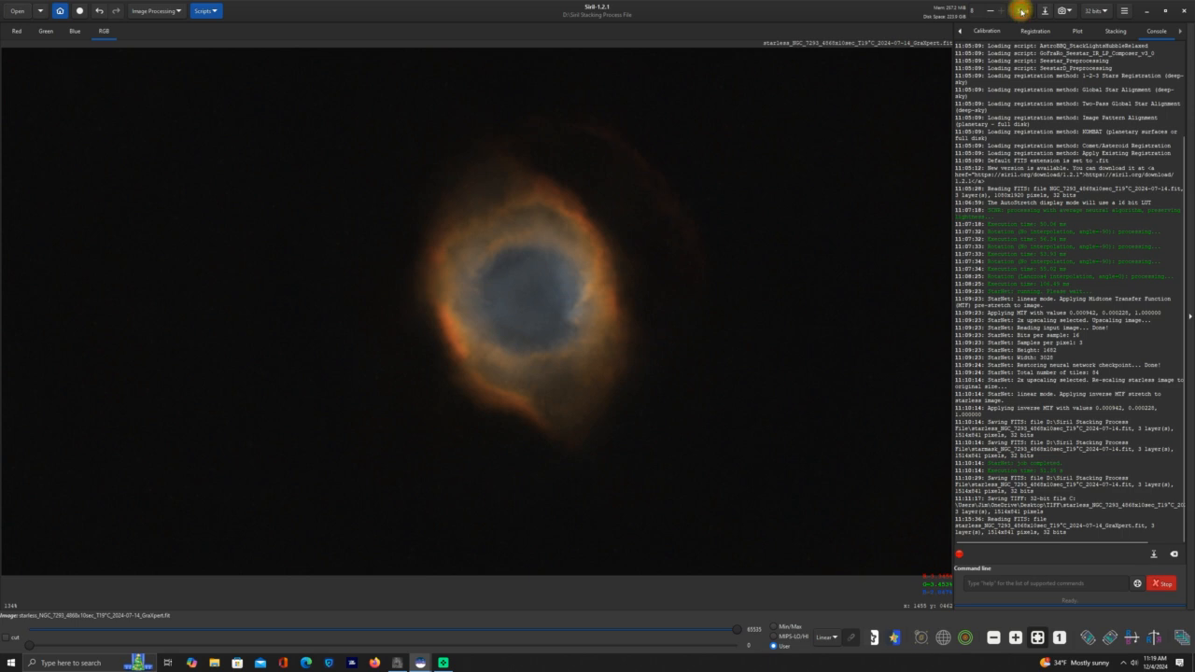
pyautogui.click(1021, 11)
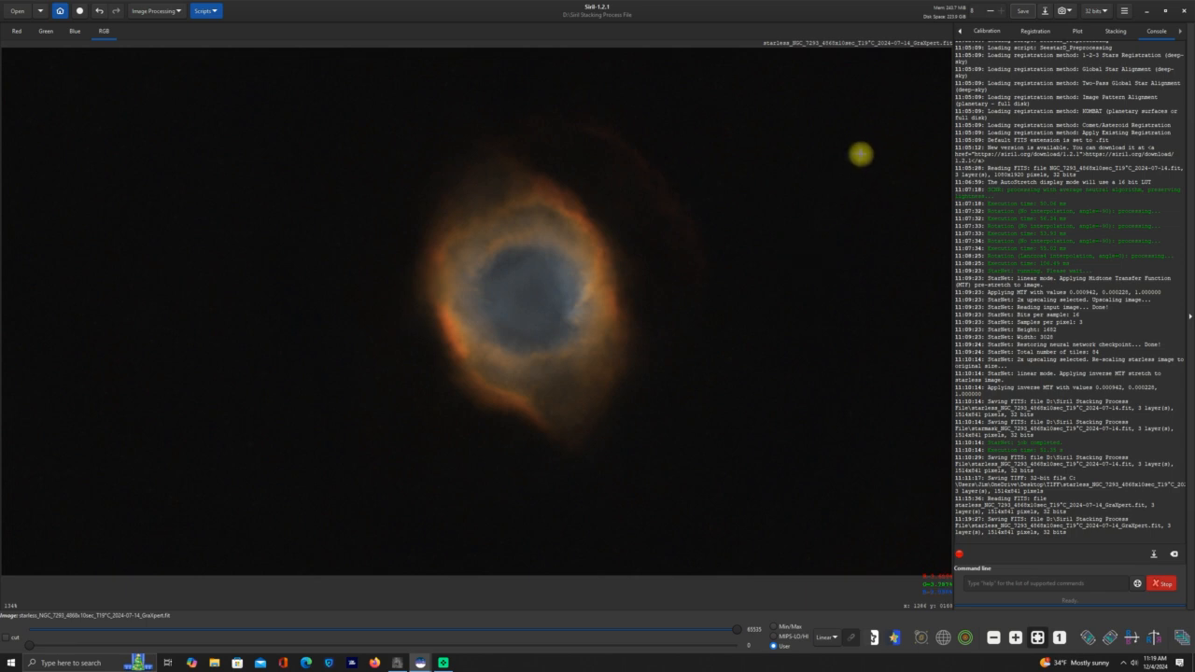
# Step: Save a copy of the stretched image as a 32-bit floating point TIFF in the desktop's TIFF folder
pyautogui.click(1045, 12)
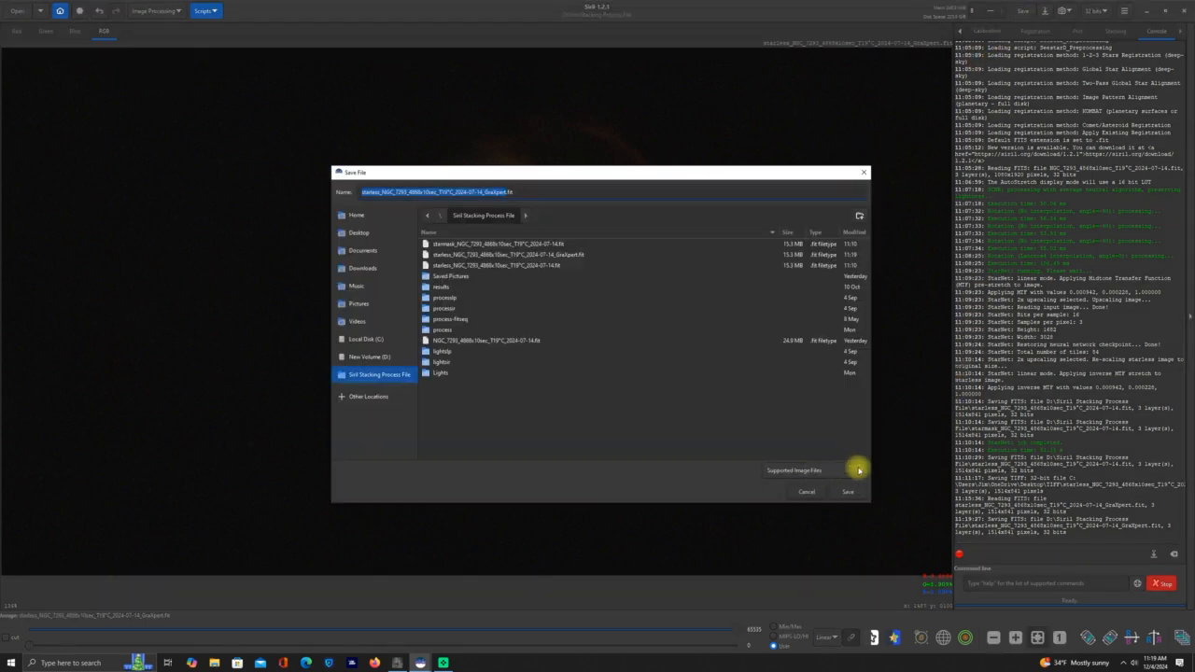
pyautogui.click(859, 469)
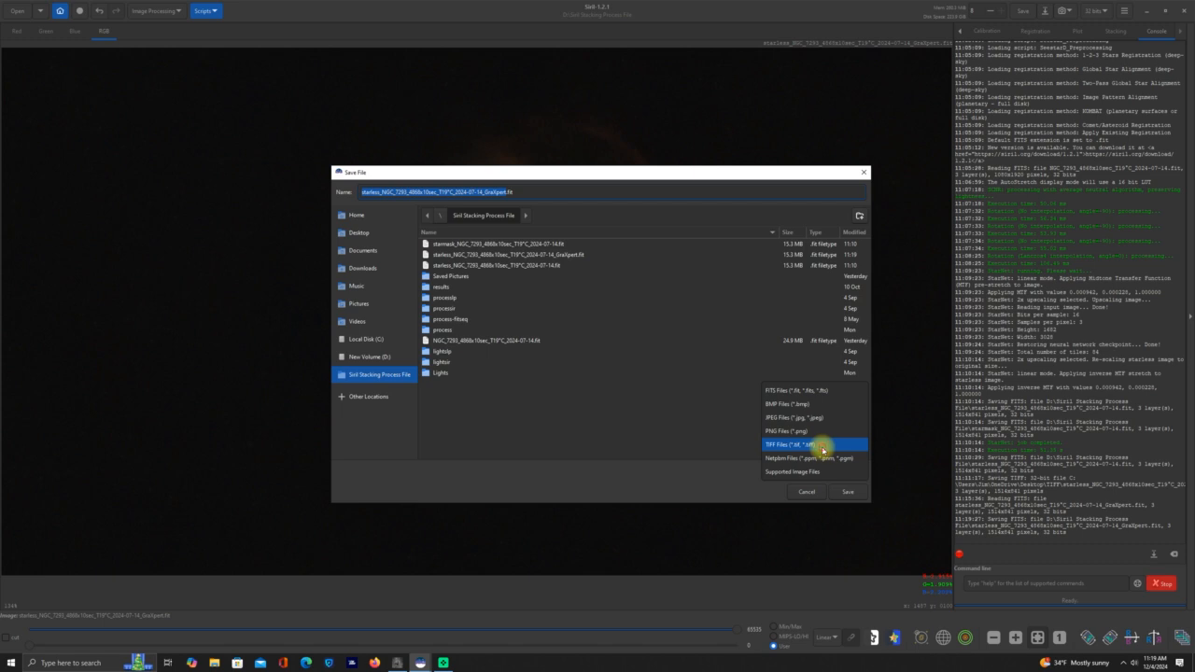
pyautogui.click(822, 451)
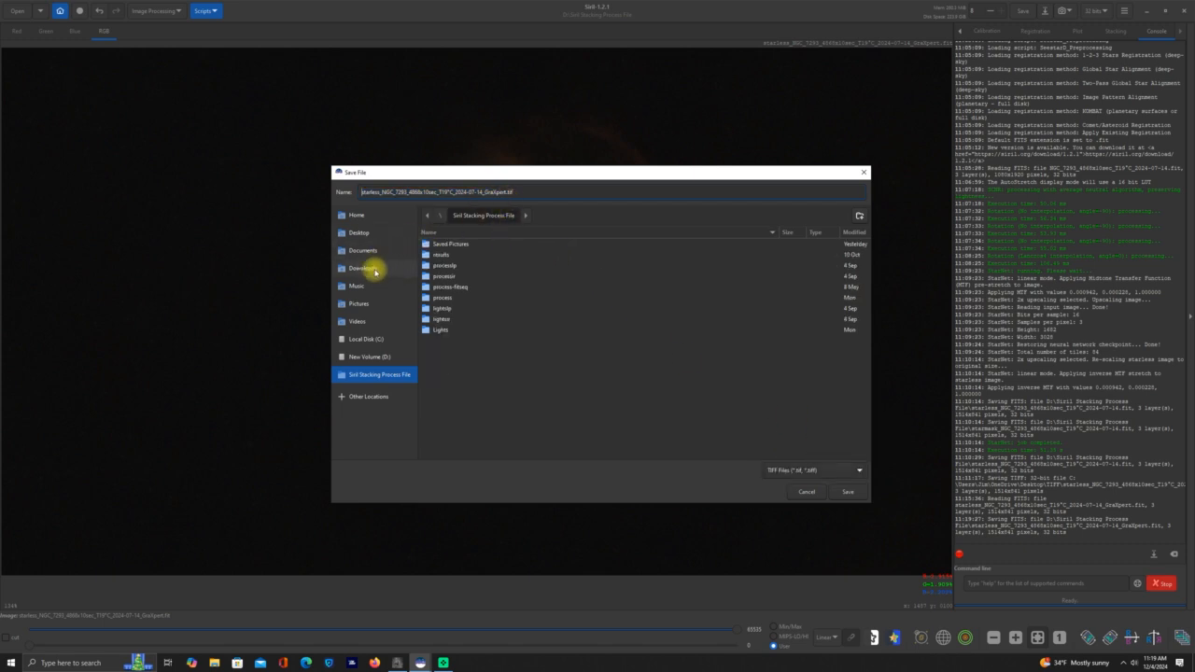
pyautogui.click(364, 232)
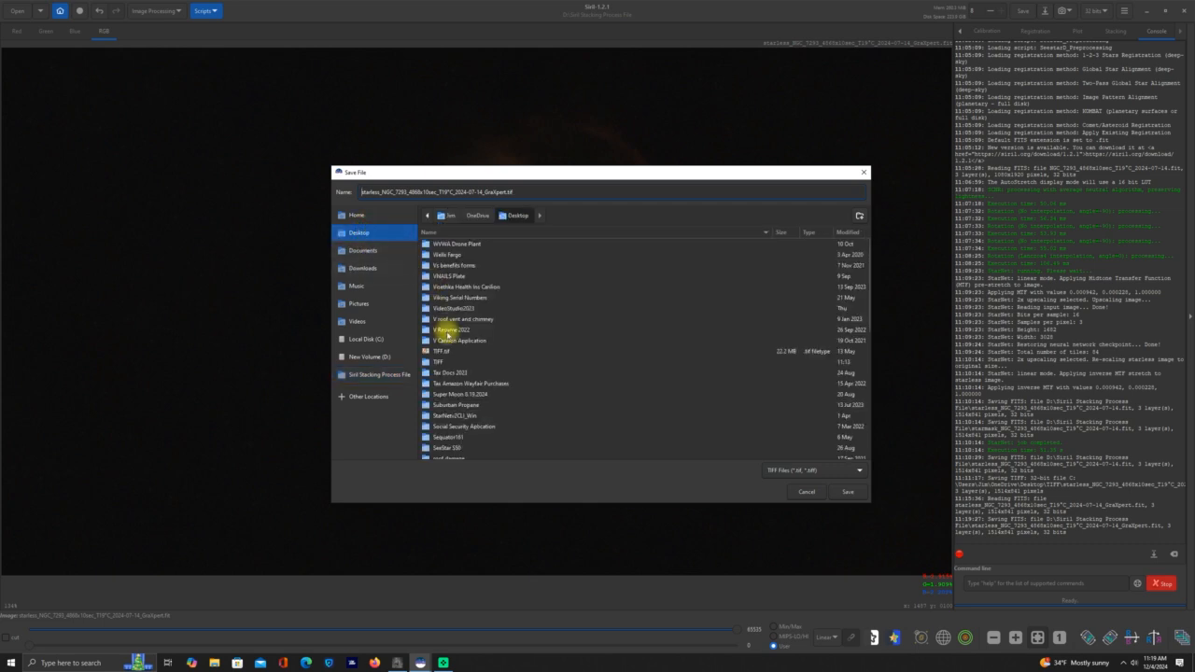
pyautogui.doubleClick(436, 362)
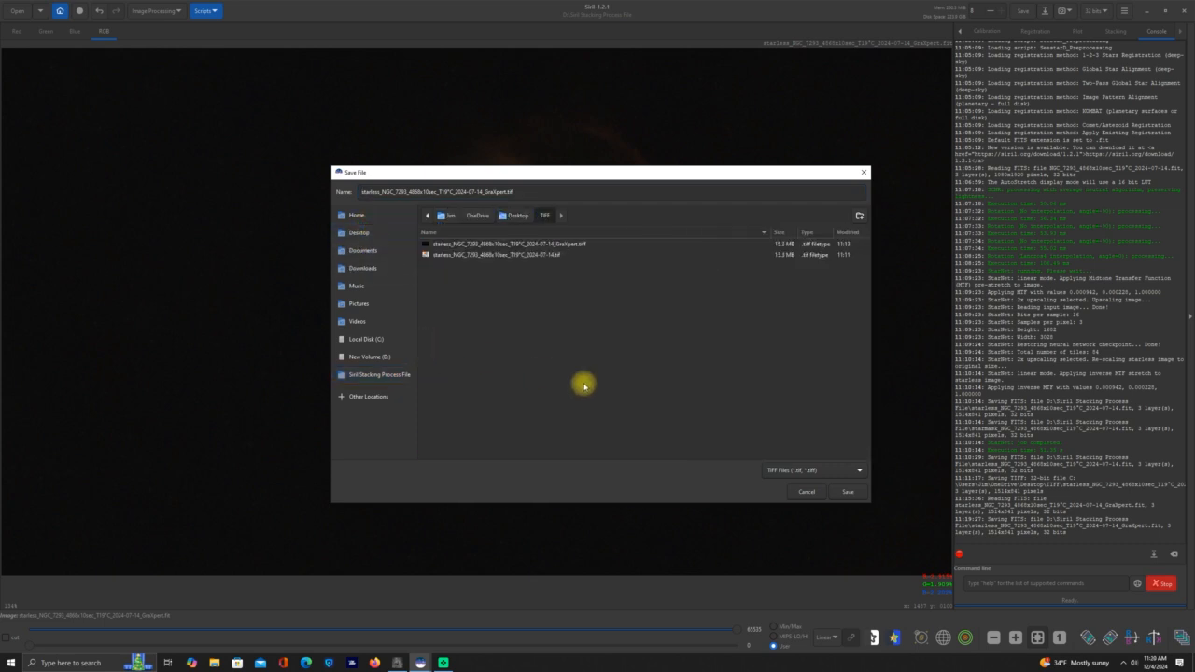
pyautogui.click(848, 493)
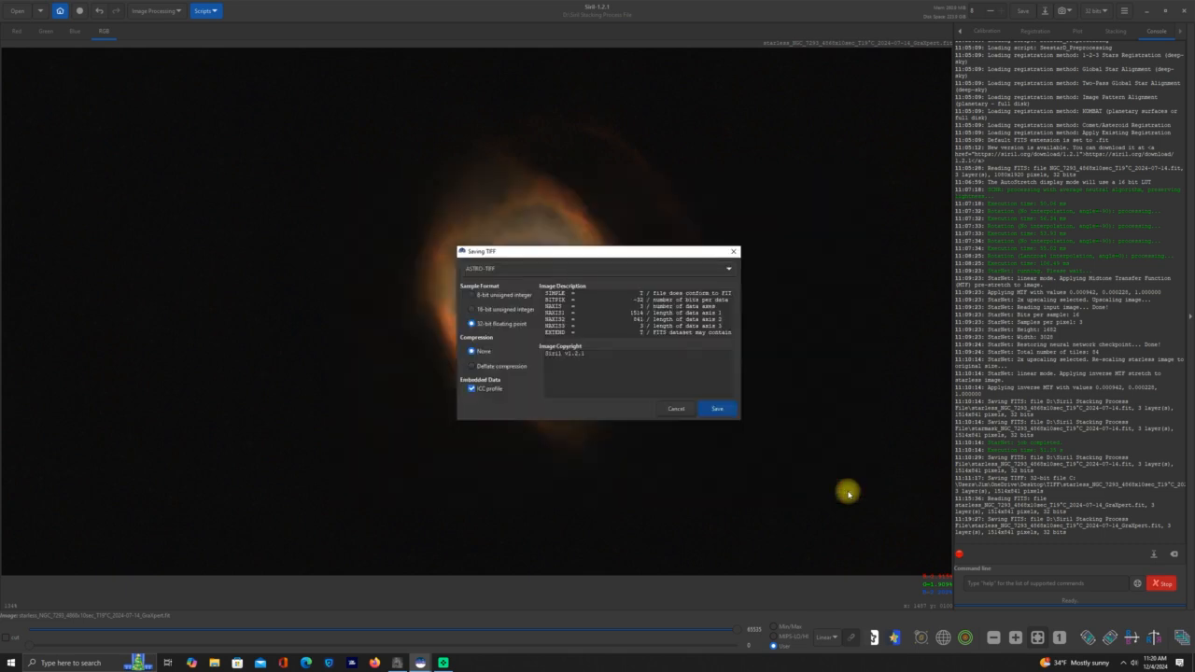
pyautogui.click(733, 409)
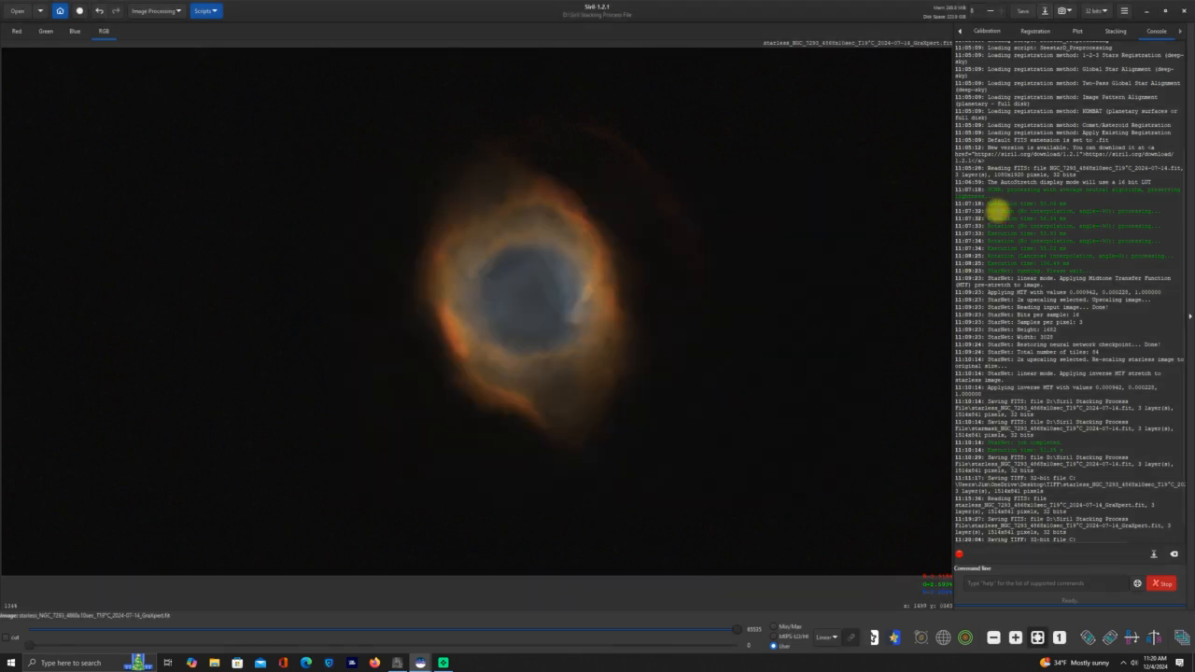
# Step: Delete the original starless NGC 7293 image without the GraXpert suffix from the desktop's TIFF folder
pyautogui.click(1151, 13)
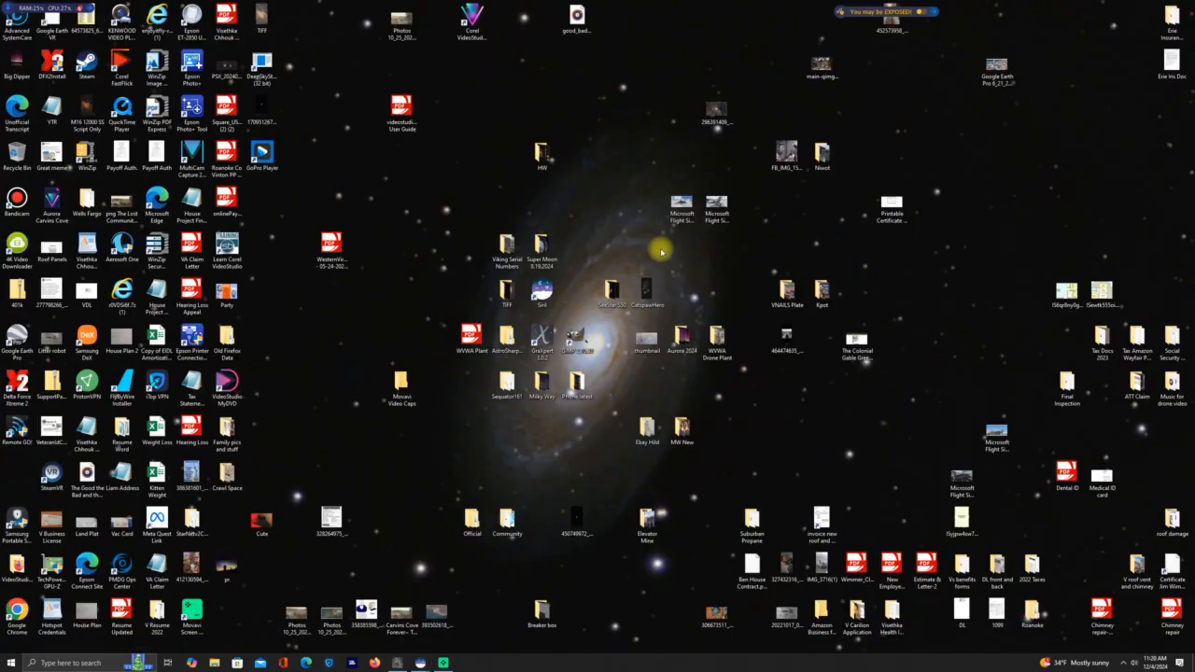
pyautogui.doubleClick(505, 292)
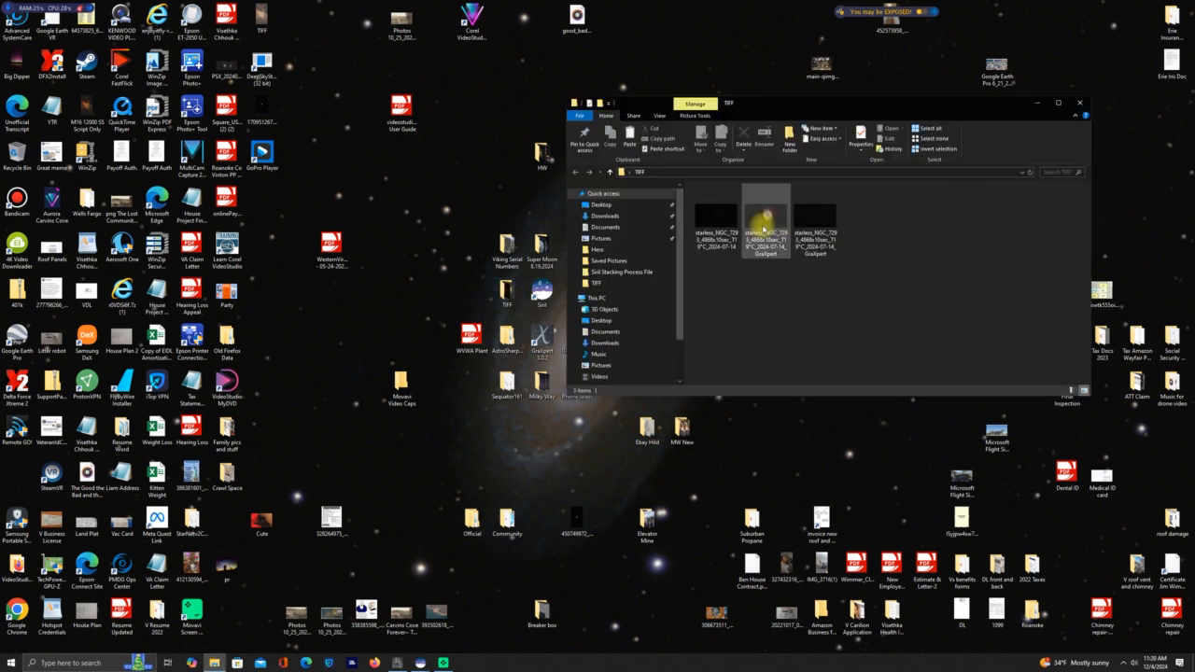
pyautogui.moveTo(763, 222)
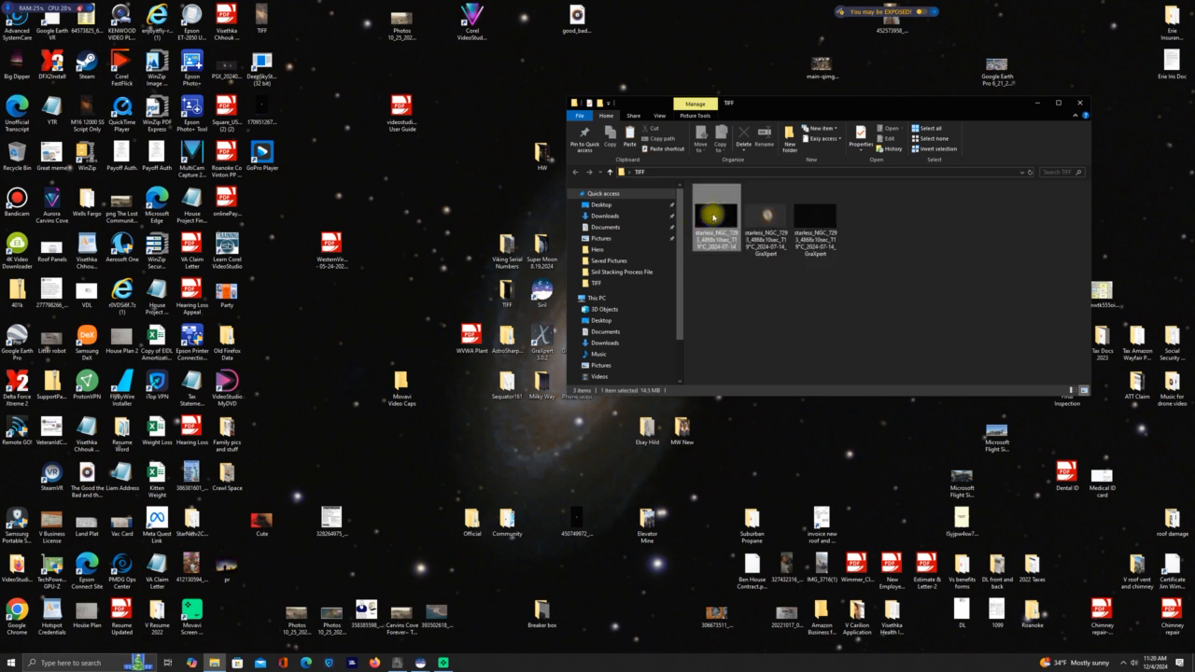
pyautogui.rightClick(713, 217)
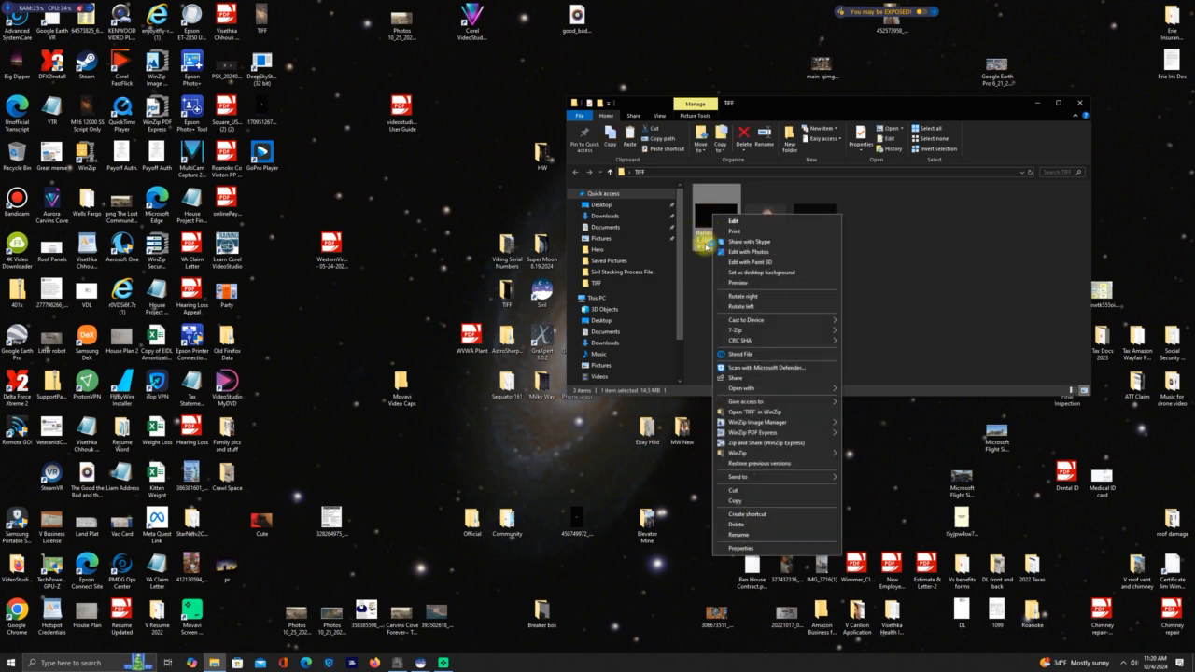
pyautogui.click(754, 524)
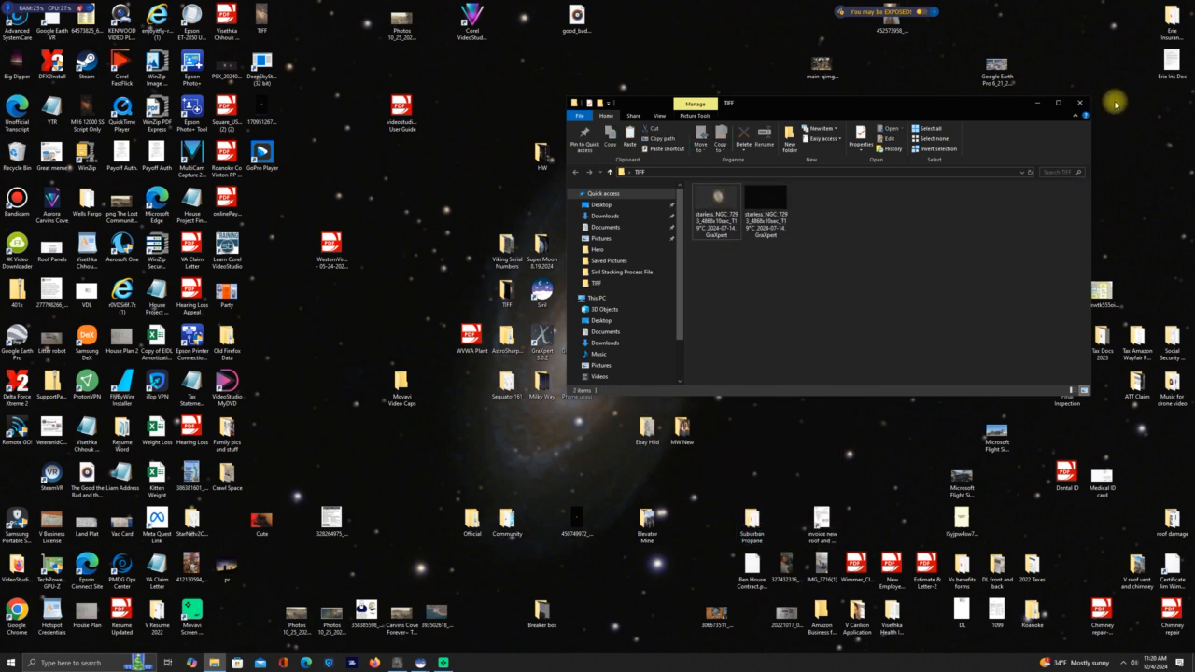
pyautogui.click(1079, 104)
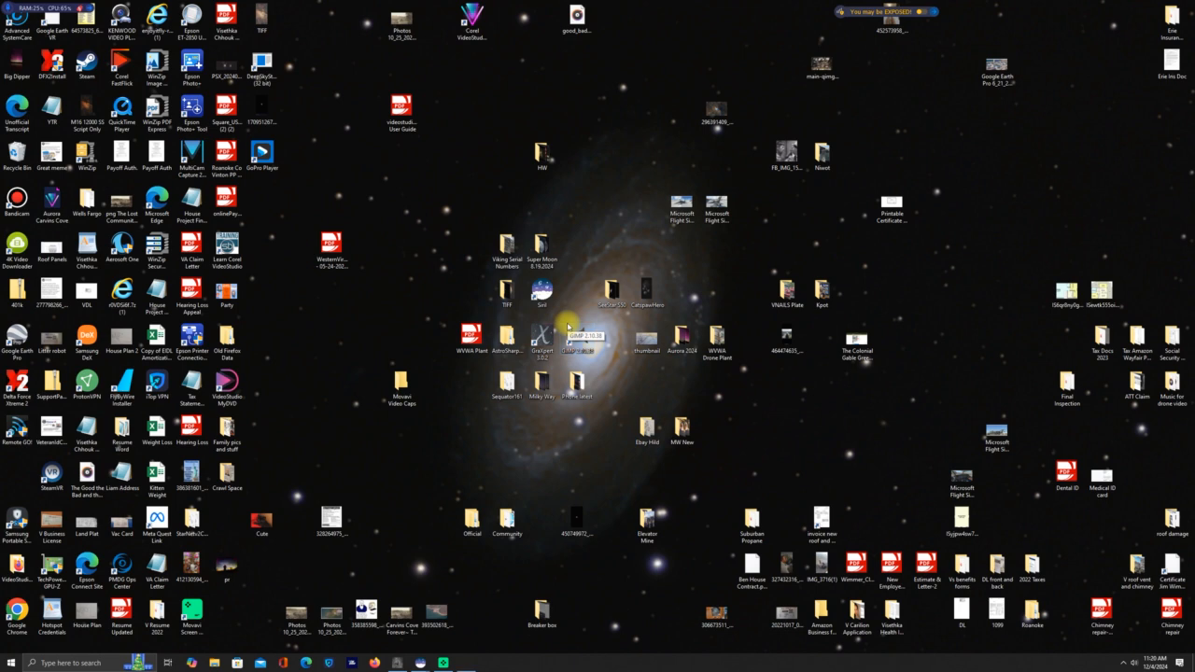
# Step: Launch GIMP and open starless_NGC_7293_4868x10sec_T19°C_2024-07-14_GraXpert.tif from the desktop's TIFF folder, keeping its embedded colour profile
pyautogui.doubleClick(566, 326)
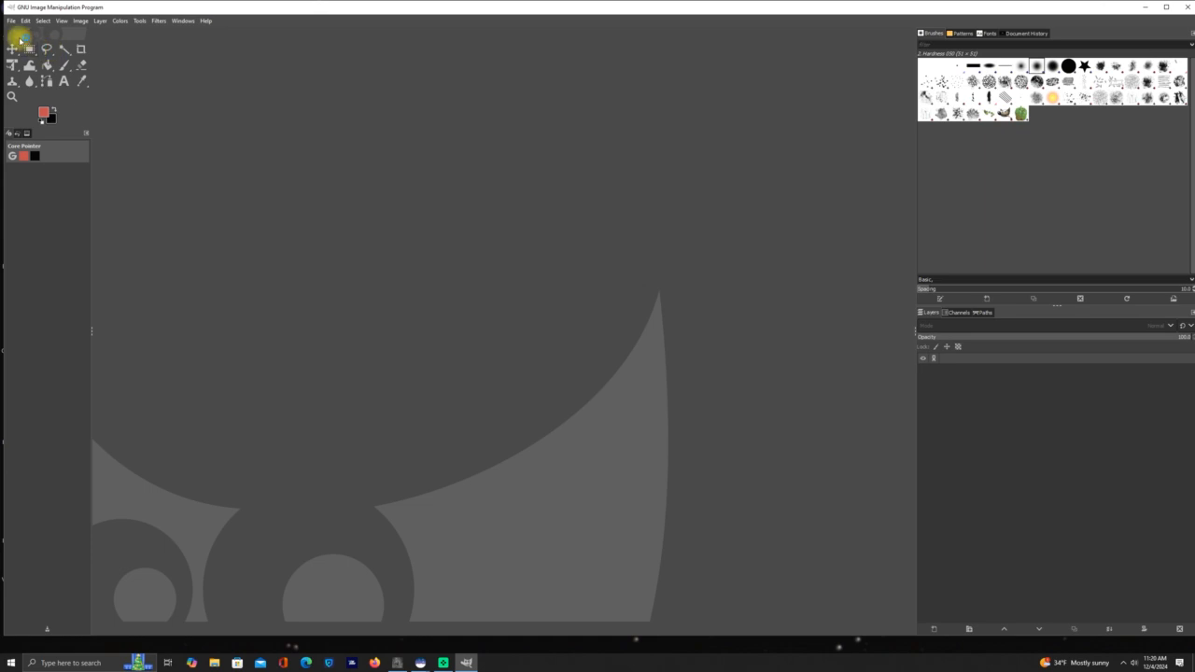
pyautogui.click(11, 20)
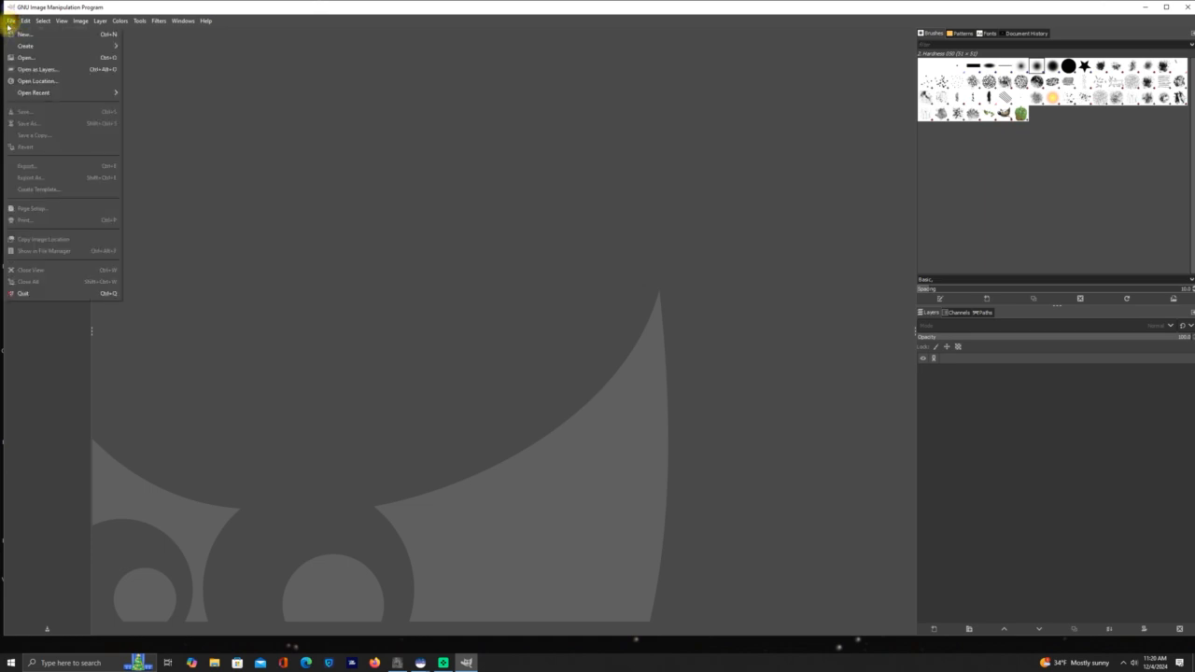
pyautogui.click(27, 57)
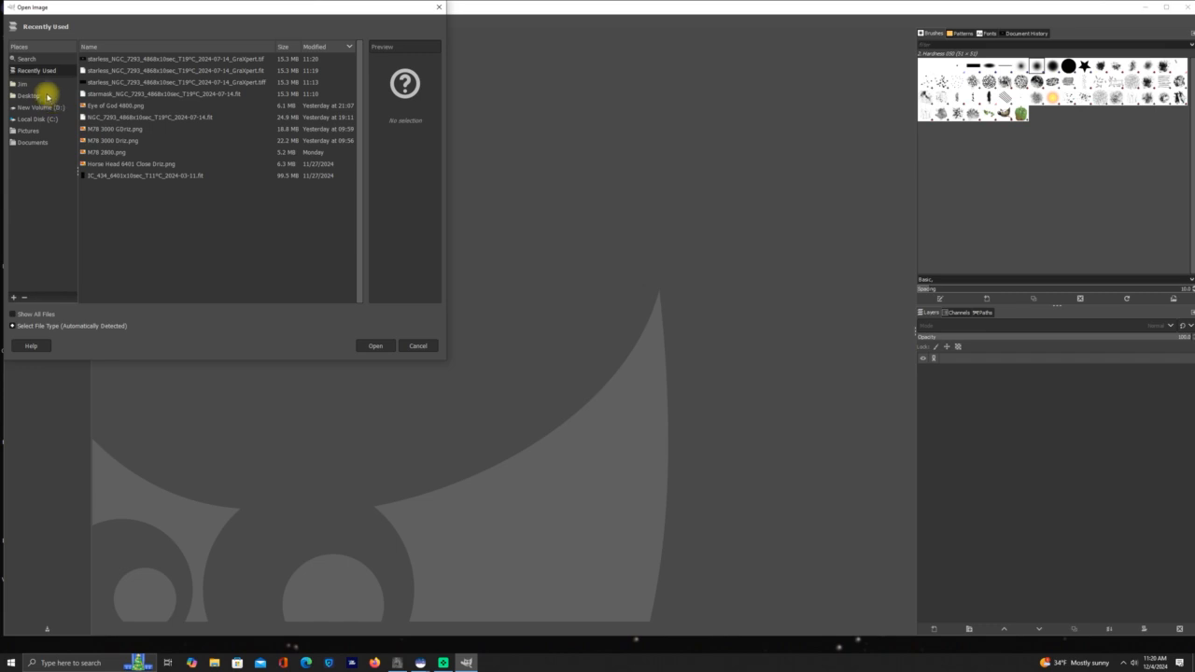
pyautogui.click(37, 95)
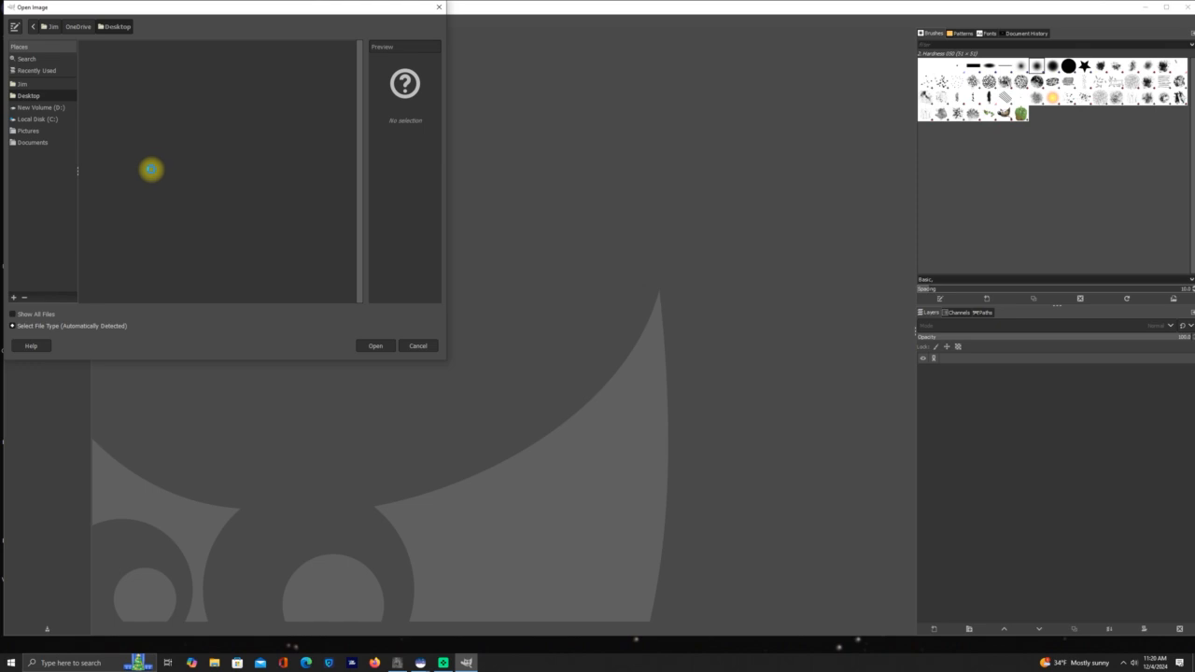
pyautogui.scroll(-5, 145, 171)
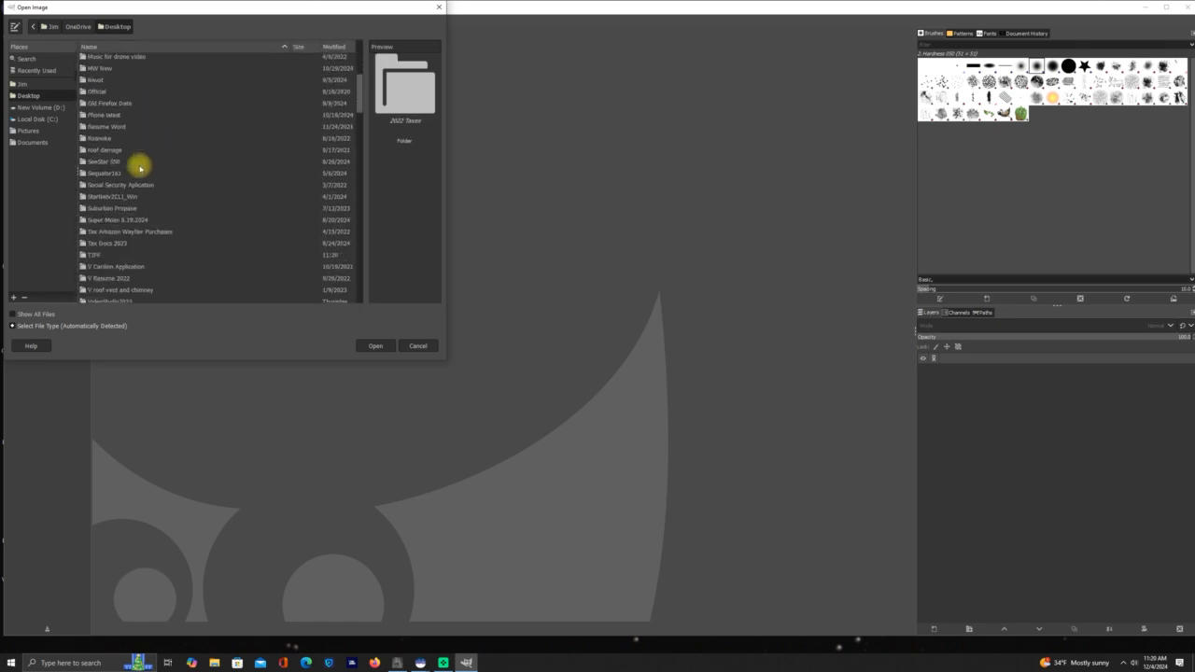
pyautogui.doubleClick(94, 254)
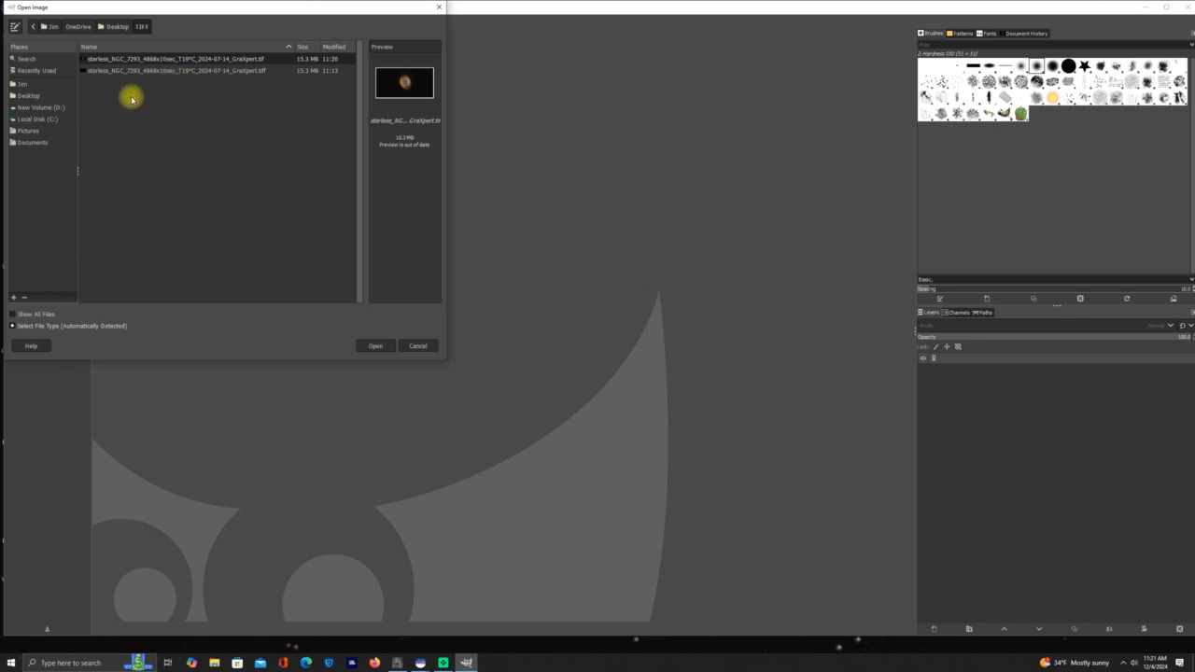
pyautogui.doubleClick(238, 60)
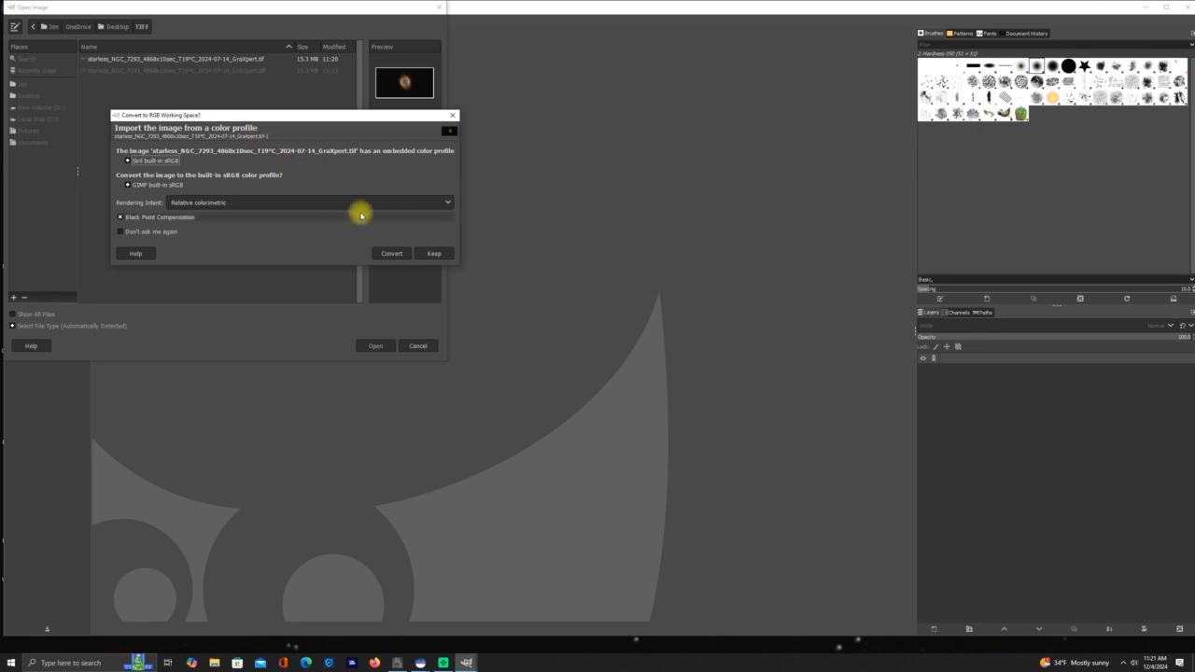
pyautogui.click(434, 255)
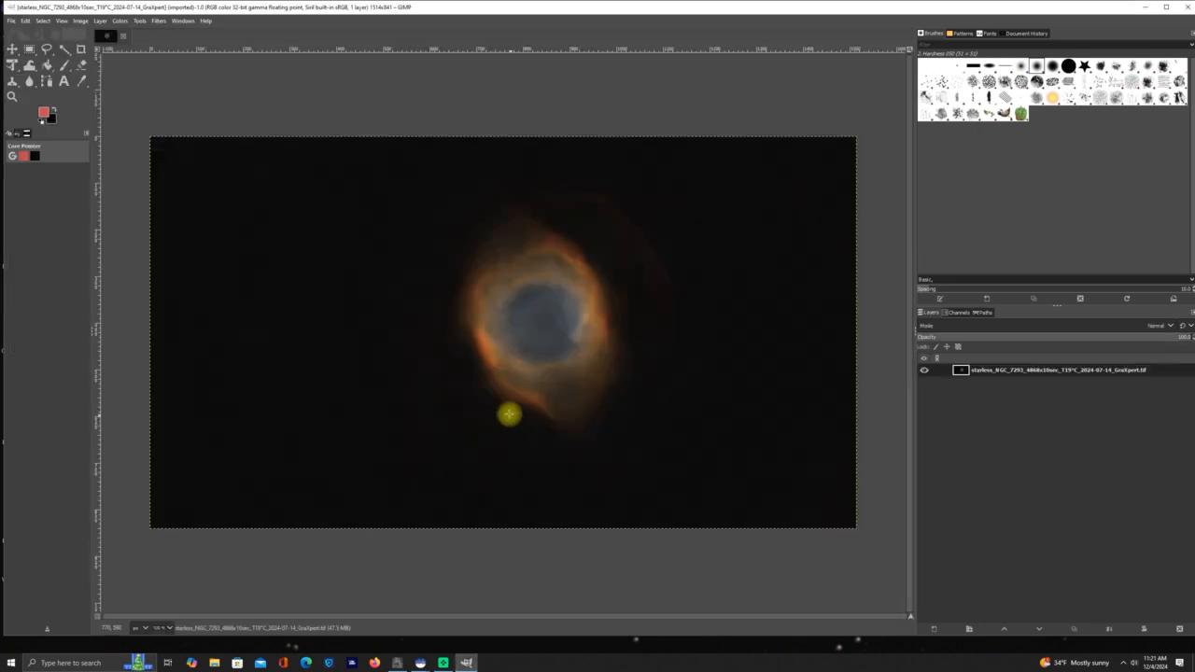
# Step: Fill the window with the nebula image and open the Saturation adjustment
pyautogui.click(61, 21)
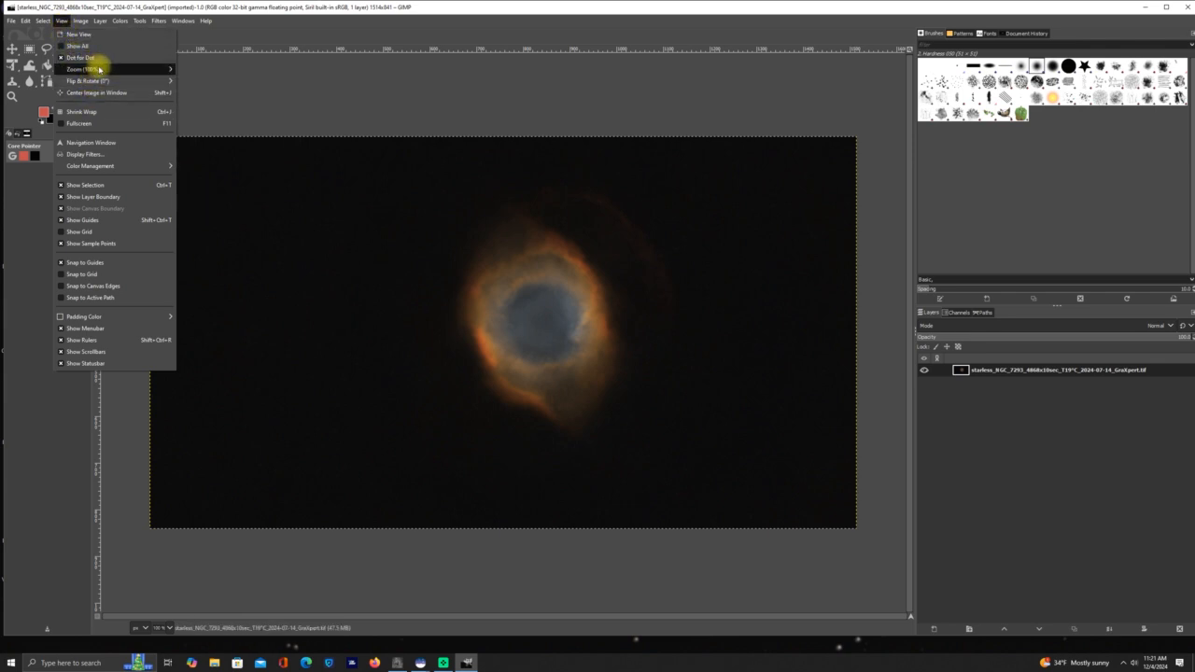
pyautogui.moveTo(99, 71)
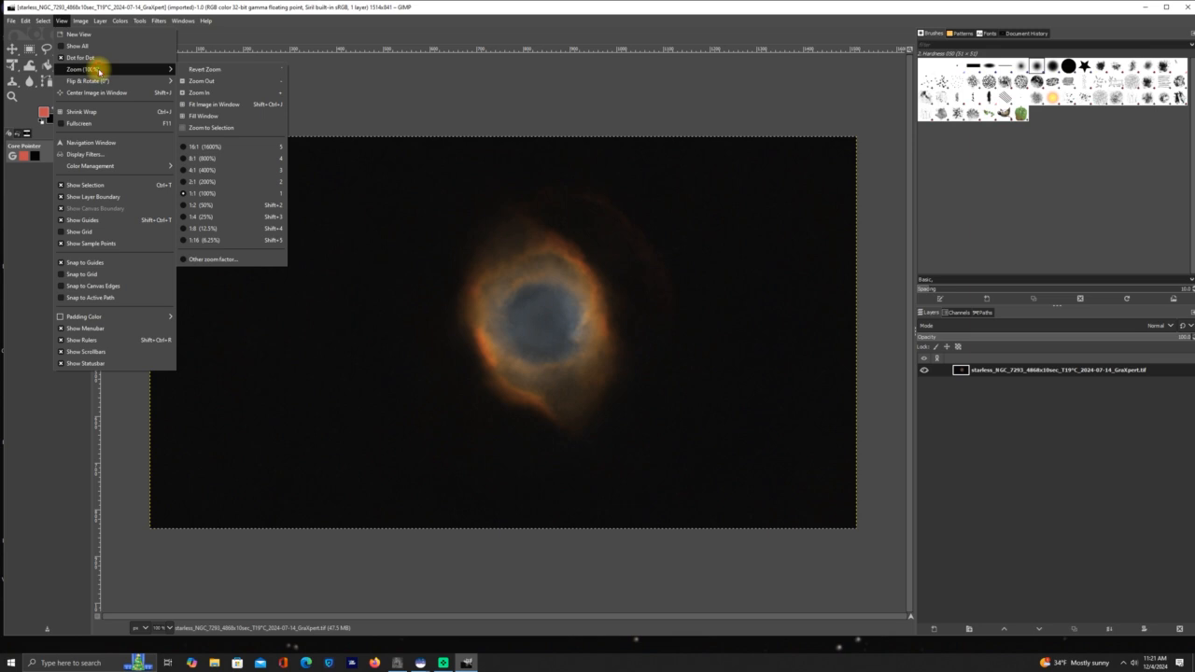
pyautogui.click(201, 118)
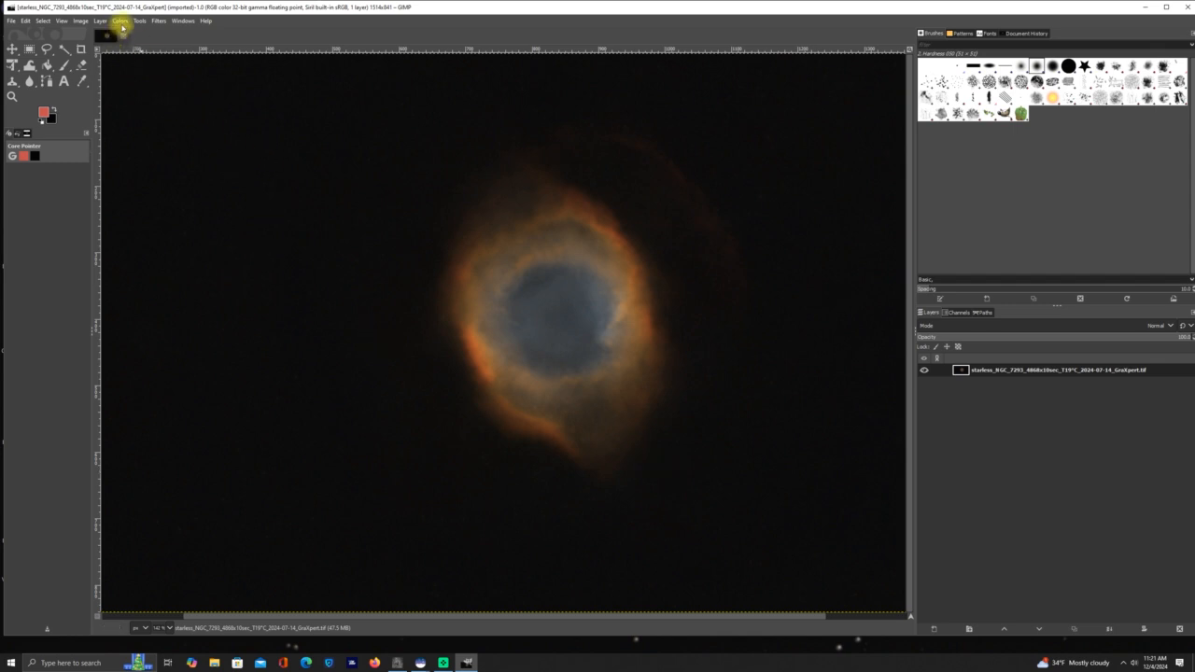
pyautogui.click(121, 21)
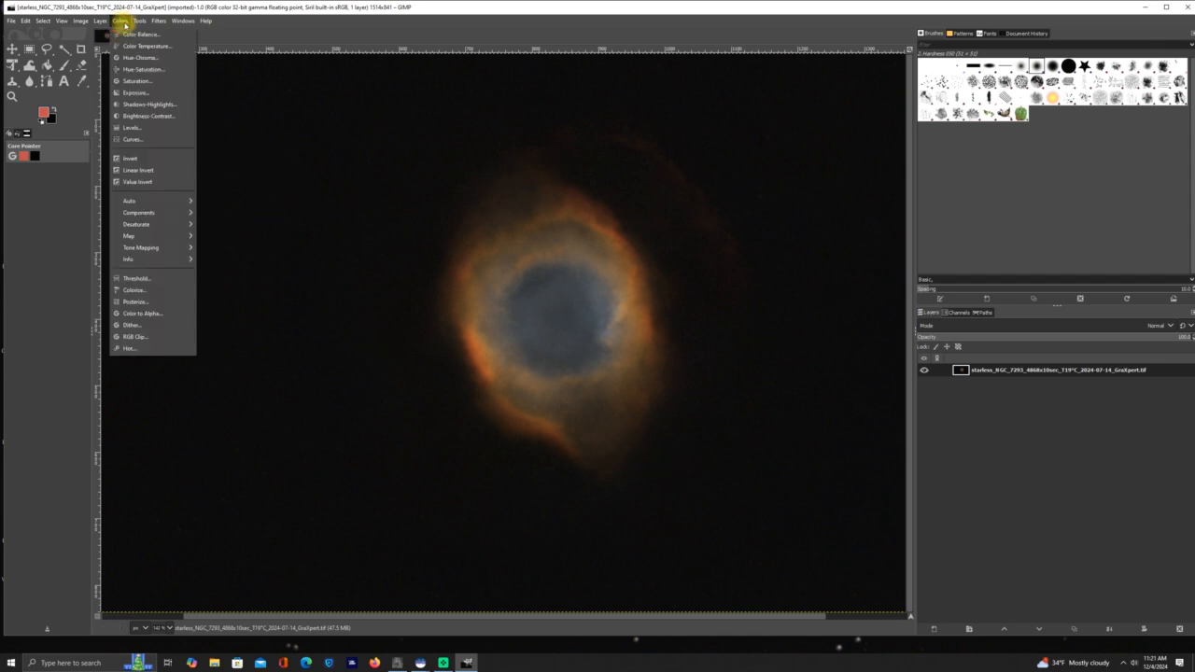
pyautogui.click(133, 81)
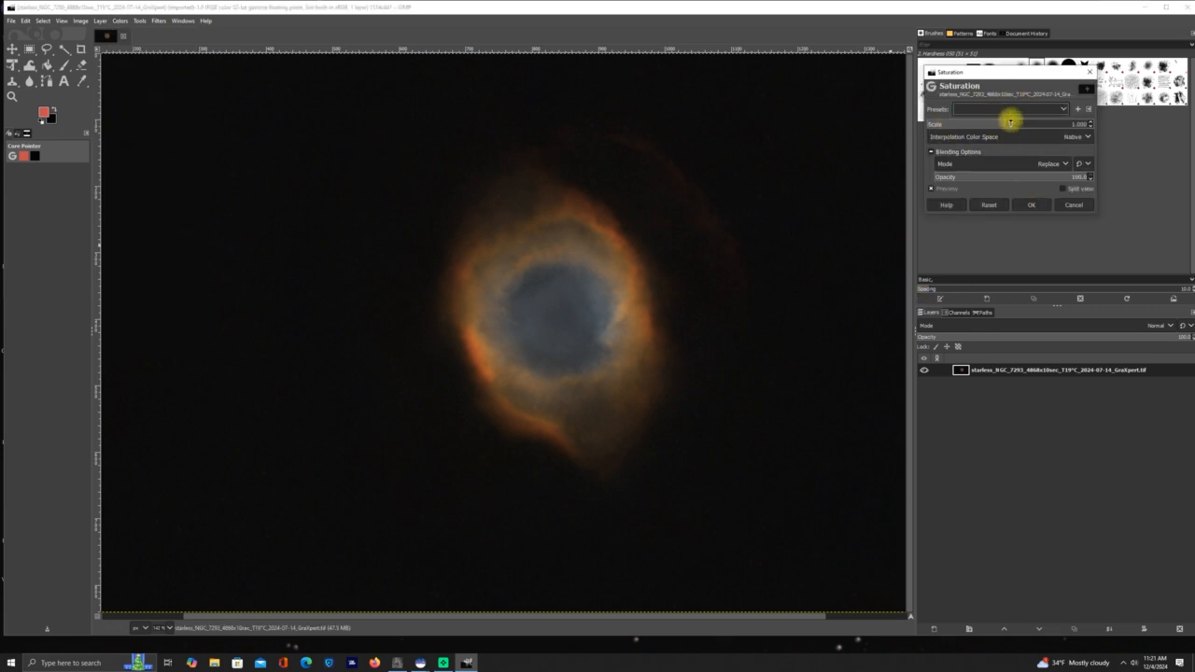
# Step: Try lowering the saturation scale to about 0.09 and partway back up, and reset the adjustment
pyautogui.moveTo(1009, 122); pyautogui.dragTo(933, 124)
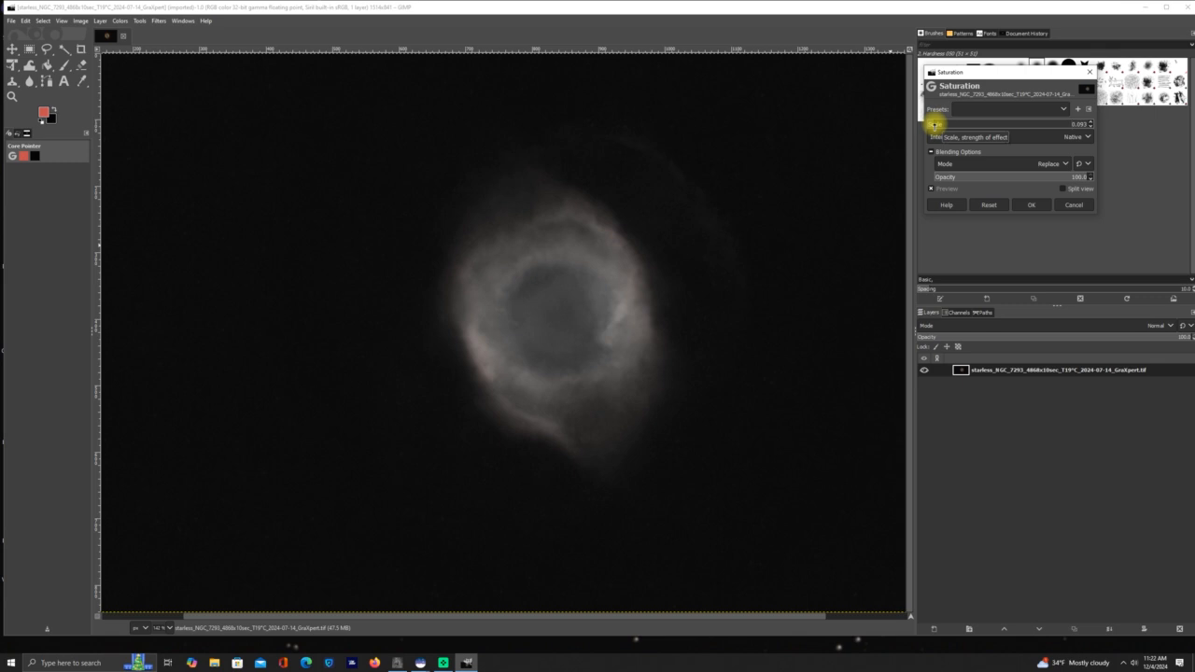
pyautogui.moveTo(934, 124); pyautogui.dragTo(981, 120)
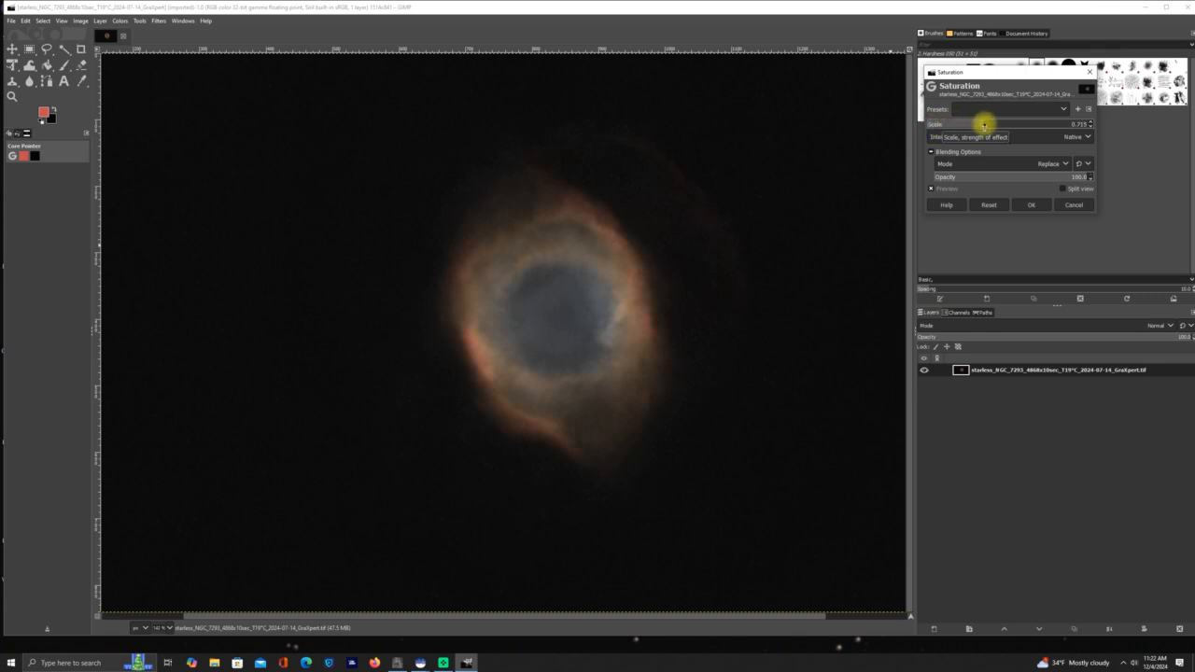
pyautogui.click(989, 205)
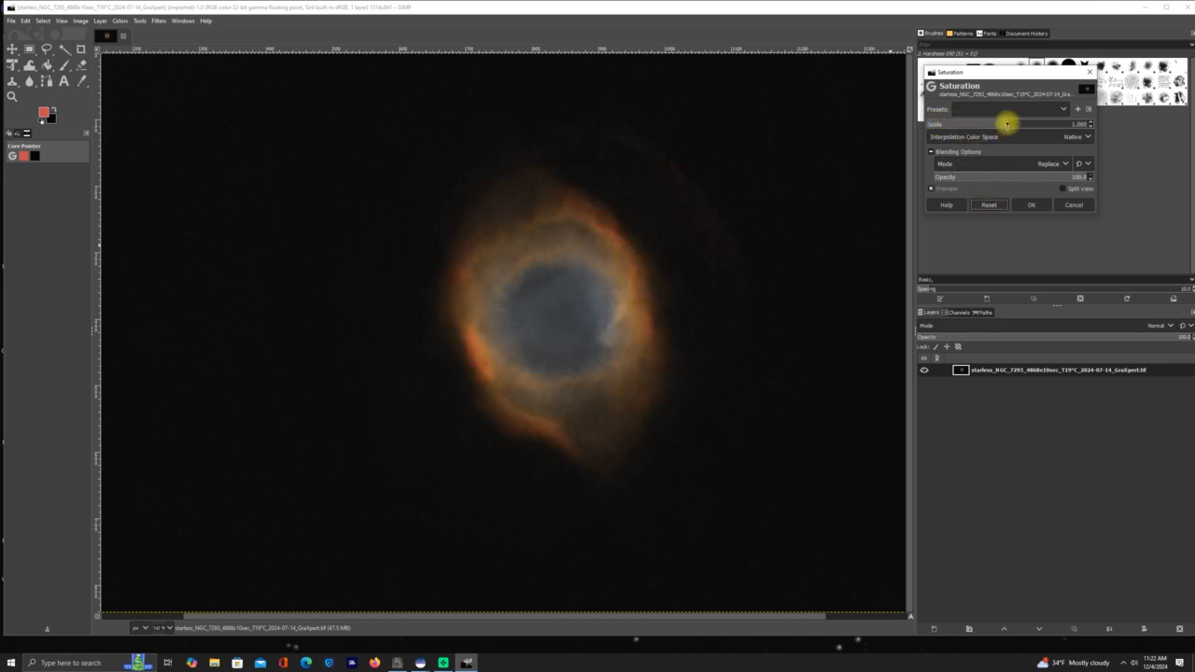
# Step: Raise the nebula image's saturation scale to about 1.4 and apply it
pyautogui.moveTo(1007, 125); pyautogui.dragTo(1040, 127)
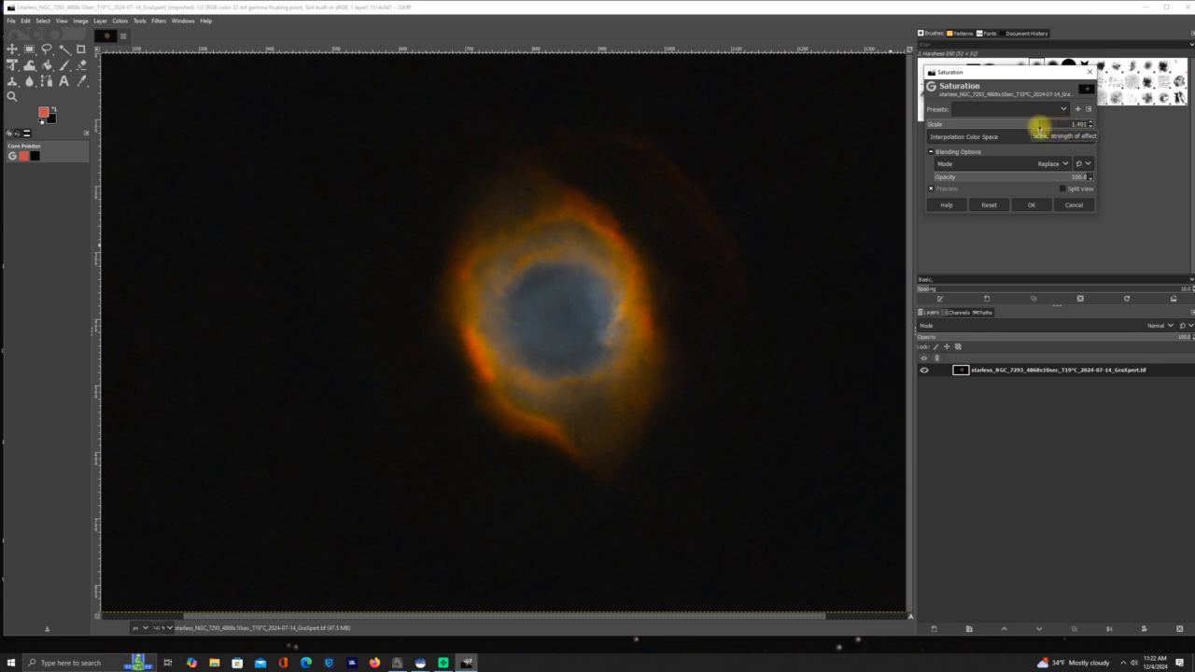
pyautogui.click(1033, 205)
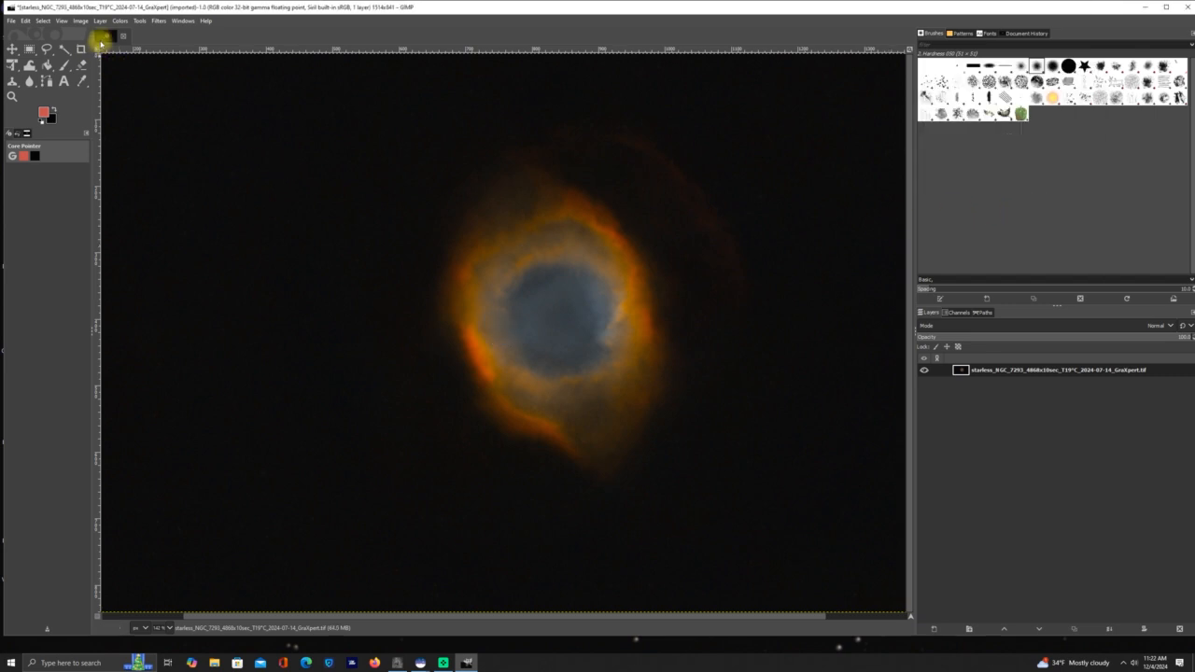
# Step: Try an exposure adjustment on the nebula image and cancel it
pyautogui.click(120, 21)
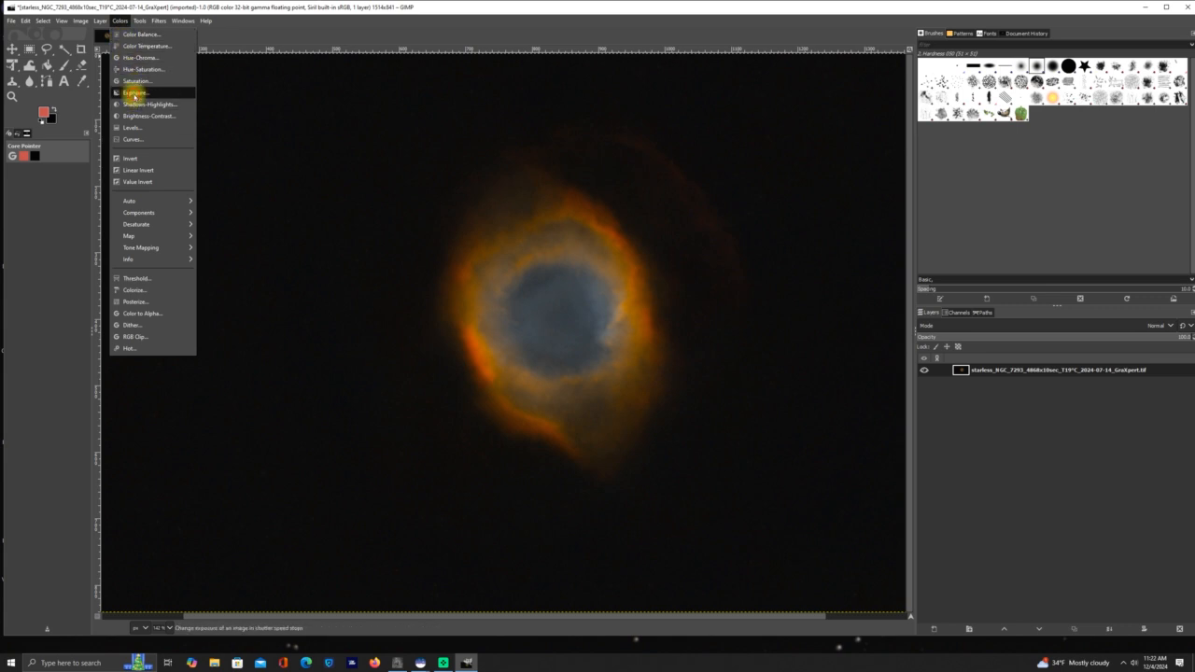
pyautogui.click(131, 92)
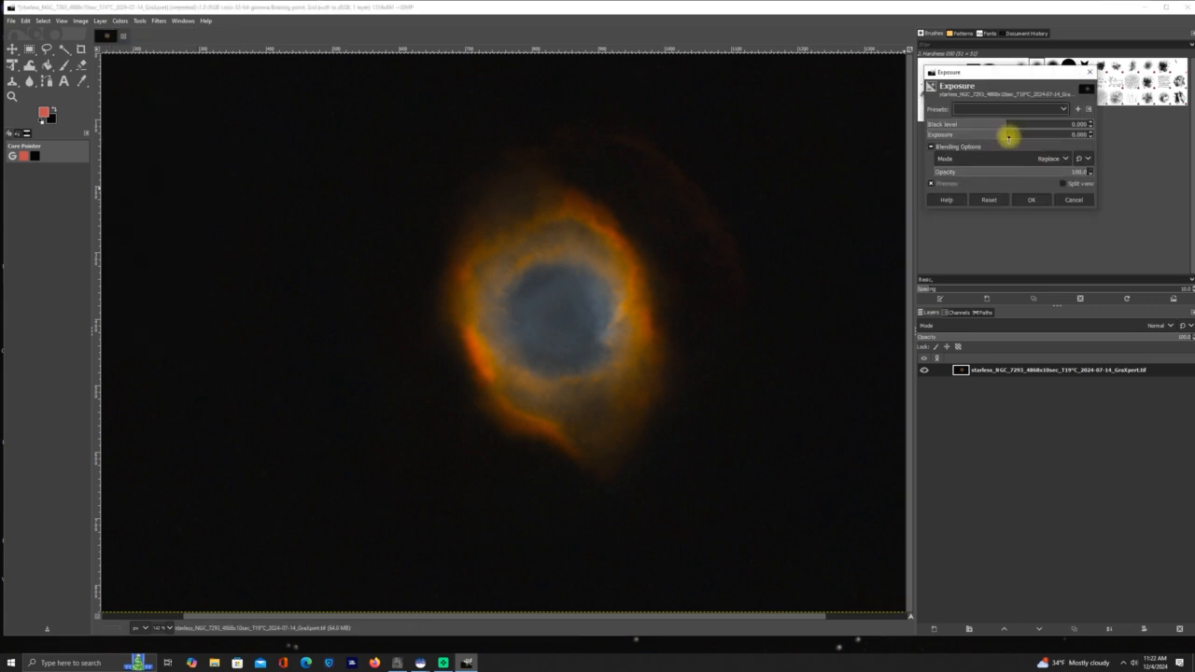
pyautogui.moveTo(1005, 133); pyautogui.dragTo(979, 163)
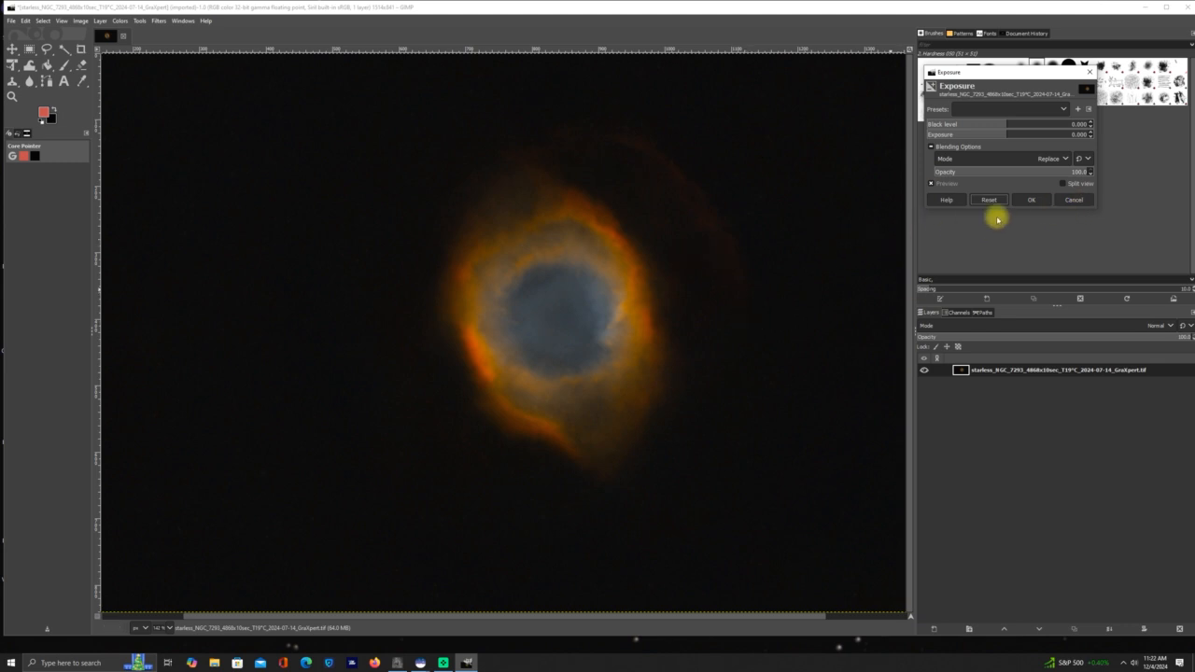
pyautogui.click(1075, 200)
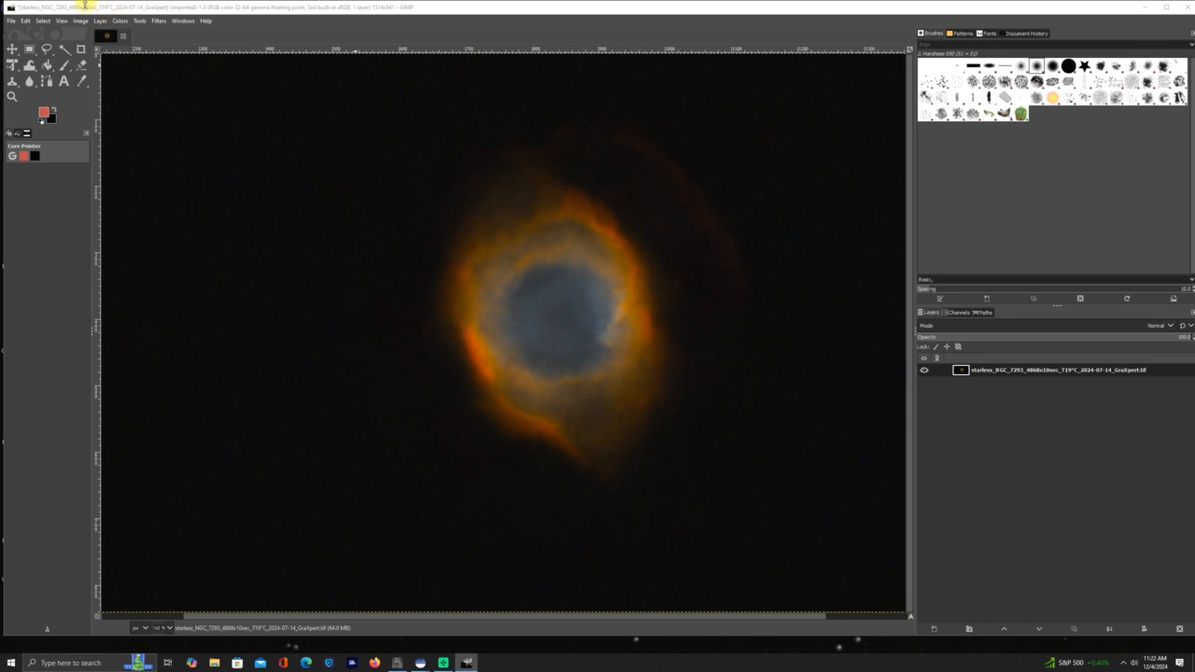
# Step: Open the Shadows-Highlights adjustment for the nebula image
pyautogui.click(119, 21)
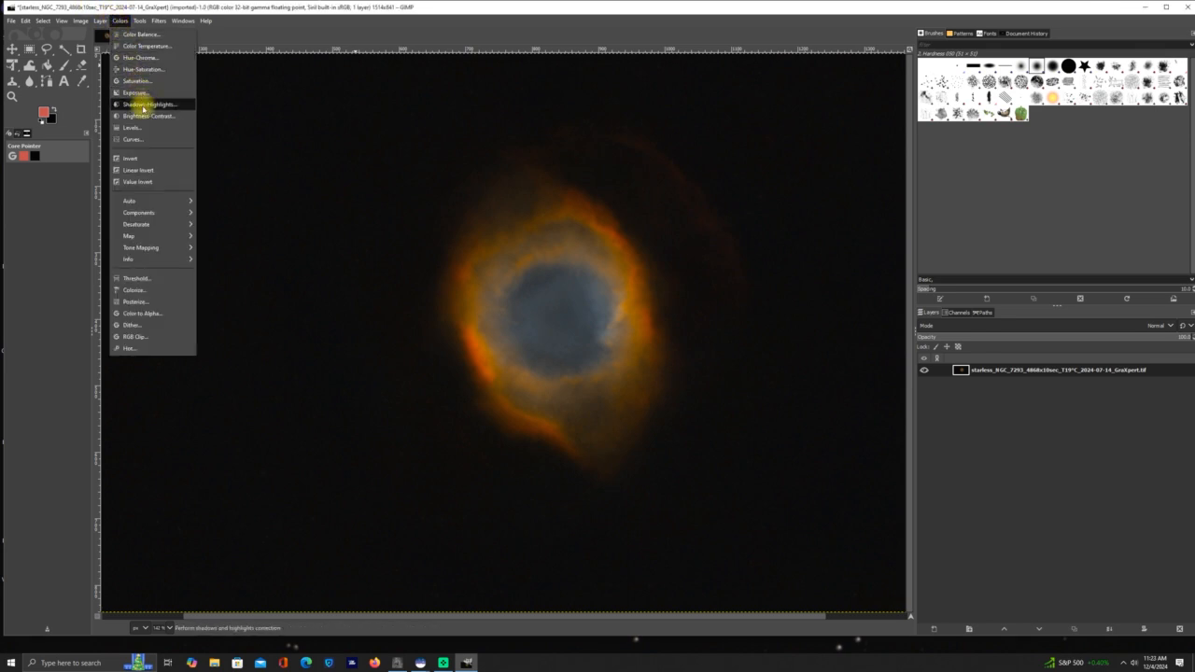
pyautogui.click(140, 105)
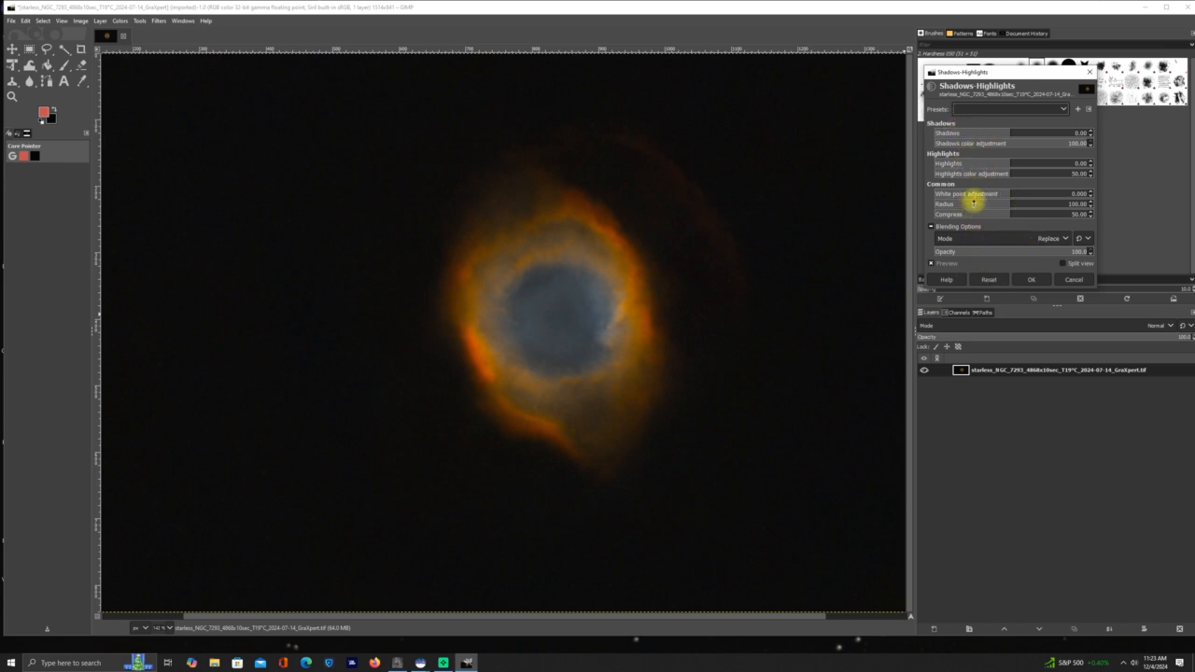
# Step: Try raising the shadows to about 49 and reset the adjustment
pyautogui.click(1010, 130)
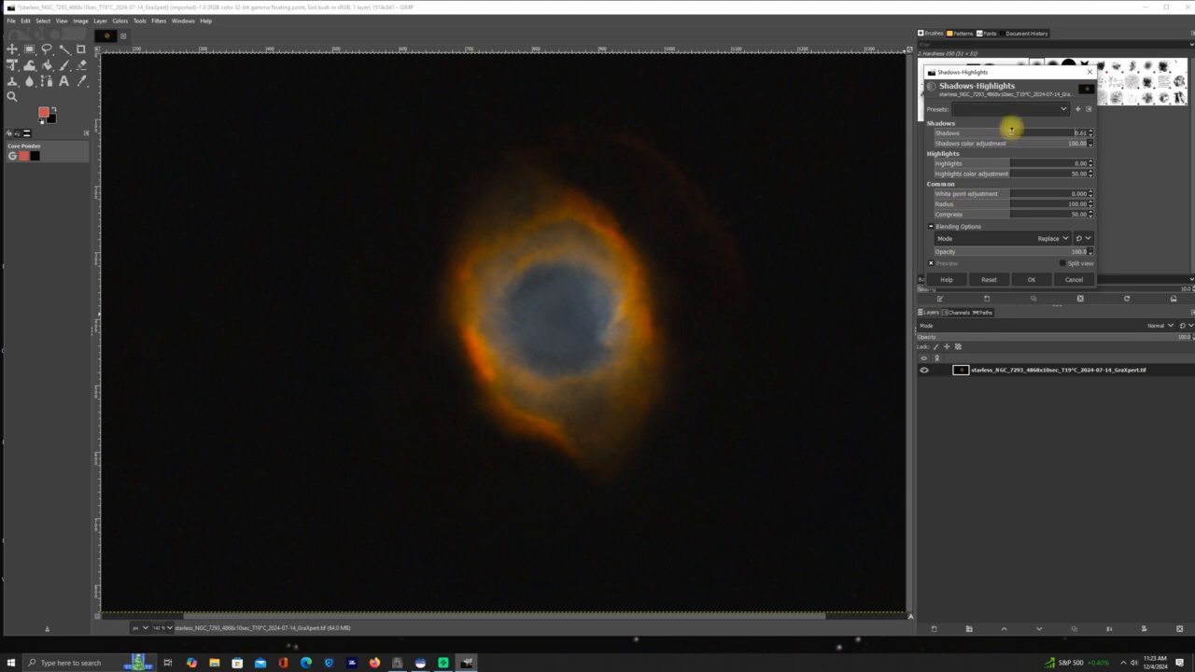
pyautogui.moveTo(1010, 131); pyautogui.dragTo(1049, 132)
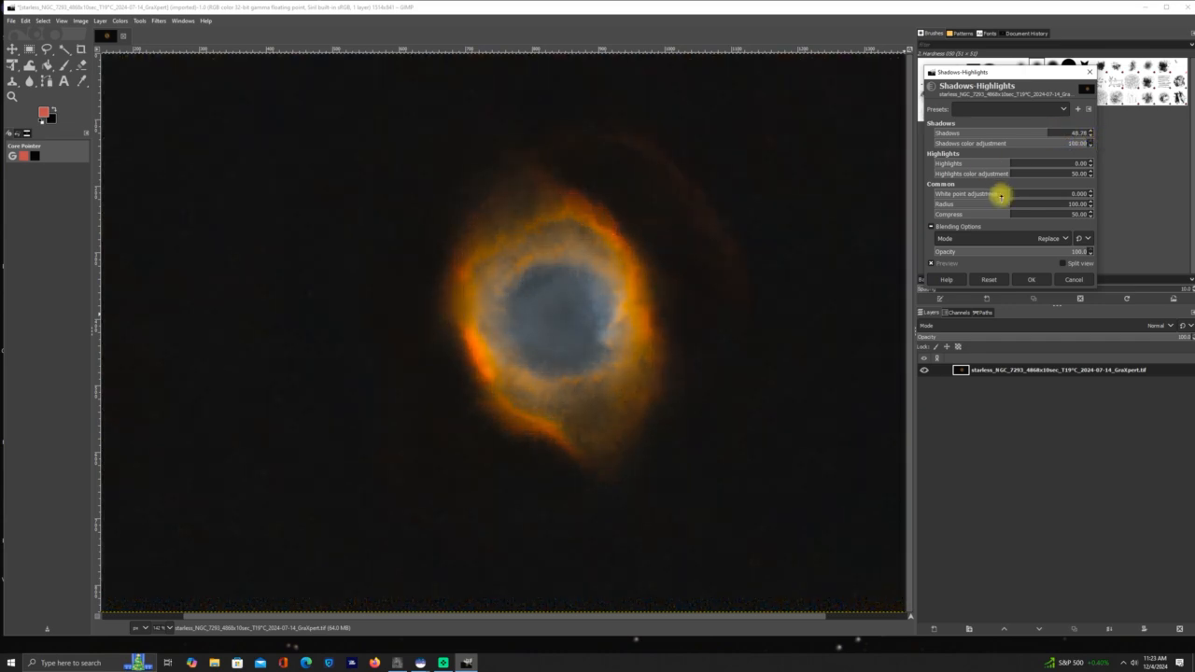
pyautogui.click(989, 279)
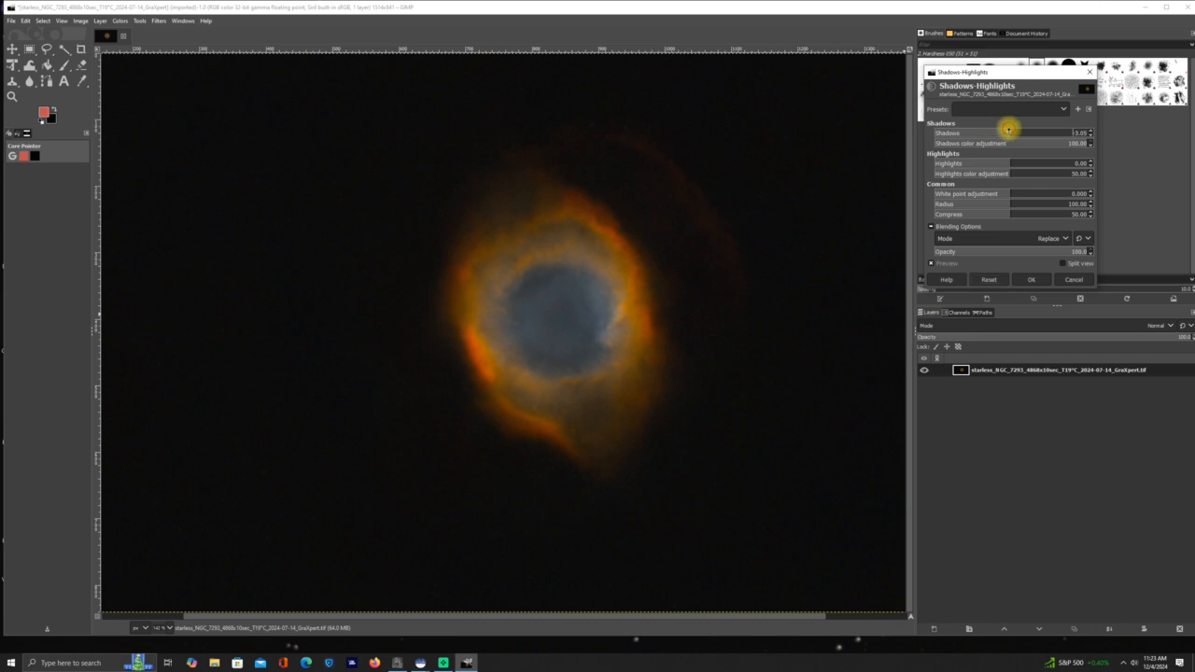
# Step: Try shadows at about 24 with white point adjustments of -10, about 1.4 and about -0.35, and reset all values
pyautogui.moveTo(1008, 130); pyautogui.dragTo(1030, 131)
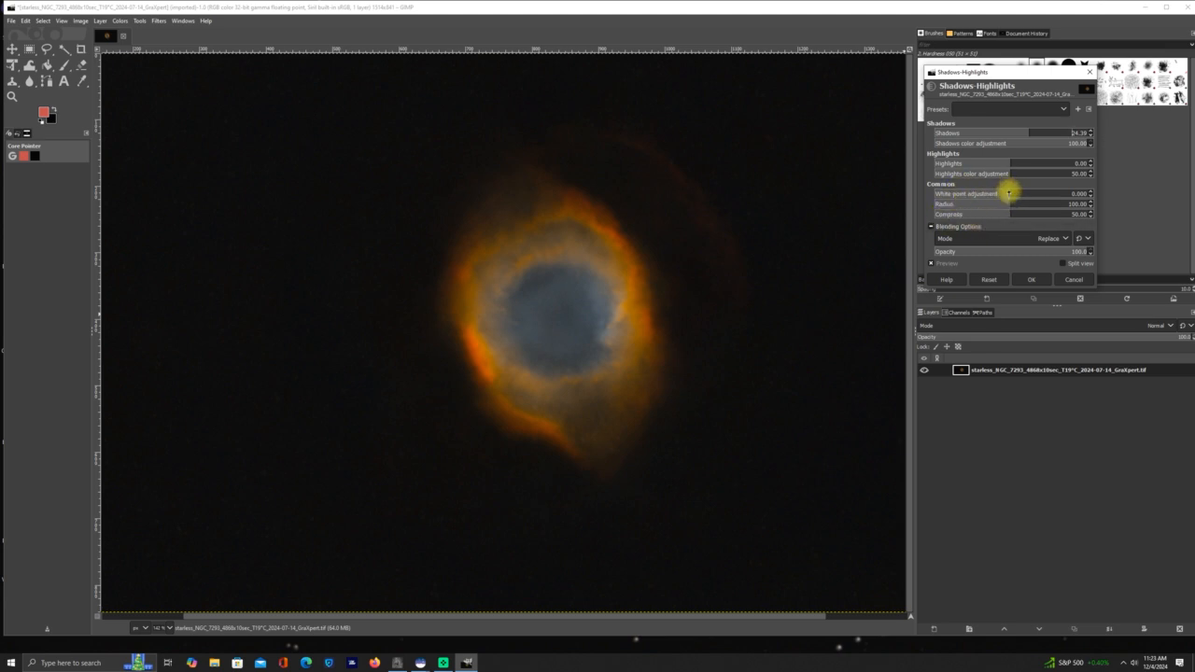
pyautogui.moveTo(1008, 193); pyautogui.dragTo(899, 206)
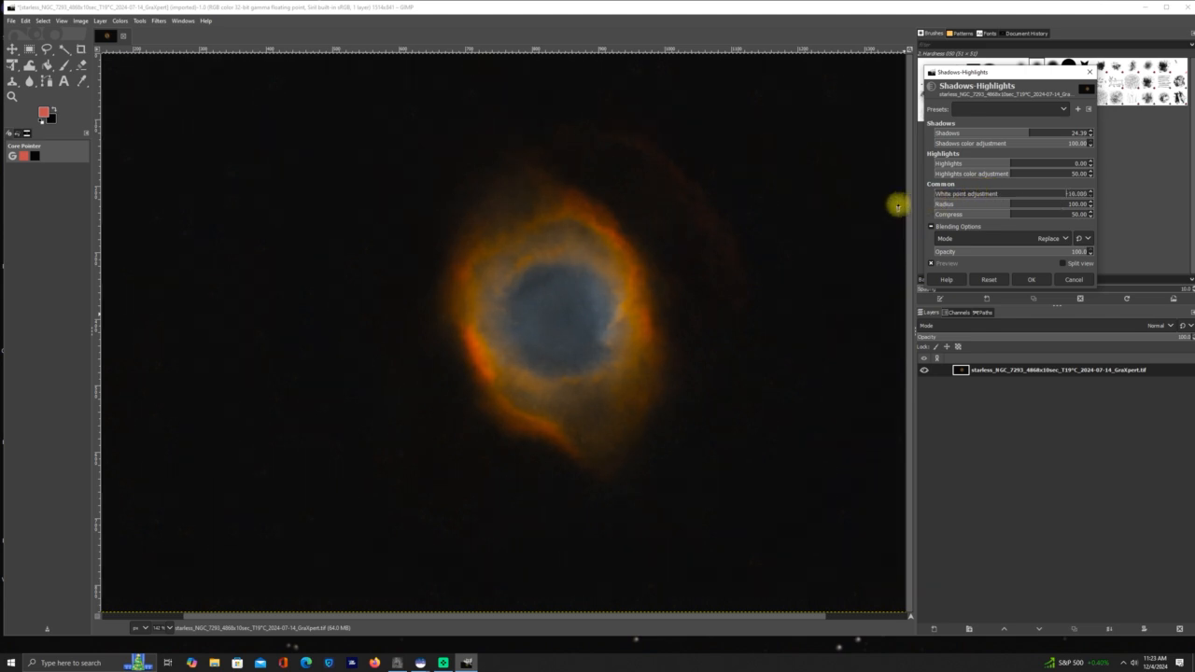
pyautogui.moveTo(943, 203); pyautogui.dragTo(1062, 203)
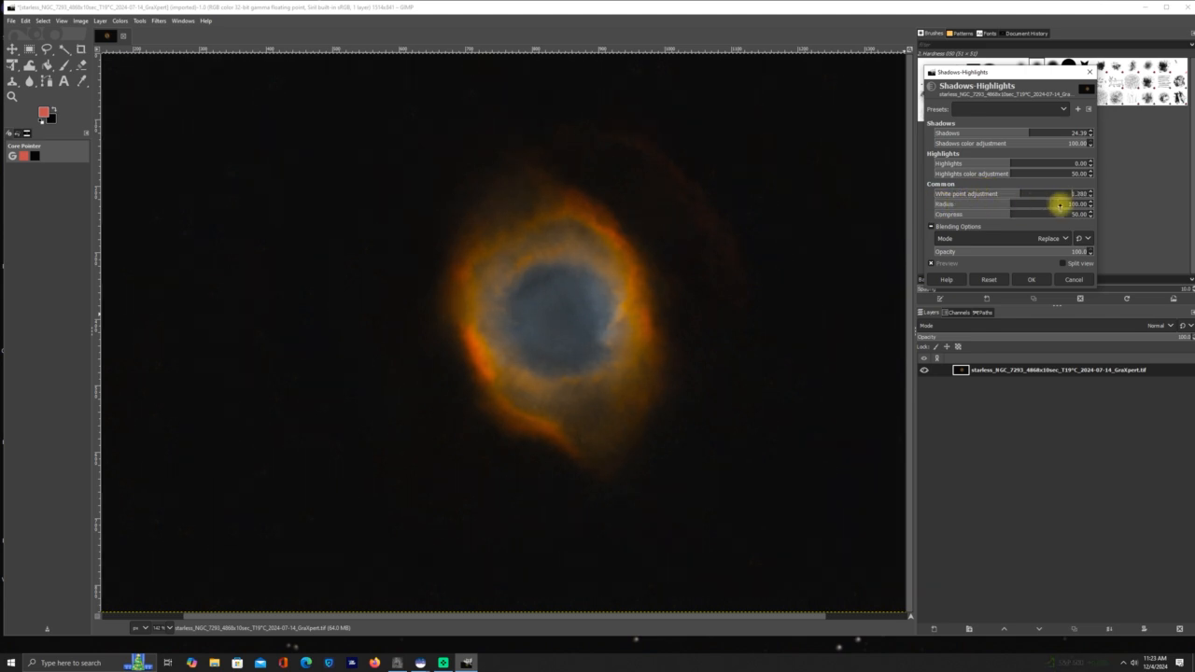
pyautogui.click(1010, 194)
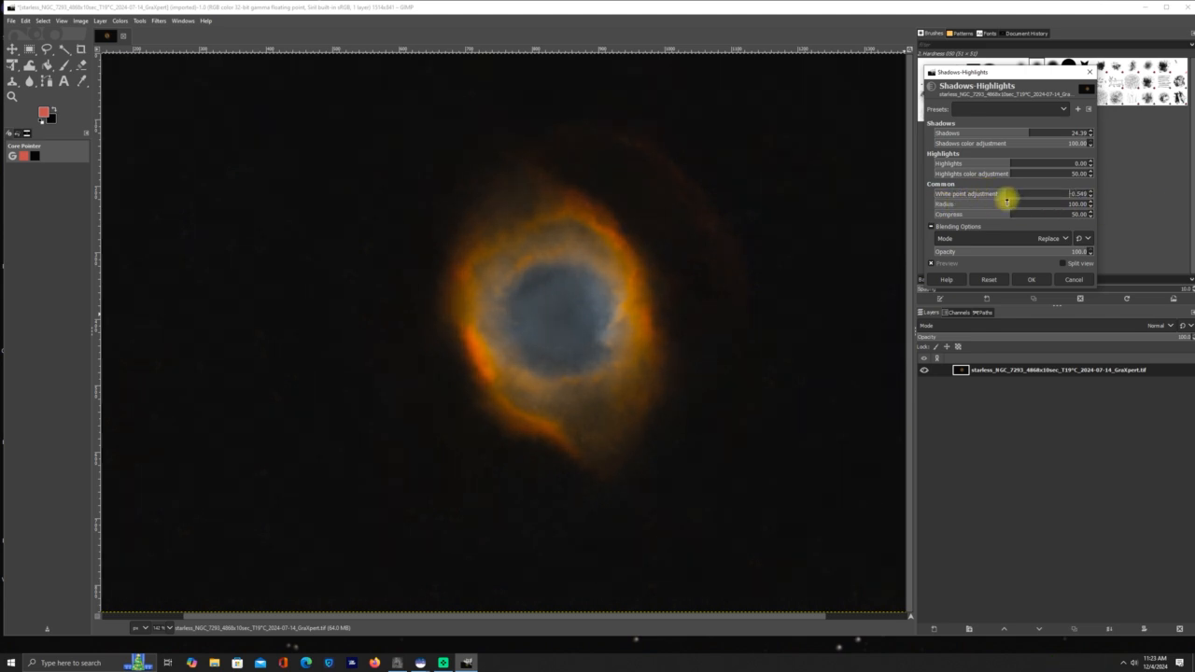
pyautogui.click(986, 279)
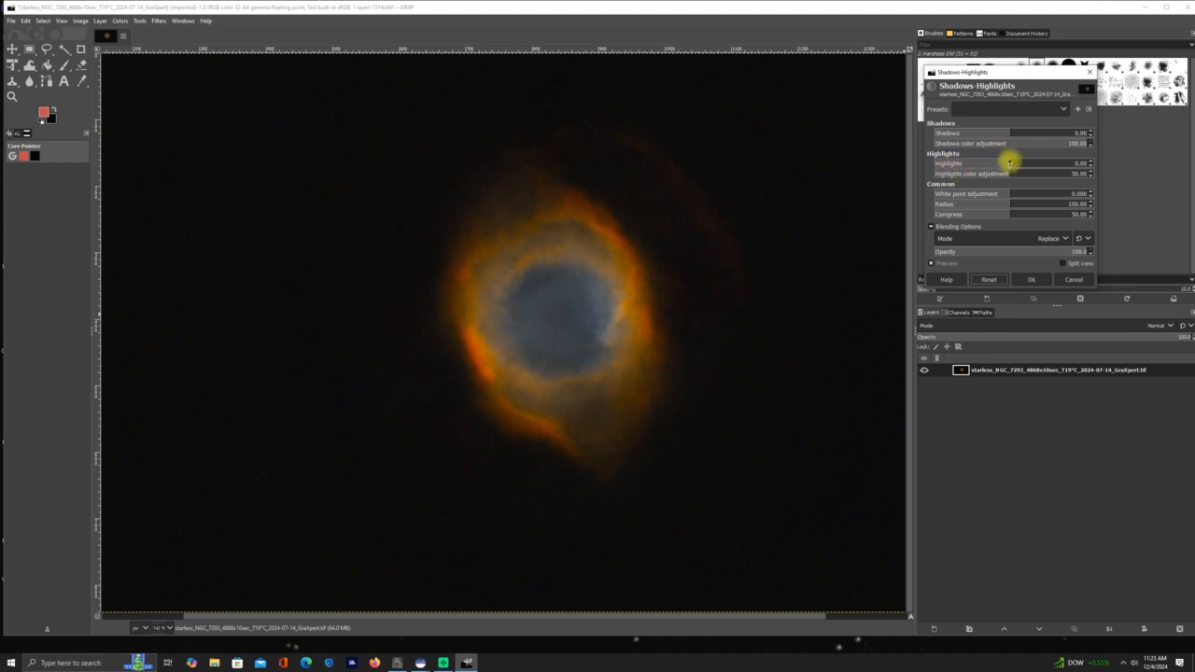
# Step: Set the nebula image's highlights to about -2.4 and apply the Shadows-Highlights adjustment
pyautogui.moveTo(1005, 160); pyautogui.dragTo(940, 155)
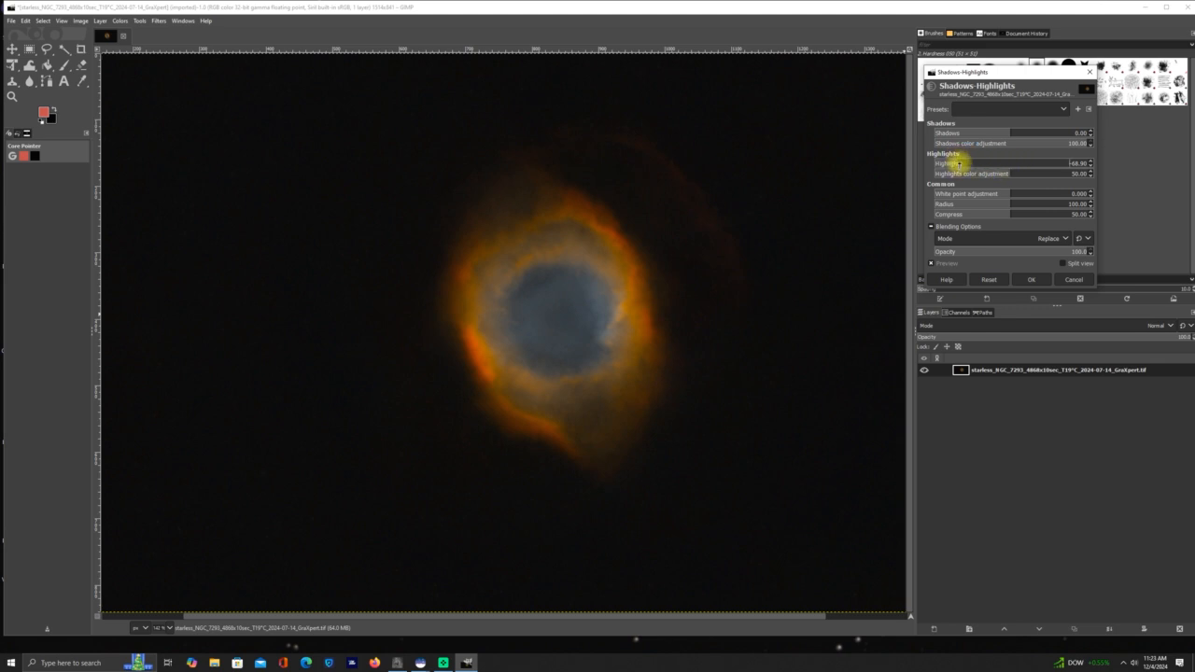
pyautogui.moveTo(962, 161); pyautogui.dragTo(1006, 153)
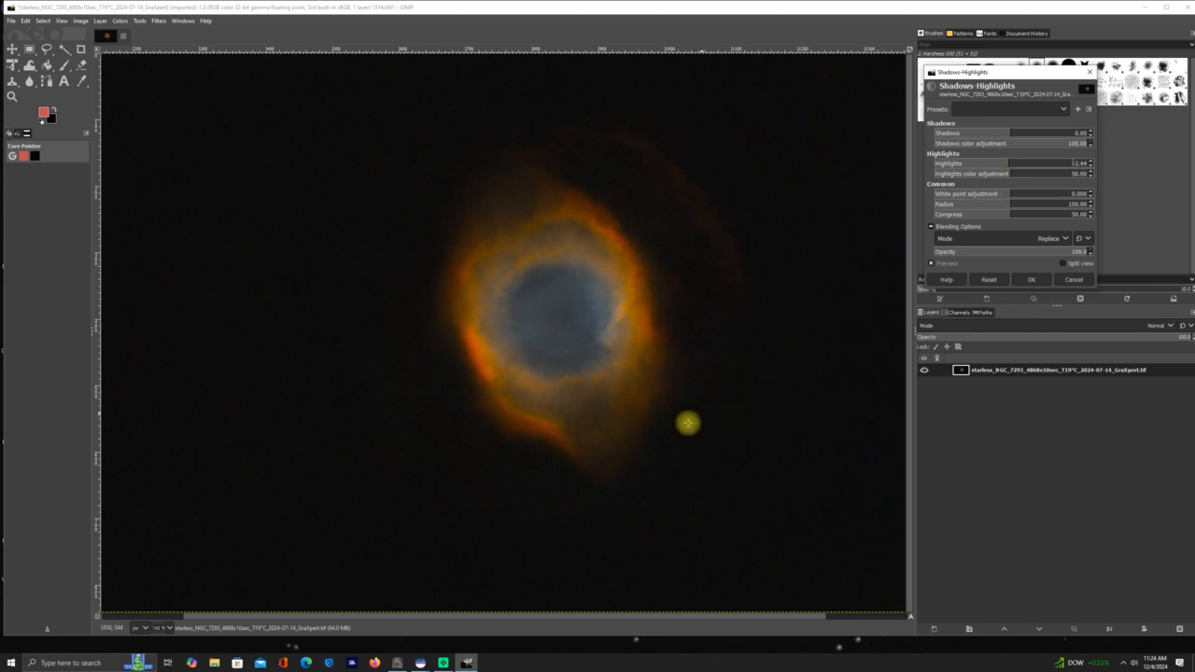
pyautogui.click(1034, 280)
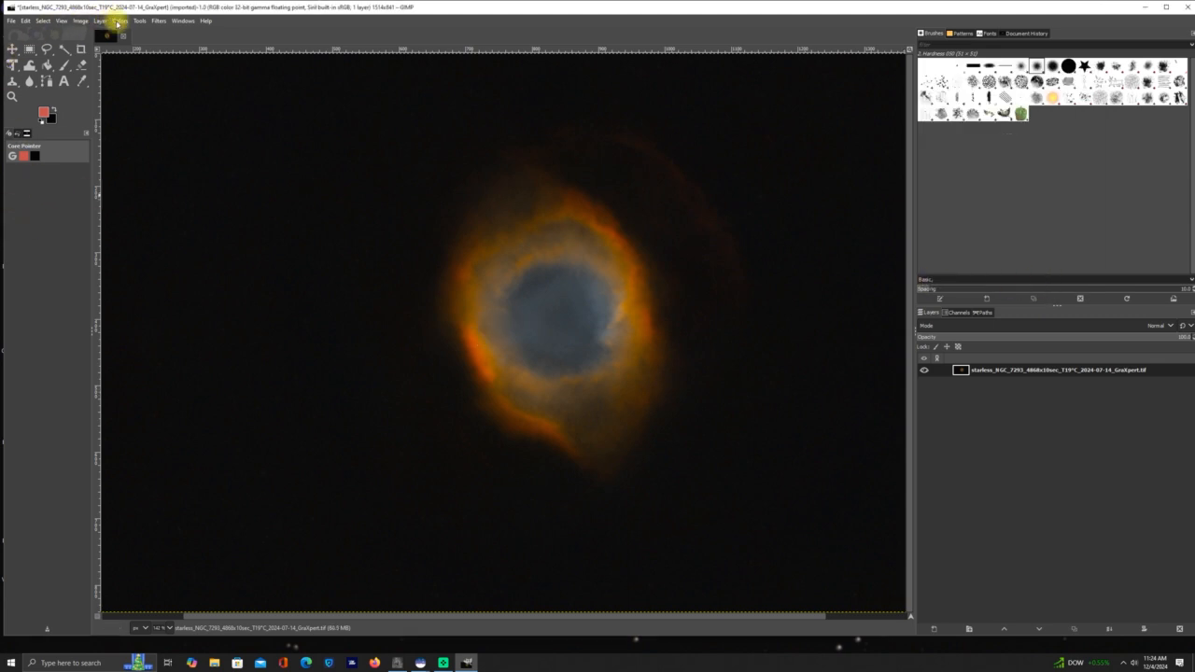
# Step: Try lowering the contrast to about -0.28 and to about -0.02, and cancel the Brightness-Contrast adjustment
pyautogui.click(117, 22)
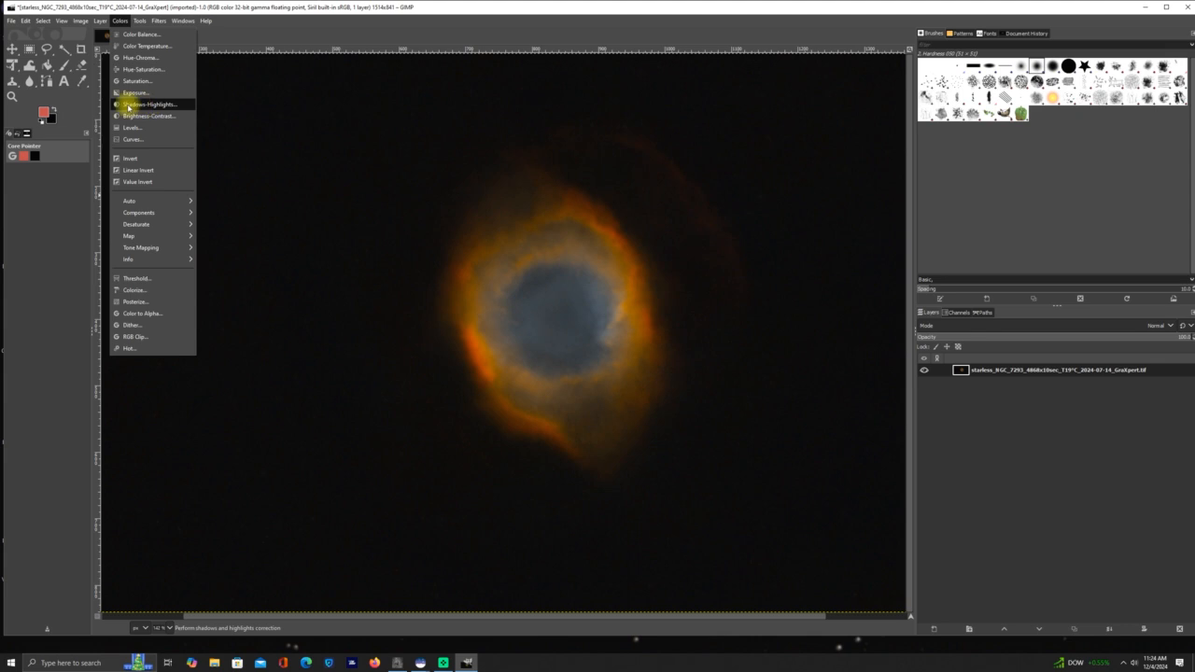
pyautogui.click(132, 116)
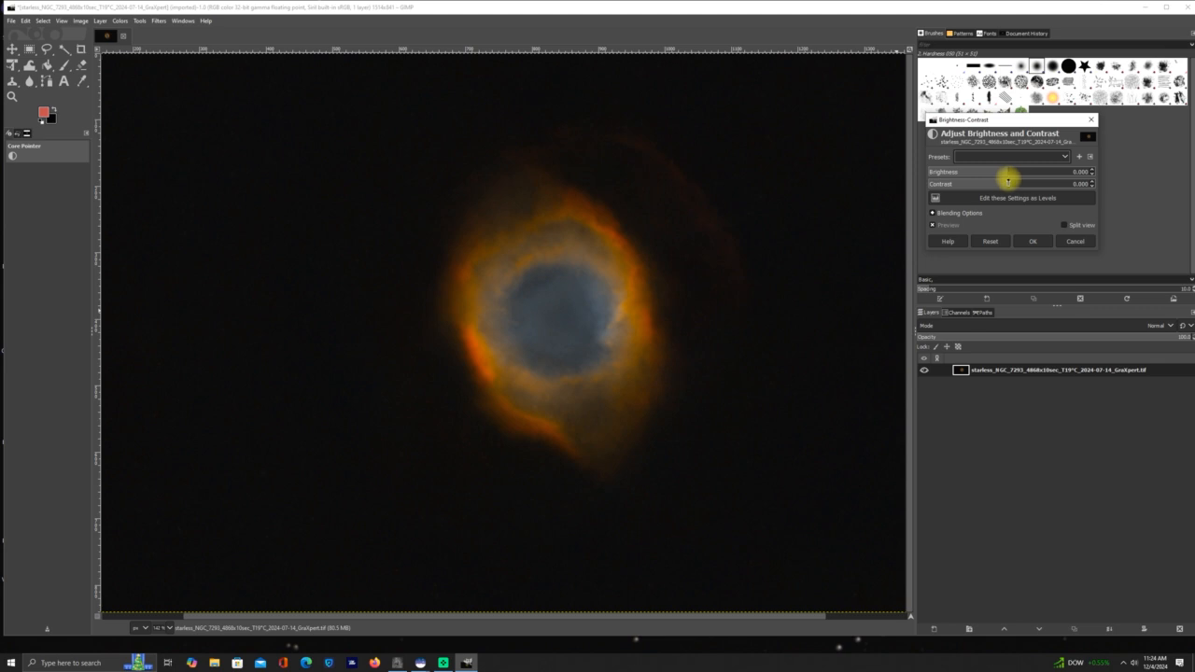
pyautogui.moveTo(1010, 183); pyautogui.dragTo(961, 186)
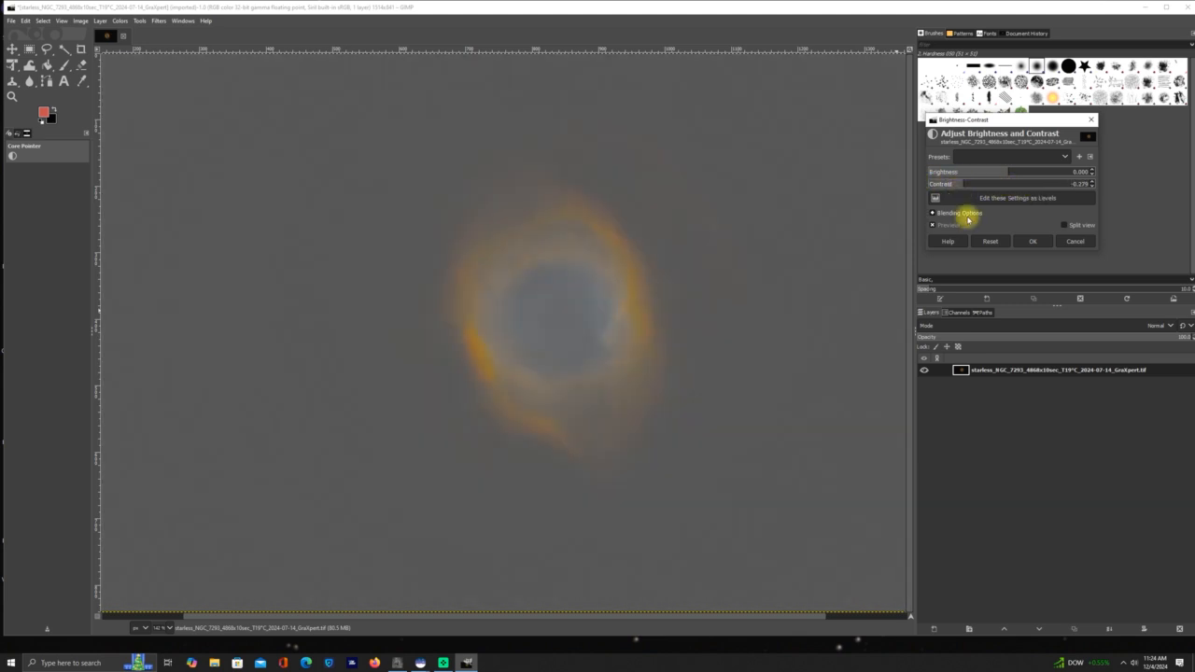
pyautogui.click(989, 241)
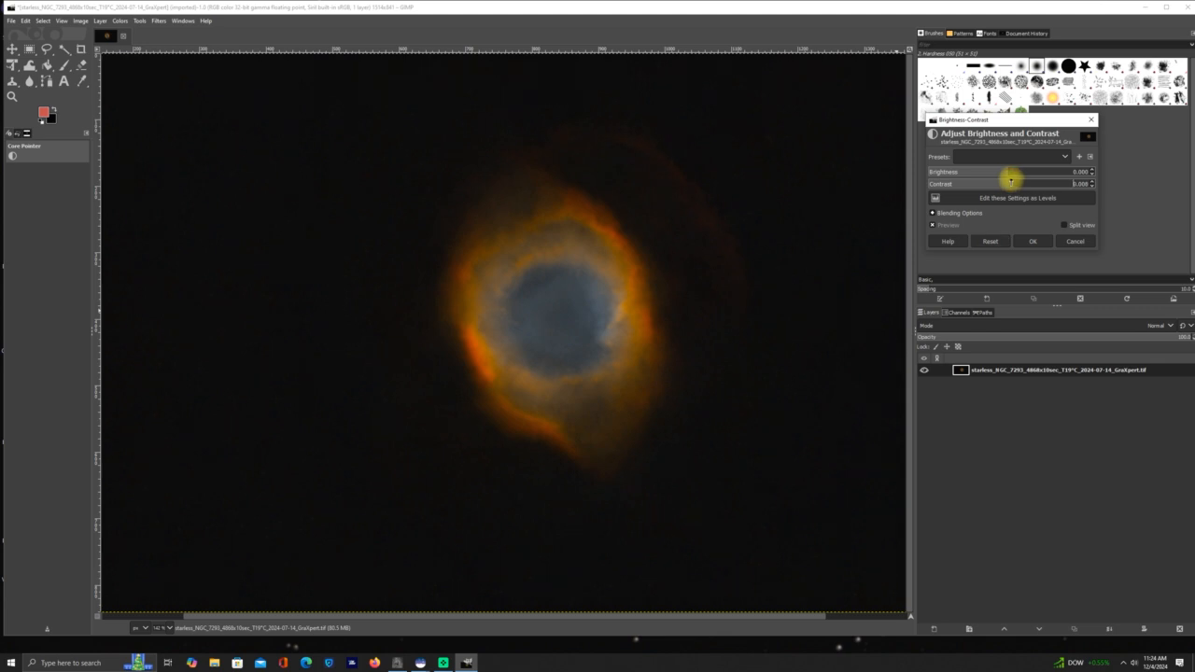
pyautogui.moveTo(1010, 181); pyautogui.dragTo(1007, 183)
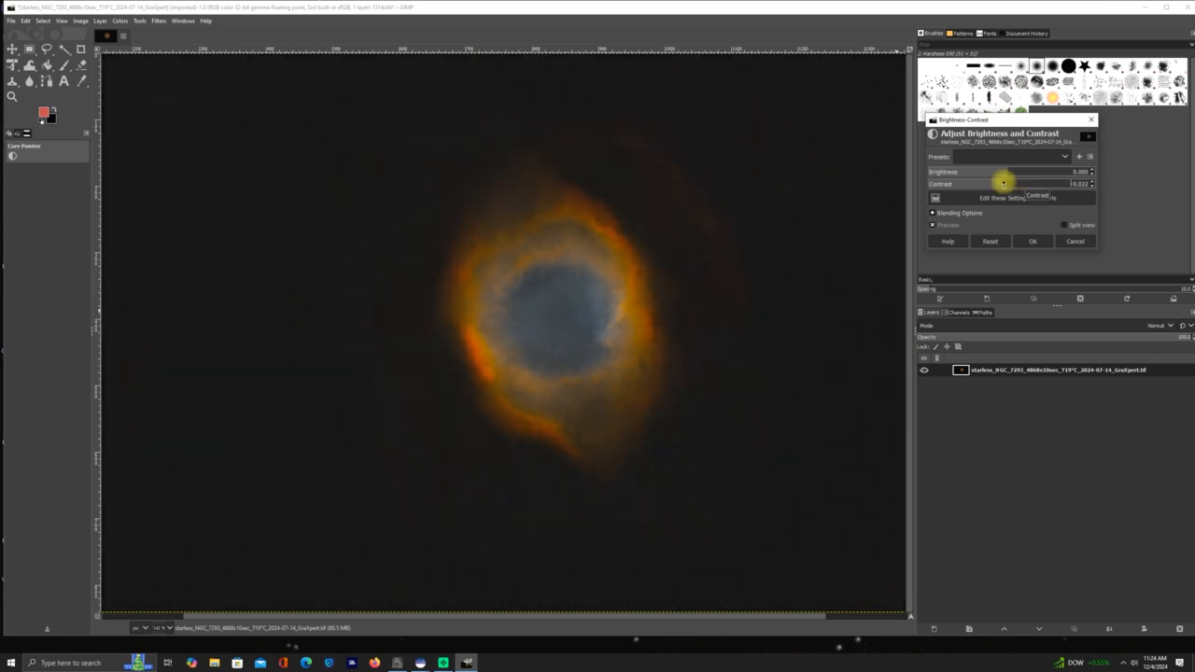
pyautogui.click(990, 242)
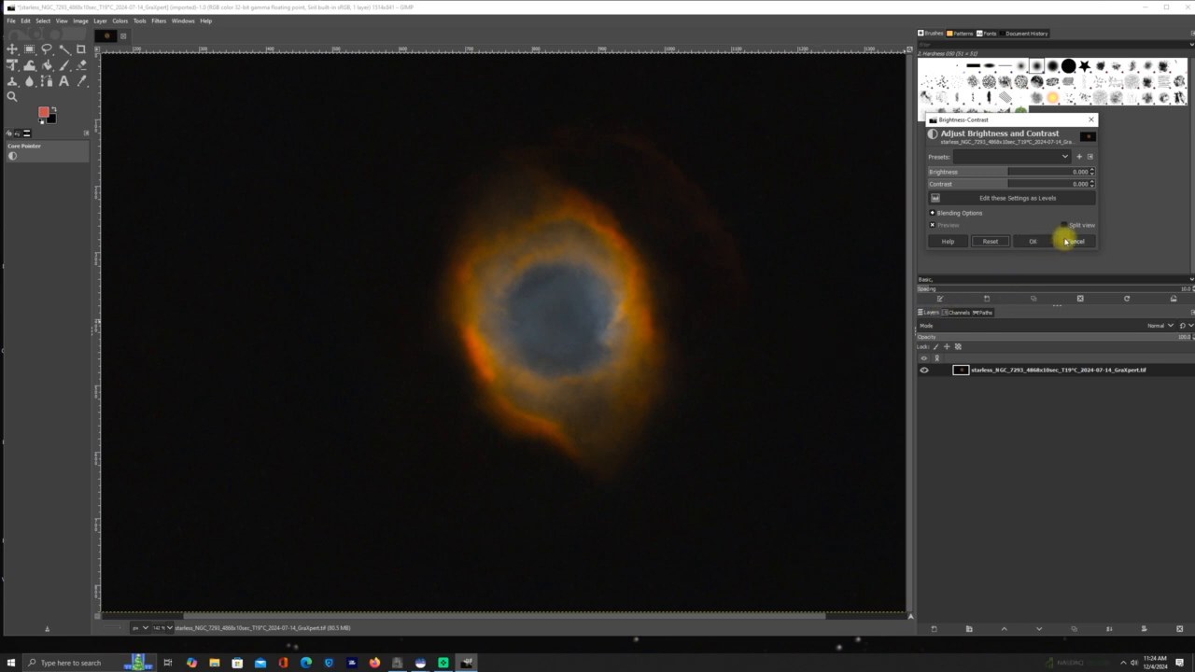
pyautogui.click(1074, 241)
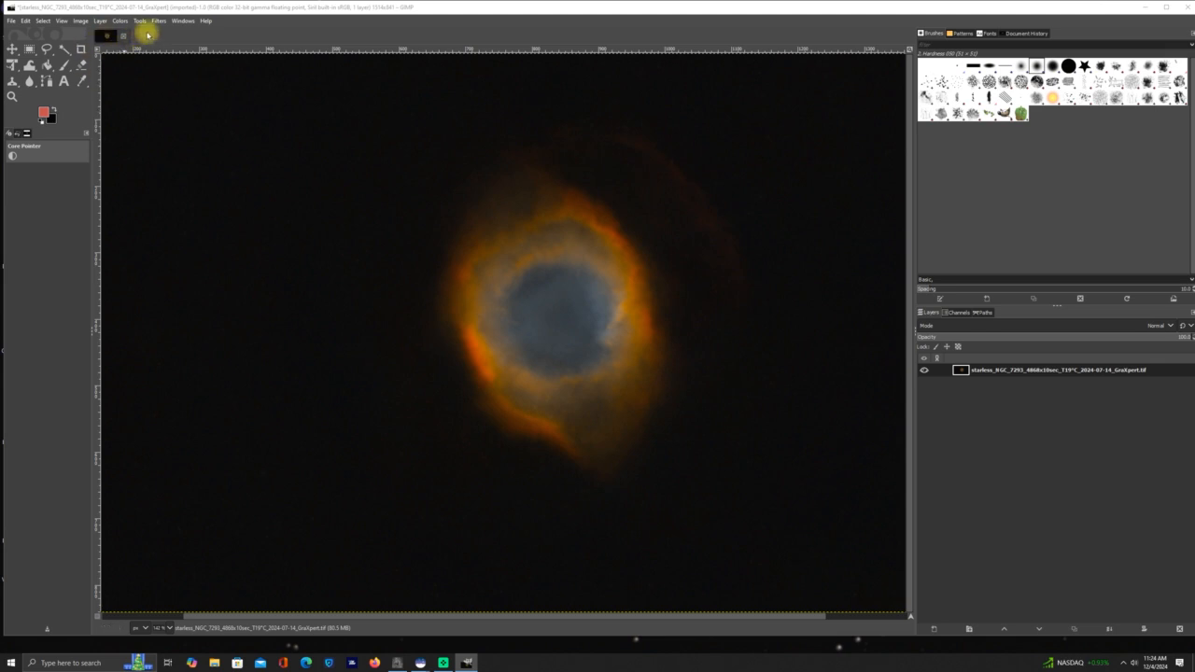
# Step: Sharpen the nebula image with Unsharp Mask at an amount of about 0.43, keeping the radius at 3
pyautogui.click(155, 23)
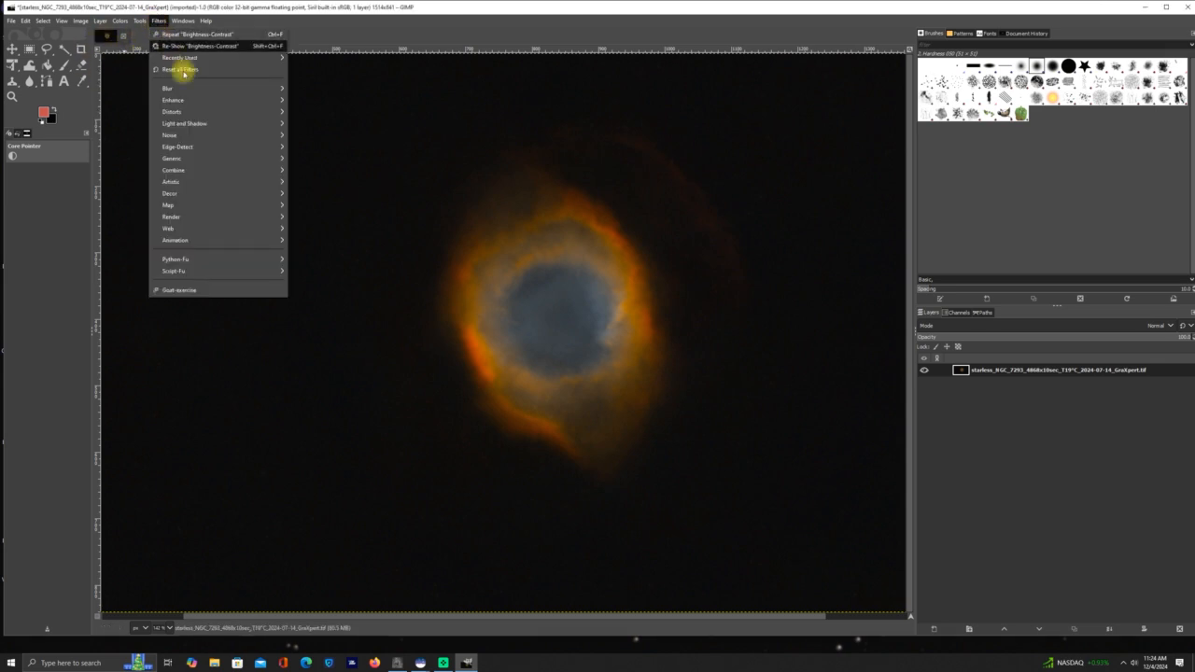
pyautogui.moveTo(189, 104)
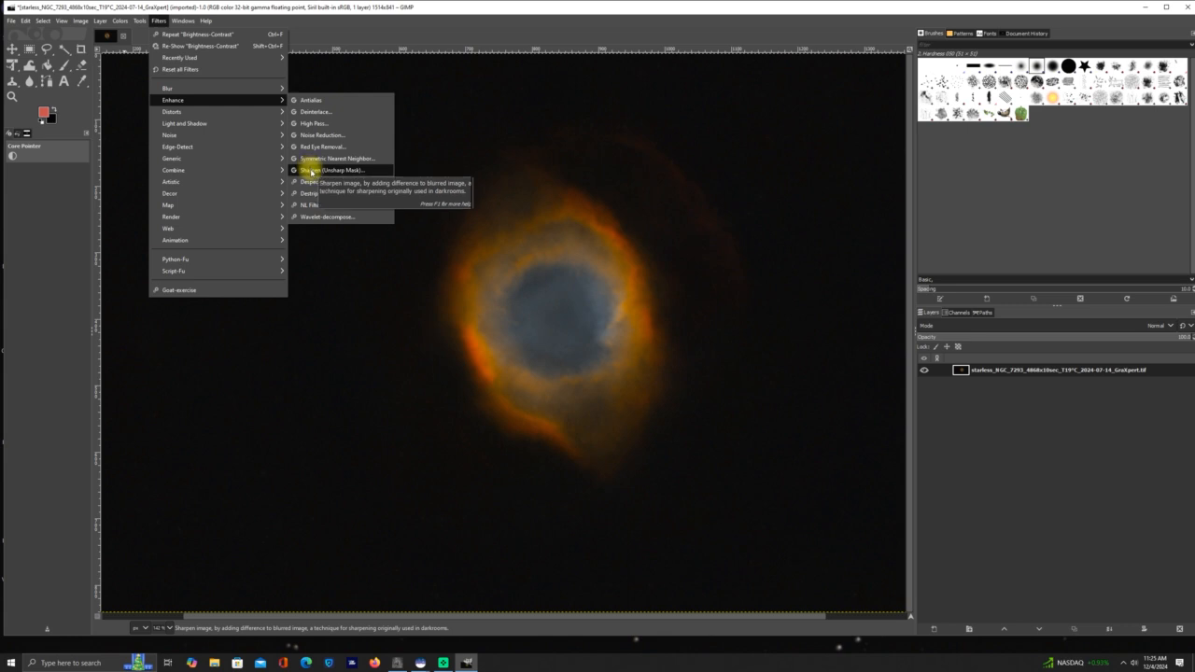
pyautogui.click(311, 171)
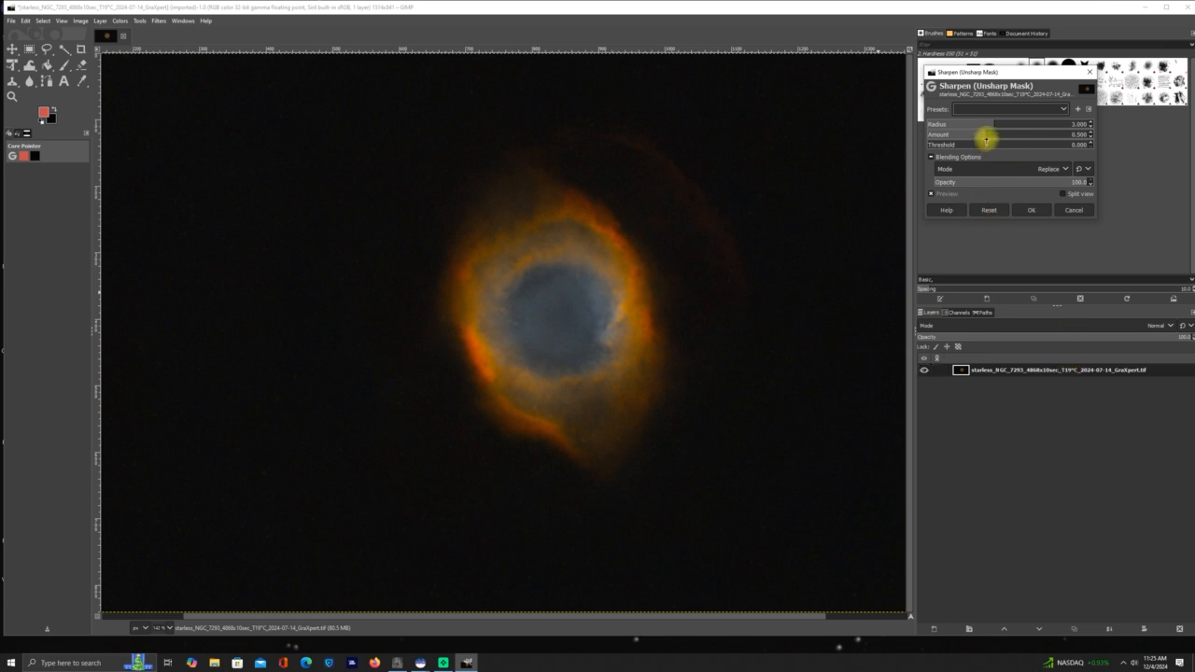
pyautogui.moveTo(986, 131)
pyautogui.mouseDown()
pyautogui.moveTo(1130, 150)
pyautogui.moveTo(888, 136)
pyautogui.moveTo(938, 127)
pyautogui.moveTo(1011, 144)
pyautogui.moveTo(977, 147)
pyautogui.mouseUp()
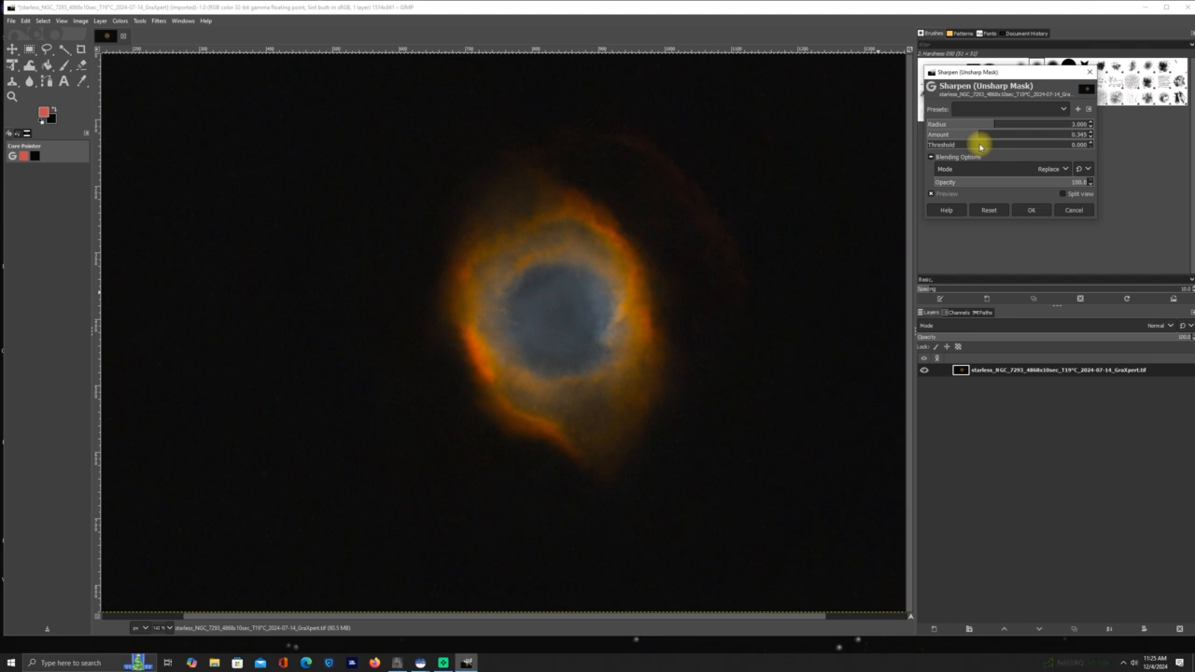
pyautogui.moveTo(980, 147)
pyautogui.mouseDown()
pyautogui.moveTo(1005, 145)
pyautogui.moveTo(983, 147)
pyautogui.mouseUp()
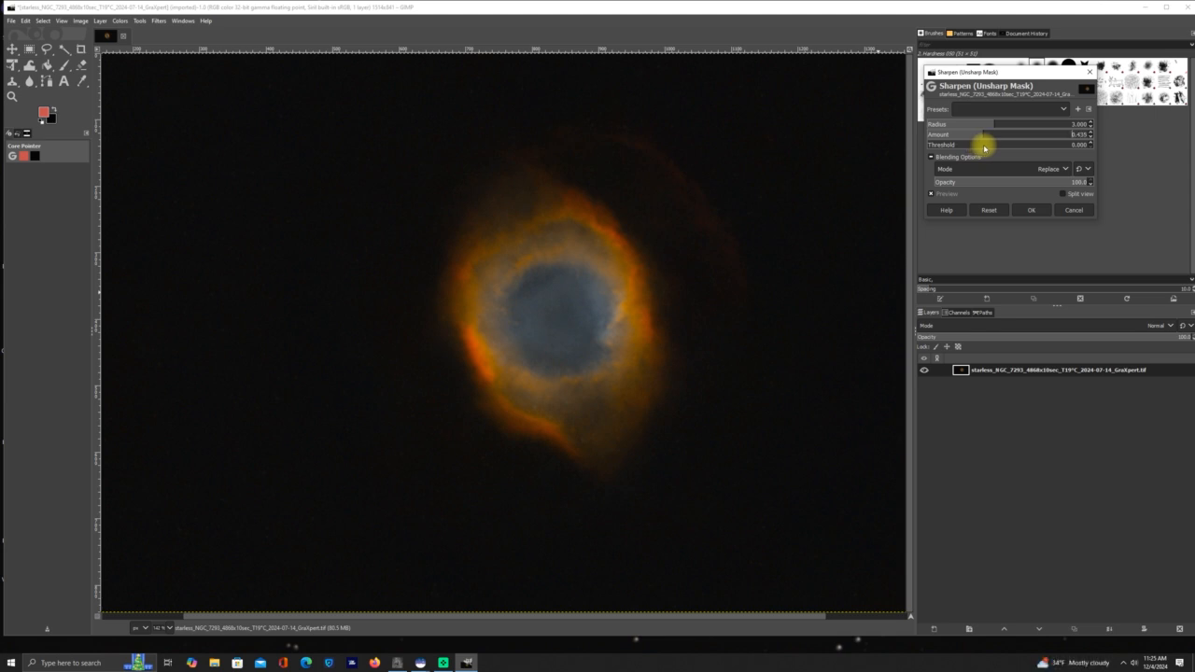
pyautogui.click(1029, 210)
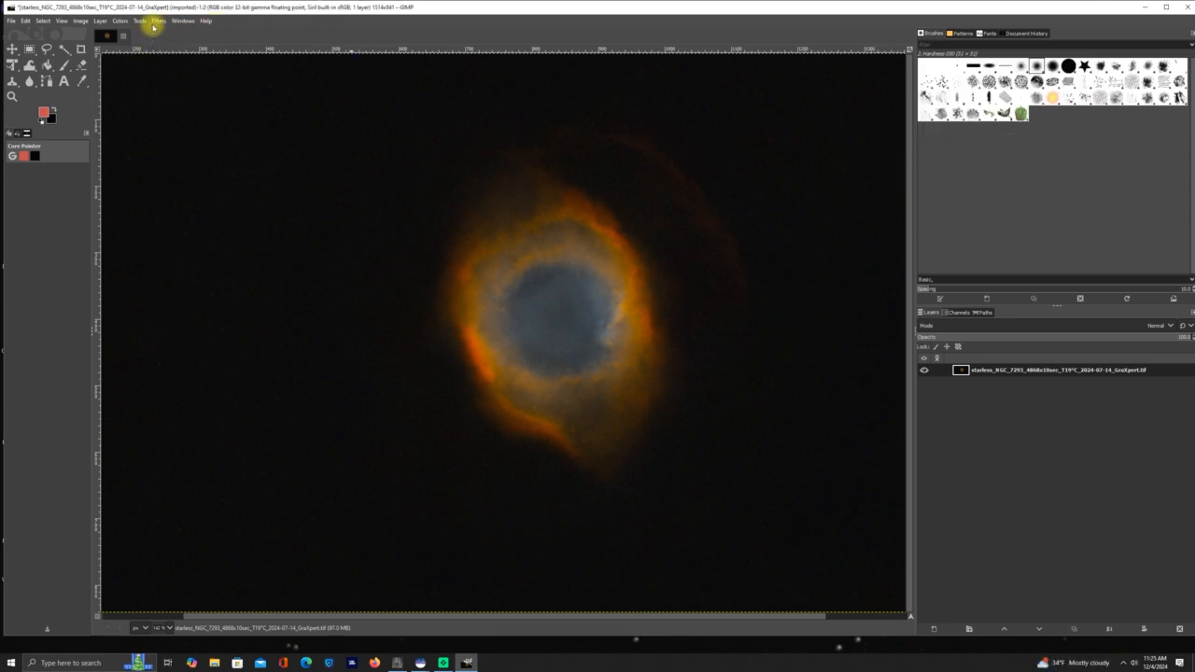
# Step: Apply Noise Reduction to the nebula image with its strength lowered below the default of 4
pyautogui.click(155, 23)
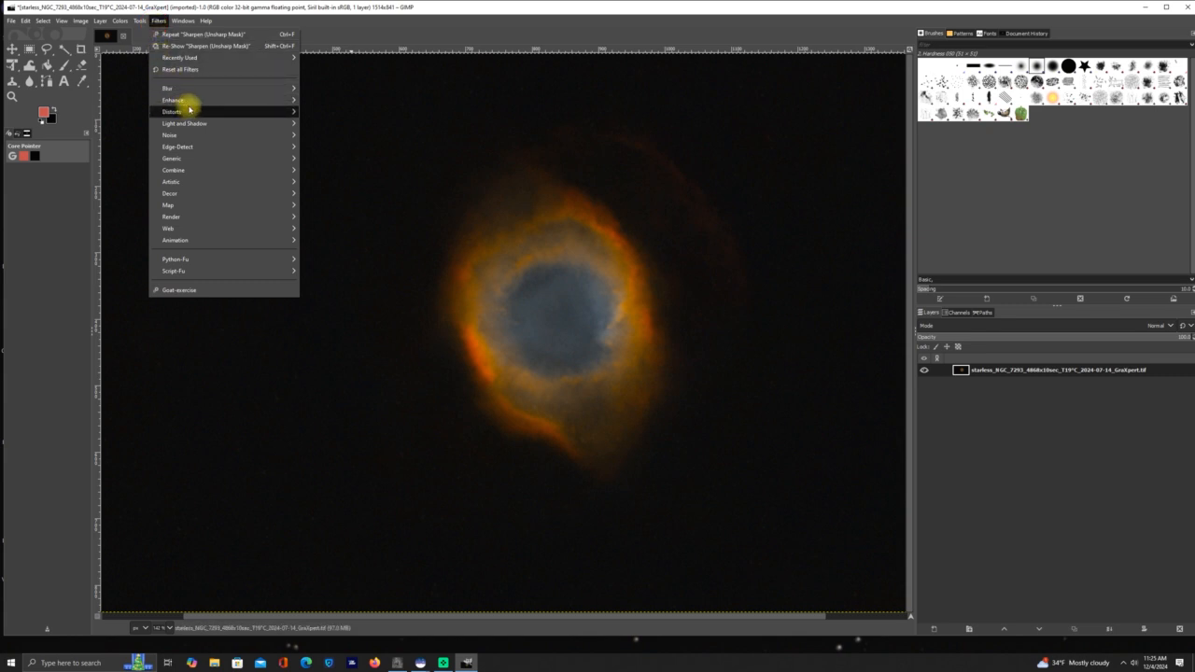
pyautogui.moveTo(189, 103)
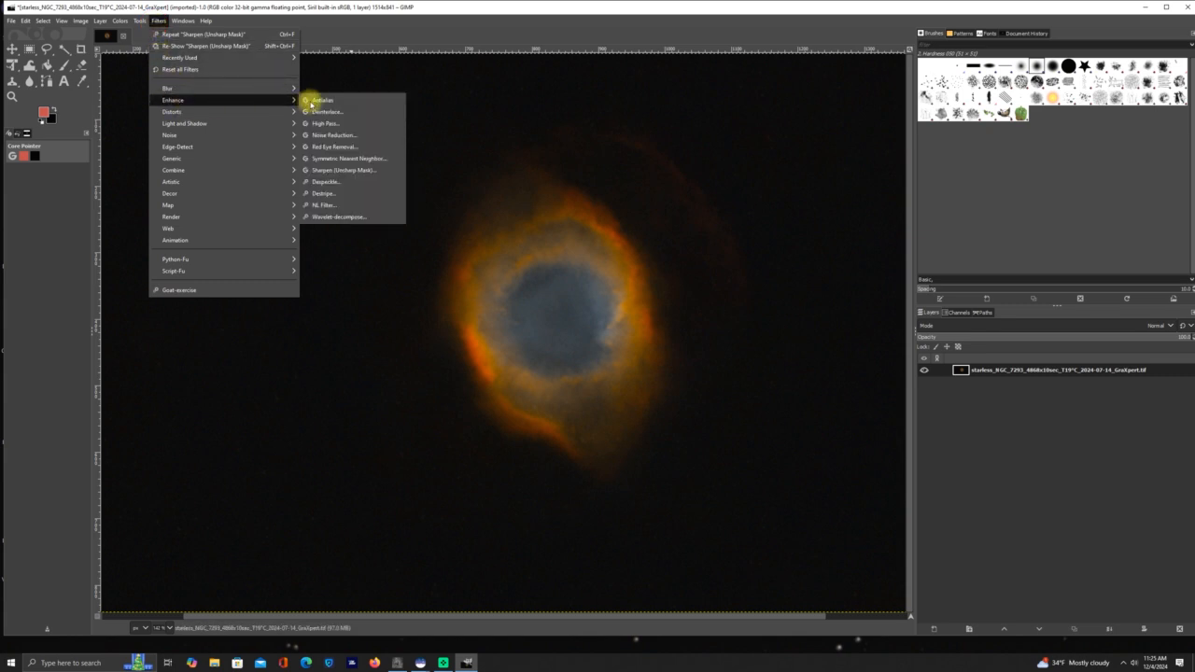
pyautogui.click(347, 135)
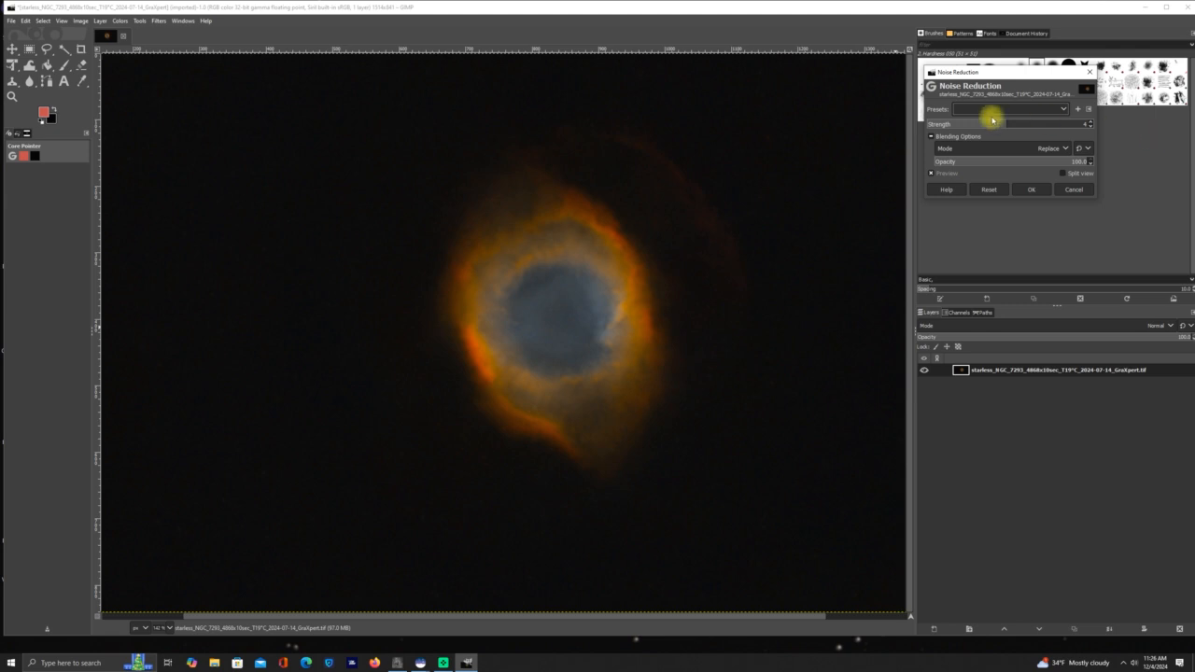
pyautogui.moveTo(992, 121); pyautogui.dragTo(957, 124)
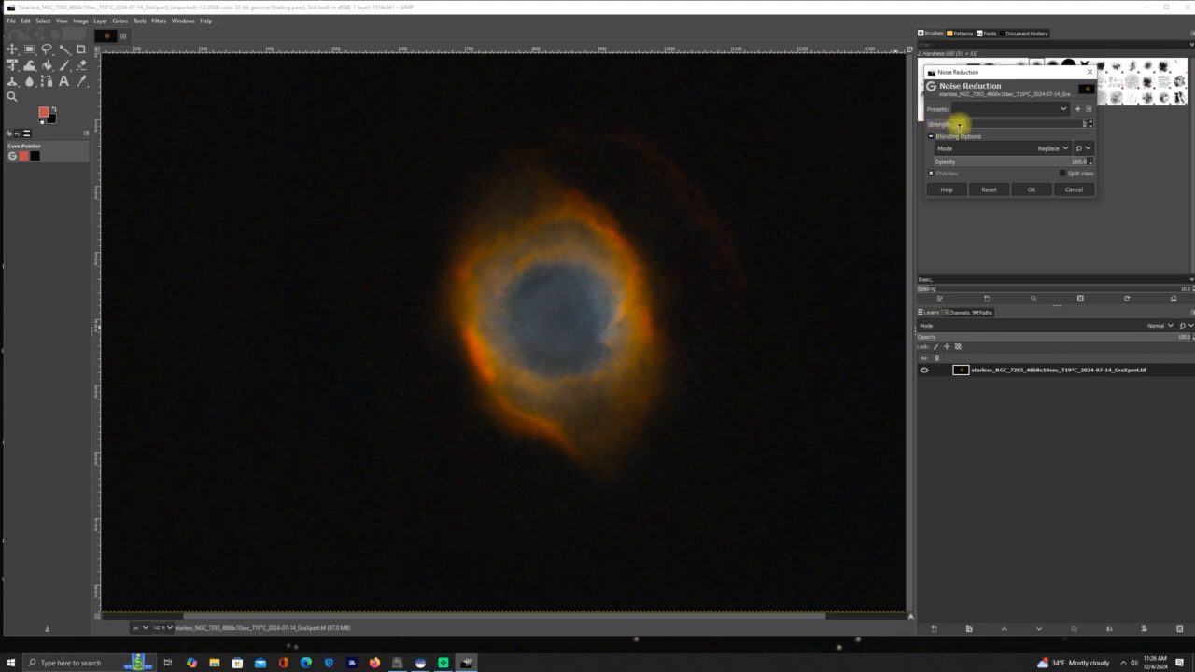
pyautogui.click(1034, 190)
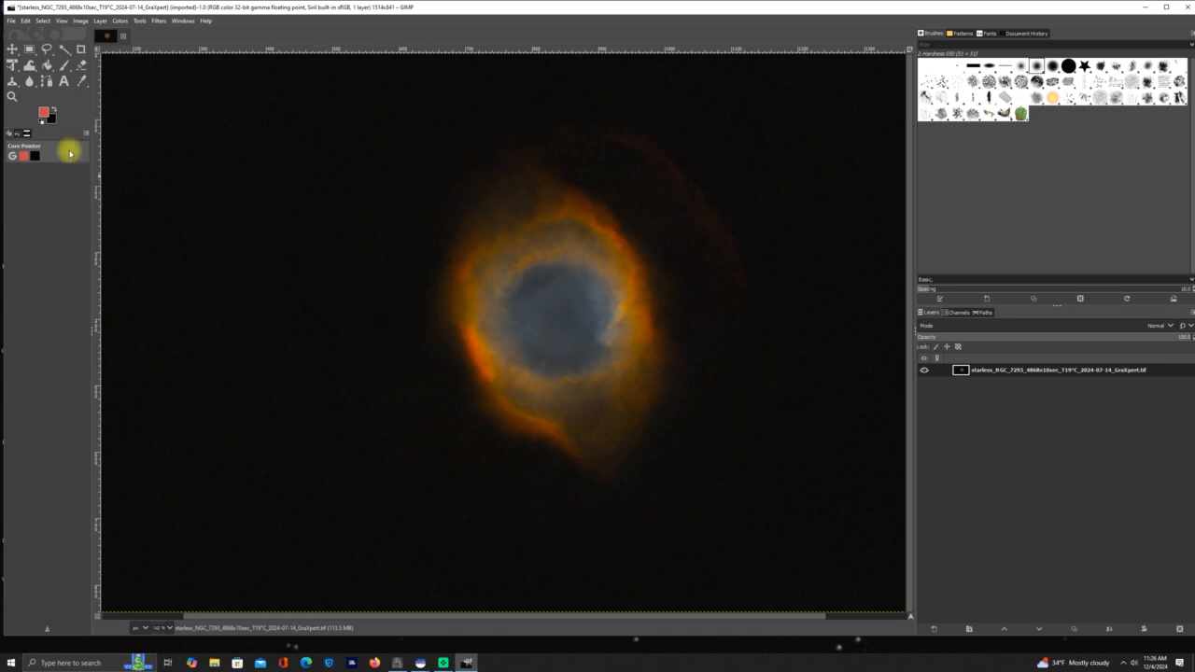
# Step: Export the edited nebula image over the existing starless_NGC_7293 GraXpert .tif file in the Desktop's TIFF folder, replacing it
pyautogui.click(11, 20)
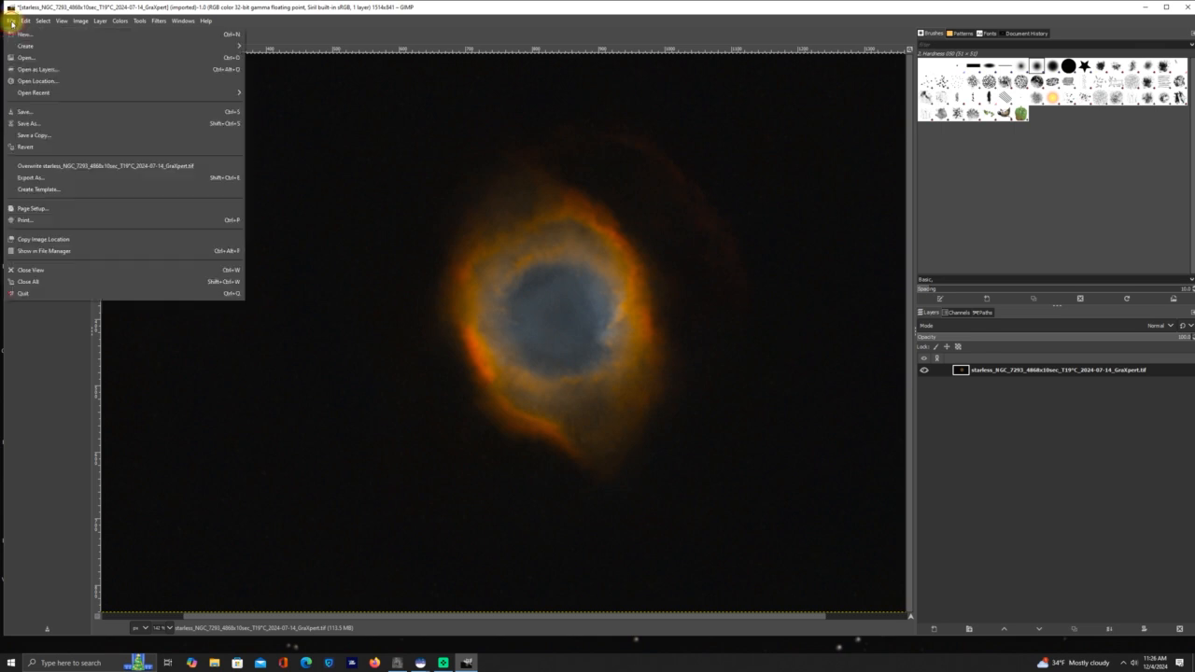
pyautogui.click(31, 180)
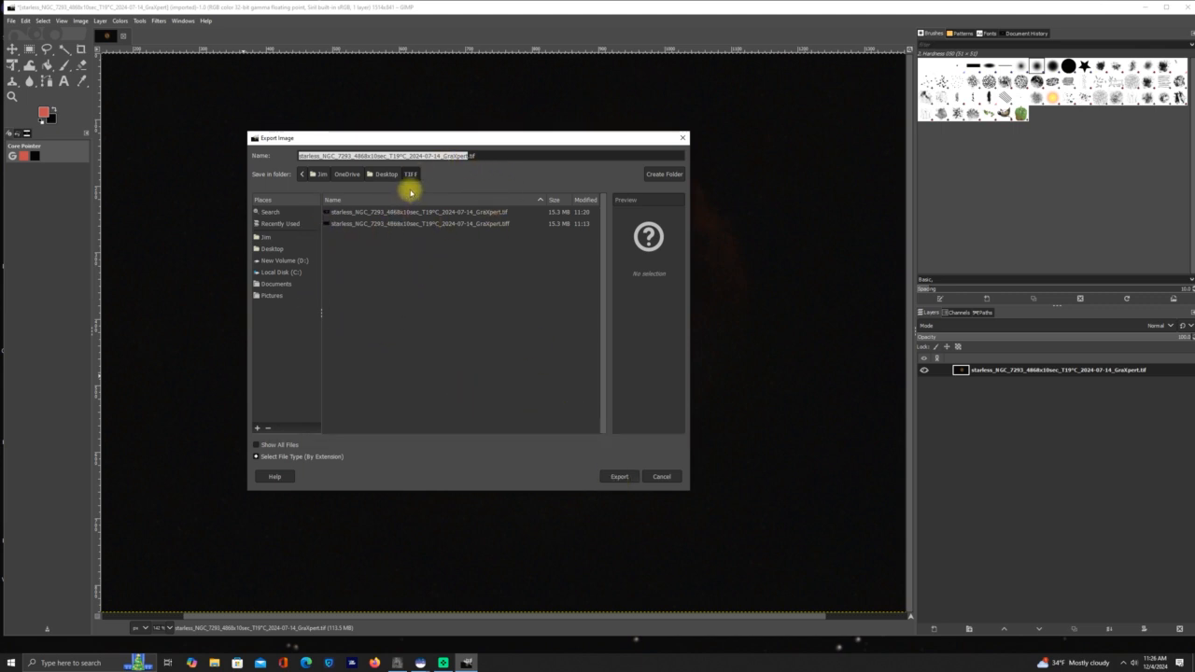
pyautogui.click(616, 476)
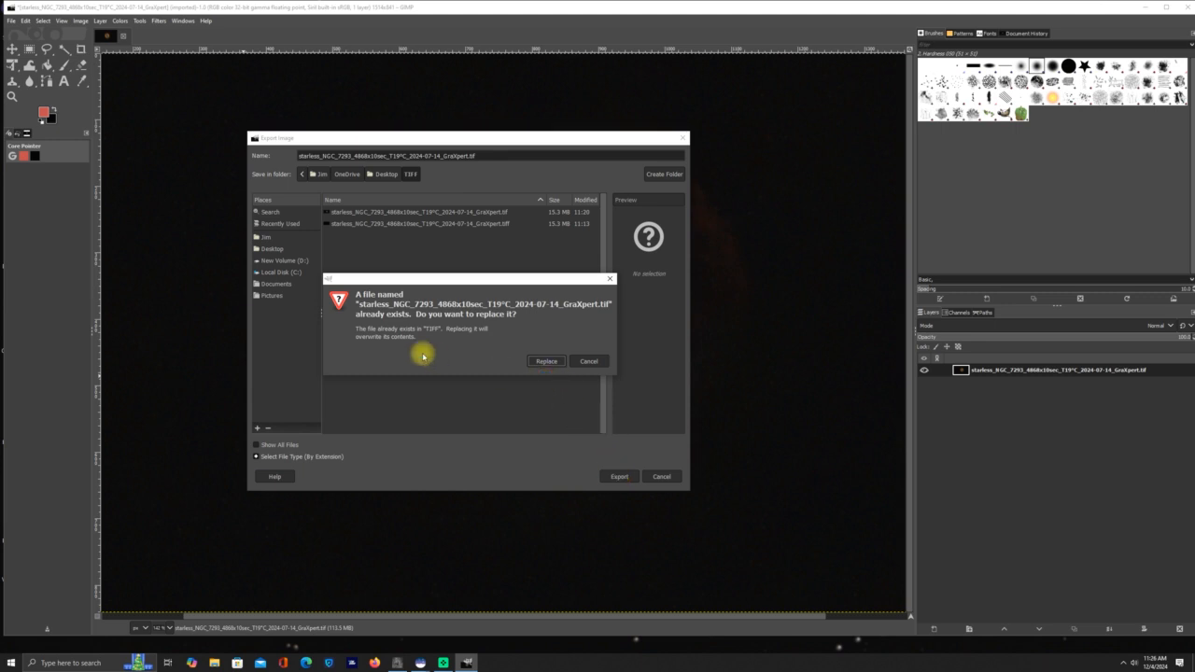
pyautogui.click(551, 363)
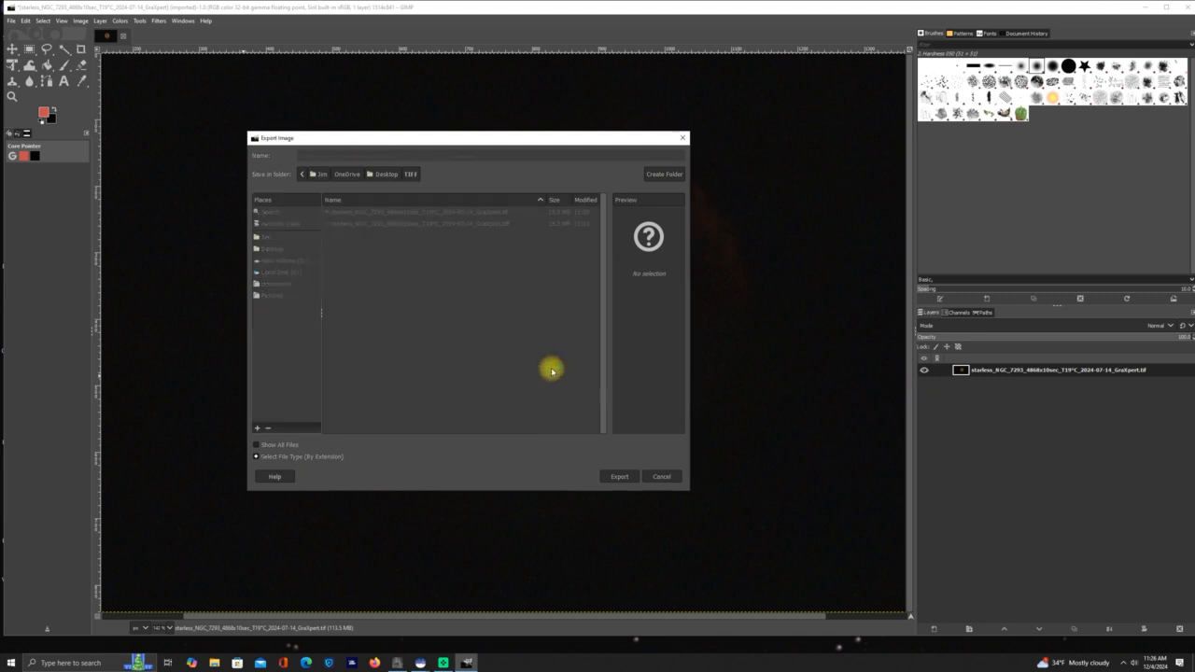
pyautogui.click(596, 447)
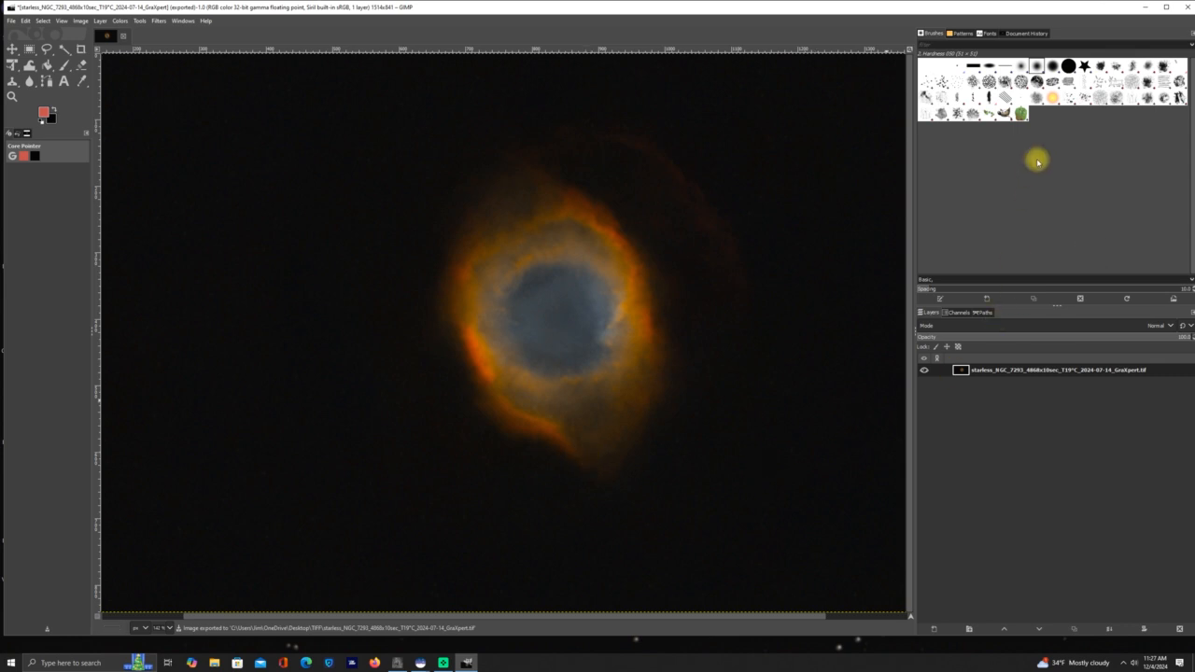
# Step: Quit GIMP and discard the image's unsaved changes
pyautogui.click(1187, 8)
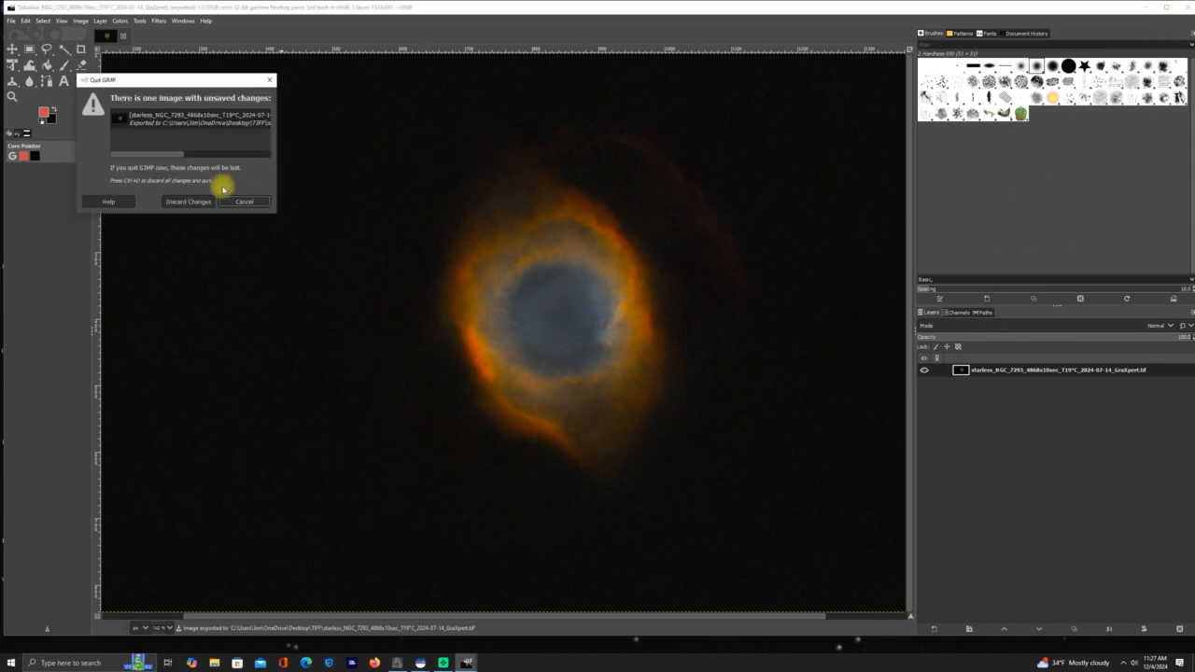
pyautogui.click(186, 203)
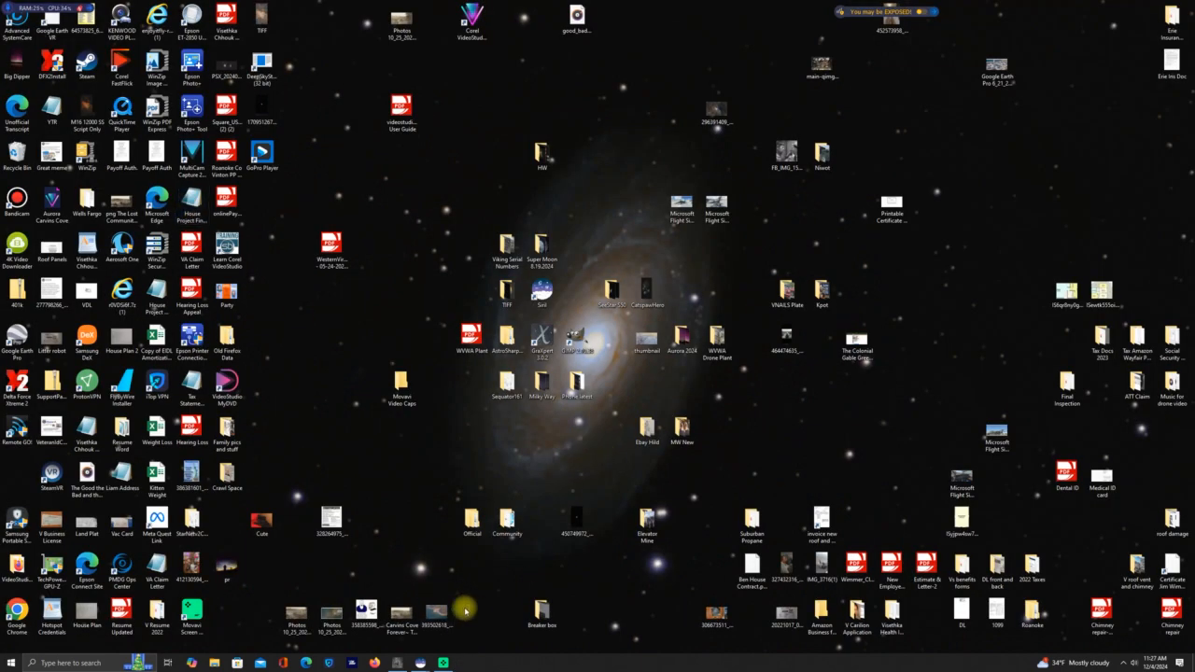
pyautogui.click(551, 609)
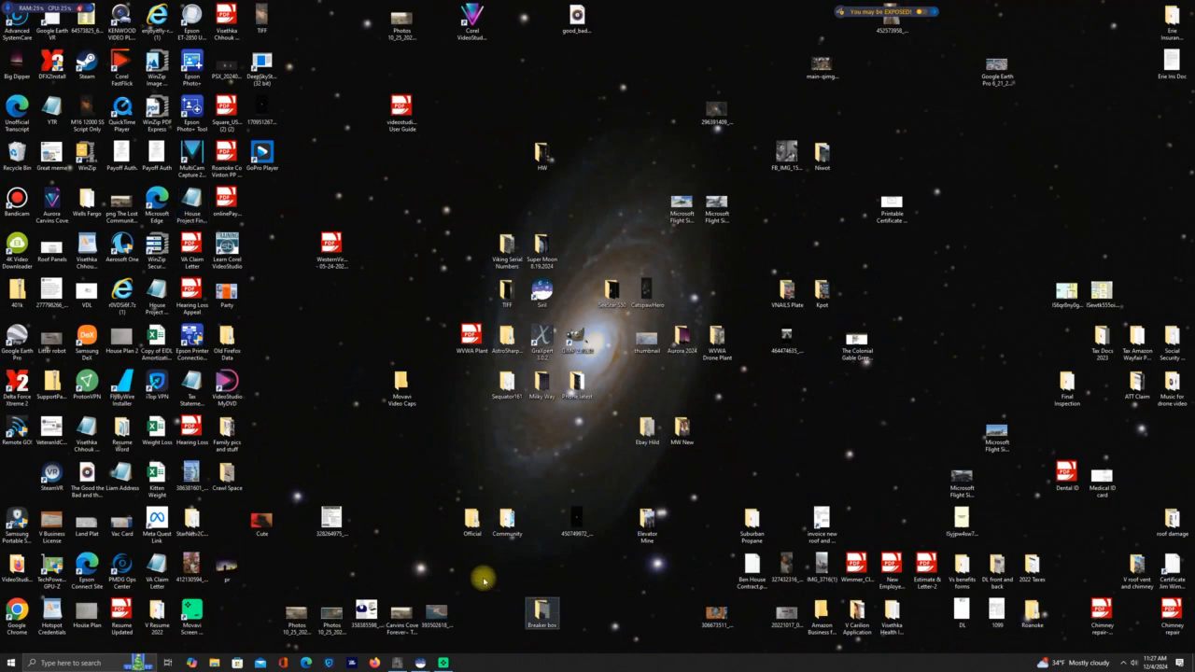
# Step: Switch to Siril and open the starmask_NGC_7293 .fit file from the Siril Stacking Process File folder
pyautogui.moveTo(420, 661)
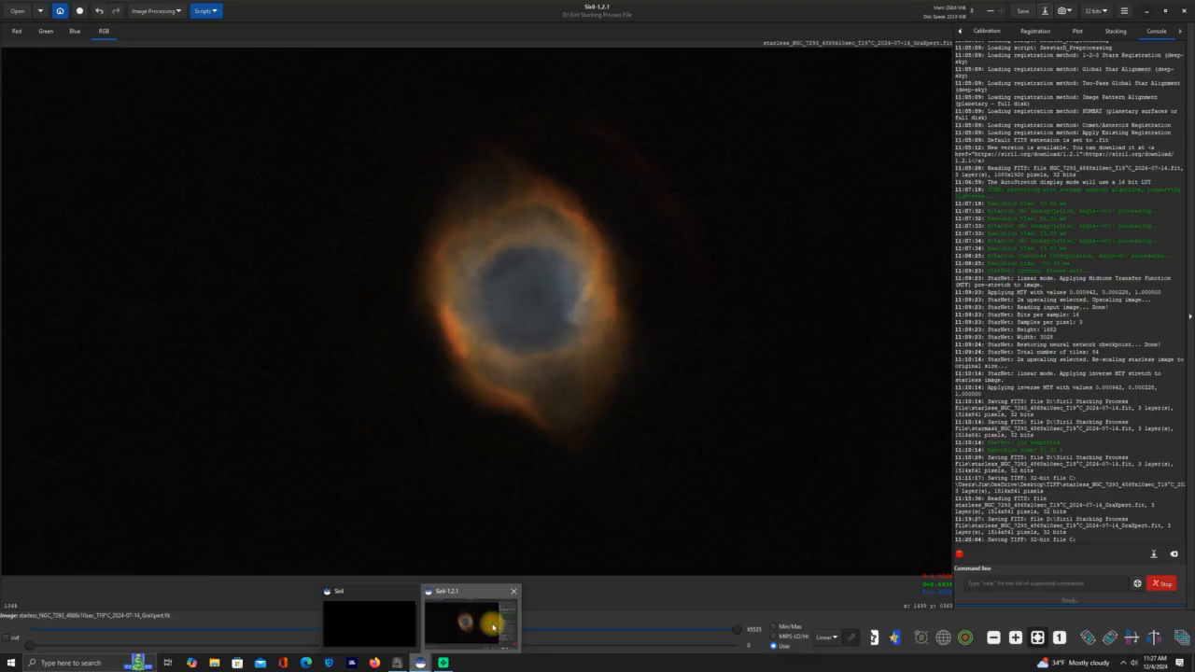
pyautogui.click(485, 624)
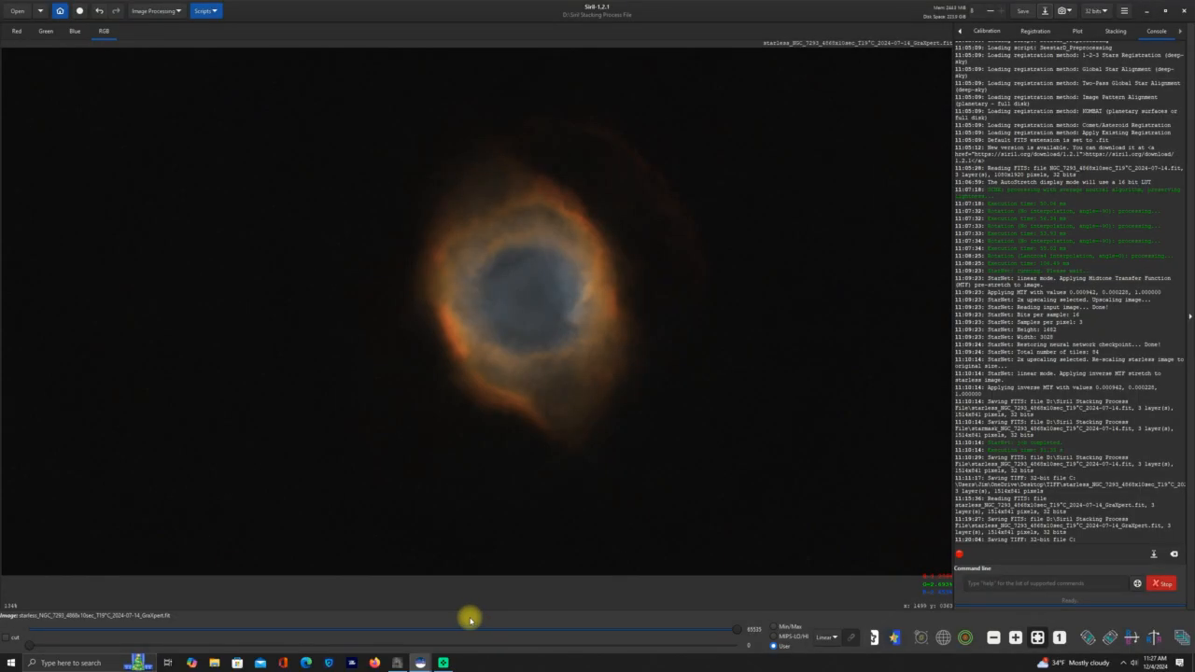
pyautogui.click(16, 14)
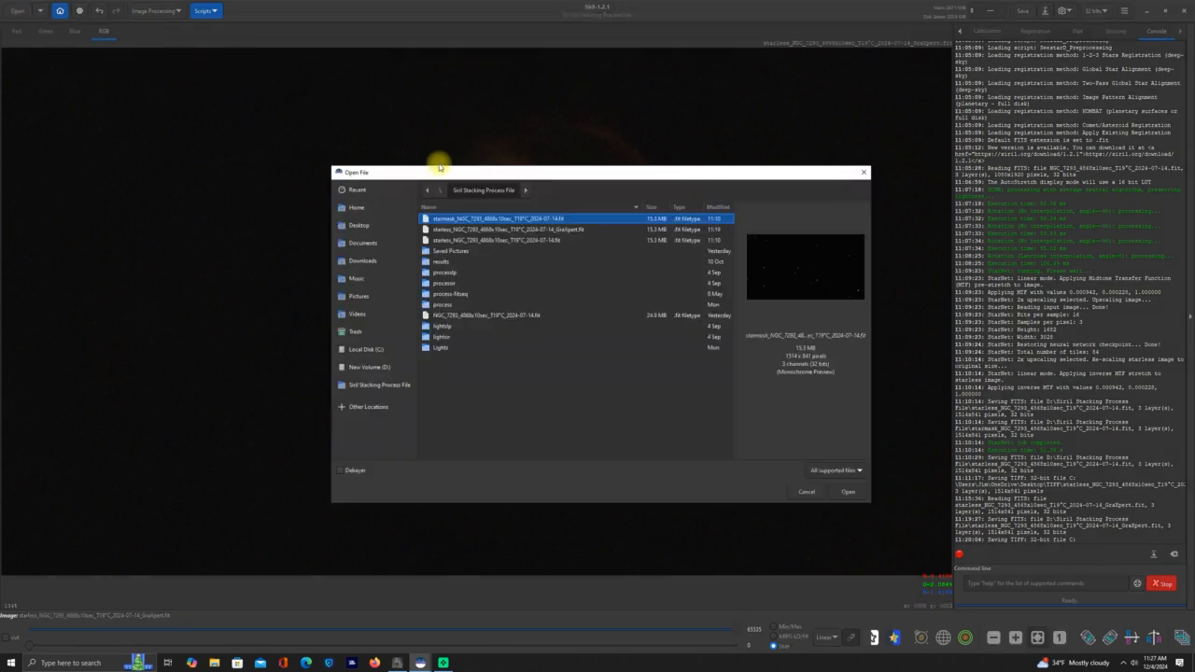
pyautogui.doubleClick(461, 217)
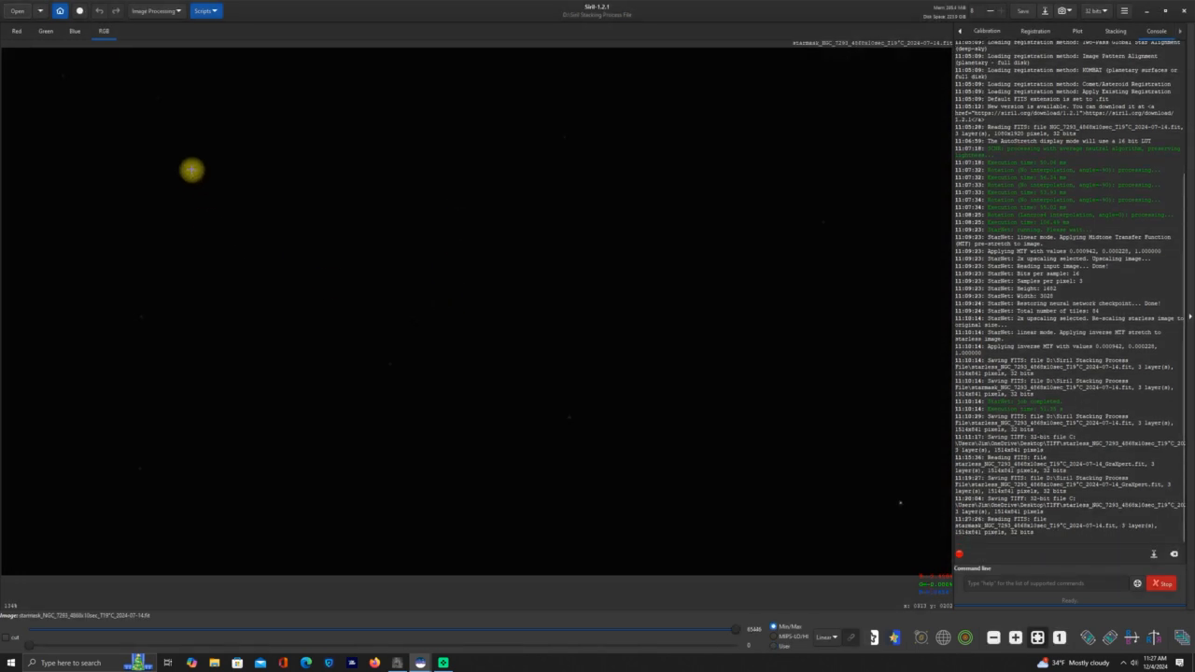
# Step: Stretch the star mask using a Modified arcsinh transform with a stretch factor of about 7.4, and save the FITS file
pyautogui.click(178, 12)
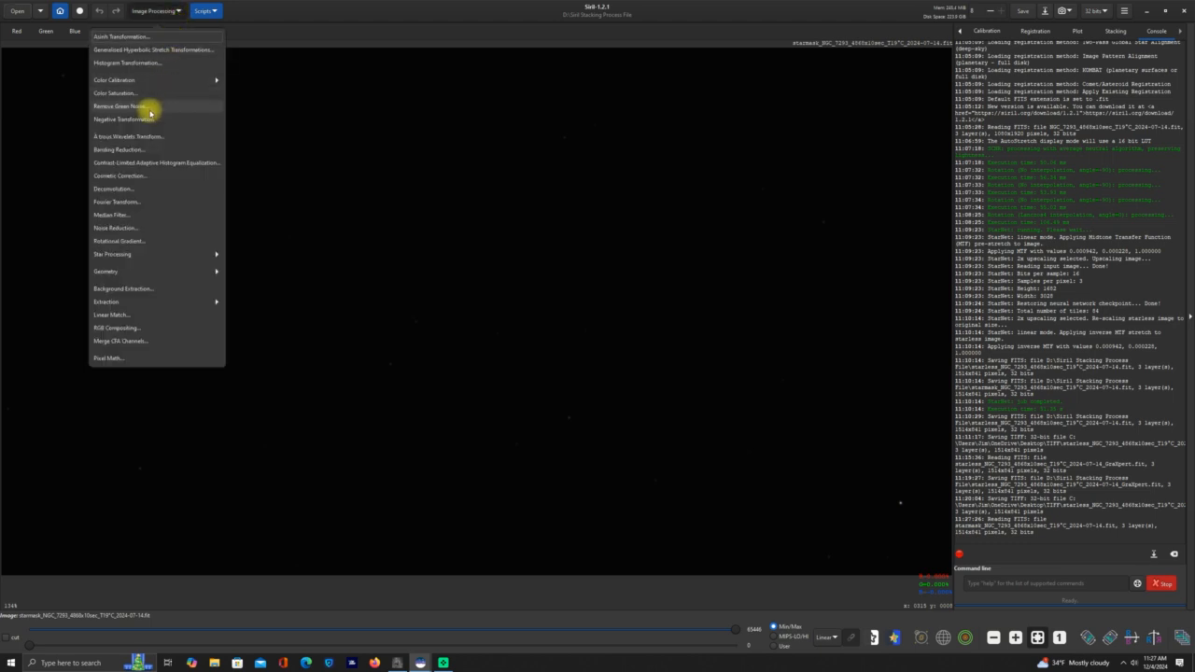
pyautogui.click(153, 48)
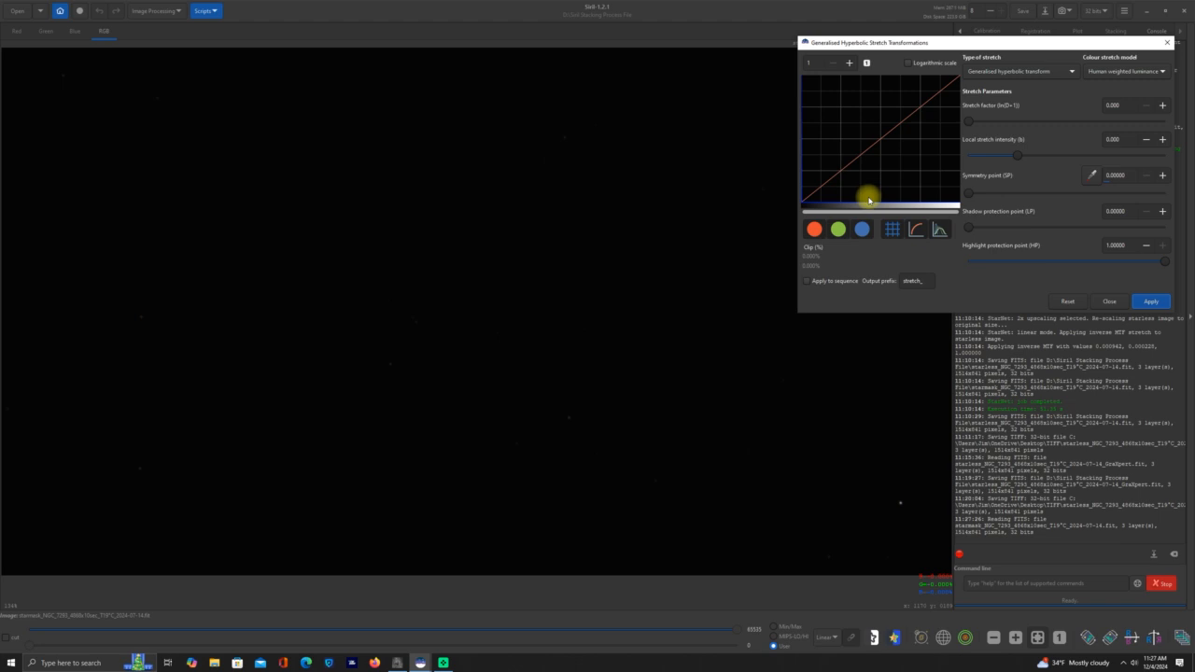
pyautogui.click(1071, 73)
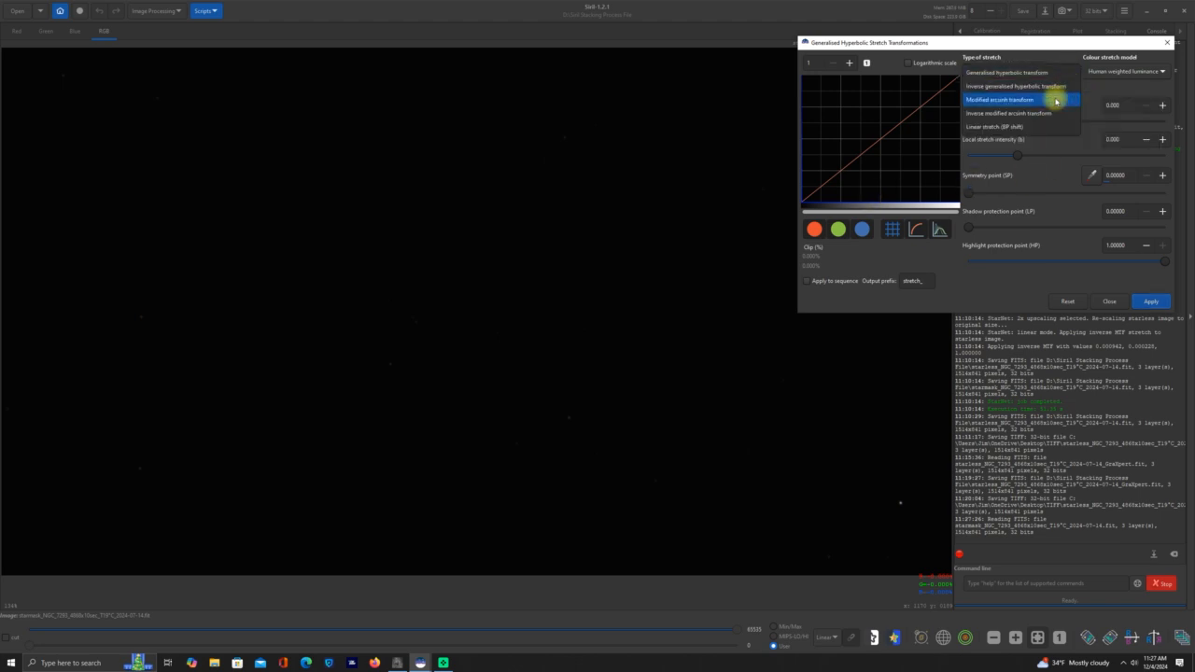
pyautogui.click(1047, 103)
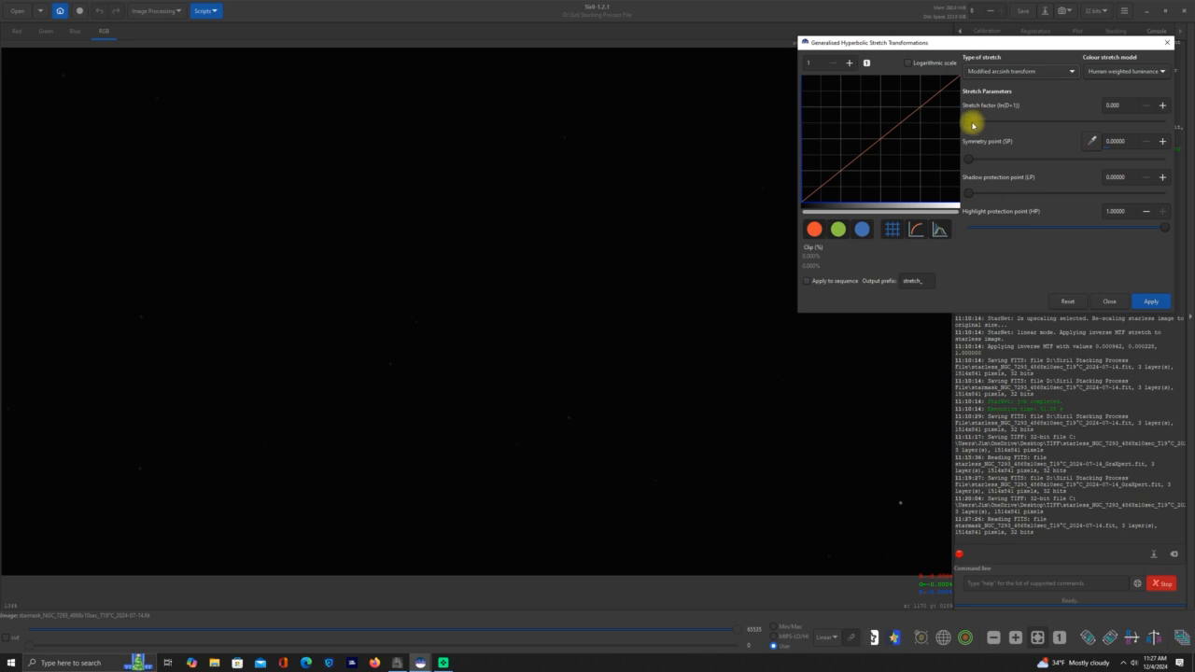
pyautogui.moveTo(971, 122); pyautogui.dragTo(1117, 128)
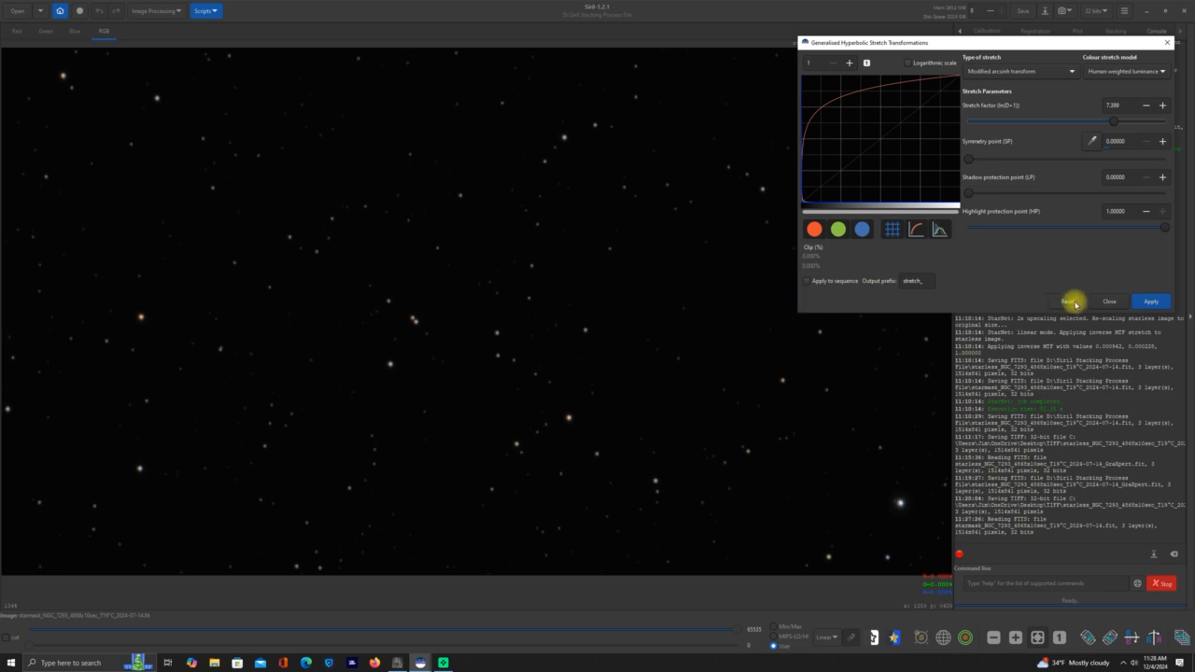
pyautogui.click(1159, 300)
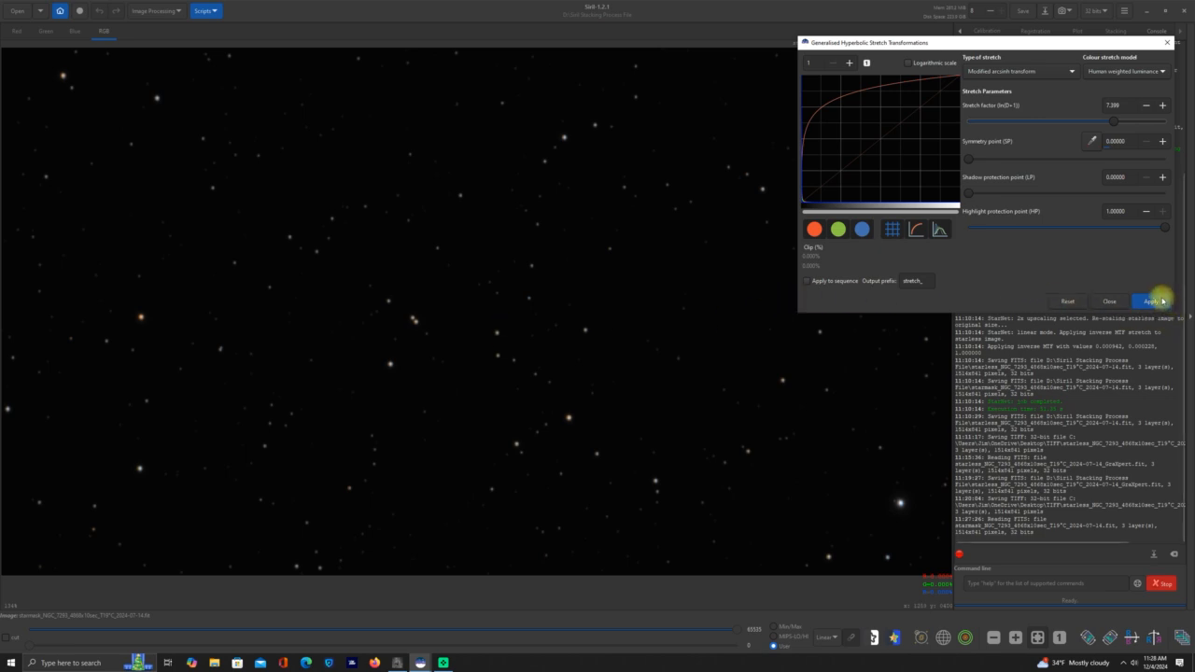
pyautogui.click(1109, 300)
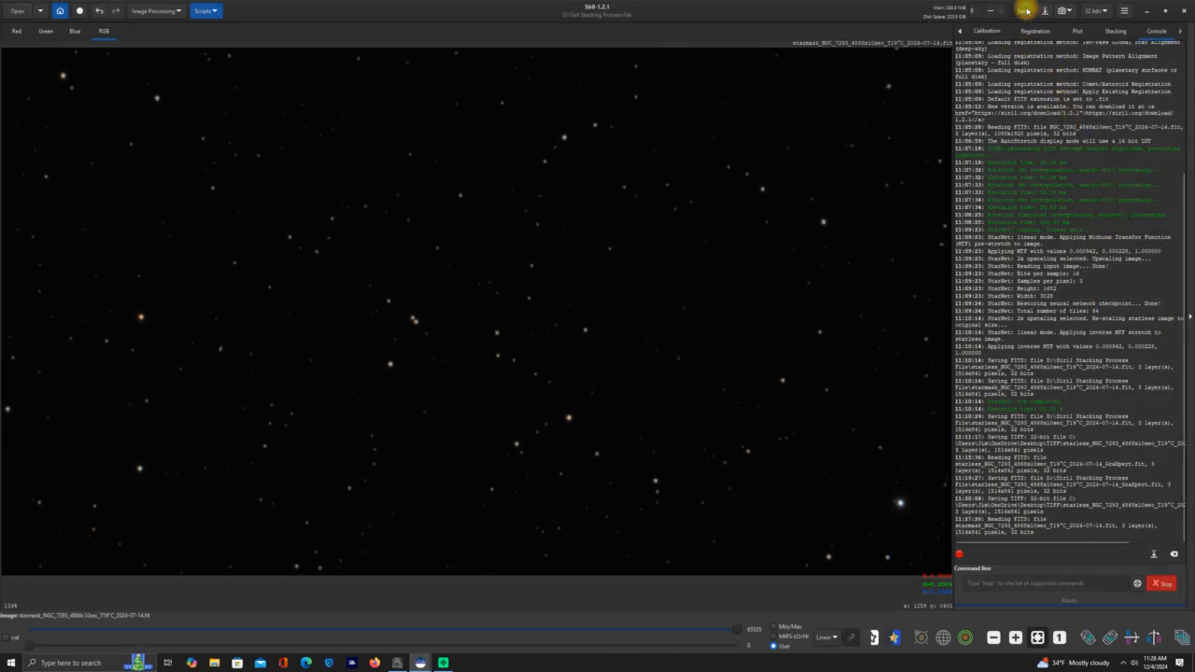
pyautogui.click(1024, 10)
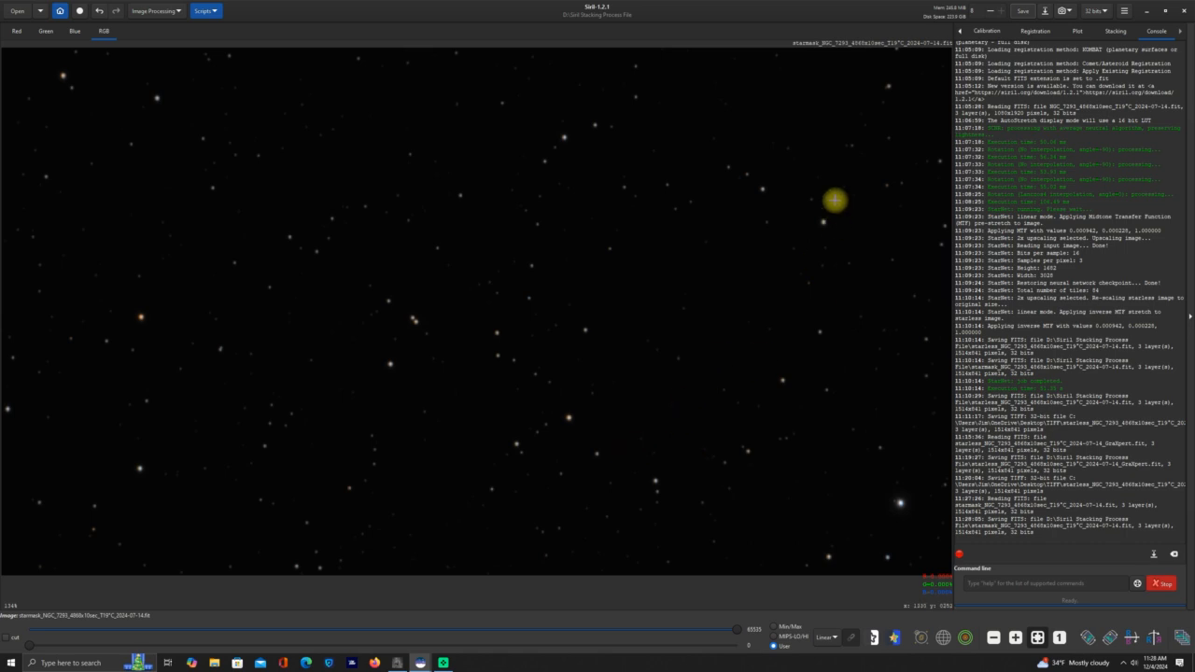
# Step: Save the star mask as a 32-bit floating point, uncompressed .tif file in the Desktop's TIFF folder
pyautogui.click(1047, 11)
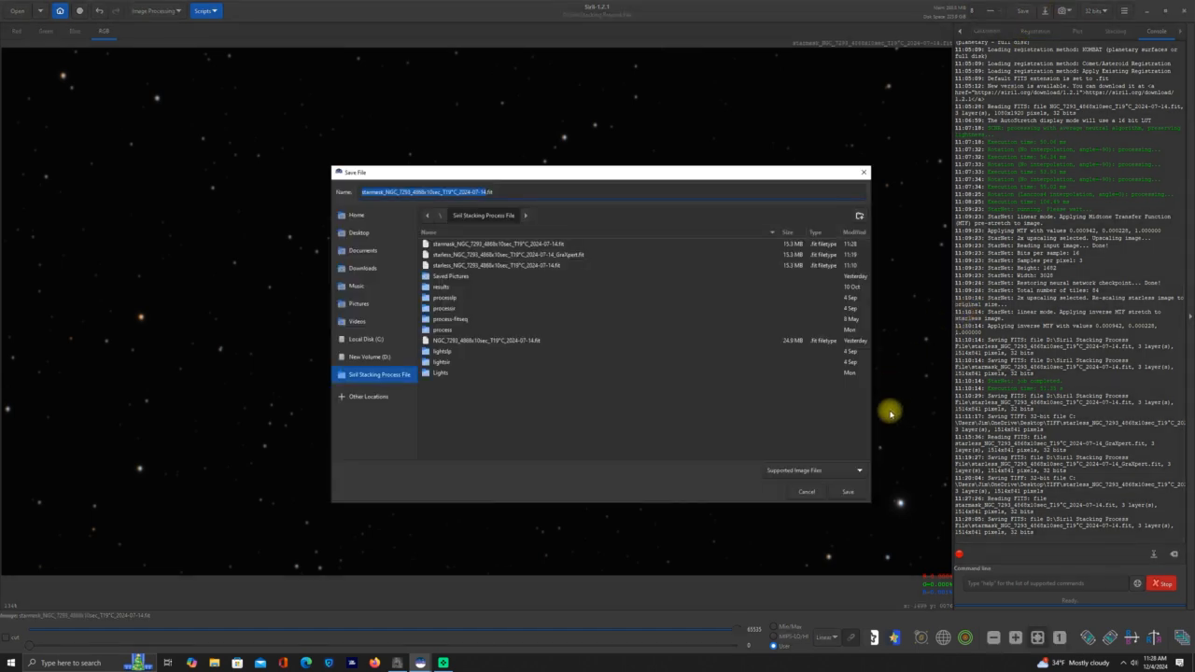
pyautogui.click(854, 471)
pyautogui.click(807, 446)
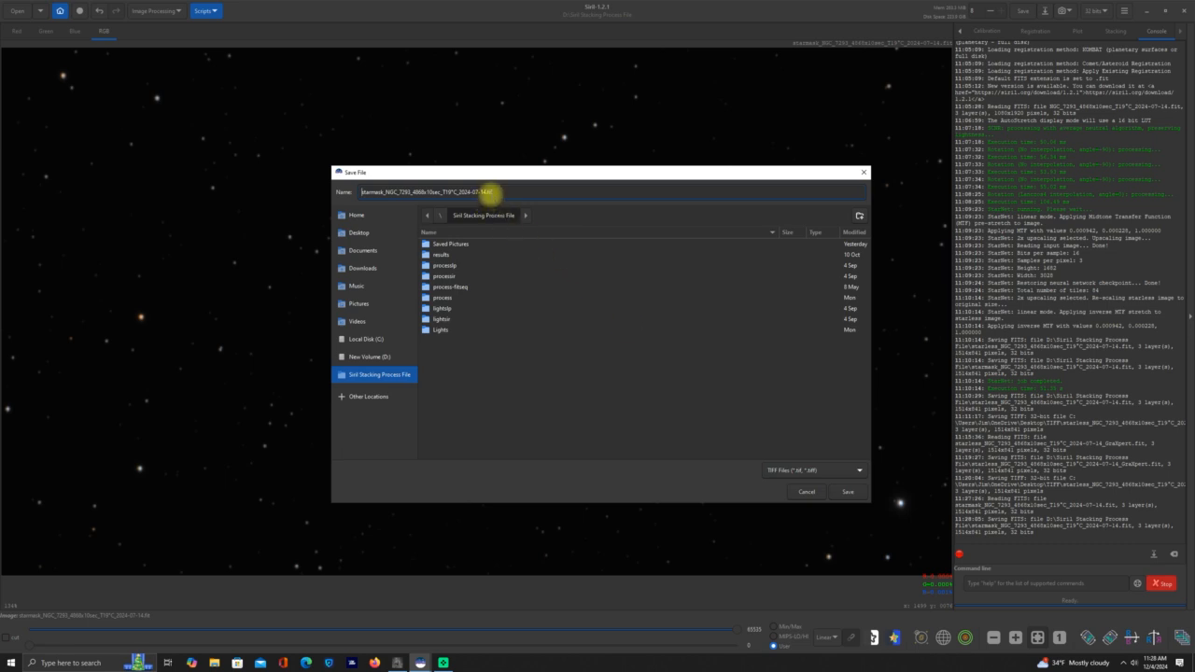
pyautogui.click(359, 233)
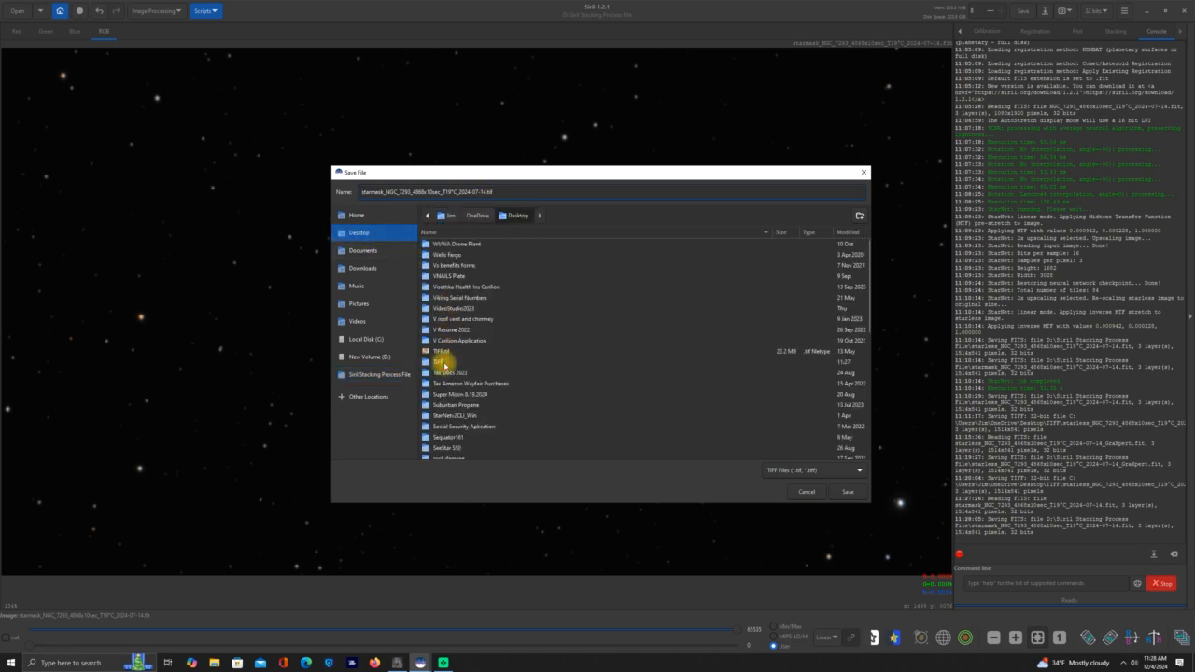
pyautogui.doubleClick(445, 363)
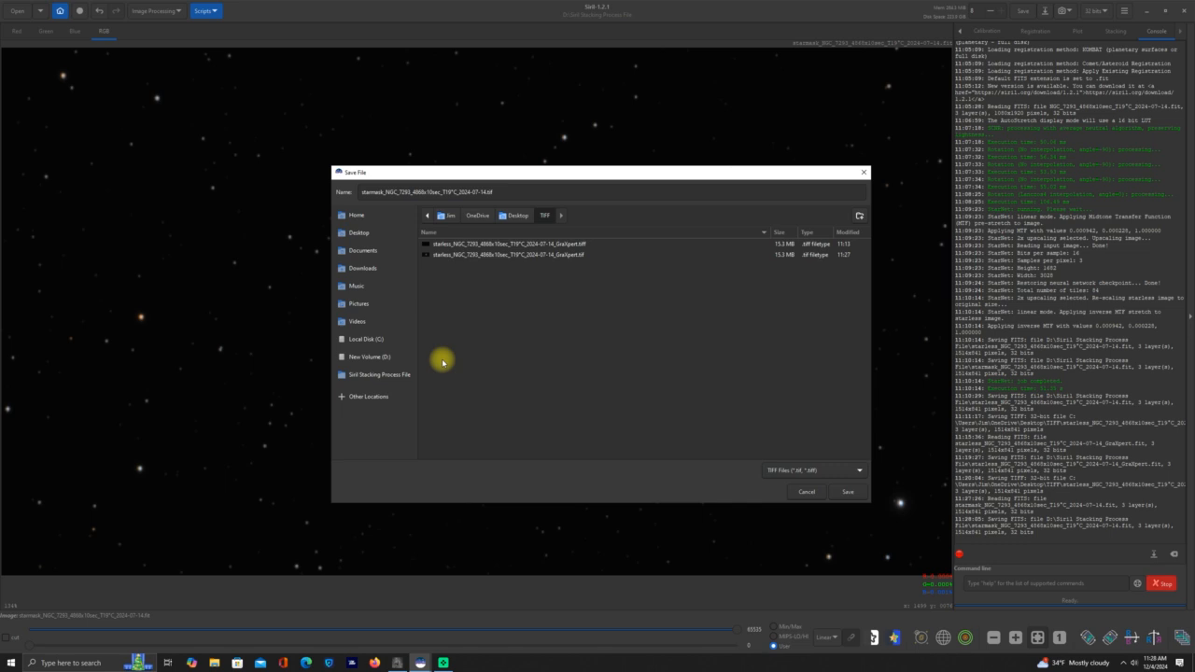
pyautogui.click(852, 493)
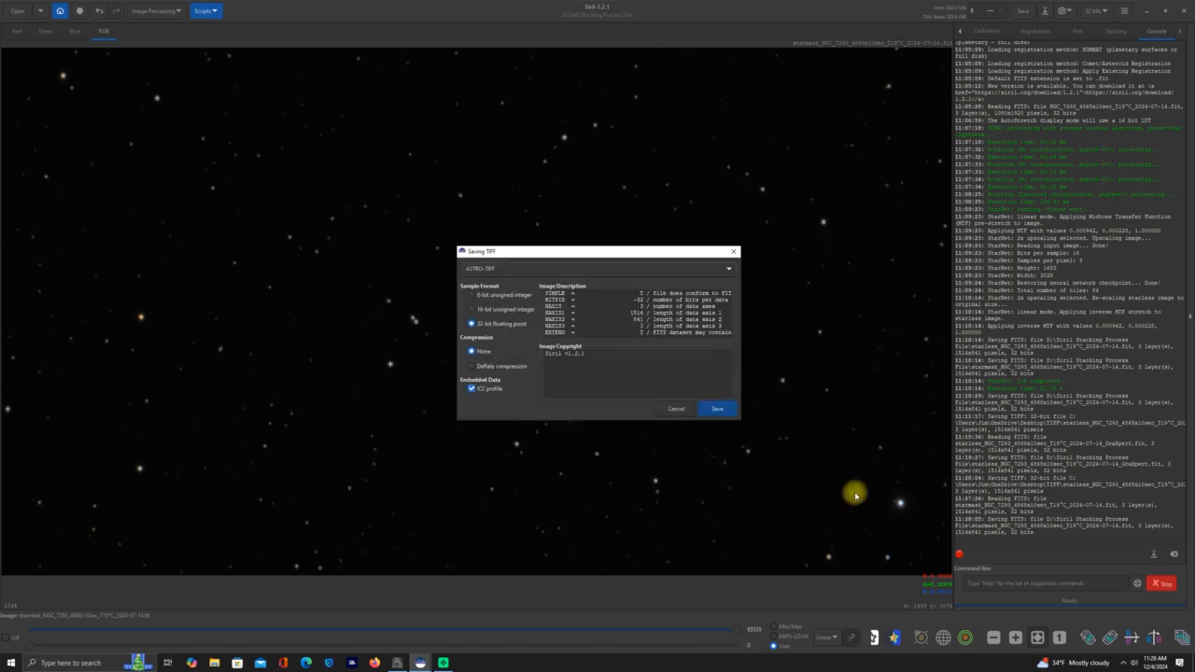
pyautogui.click(717, 409)
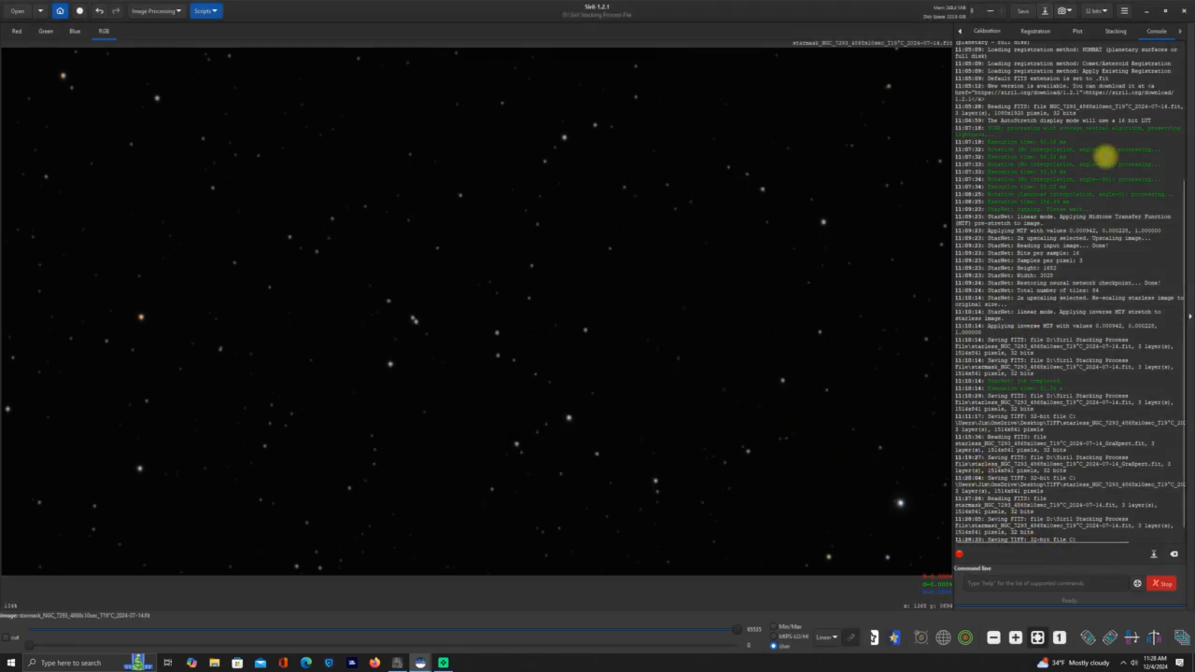
# Step: Minimize Siril, open the desktop TIFF folder and delete the dark, unedited starless image
pyautogui.click(1150, 11)
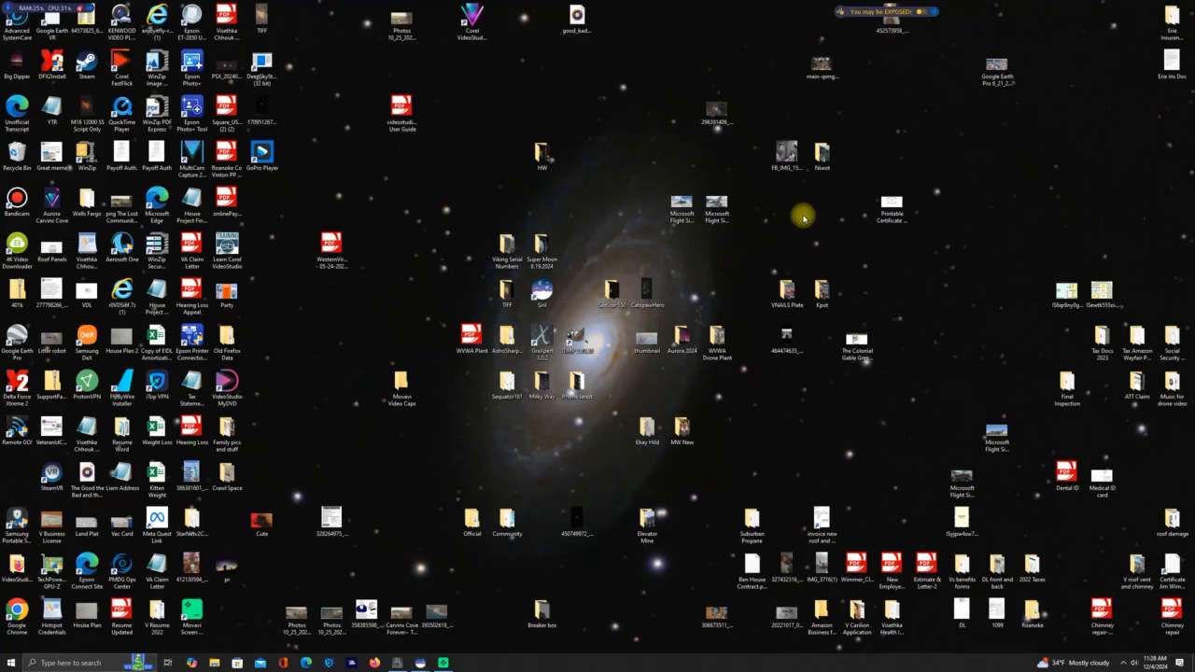
pyautogui.doubleClick(504, 297)
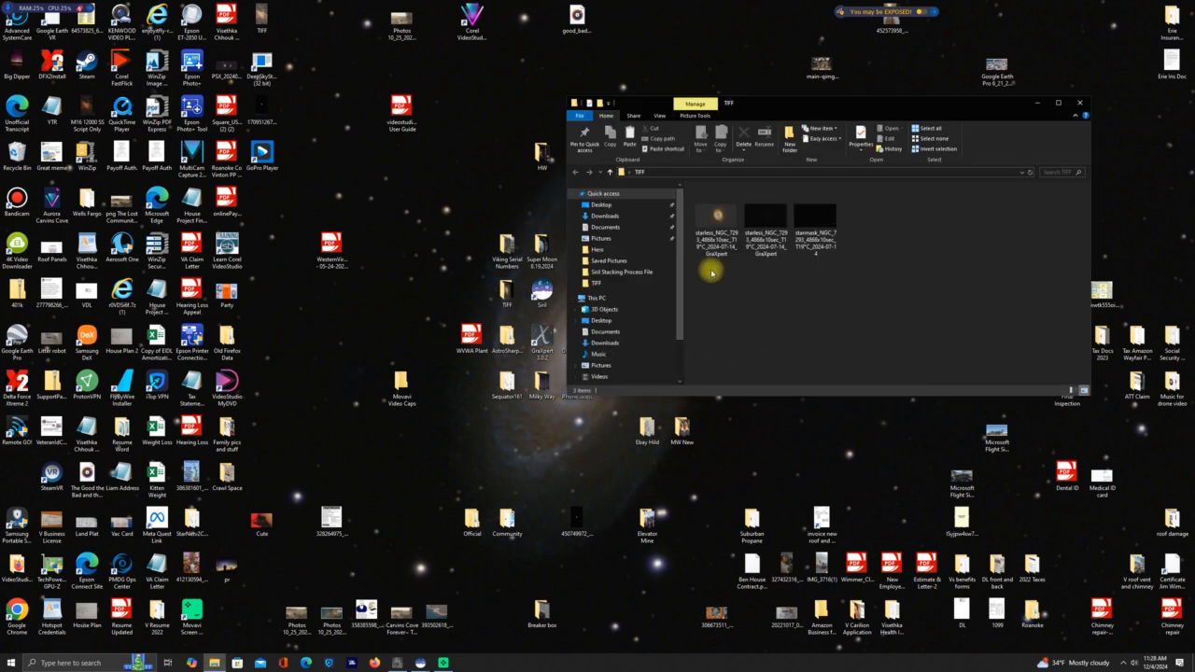
pyautogui.moveTo(720, 246)
pyautogui.click(774, 229)
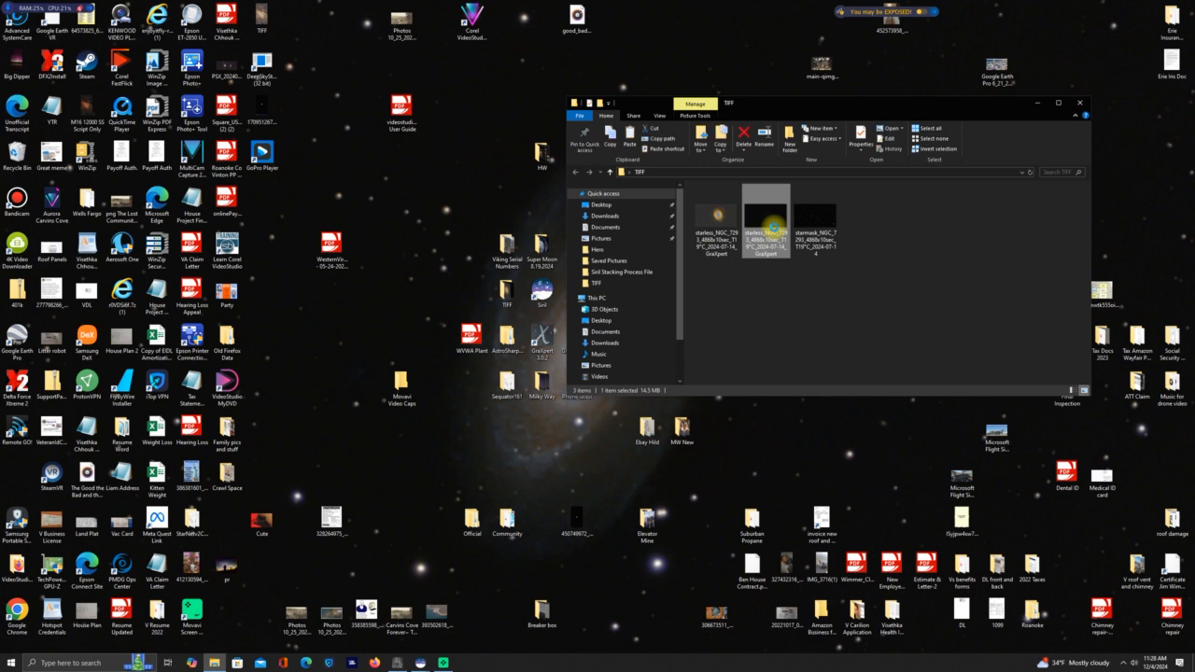
pyautogui.rightClick(774, 228)
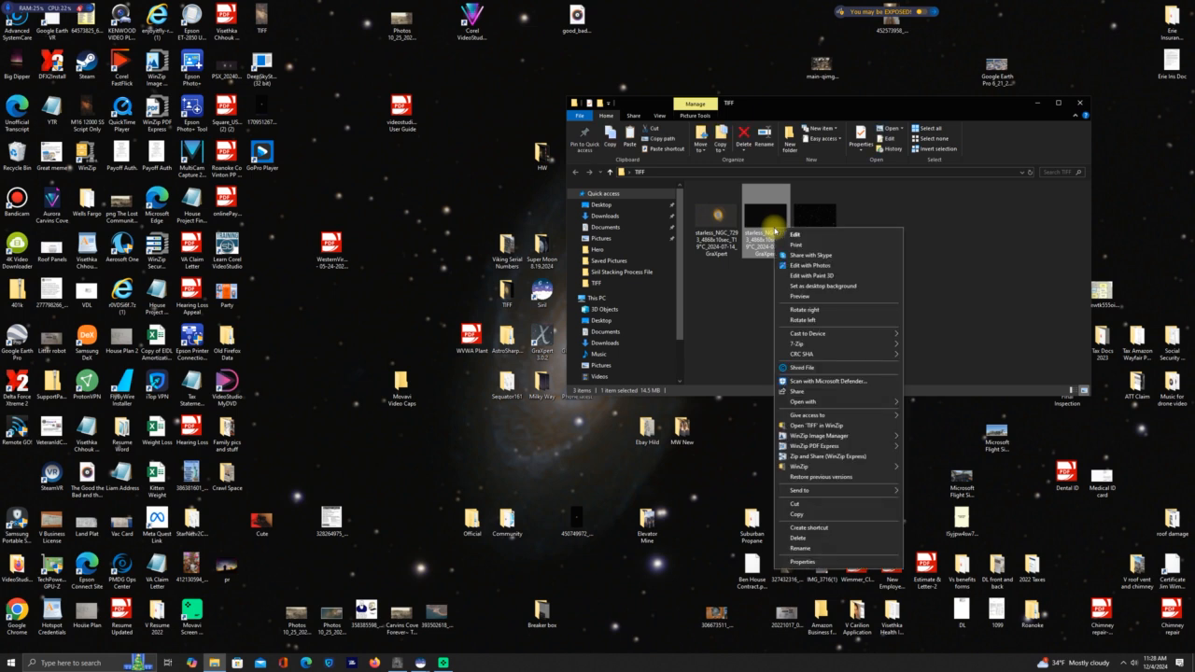
pyautogui.click(807, 539)
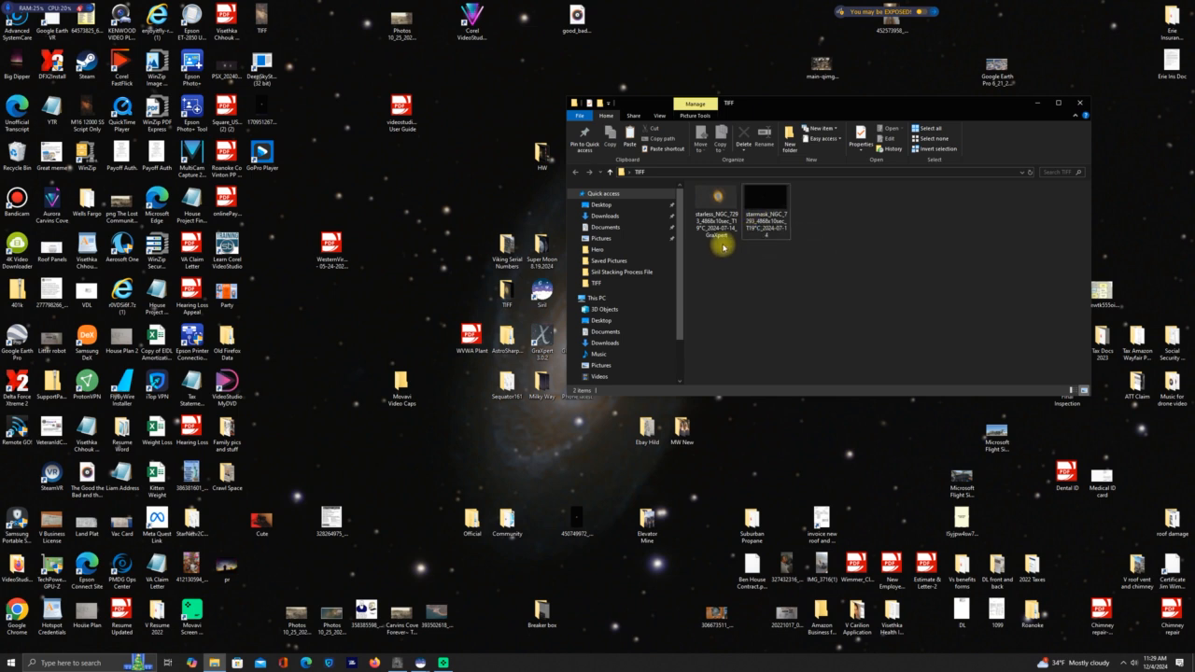
# Step: Check the remaining starless and starmask images in the TIFF folder and close the folder
pyautogui.click(722, 207)
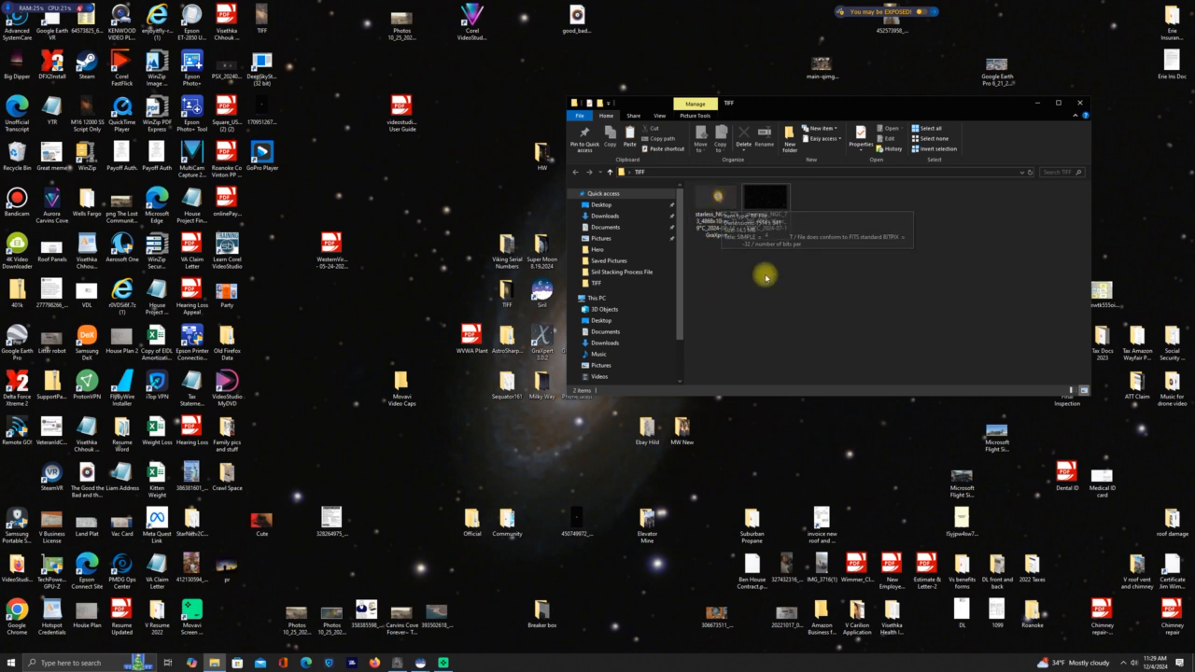
pyautogui.moveTo(781, 200)
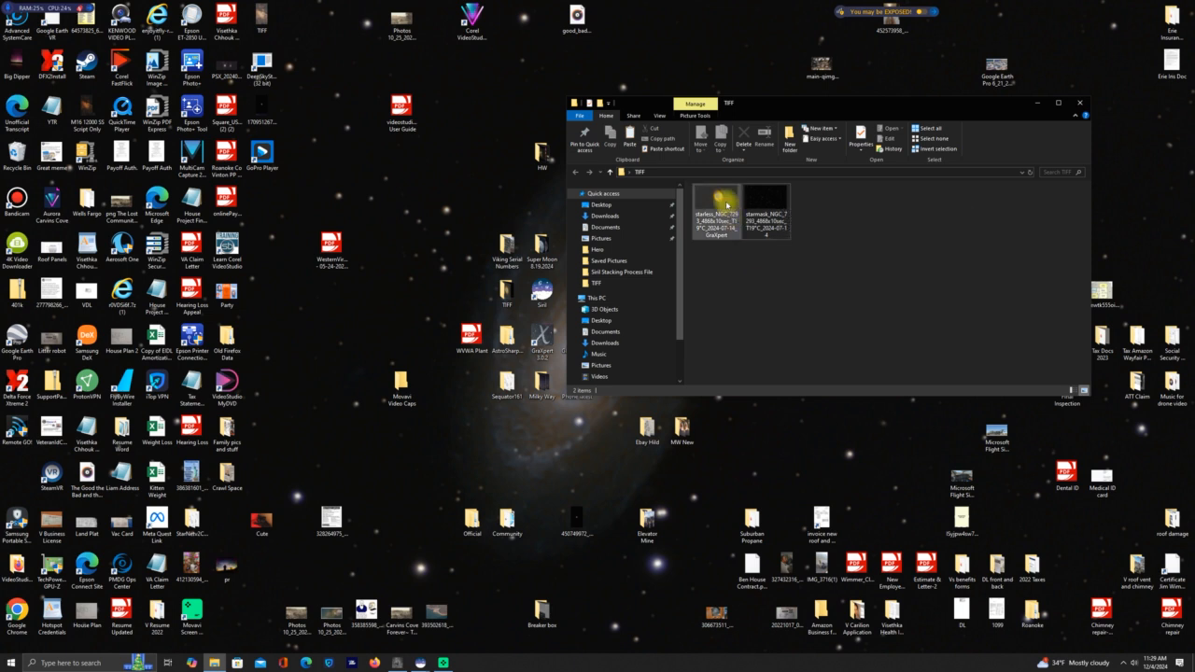
pyautogui.moveTo(727, 203)
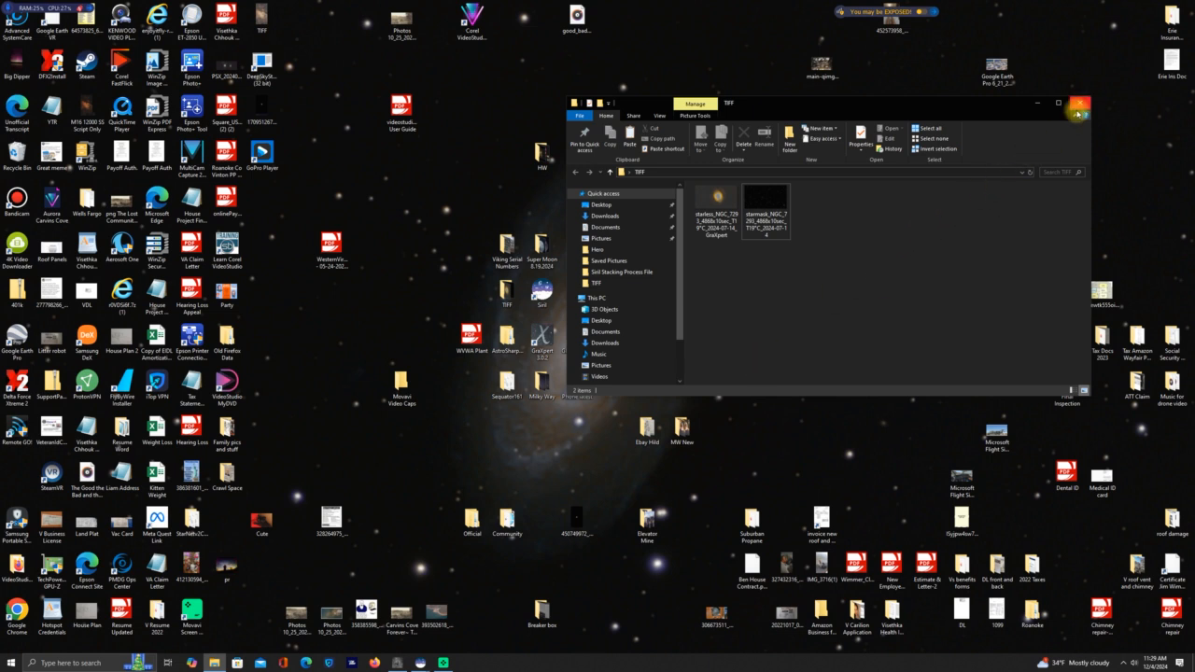
pyautogui.click(1080, 103)
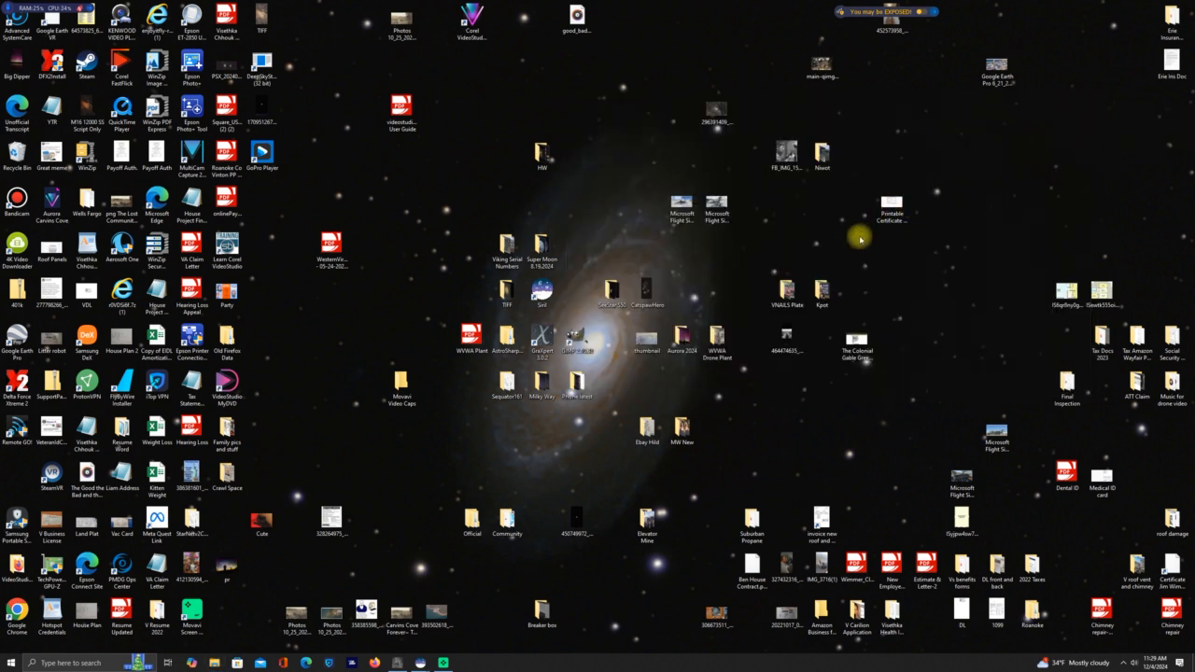
# Step: Switch to Deep Sky DeTools, choose the Second Beta model and load the starless NGC 7293 image from the TIFF folder
pyautogui.click(398, 663)
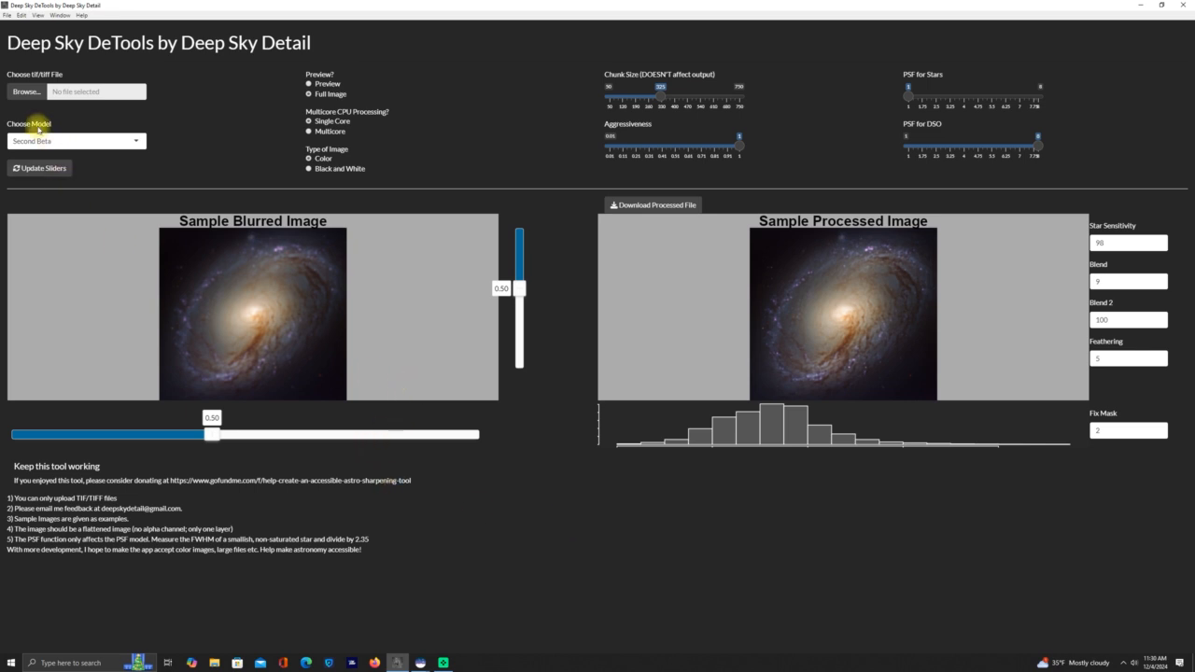
pyautogui.click(131, 143)
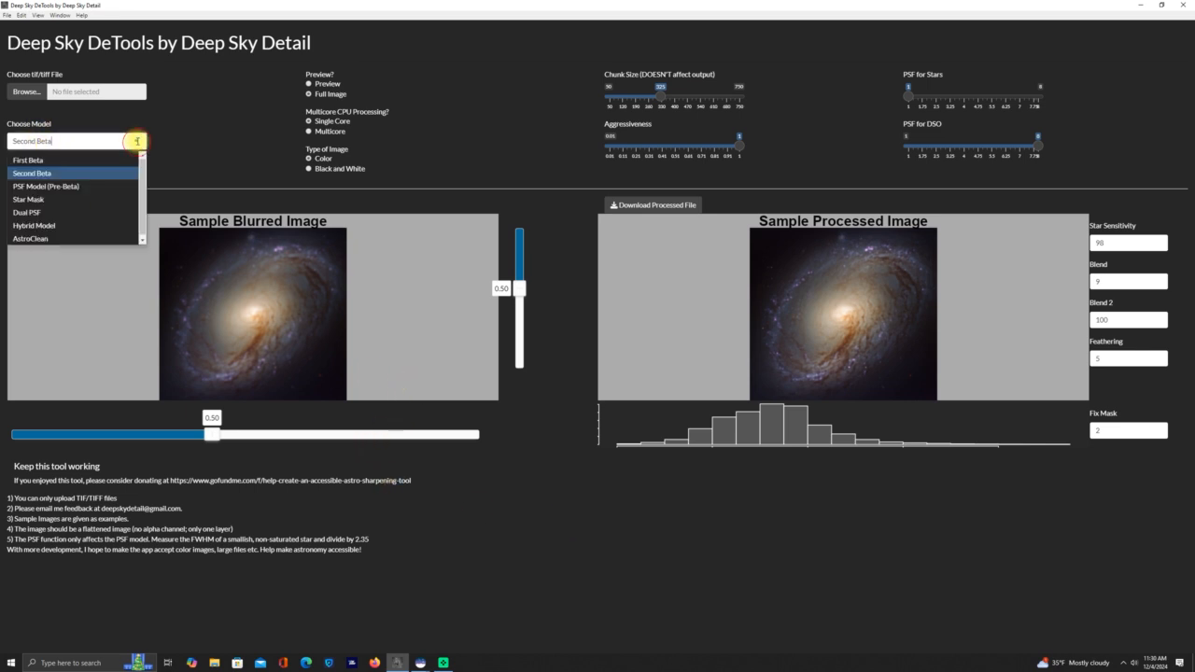
pyautogui.click(75, 174)
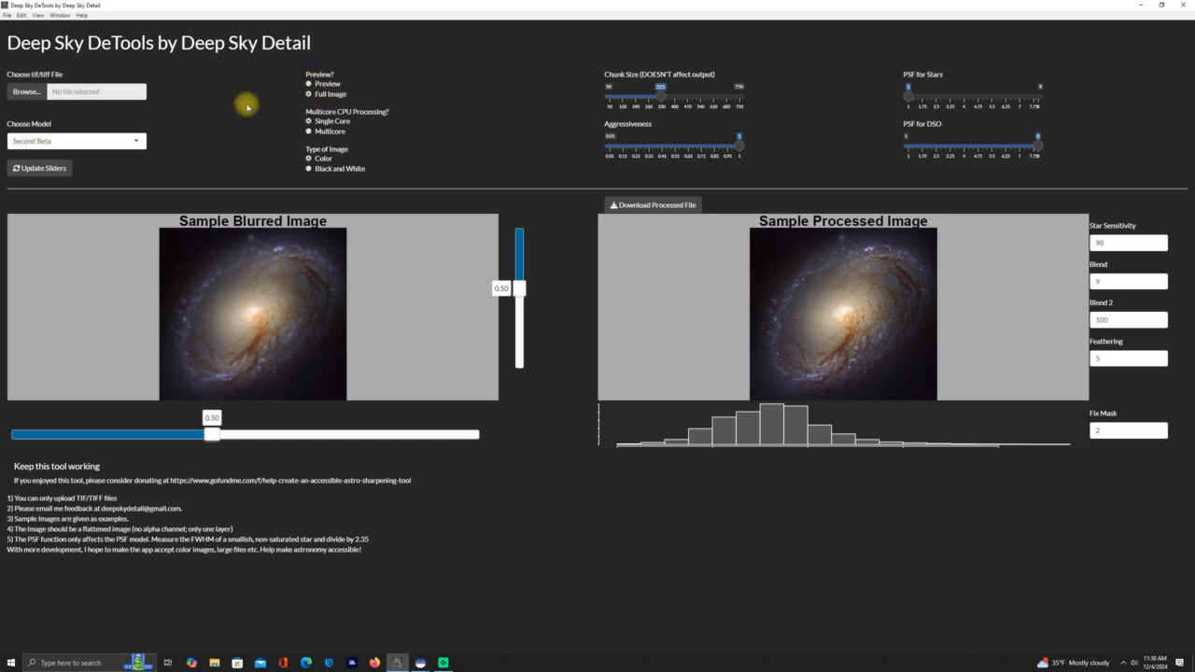
pyautogui.click(25, 91)
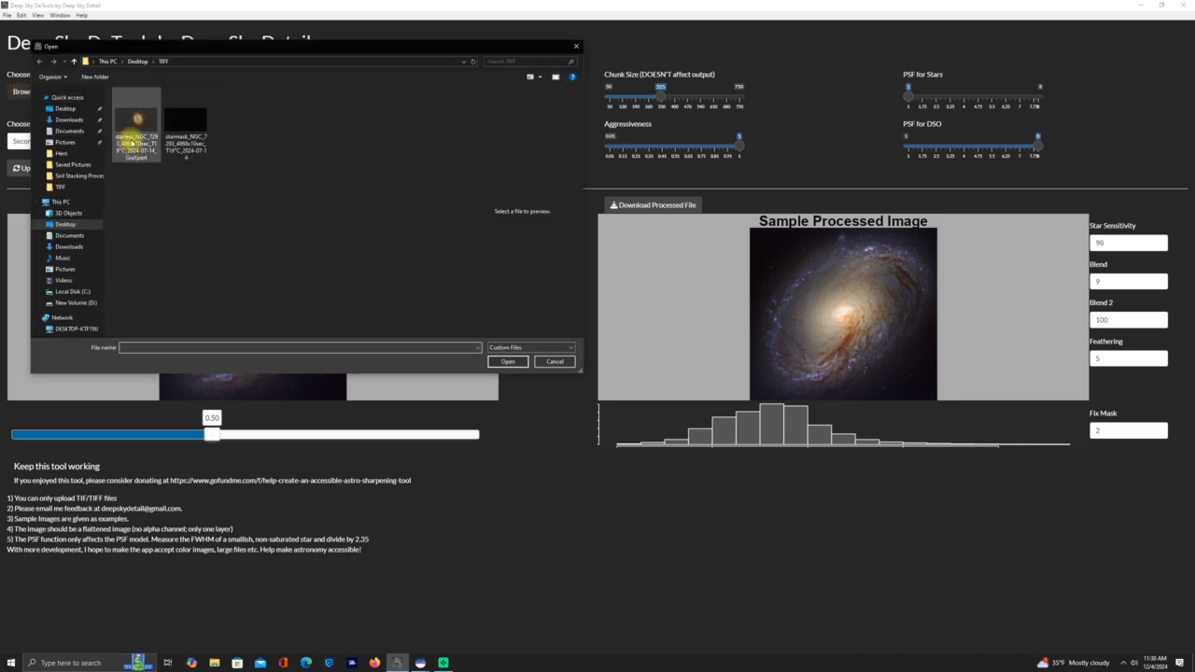
pyautogui.doubleClick(136, 124)
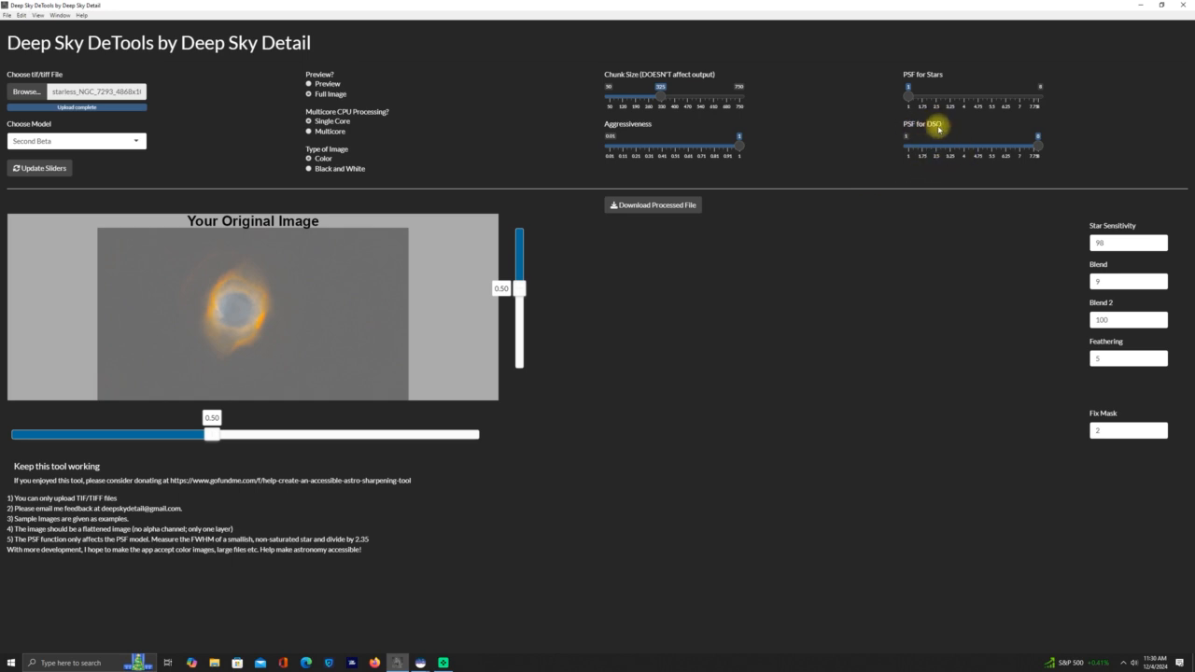
# Step: Process the starless image with PSF for Stars at 1 and PSF for DSO at maximum, saving it as Processed_2024-12-04 in the TIFF folder
pyautogui.moveTo(1028, 149); pyautogui.dragTo(1193, 186)
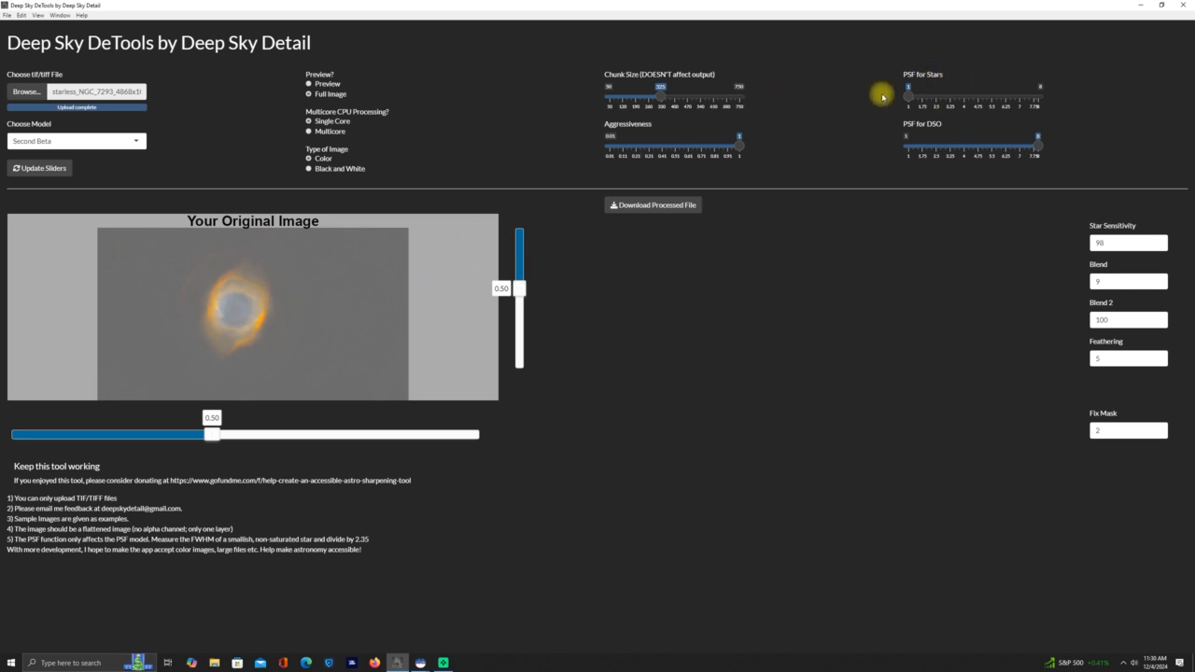
pyautogui.moveTo(905, 98)
pyautogui.mouseDown()
pyautogui.moveTo(971, 100)
pyautogui.moveTo(902, 104)
pyautogui.mouseUp()
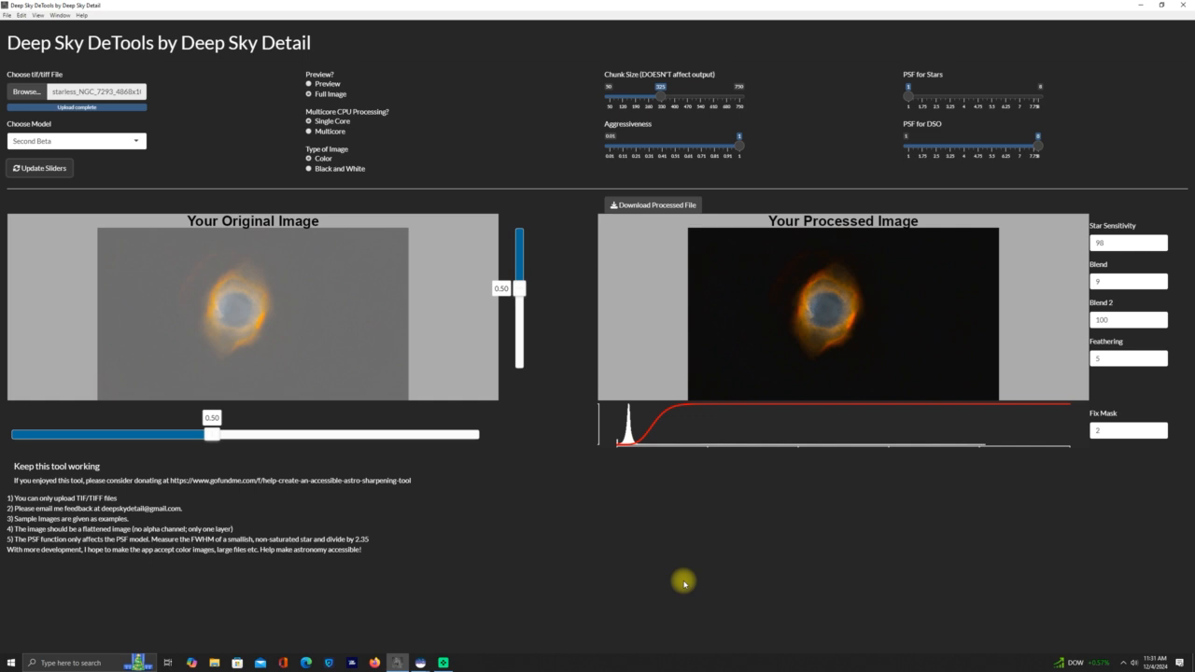
pyautogui.click(673, 205)
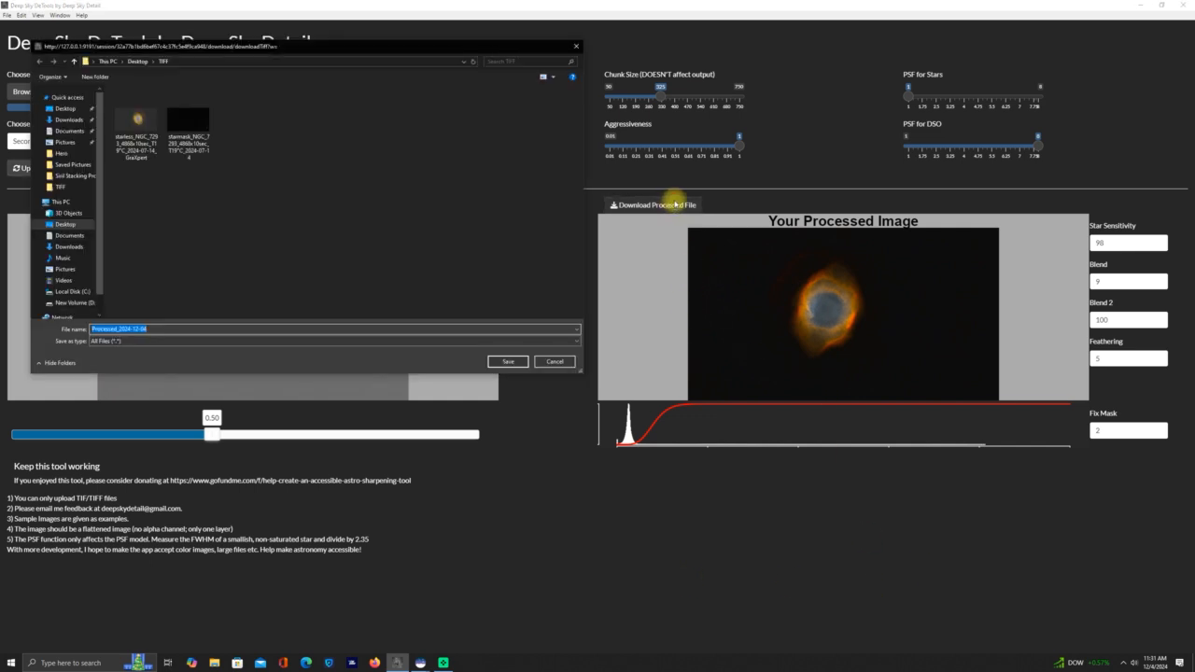
pyautogui.click(508, 361)
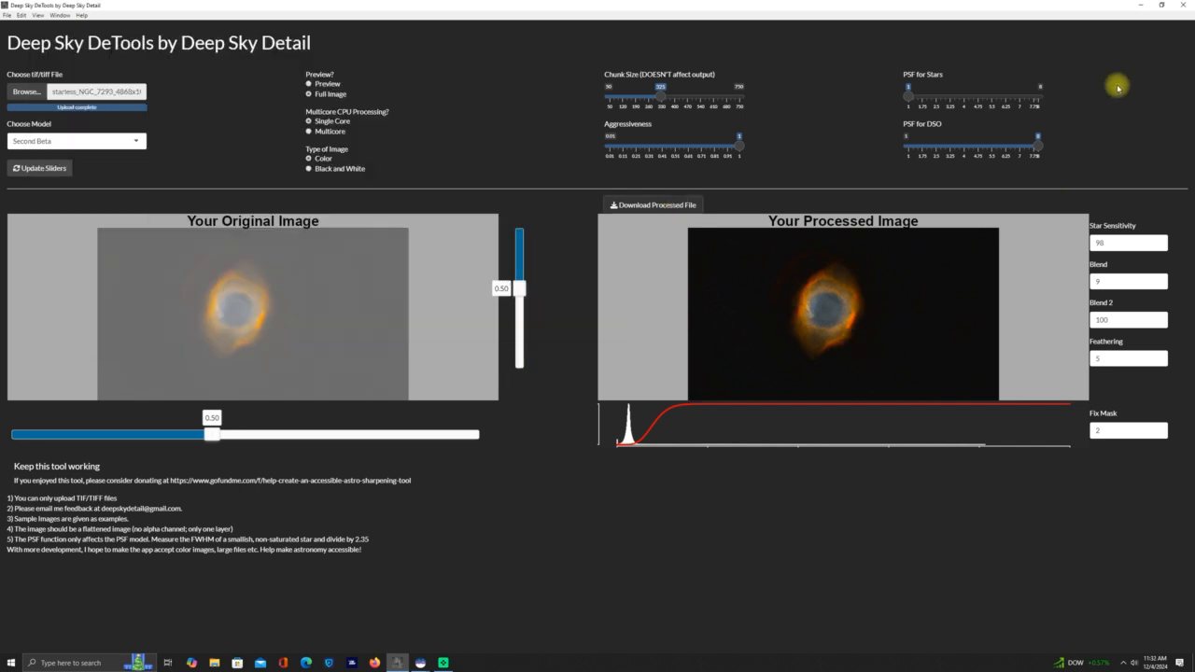
# Step: Minimize Deep Sky DeTools and open the starless original and Processed_2024-12-04 side by side from the desktop's TIFF folder
pyautogui.click(1141, 6)
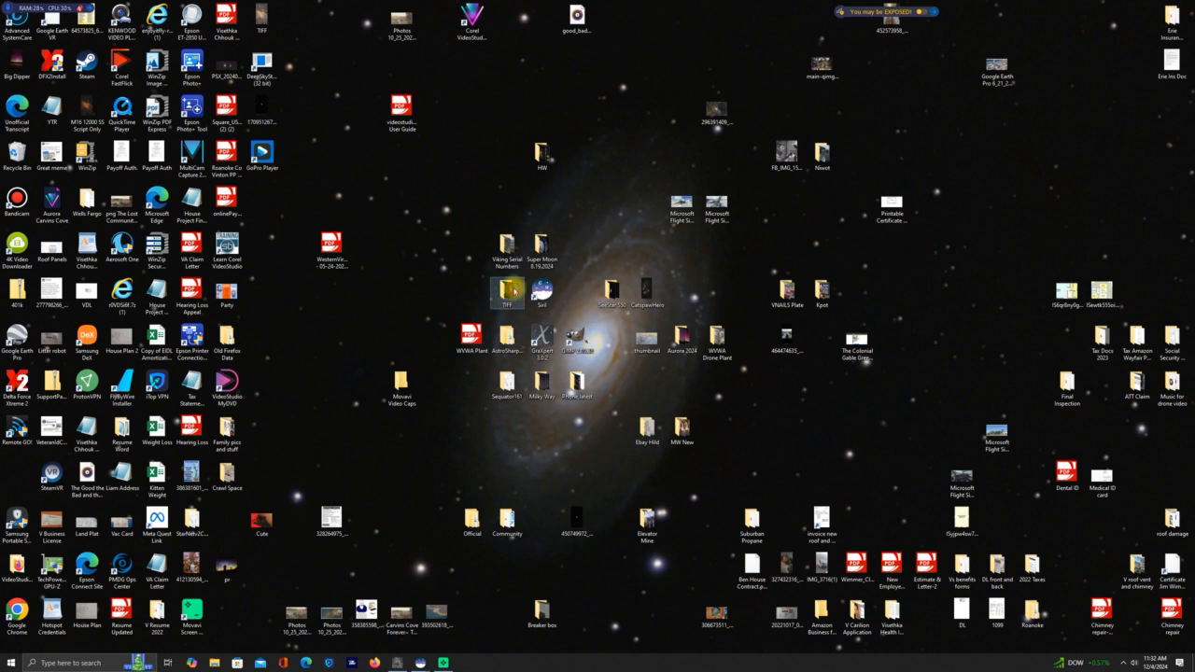
pyautogui.doubleClick(511, 290)
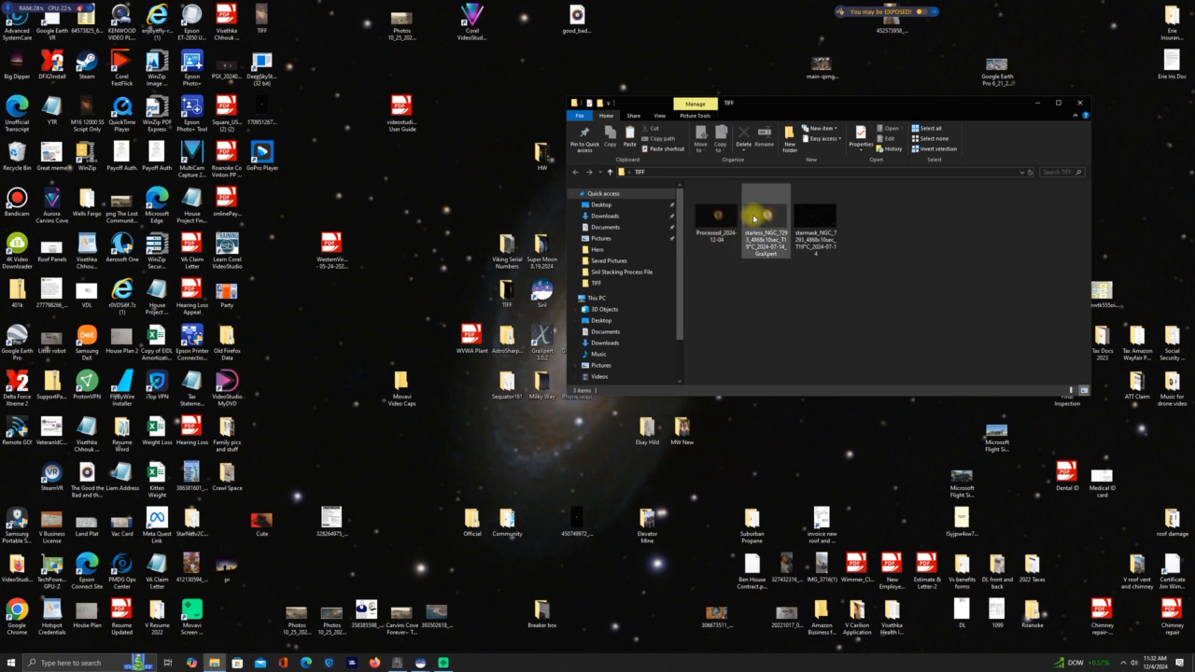
pyautogui.doubleClick(754, 219)
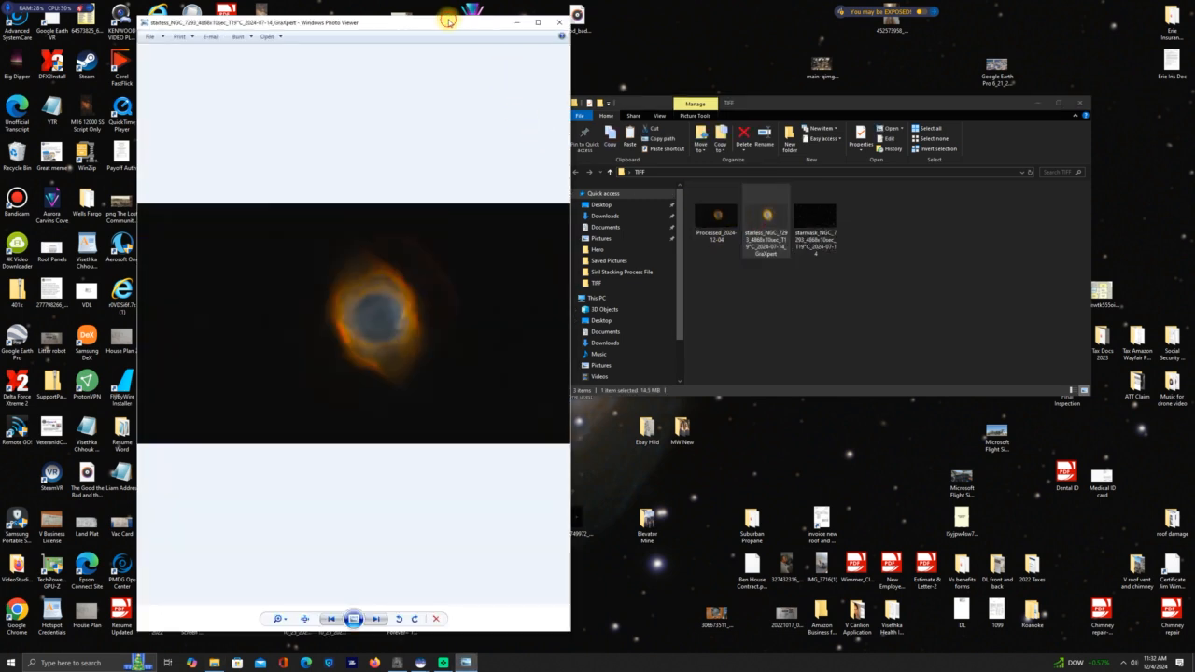
pyautogui.moveTo(448, 20); pyautogui.dragTo(297, 20)
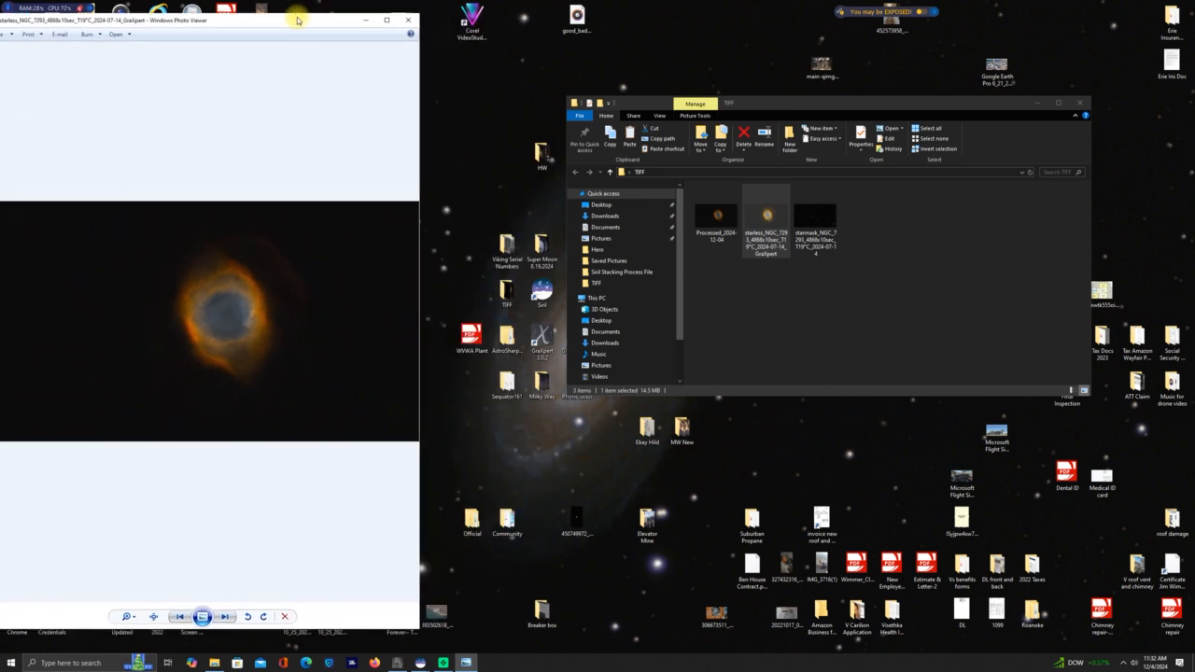
pyautogui.click(716, 218)
pyautogui.doubleClick(716, 218)
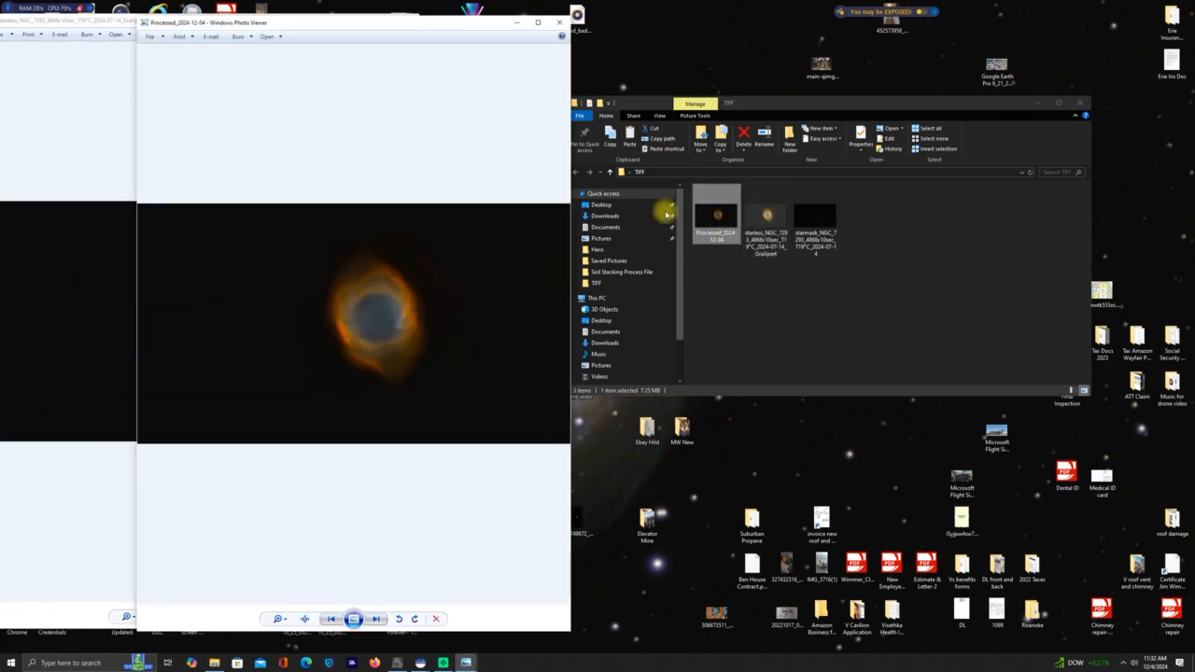
pyautogui.moveTo(357, 23); pyautogui.dragTo(625, 18)
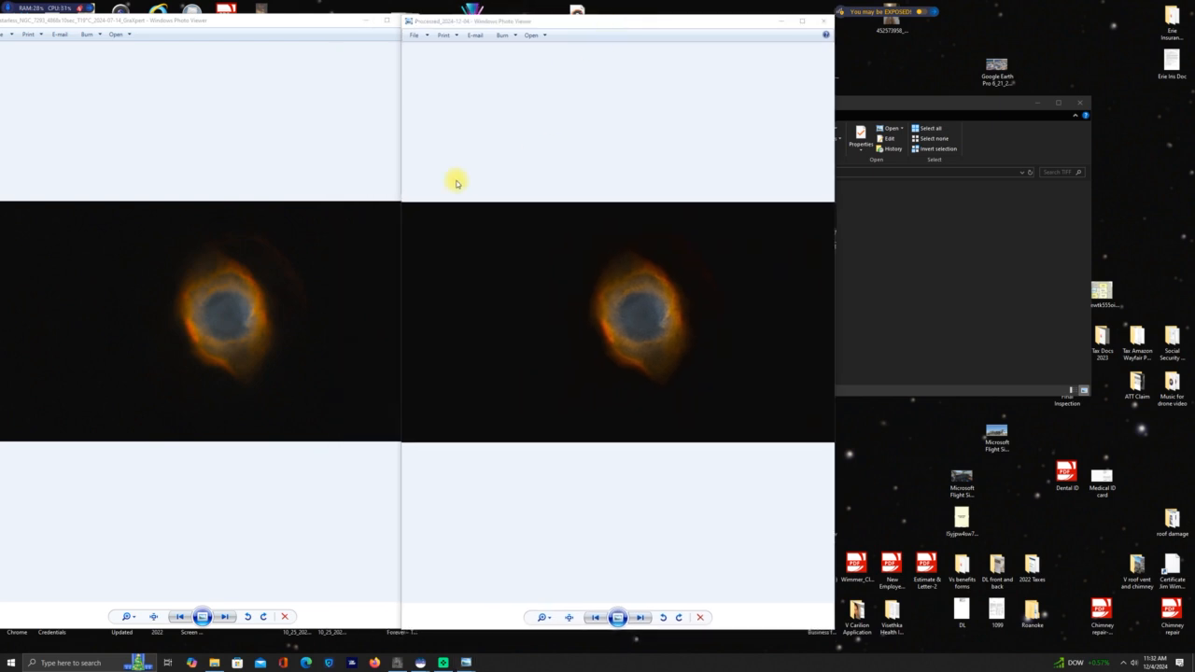
# Step: Compare the nebula's detail in the original and processed starless images up close, and close both image viewers
pyautogui.scroll(5, 238, 333)
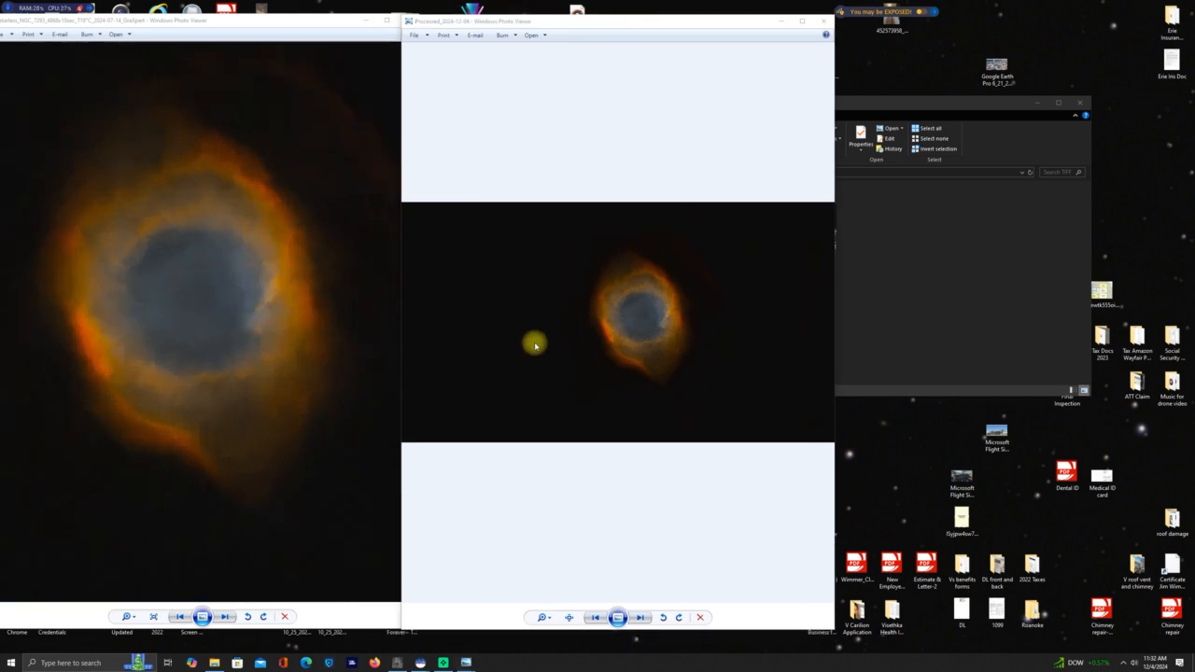
pyautogui.scroll(4, 535, 346)
pyautogui.moveTo(638, 309); pyautogui.dragTo(485, 303)
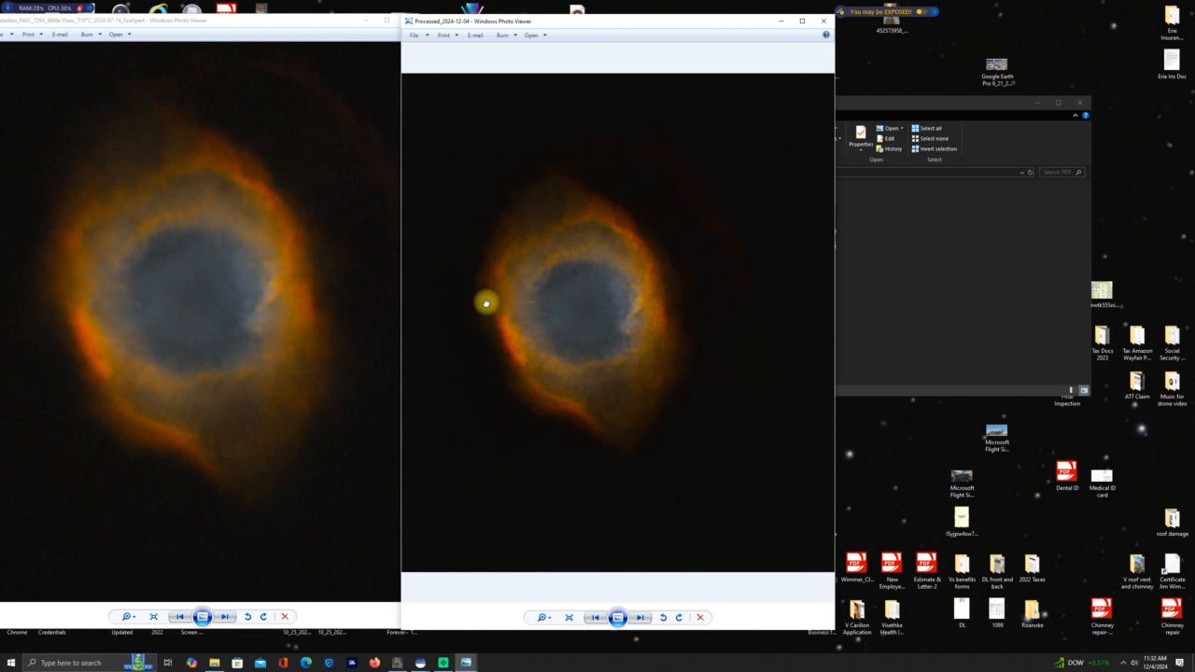
pyautogui.scroll(2, 544, 299)
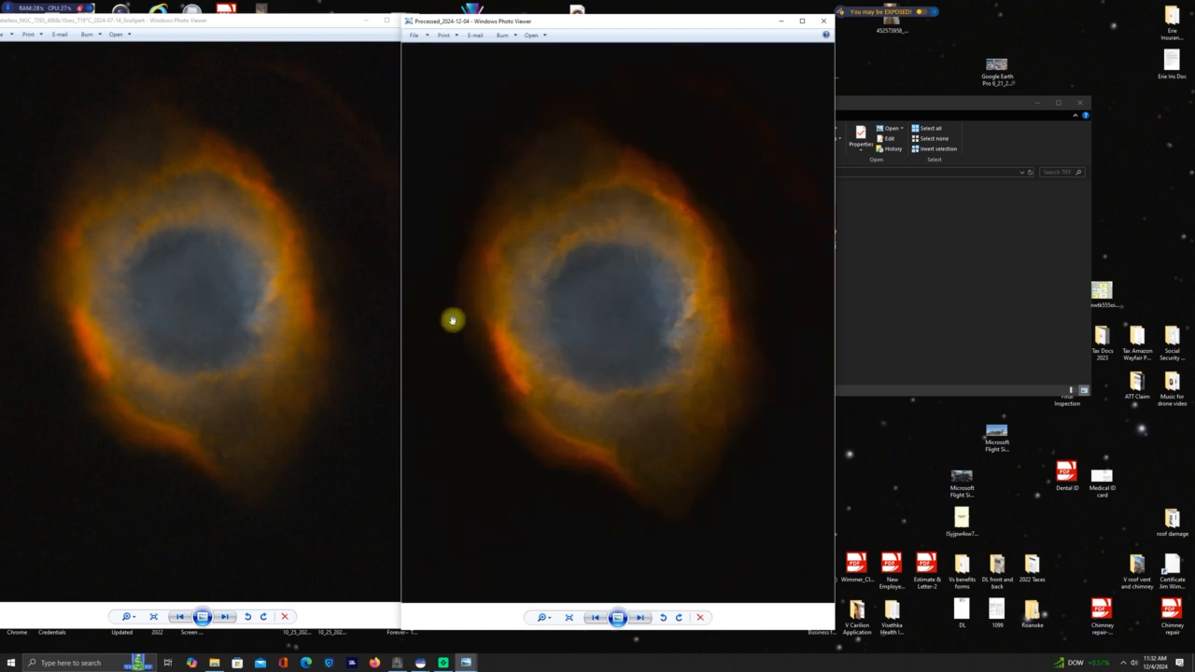
pyautogui.scroll(1, 521, 335)
pyautogui.scroll(-1, 524, 336)
pyautogui.moveTo(576, 331); pyautogui.dragTo(587, 282)
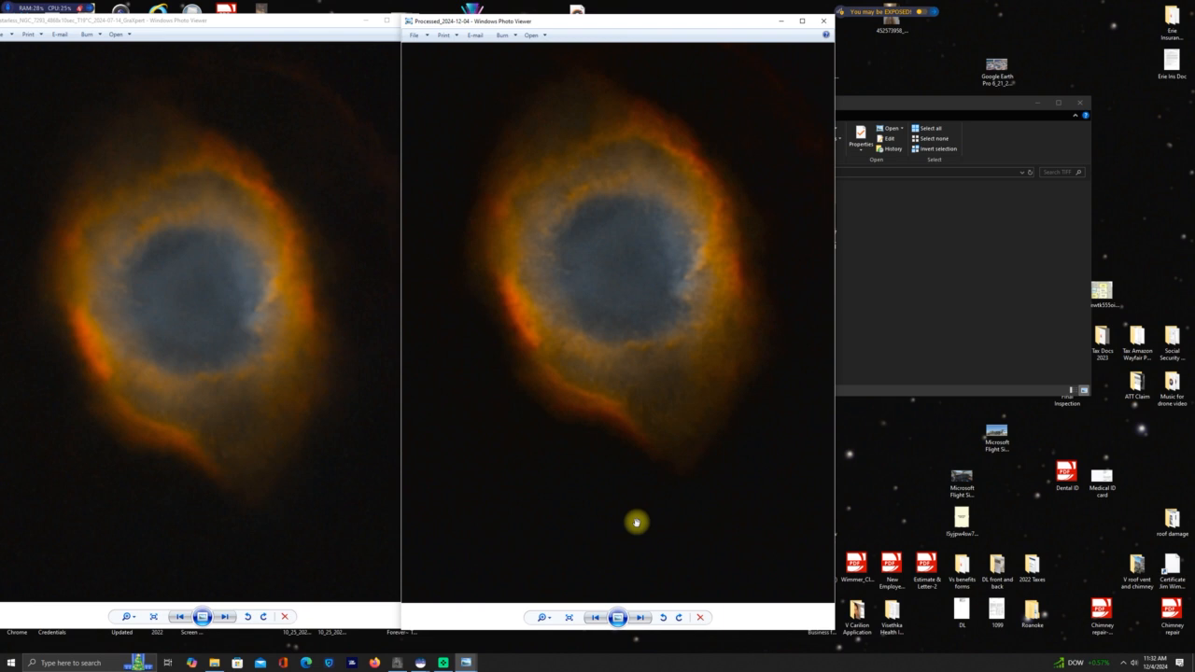
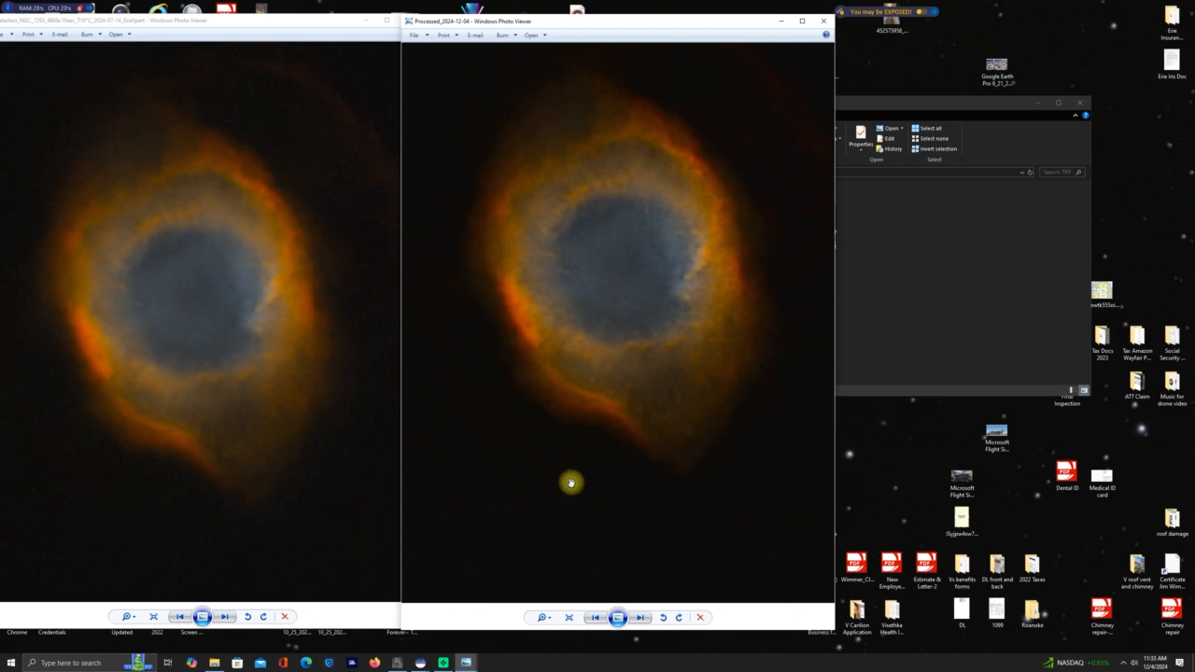
pyautogui.scroll(-2, 572, 483)
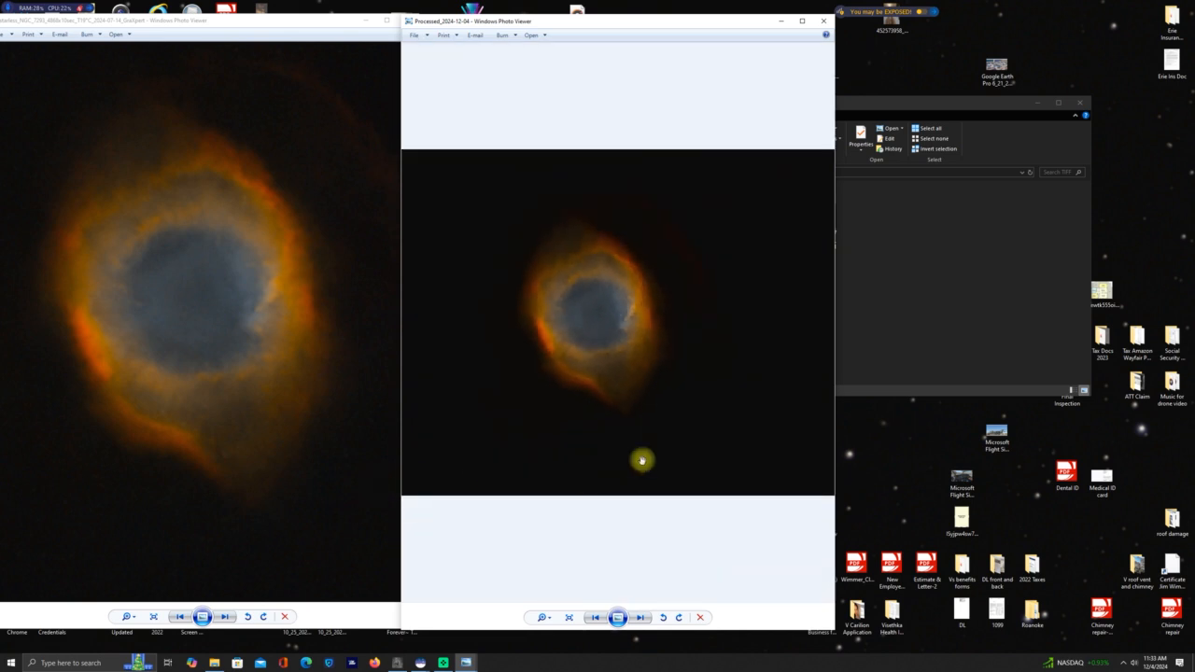
pyautogui.scroll(-1, 641, 460)
pyautogui.scroll(-3, 265, 474)
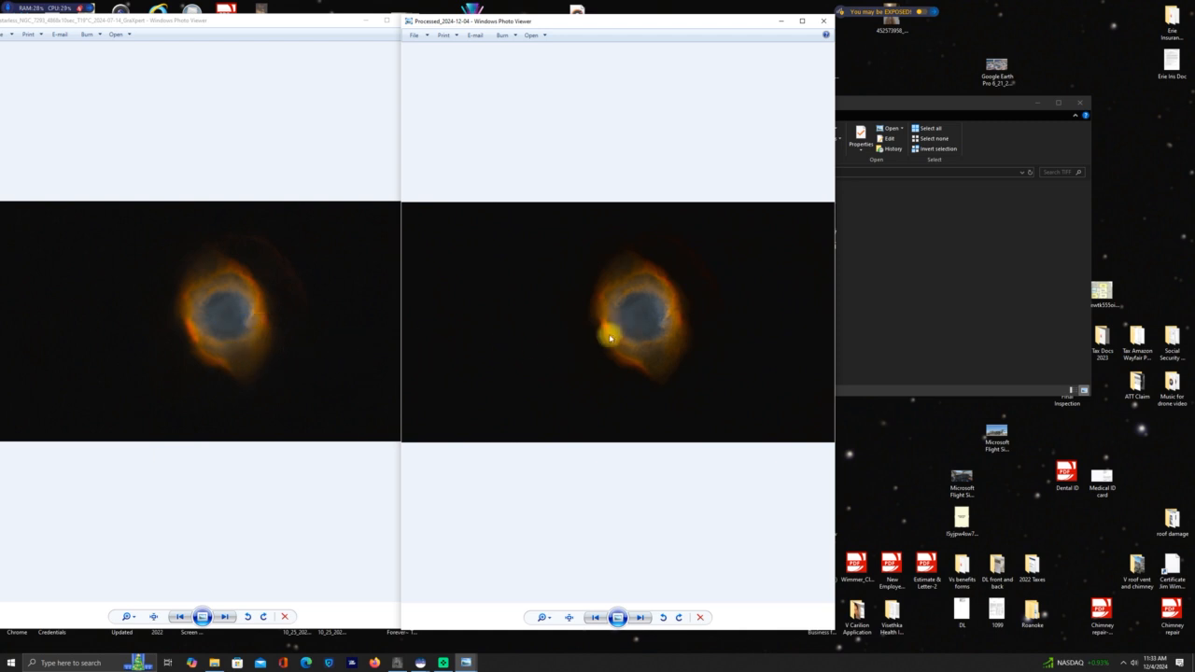
pyautogui.click(824, 21)
pyautogui.click(412, 20)
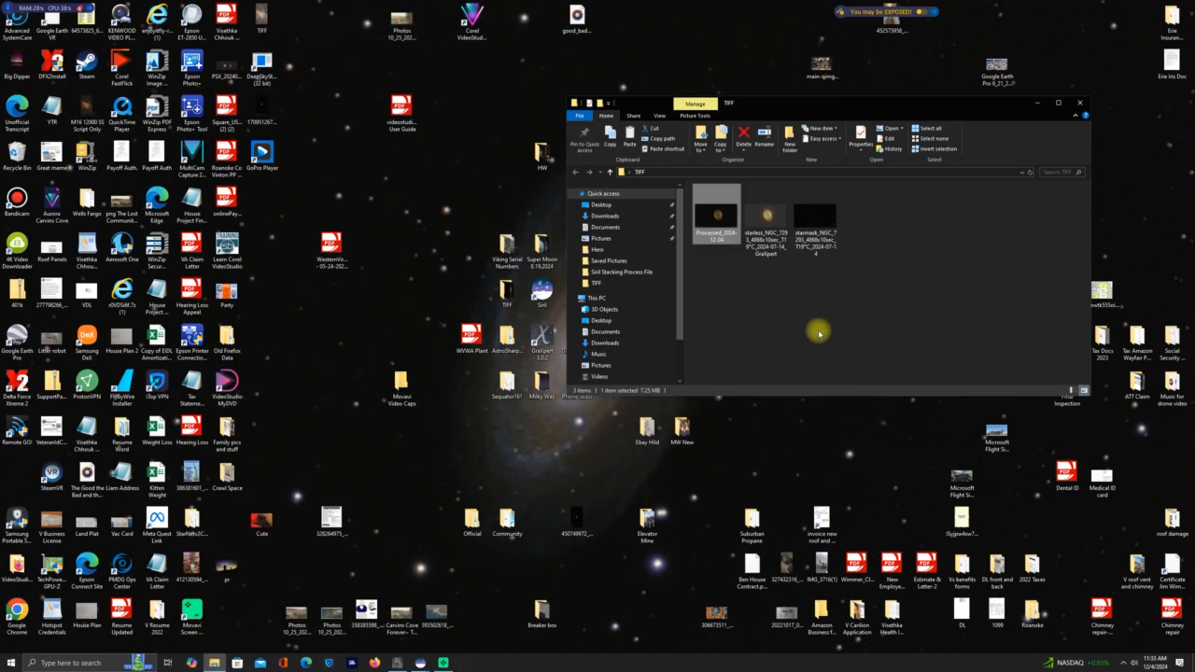
# Step: Delete the original starless NGC 7293 image from the TIFF folder
pyautogui.click(767, 218)
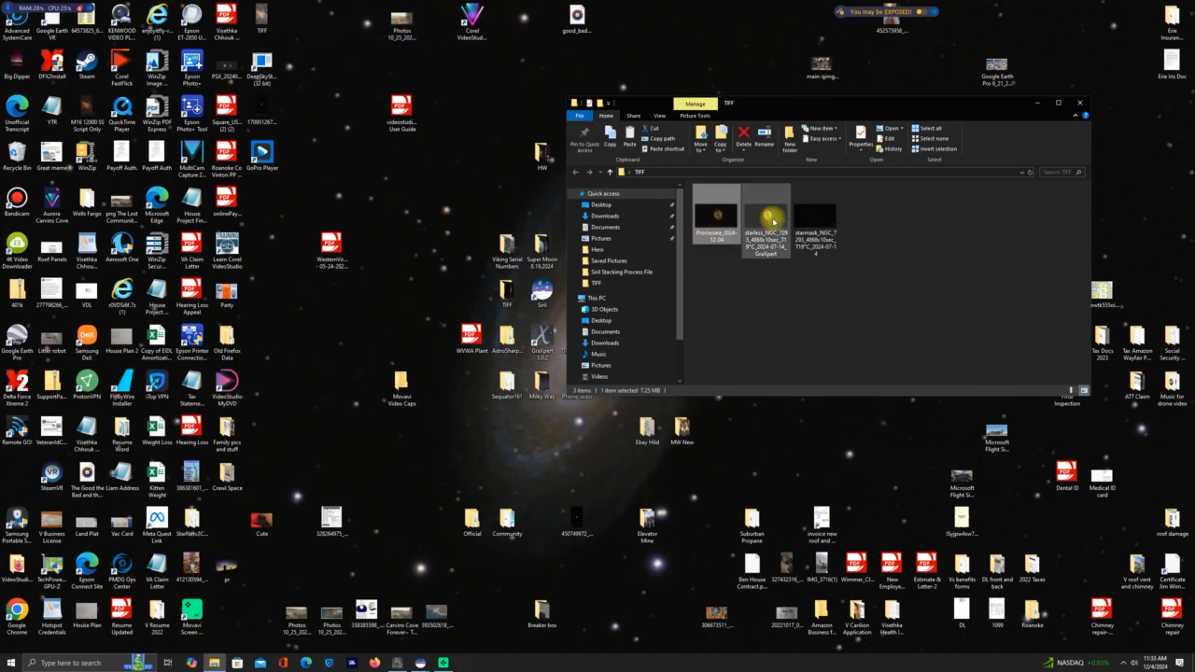
pyautogui.rightClick(773, 221)
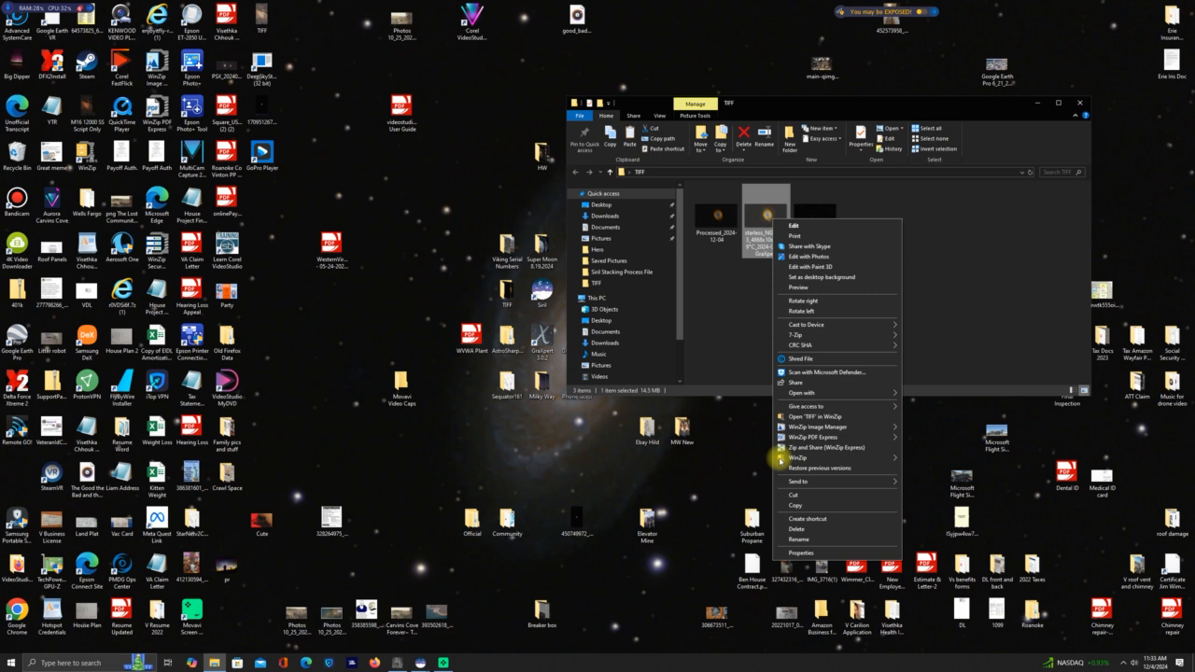
pyautogui.click(812, 530)
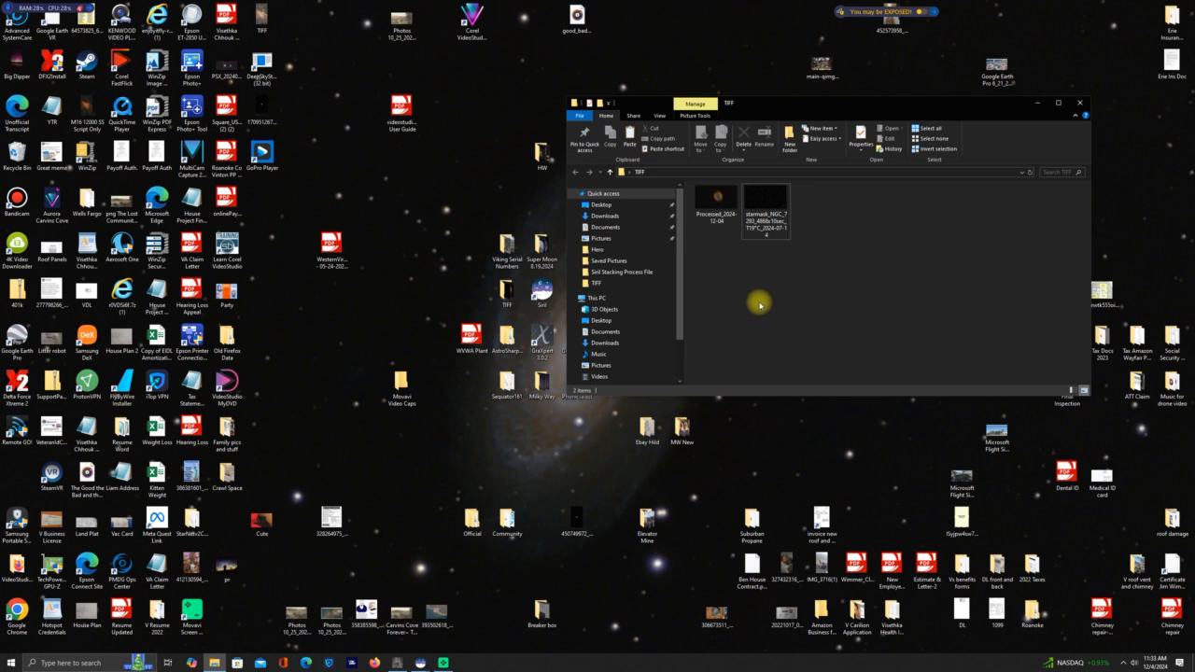
# Step: Rename the processed starless image as 1Processed_2024-12-04 and close the TIFF folder
pyautogui.rightClick(715, 199)
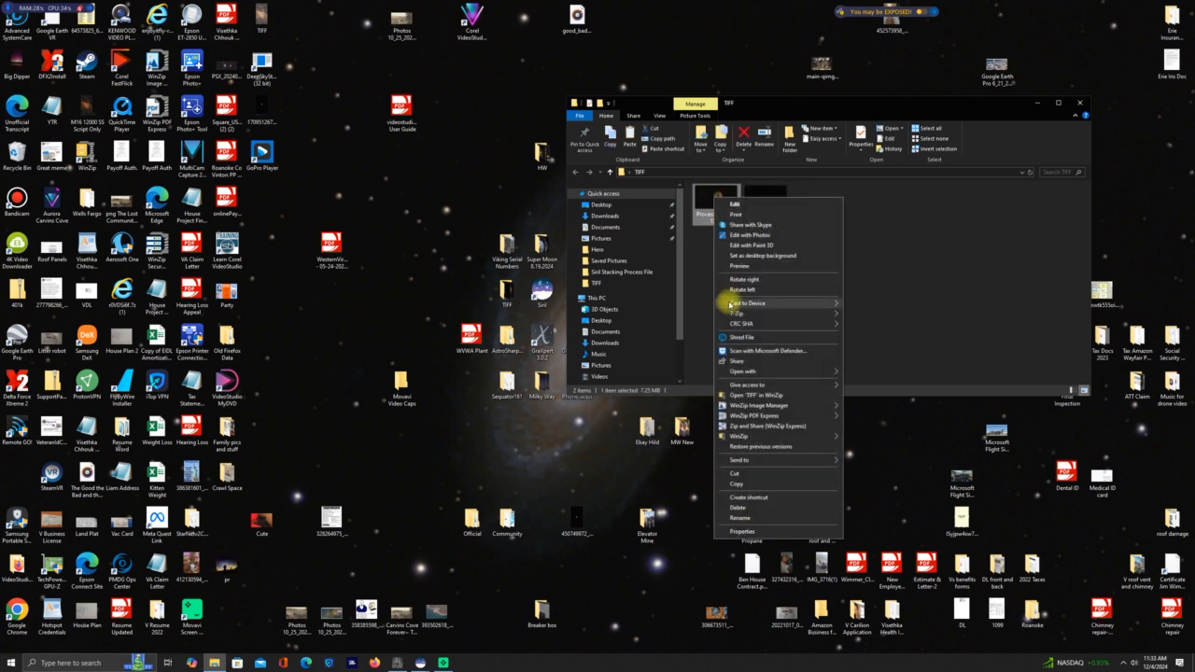
pyautogui.click(739, 519)
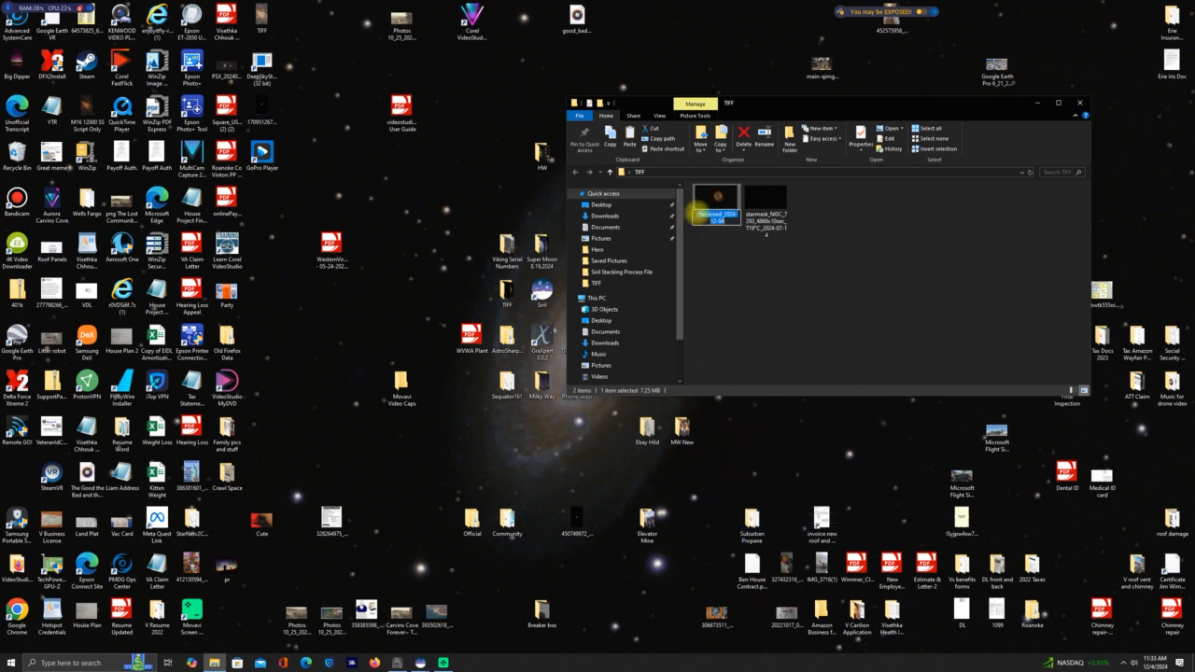
pyautogui.click(698, 214)
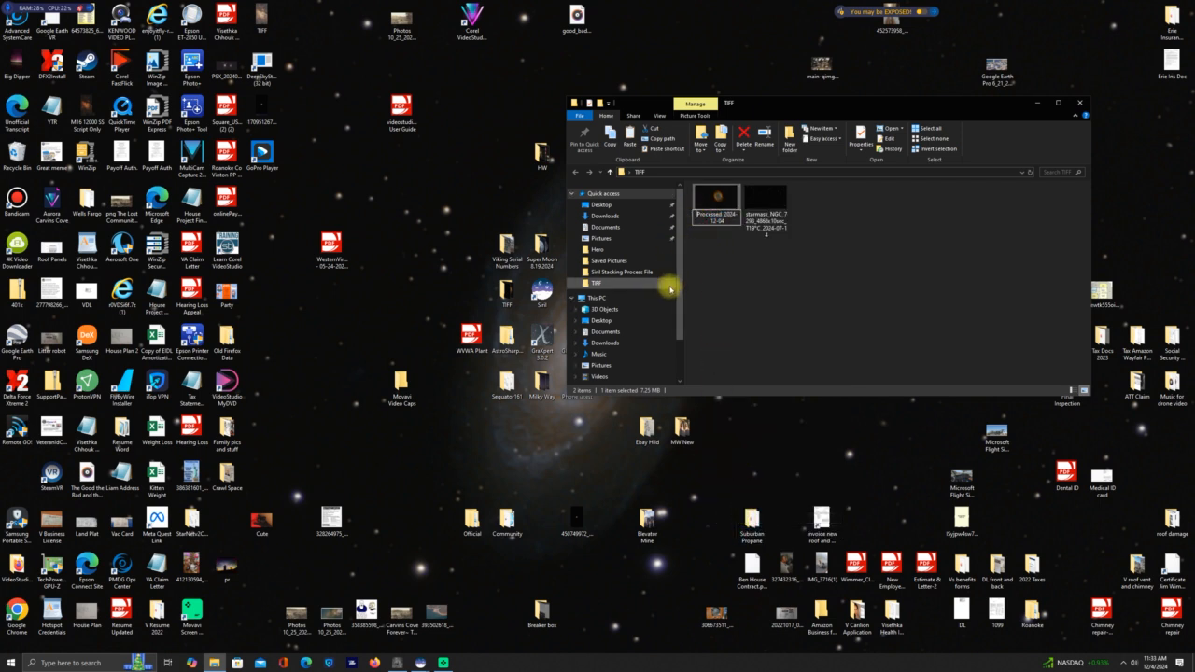
pyautogui.click(738, 287)
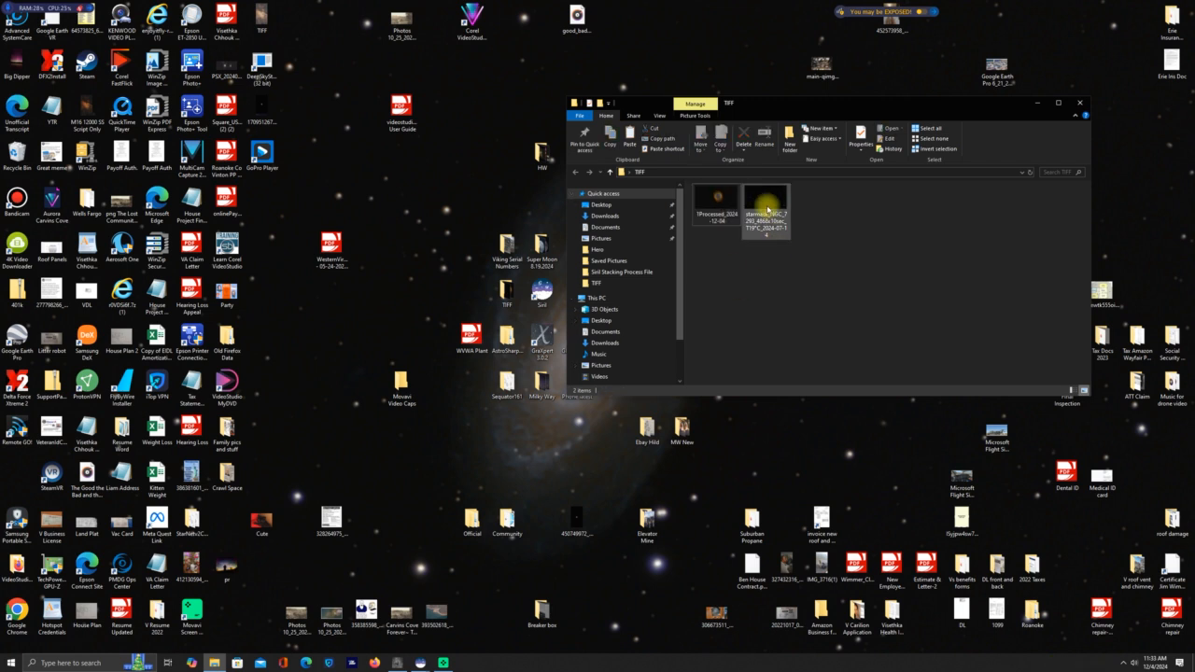
pyautogui.moveTo(768, 210)
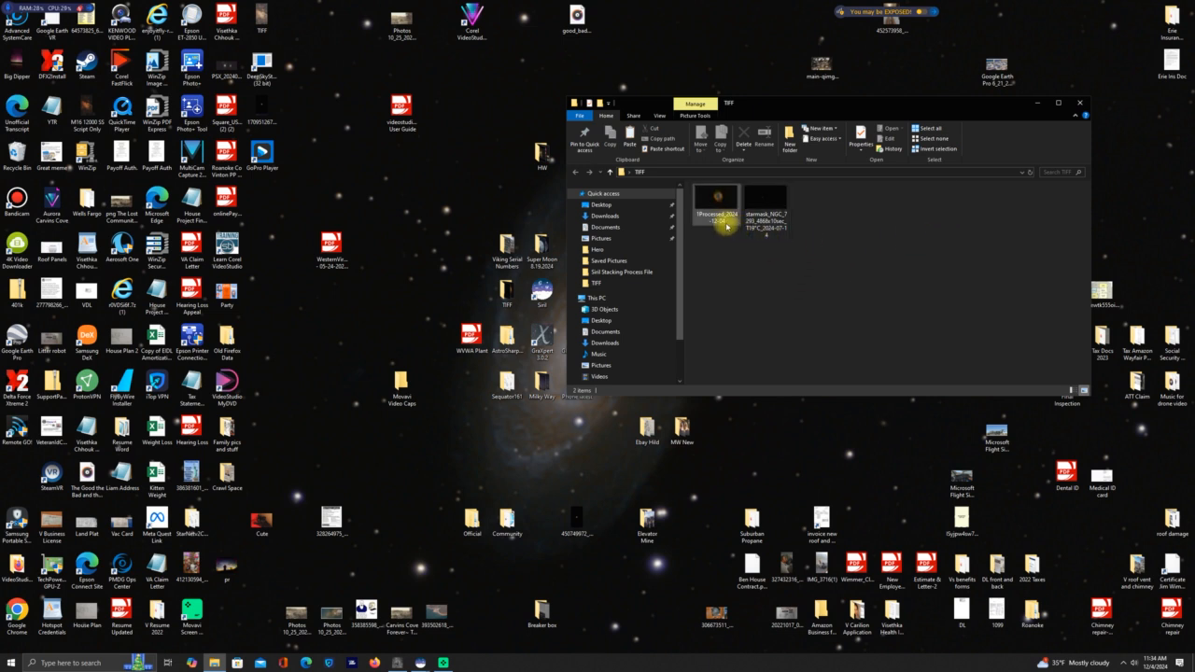
pyautogui.click(1078, 104)
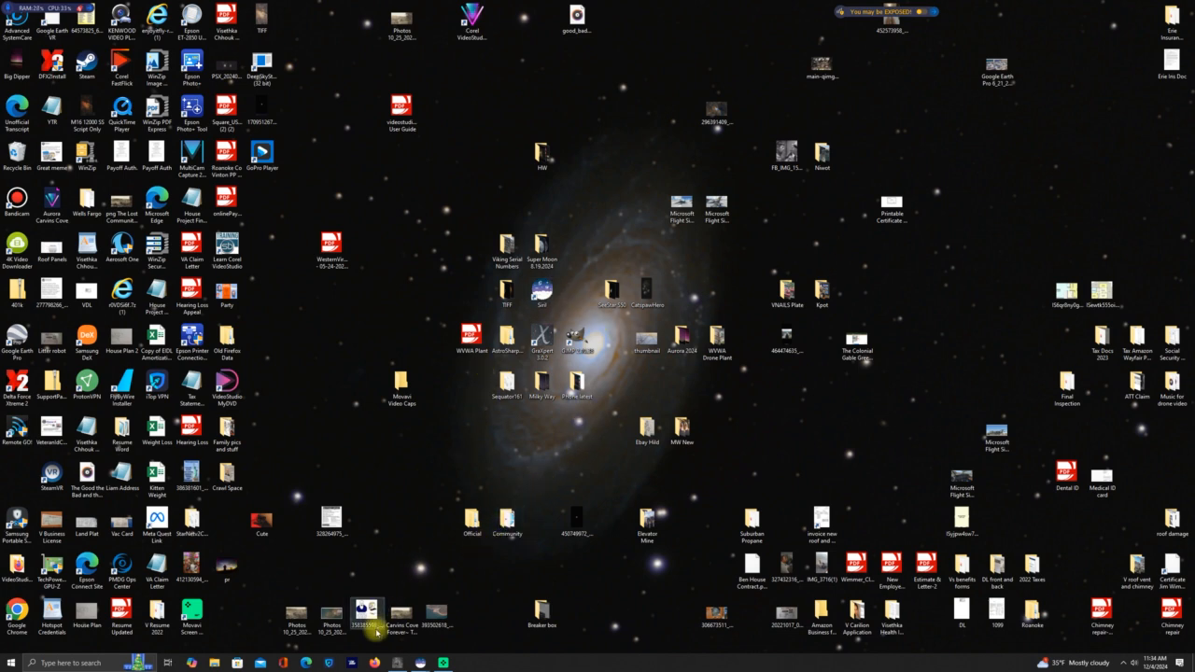
# Step: Close Deep Sky DeTools, relaunch it from the desktop's AstroSharp-DualPSF folder, and maximize its window
pyautogui.click(397, 663)
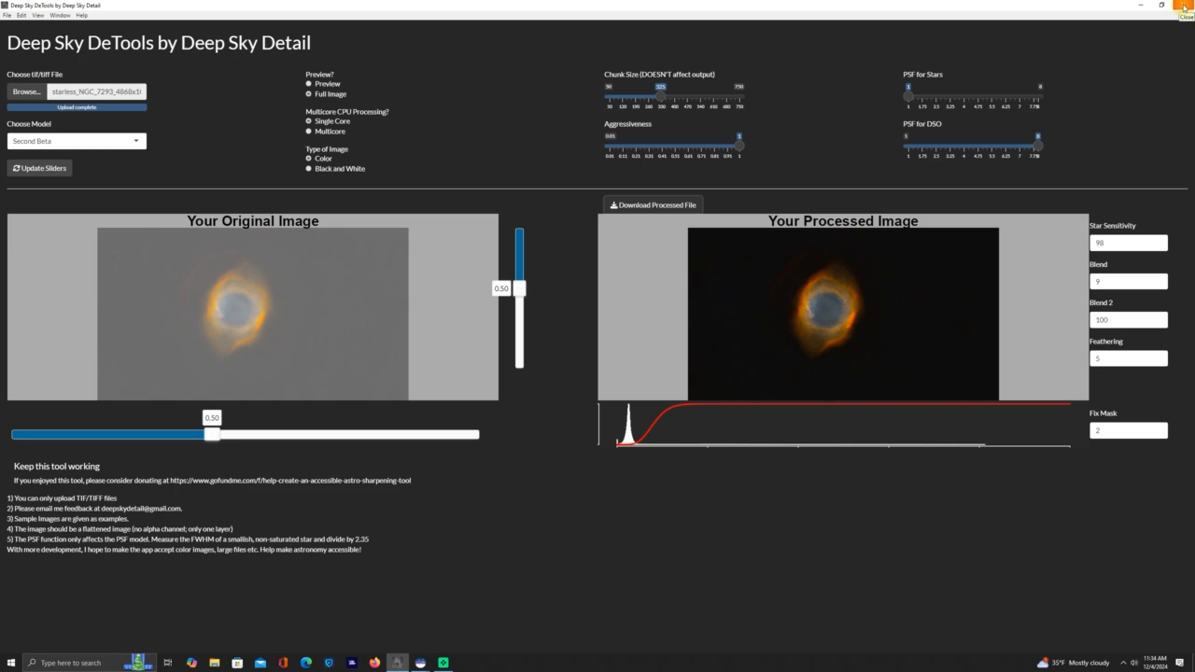
pyautogui.click(1183, 7)
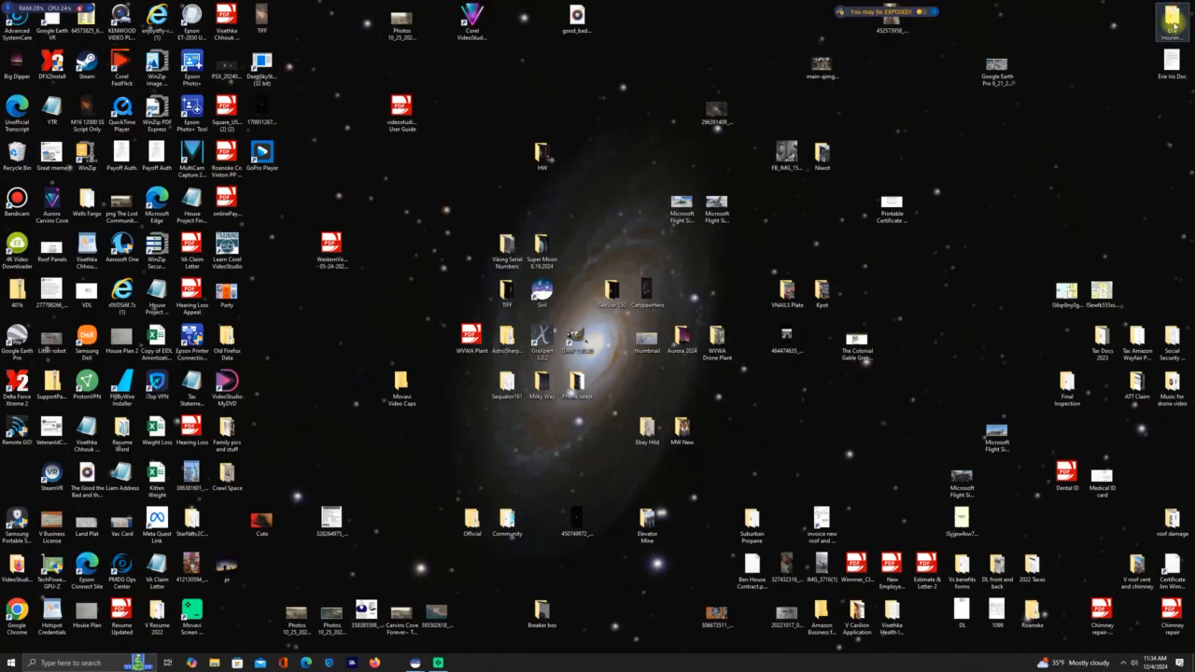
pyautogui.doubleClick(510, 337)
pyautogui.click(708, 200)
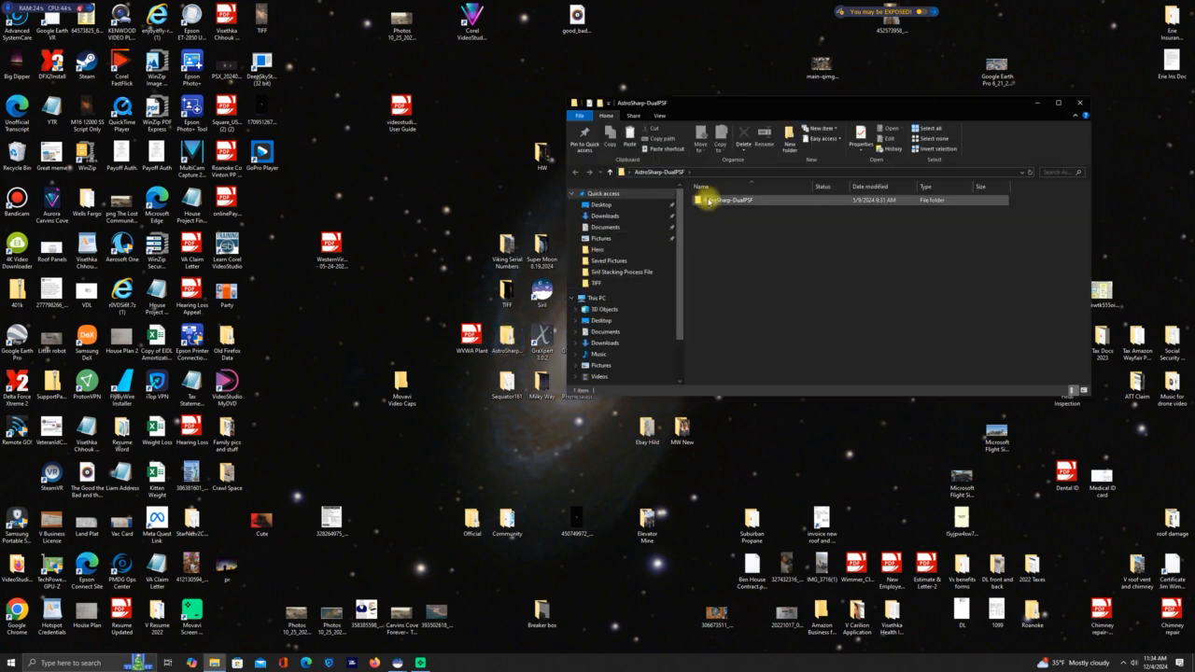
pyautogui.doubleClick(708, 200)
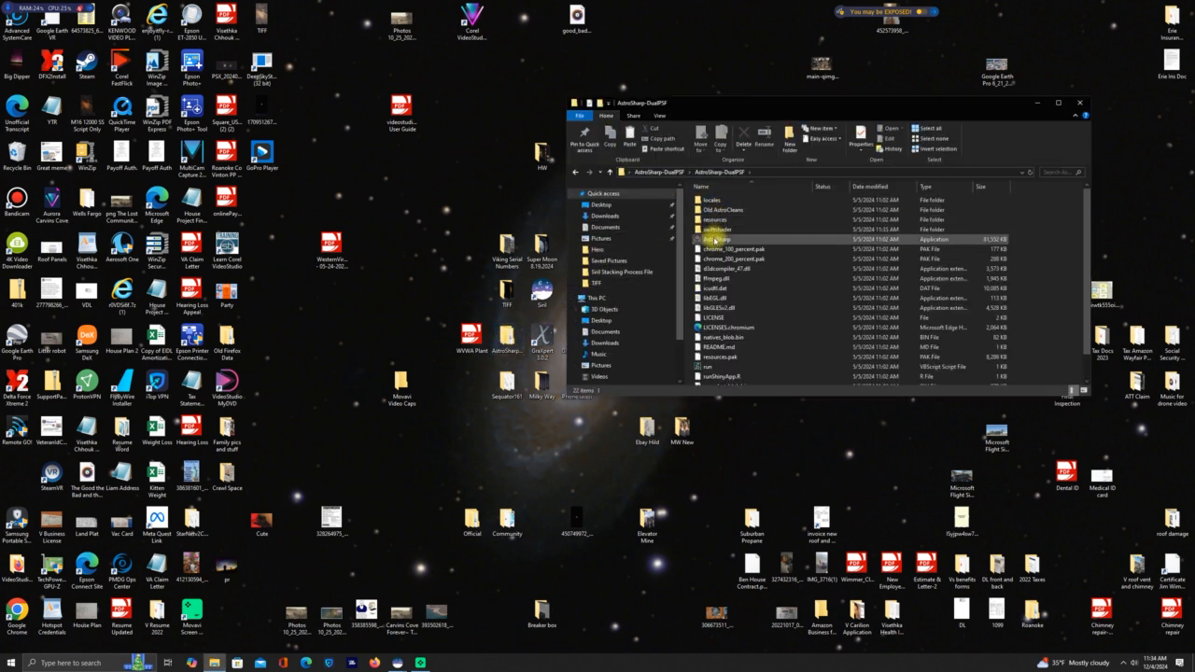
pyautogui.click(715, 239)
pyautogui.doubleClick(715, 239)
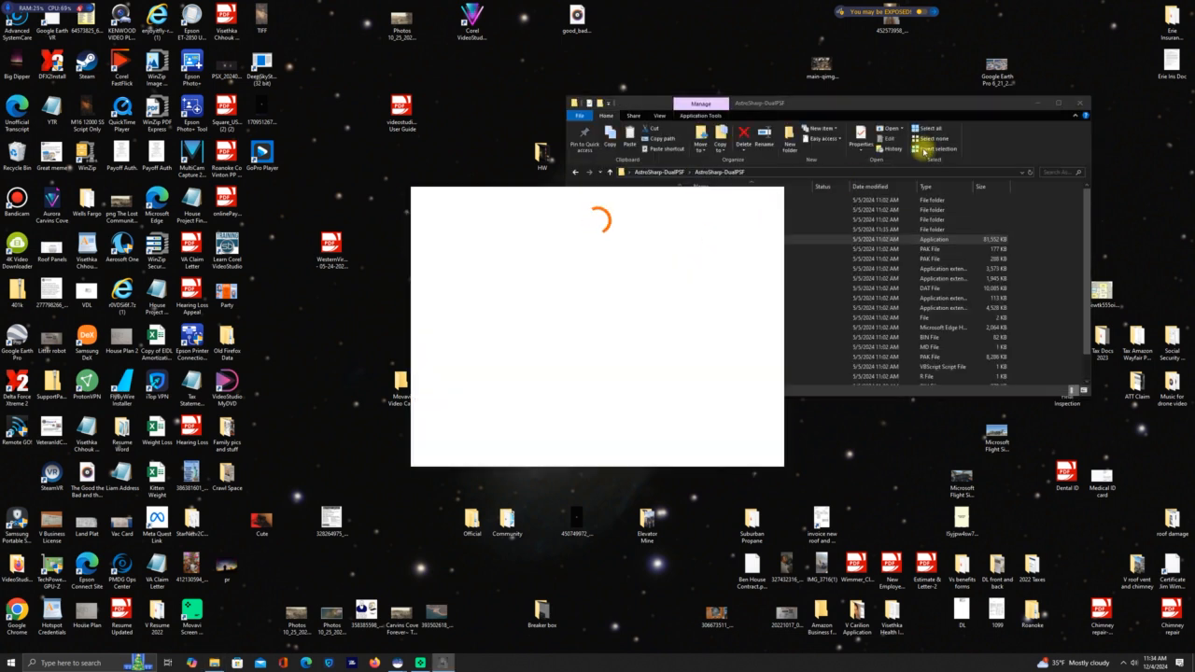
pyautogui.click(1080, 104)
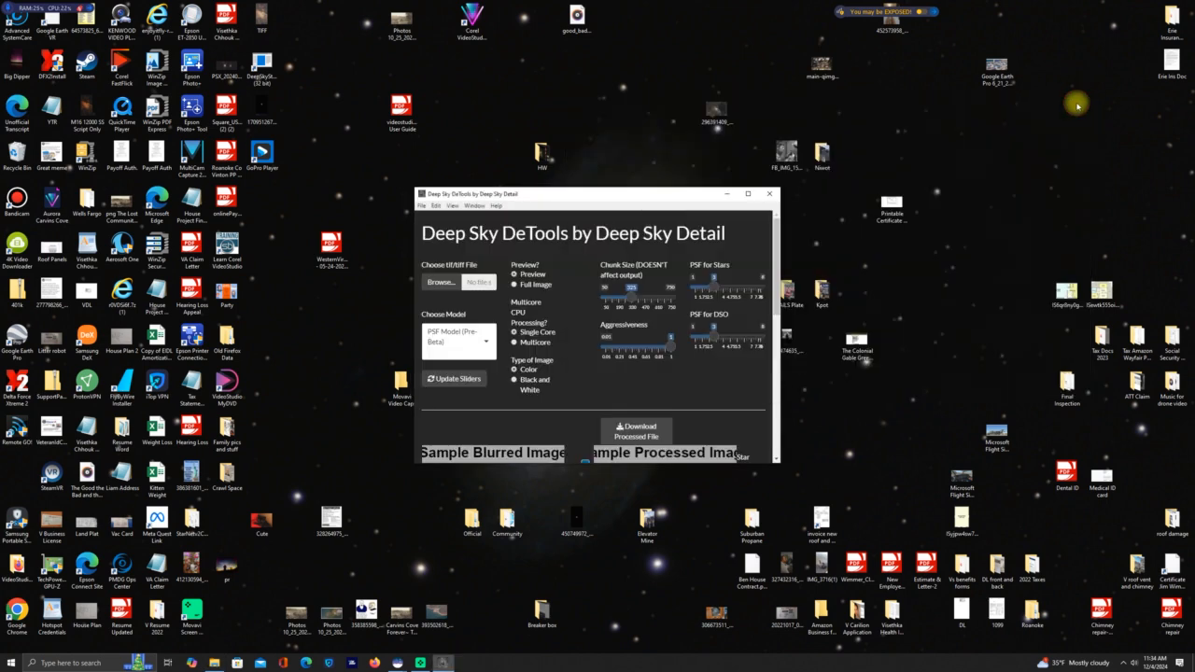
pyautogui.click(750, 195)
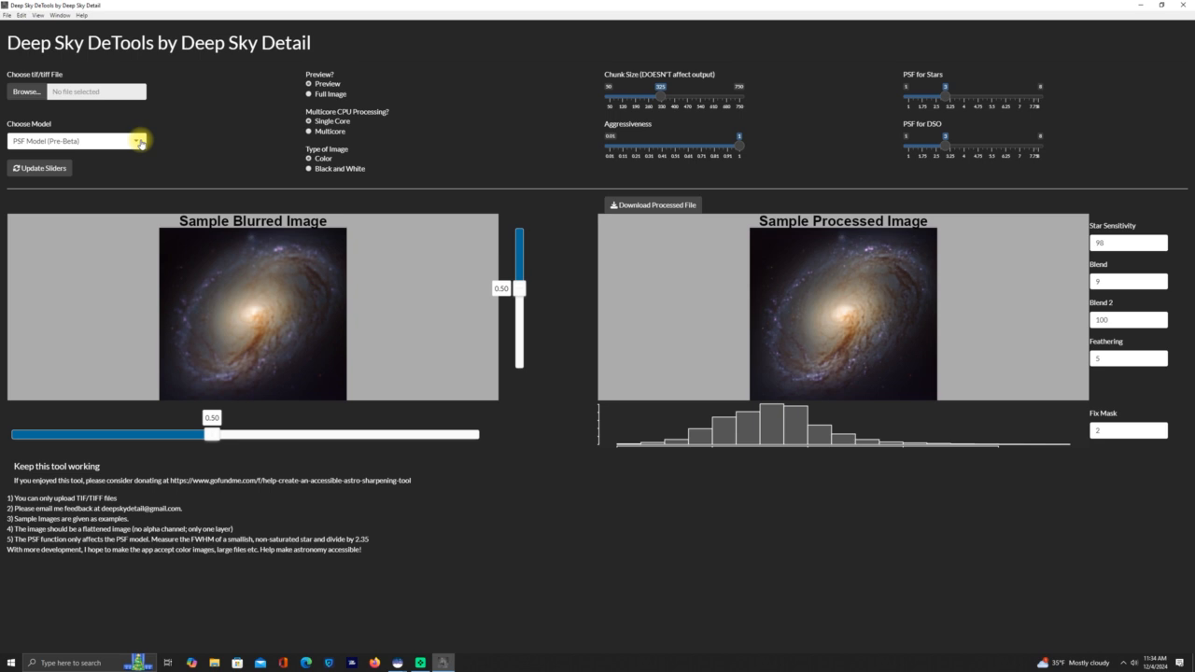
# Step: Choose the Second Beta model with full-image processing and load the NGC 7293 starmask file from the TIFF folder
pyautogui.click(141, 144)
pyautogui.click(86, 171)
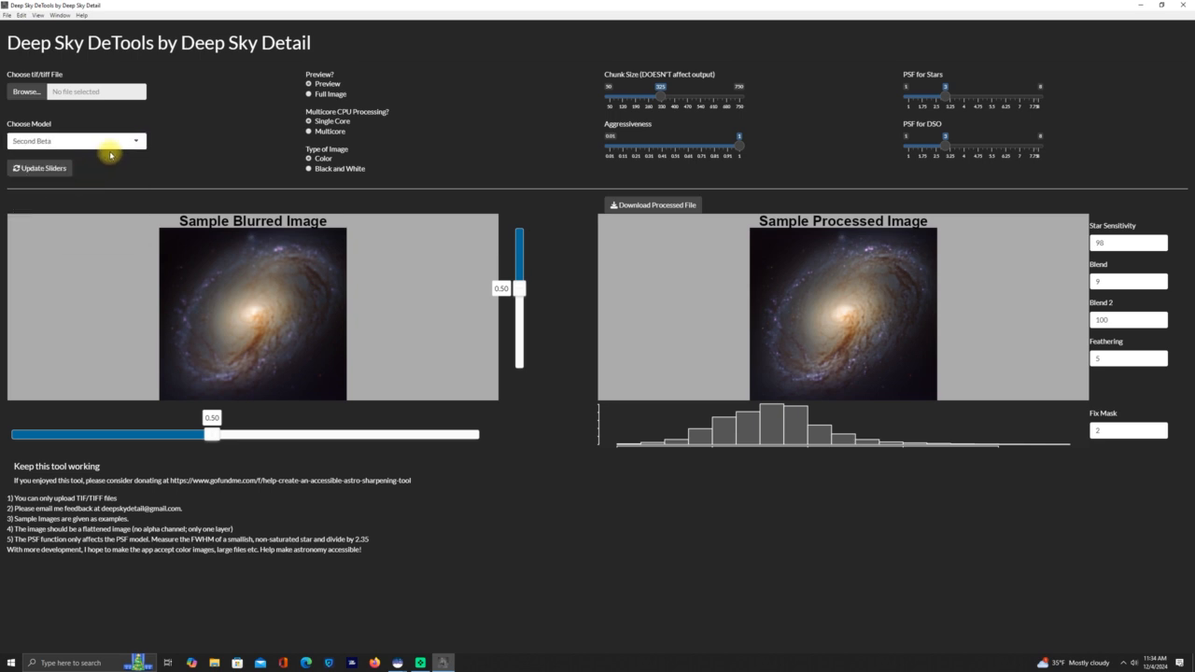
pyautogui.click(309, 95)
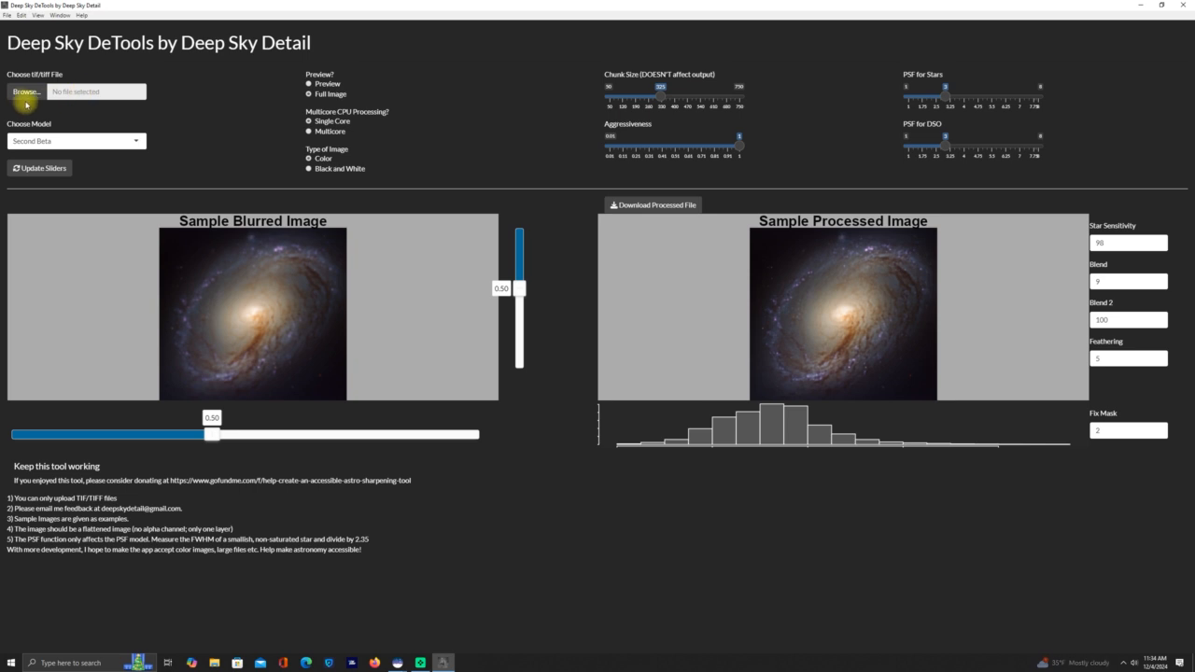
pyautogui.click(25, 91)
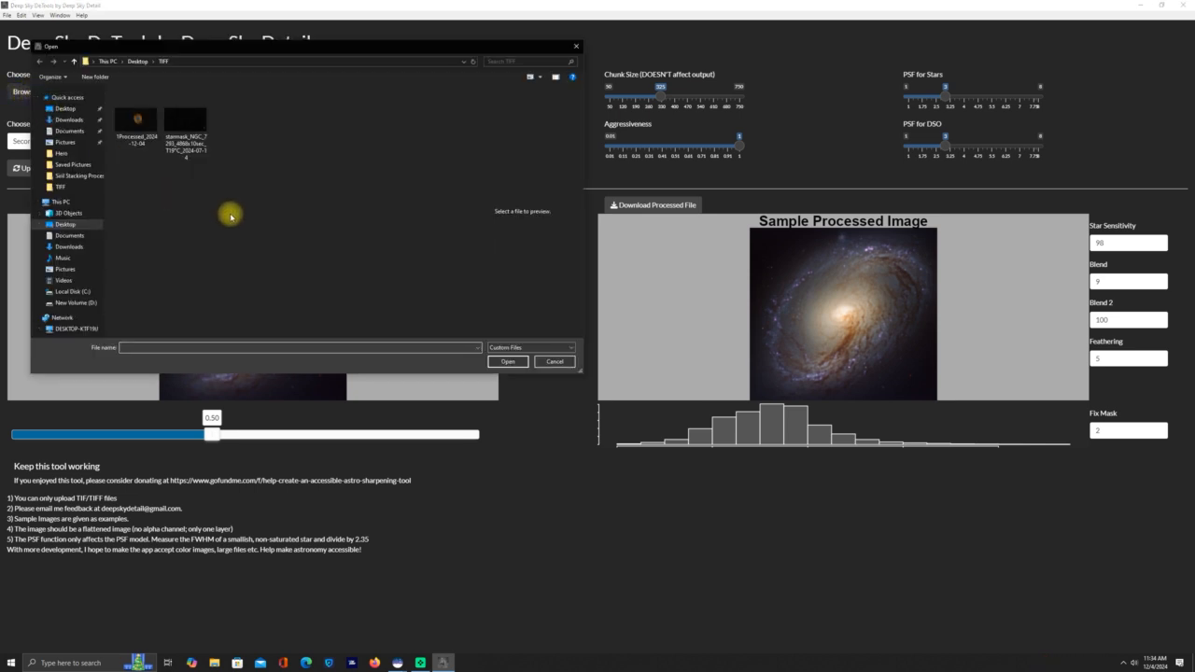
pyautogui.doubleClick(192, 124)
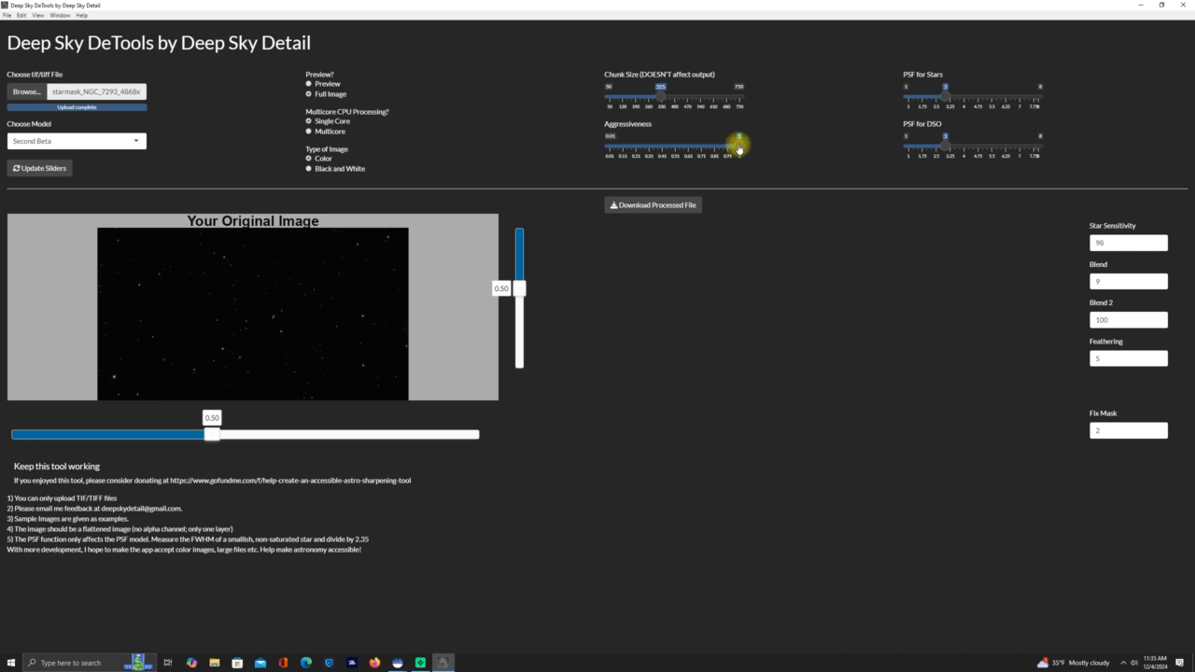
# Step: Process the star mask with Aggressiveness 0.06, PSF for Stars 1.5 and PSF for DSO 1, and save it as Processed_2024-12-04 in the TIFF folder
pyautogui.moveTo(738, 145); pyautogui.dragTo(612, 155)
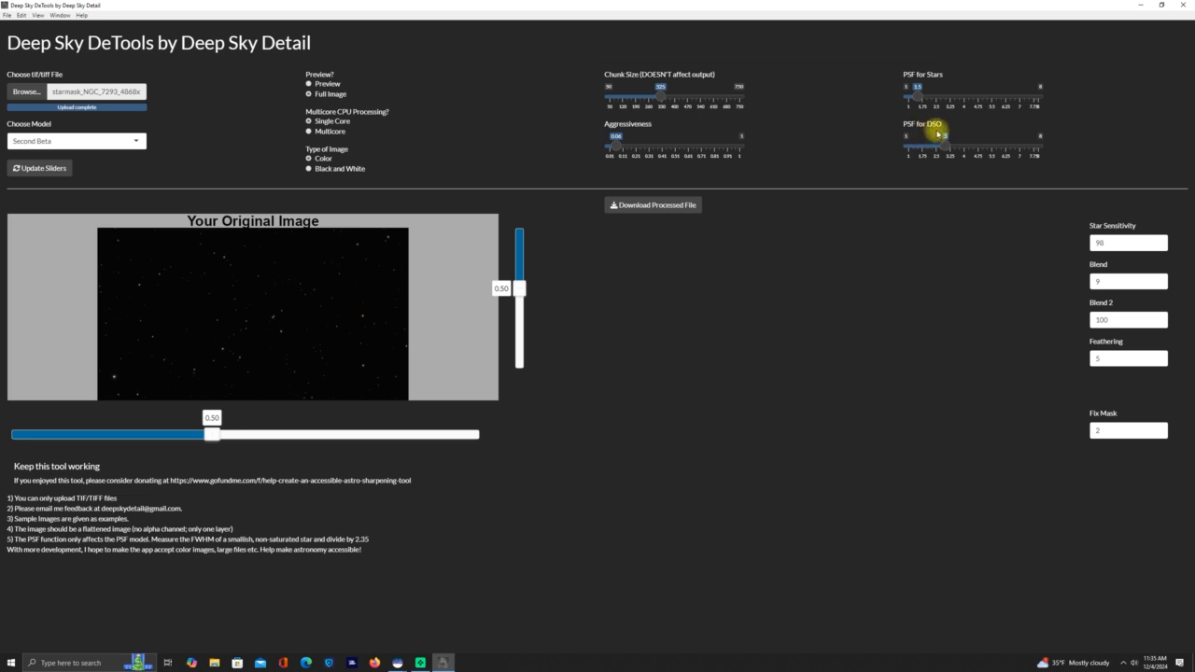
pyautogui.moveTo(945, 148); pyautogui.dragTo(875, 152)
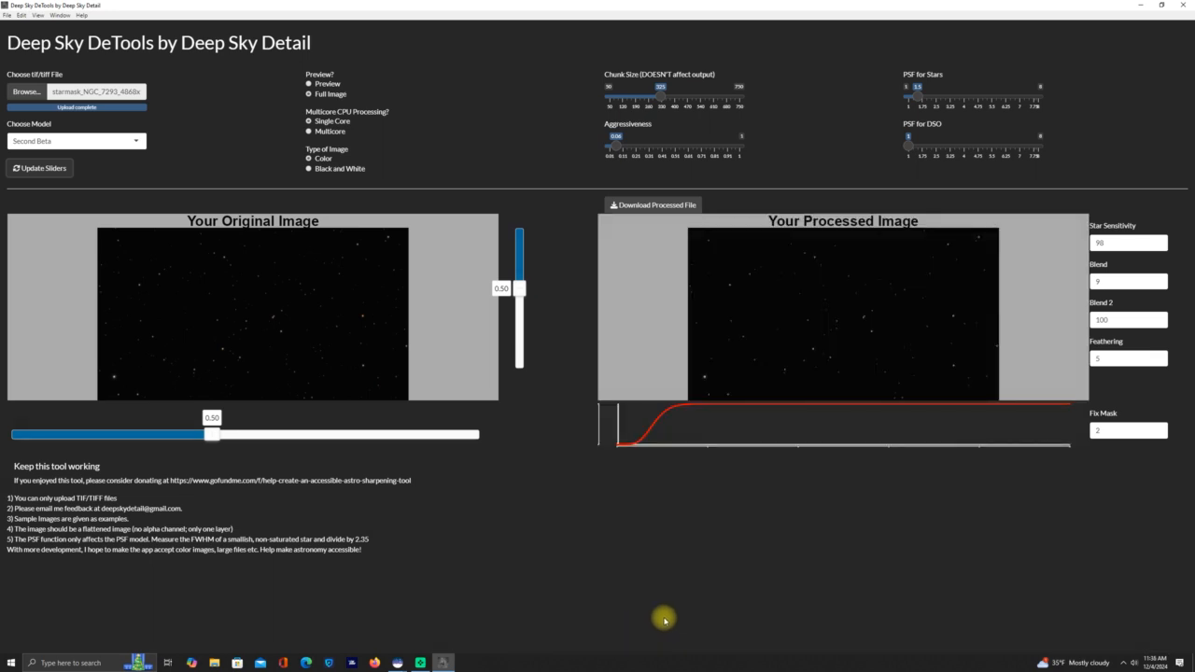
pyautogui.click(675, 205)
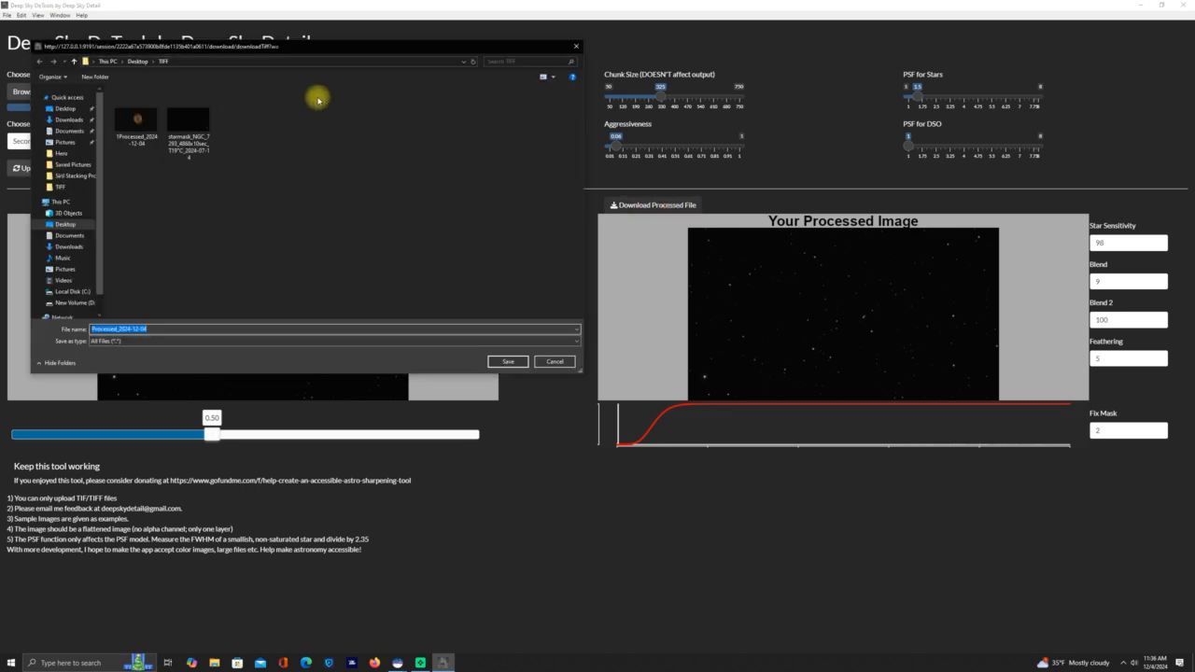
pyautogui.click(507, 362)
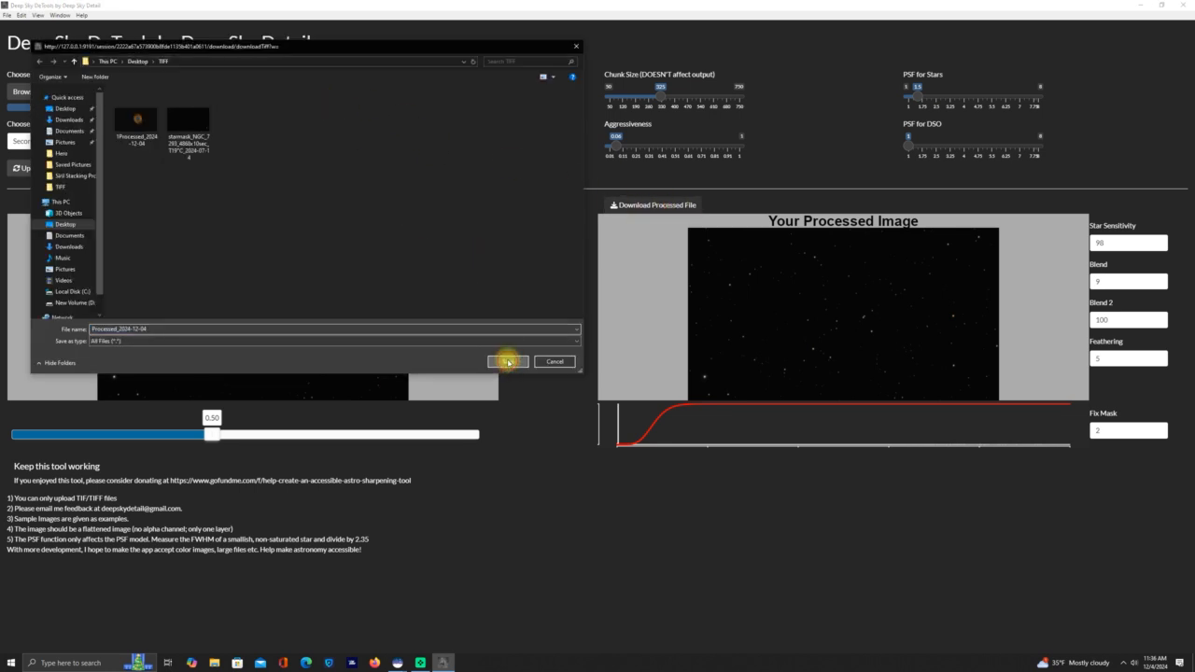
pyautogui.click(1183, 7)
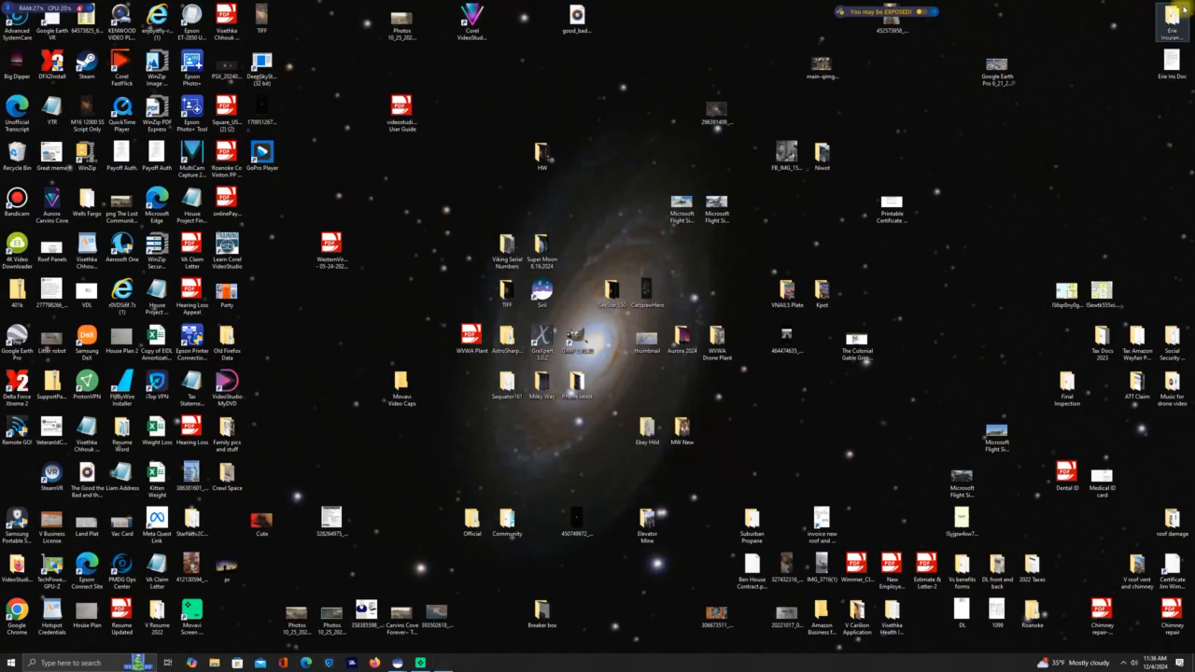
# Step: Delete the original NGC 7293 starmask image from the desktop's TIFF folder and close the folder
pyautogui.doubleClick(505, 294)
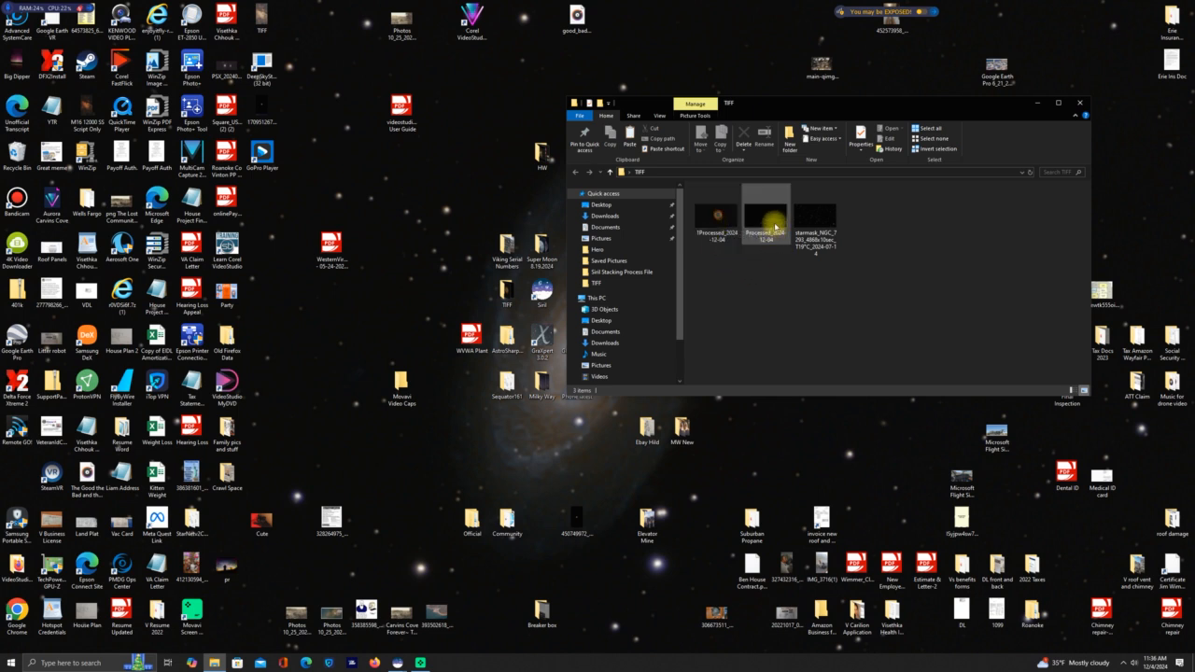
pyautogui.click(823, 212)
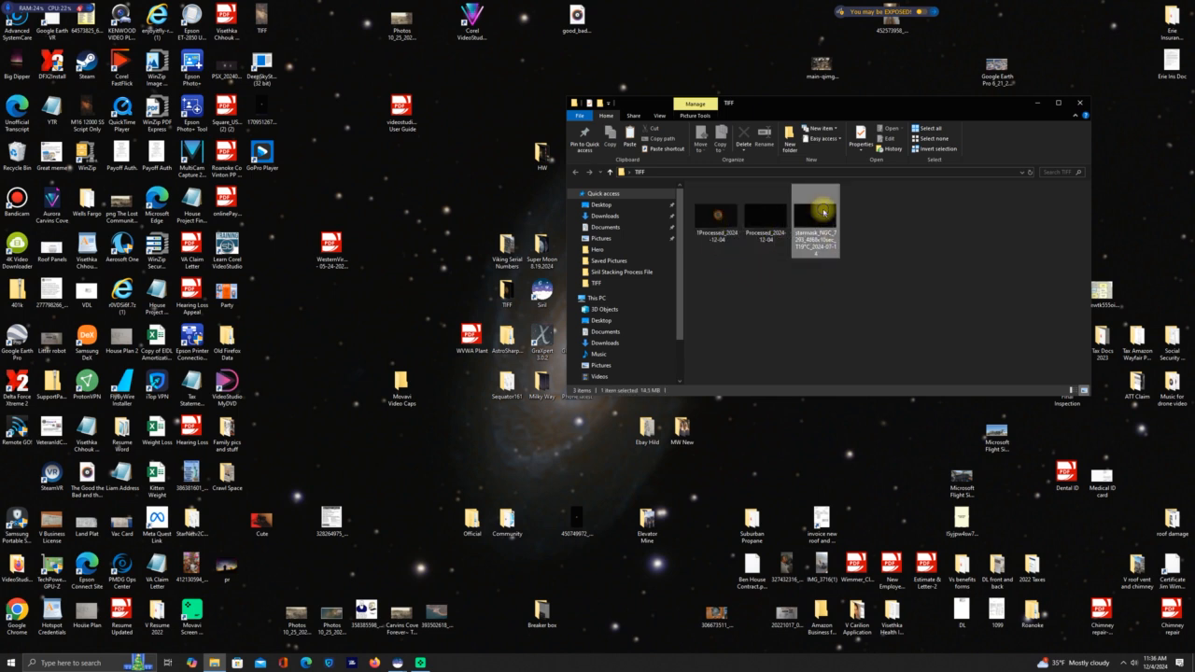
pyautogui.rightClick(821, 209)
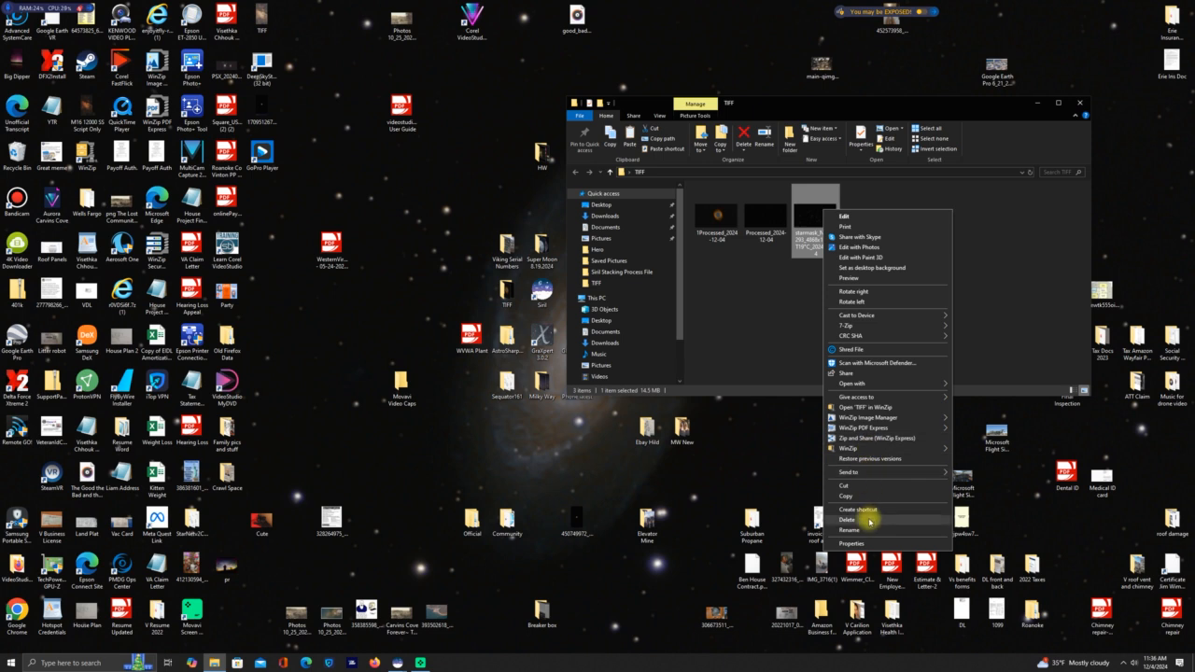
pyautogui.click(867, 520)
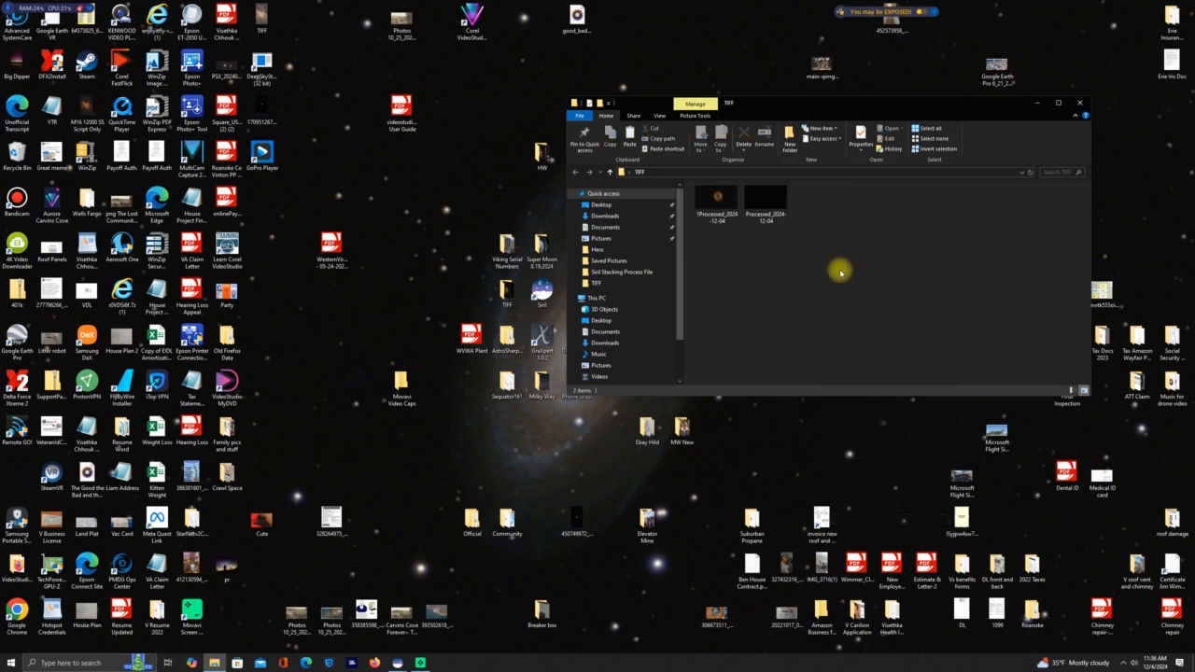
pyautogui.click(716, 198)
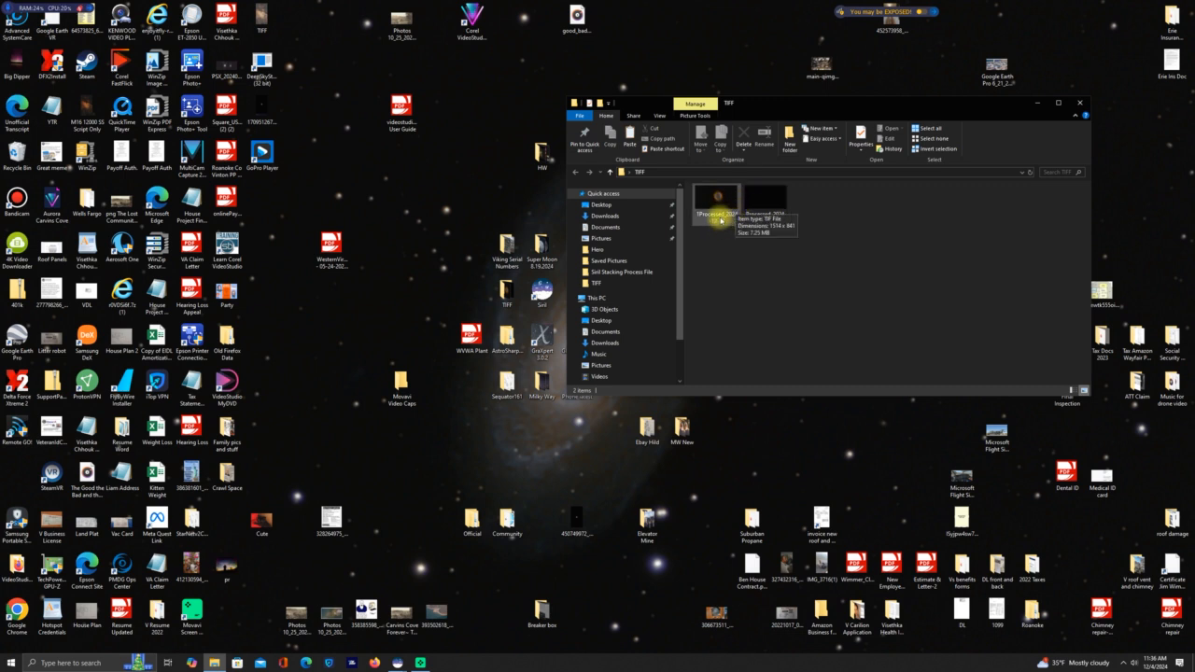
pyautogui.click(741, 243)
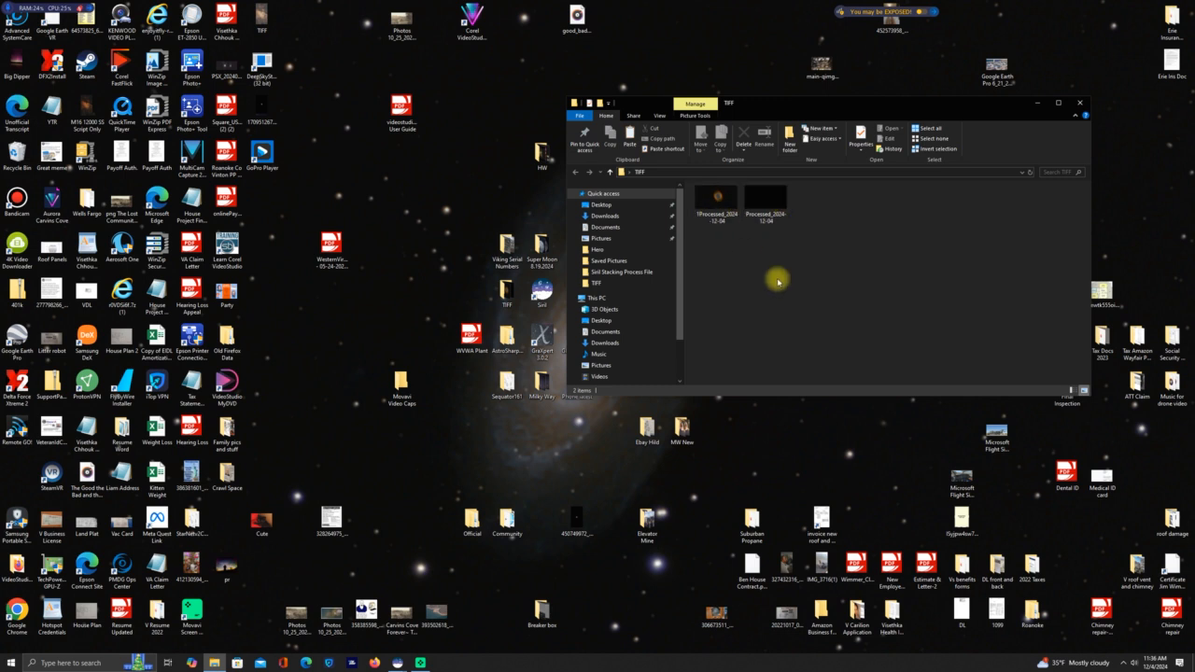
pyautogui.click(1083, 103)
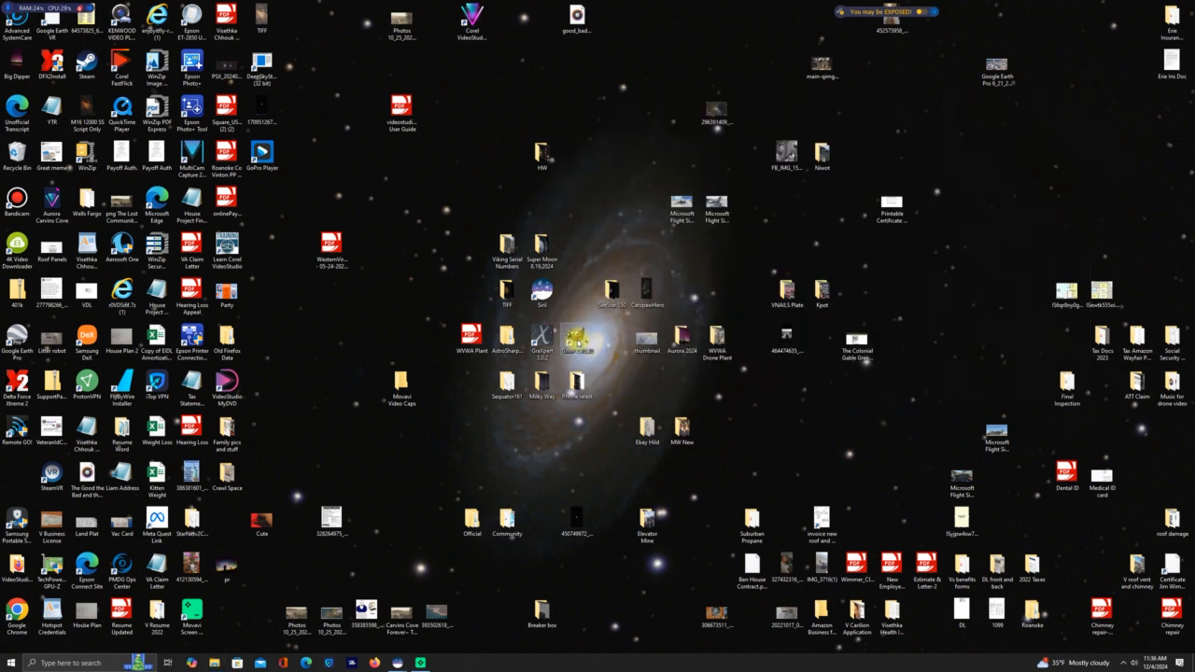
# Step: Launch GIMP and open 1Processed_2024-12-04.tif from the desktop's TIFF folder
pyautogui.doubleClick(571, 333)
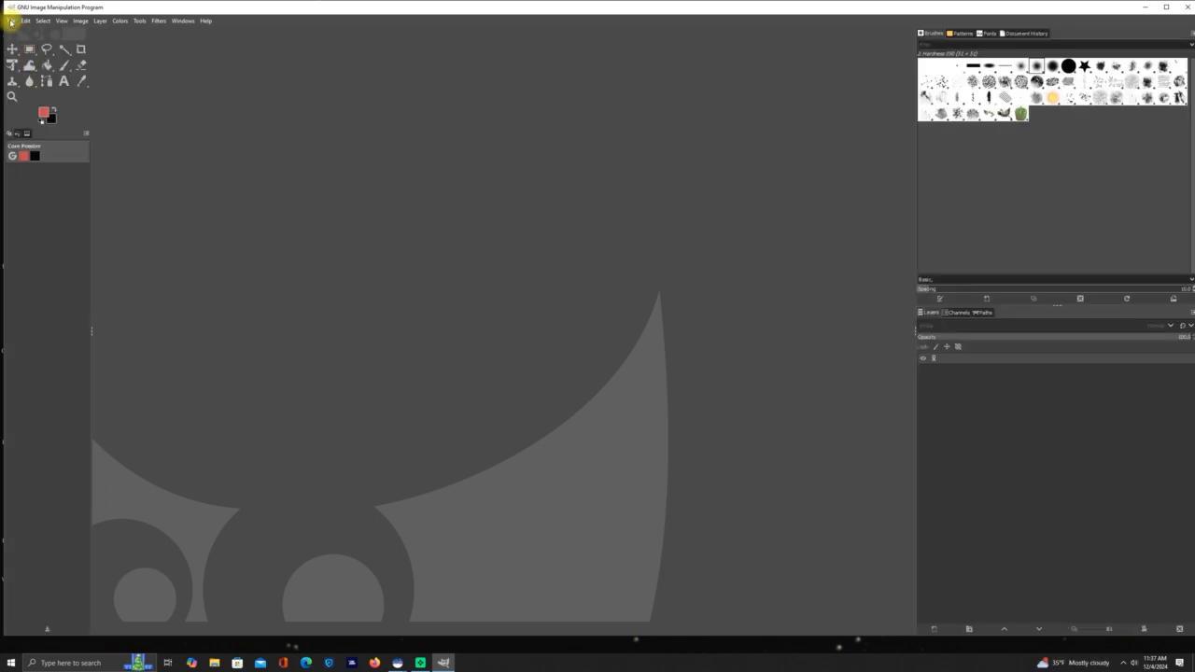
pyautogui.click(12, 21)
pyautogui.click(21, 45)
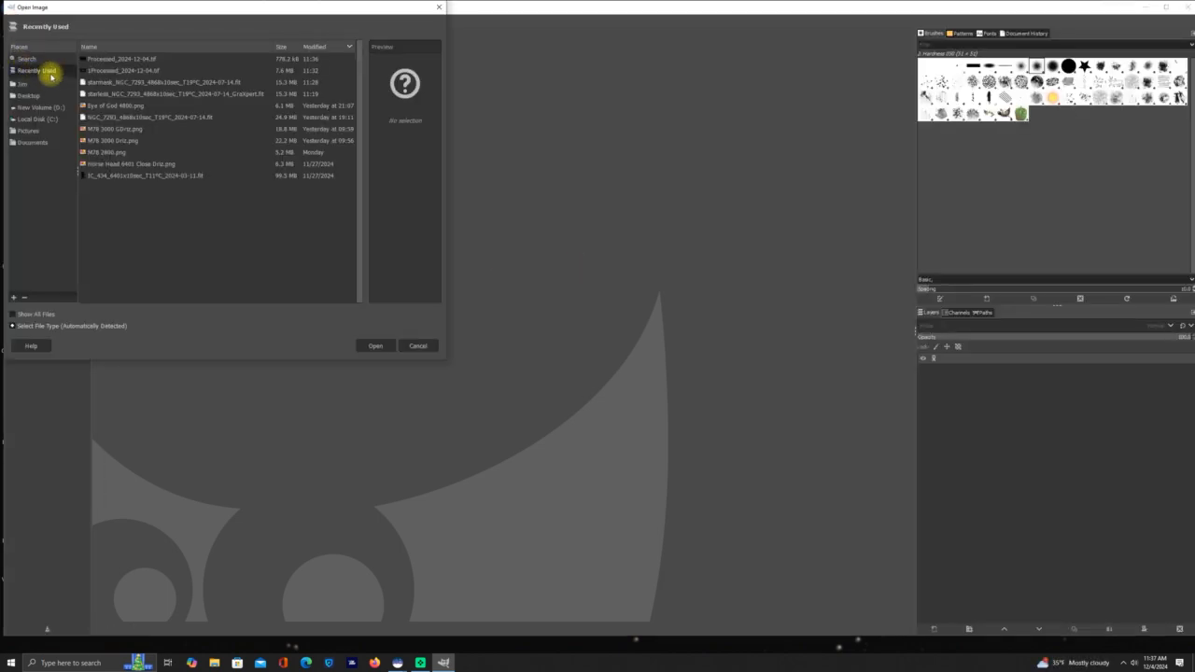
pyautogui.click(31, 96)
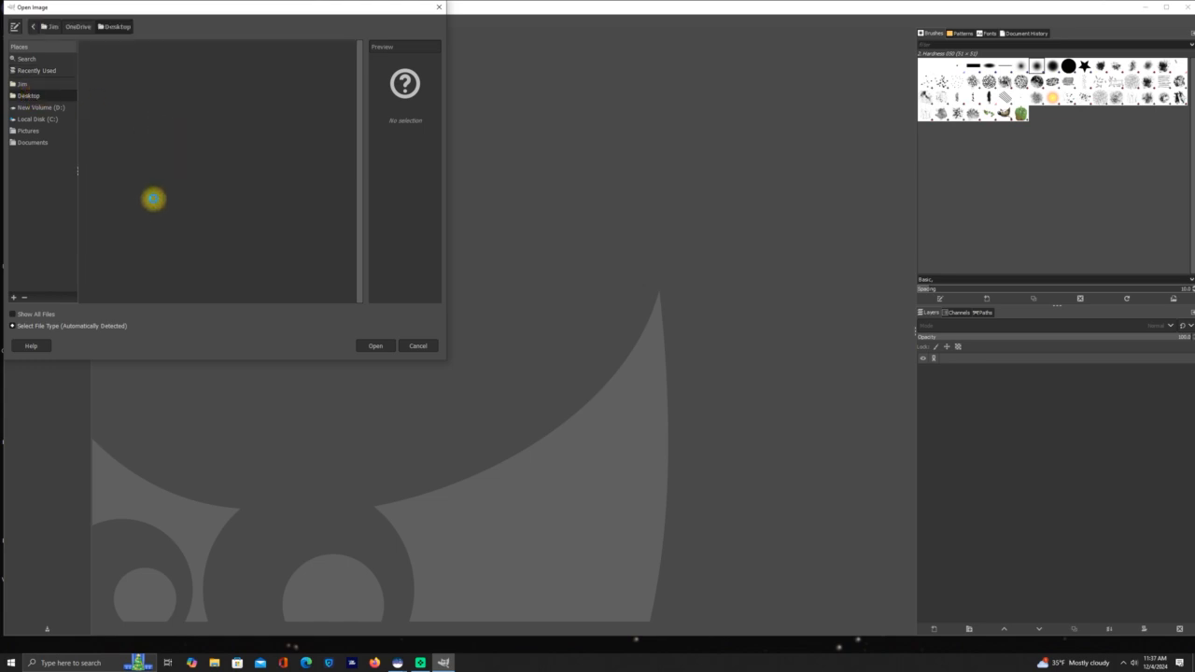
pyautogui.scroll(-5, 154, 196)
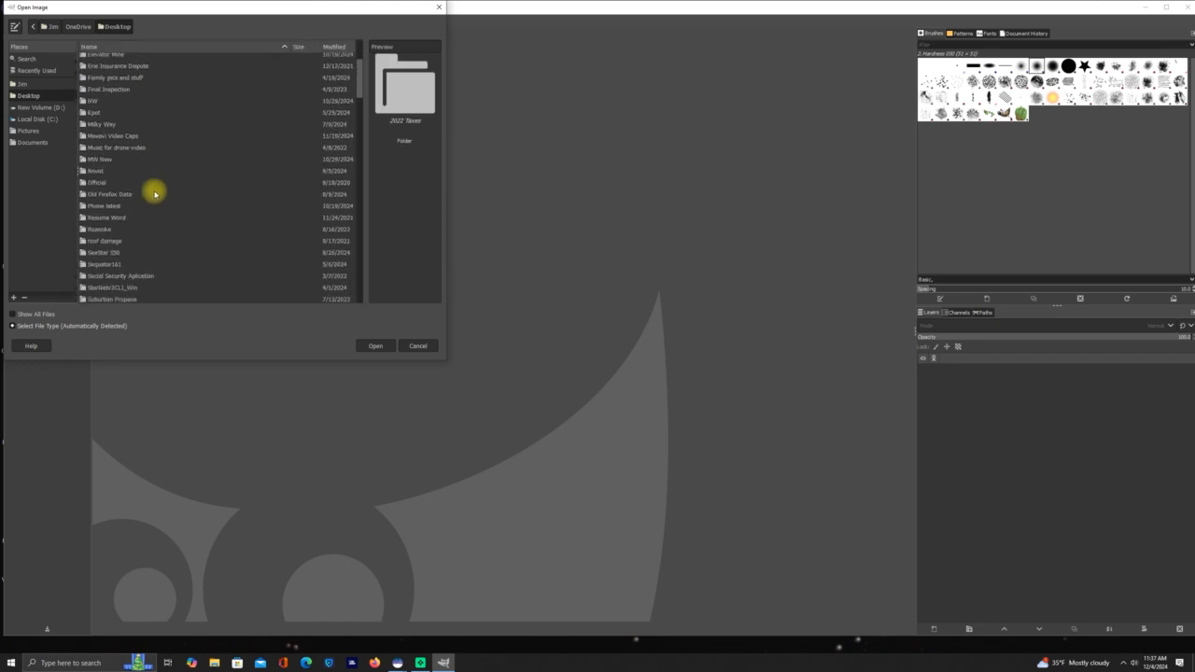
pyautogui.scroll(-3, 155, 195)
pyautogui.doubleClick(94, 287)
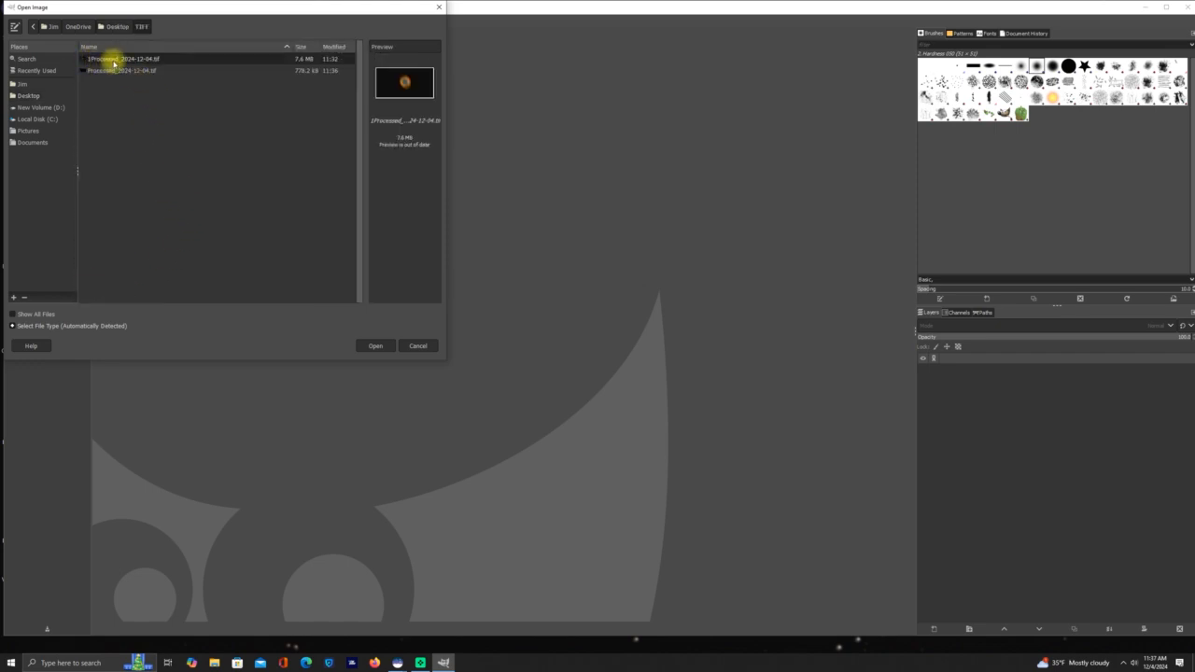
pyautogui.doubleClick(180, 58)
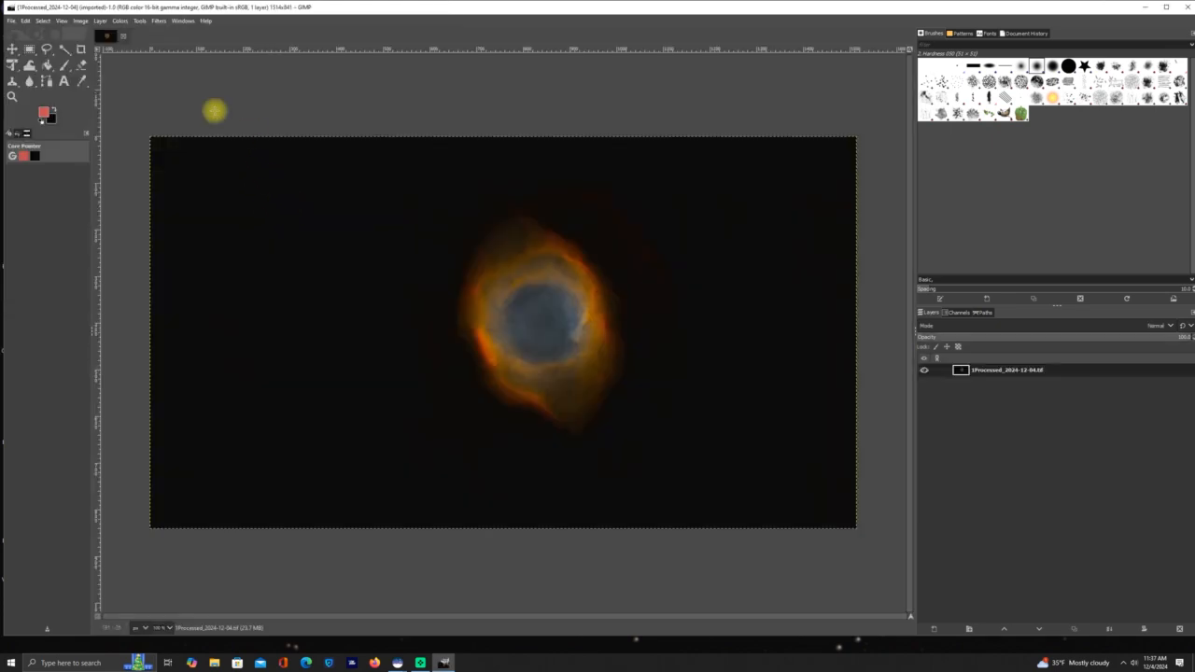
# Step: Sharpen the starless nebula image with Sharpen (Unsharp Mask), setting the amount to about 0.112
pyautogui.click(63, 22)
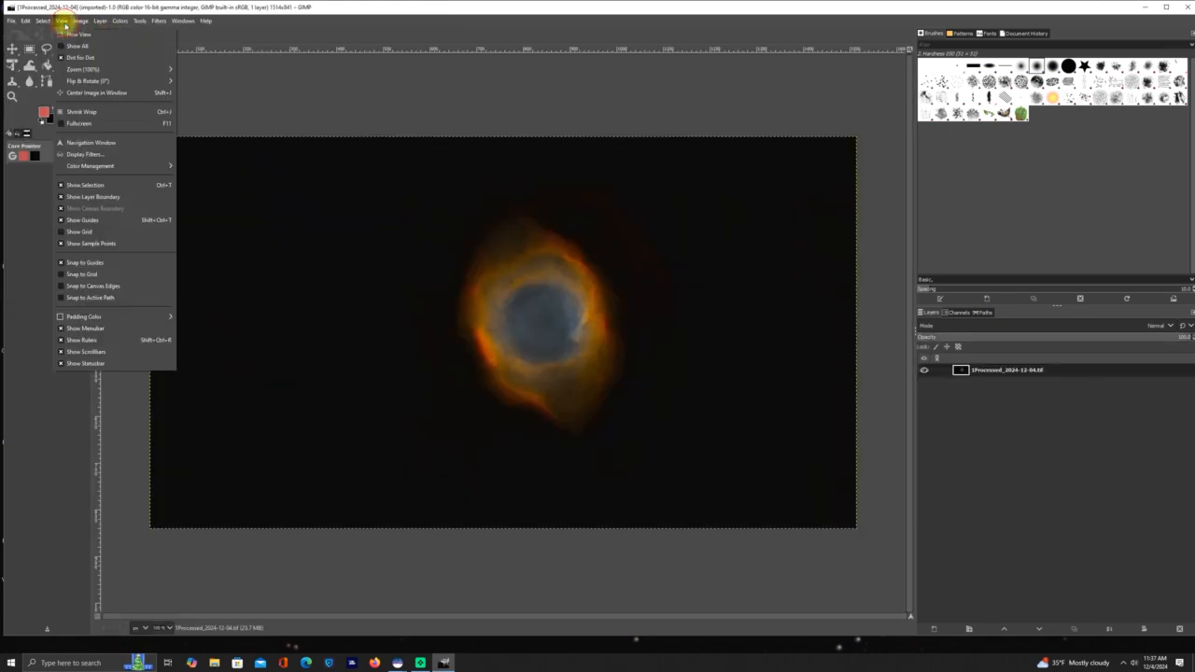
pyautogui.moveTo(153, 65)
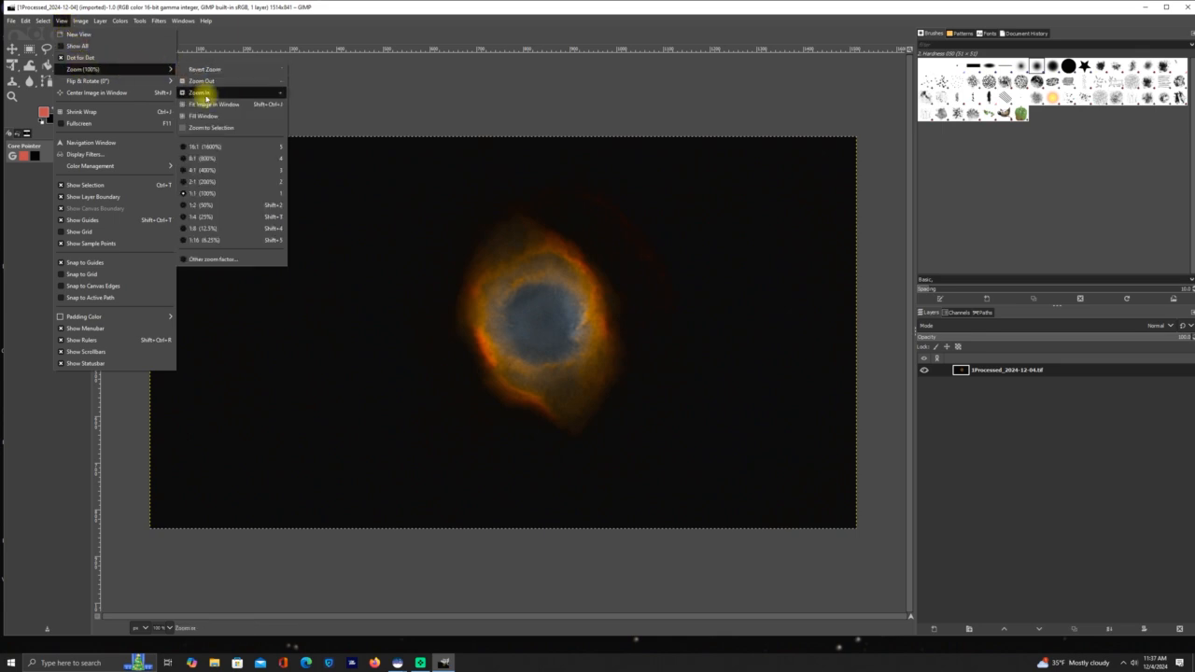
pyautogui.click(203, 116)
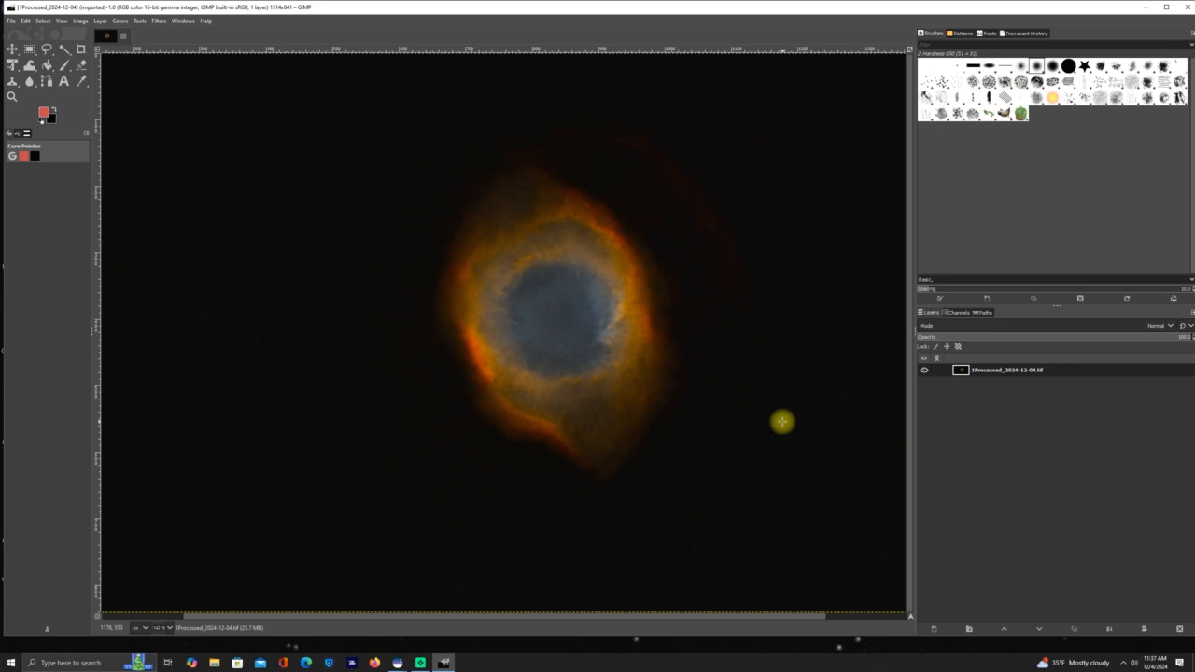
pyautogui.click(158, 21)
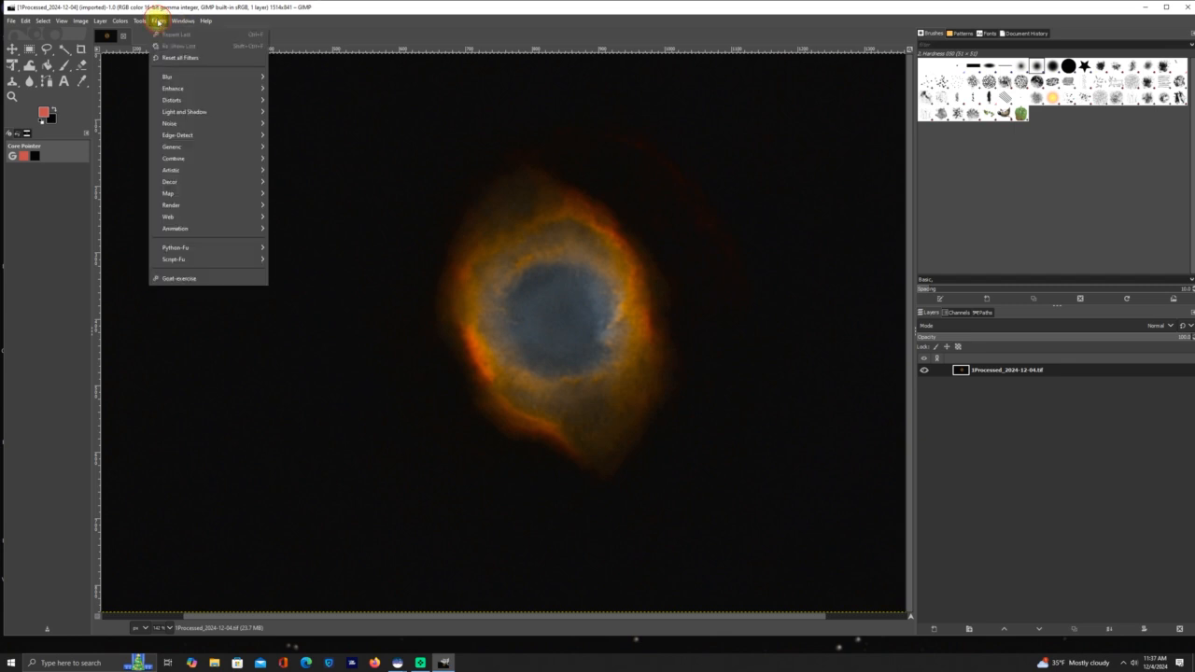
pyautogui.moveTo(174, 88)
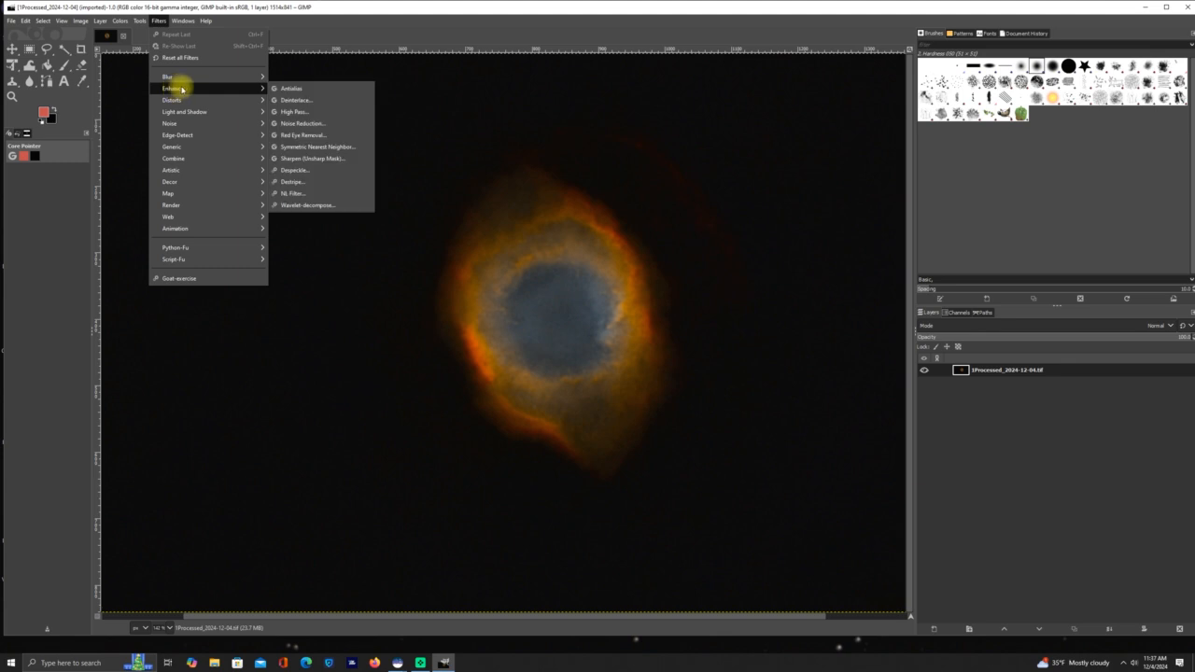
pyautogui.click(304, 159)
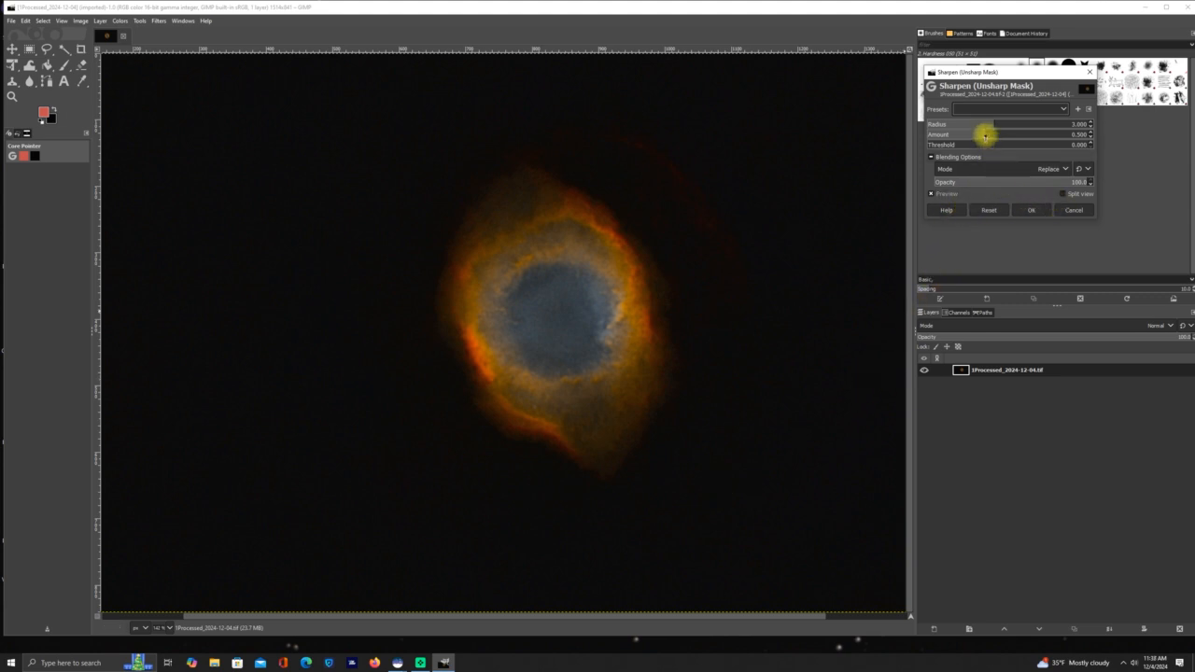
pyautogui.moveTo(985, 134); pyautogui.dragTo(963, 138)
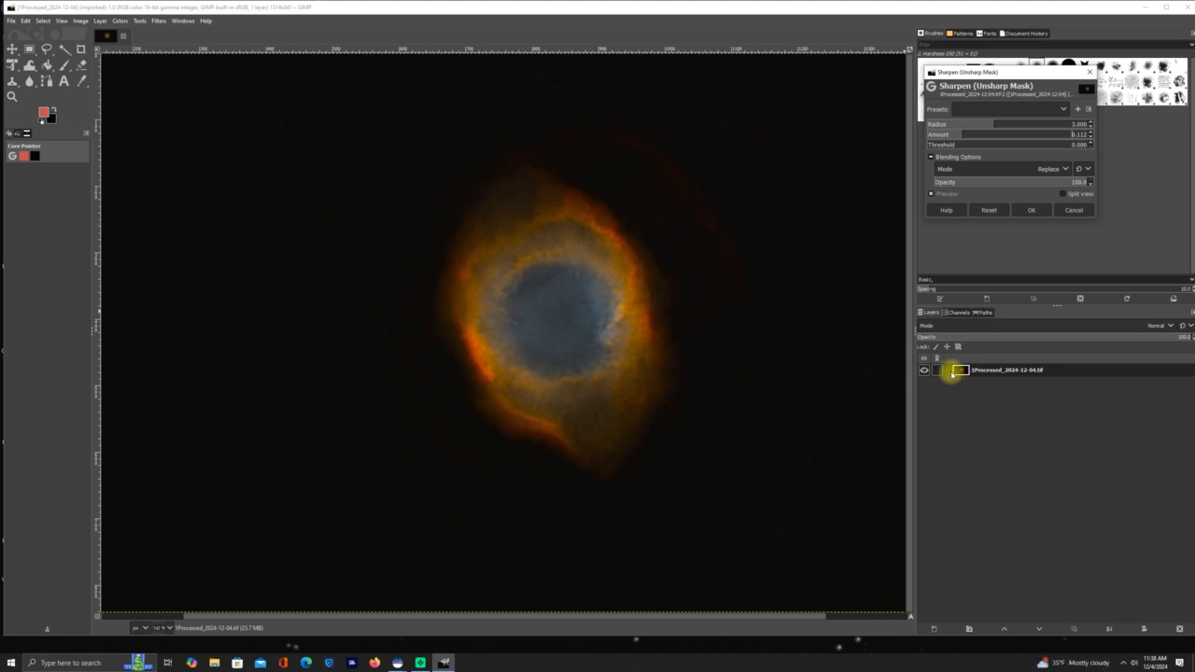
pyautogui.click(1031, 210)
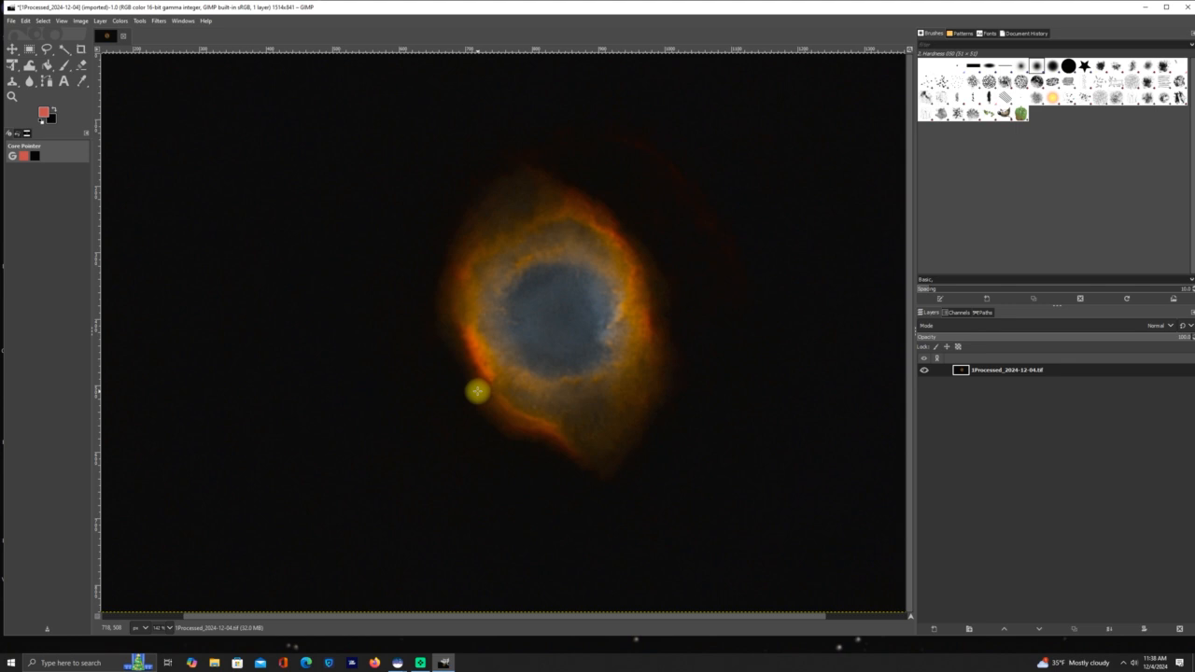
# Step: Export the sharpened nebula as the Flexible Image Transport System file 1Processed_2024-12-04.fit into the Siril Stacking Process File folder on drive D
pyautogui.click(12, 21)
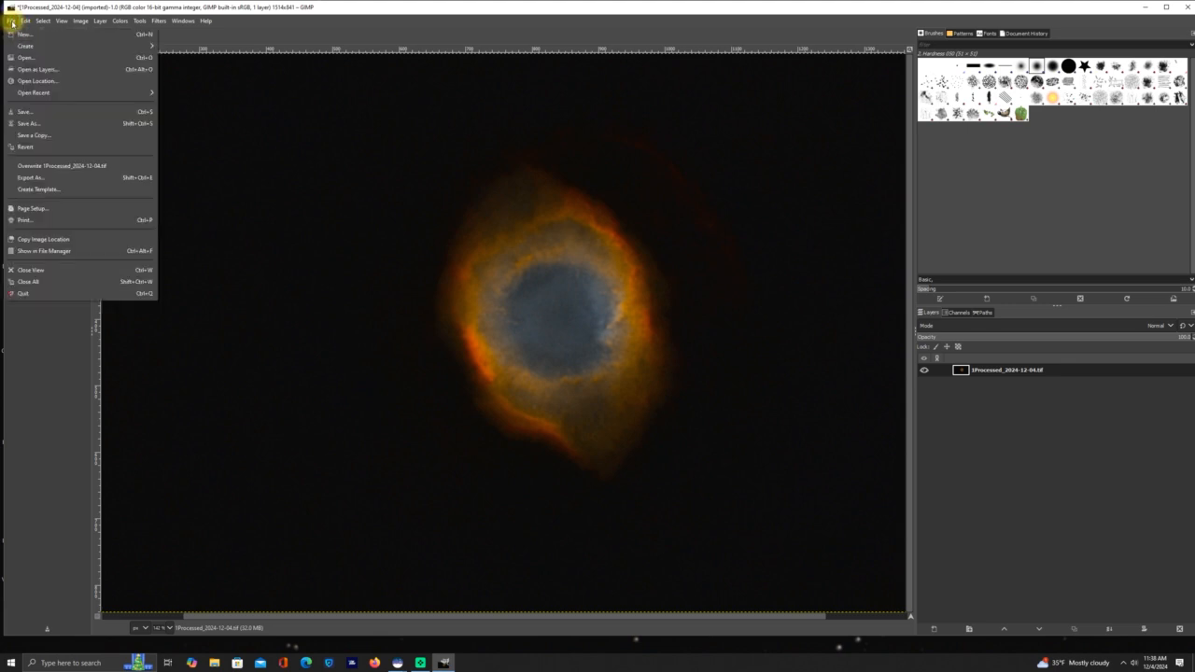
pyautogui.click(32, 178)
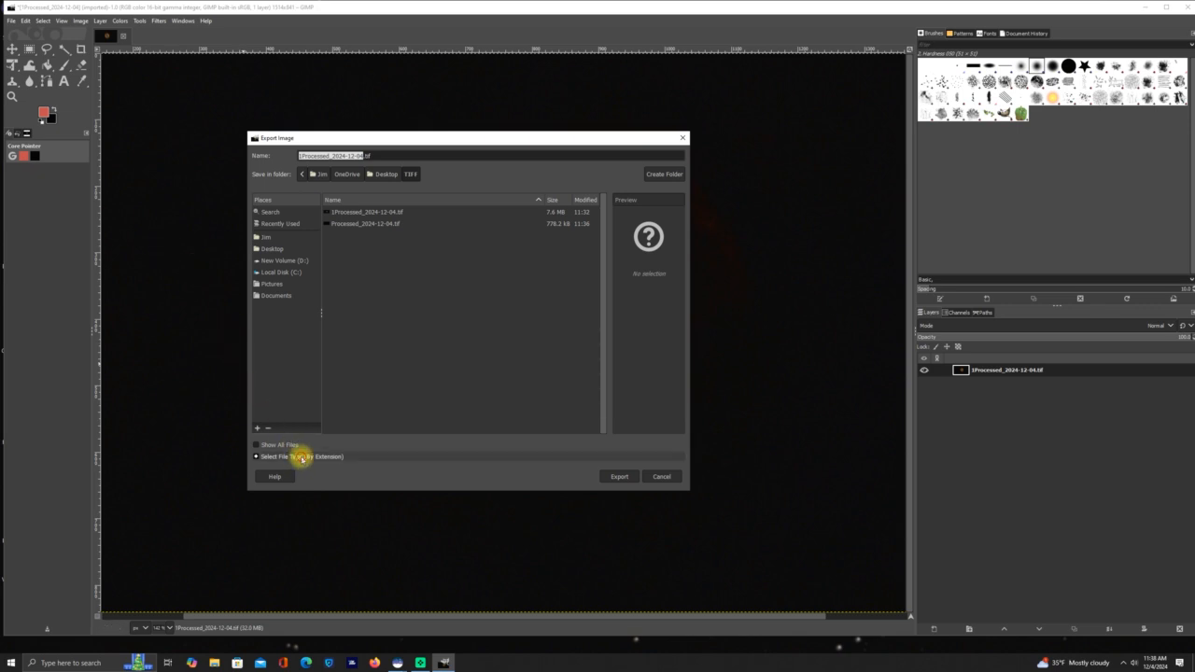
pyautogui.click(302, 456)
pyautogui.scroll(-3, 298, 455)
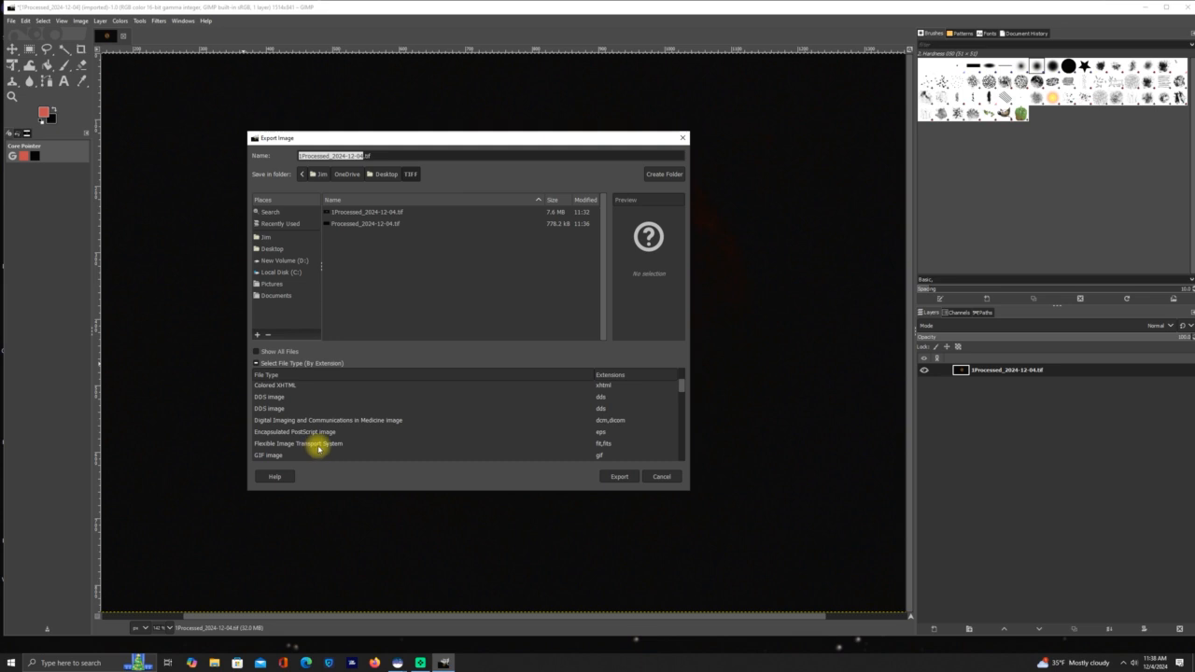
pyautogui.click(325, 444)
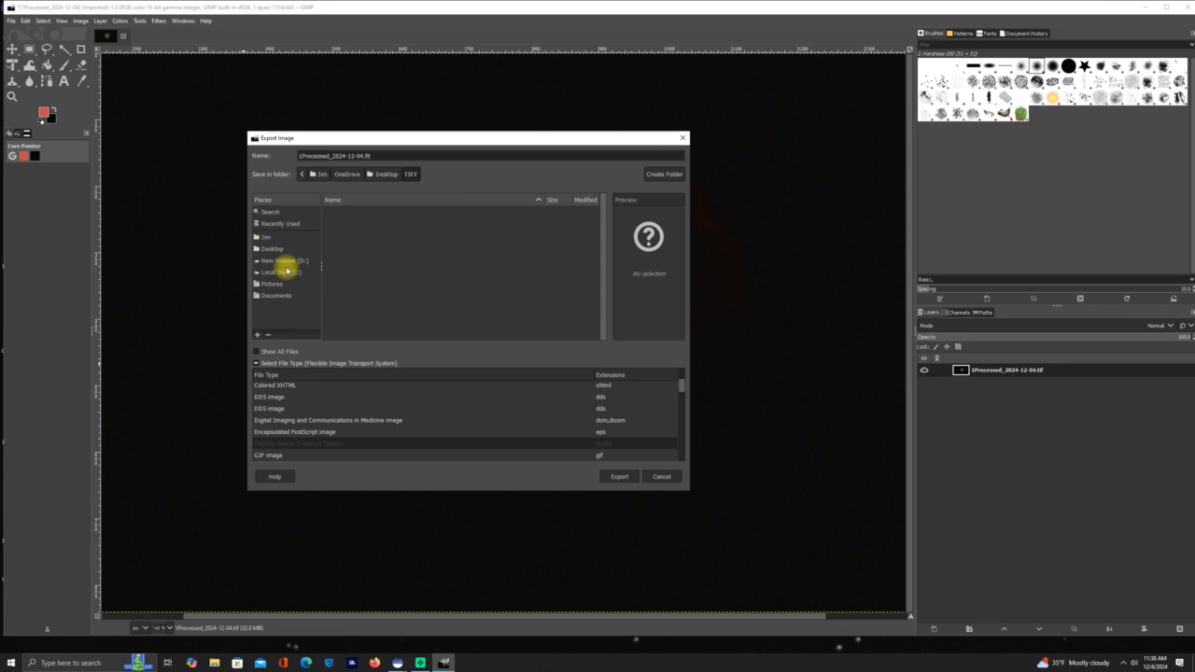
pyautogui.click(291, 262)
pyautogui.scroll(-4, 397, 280)
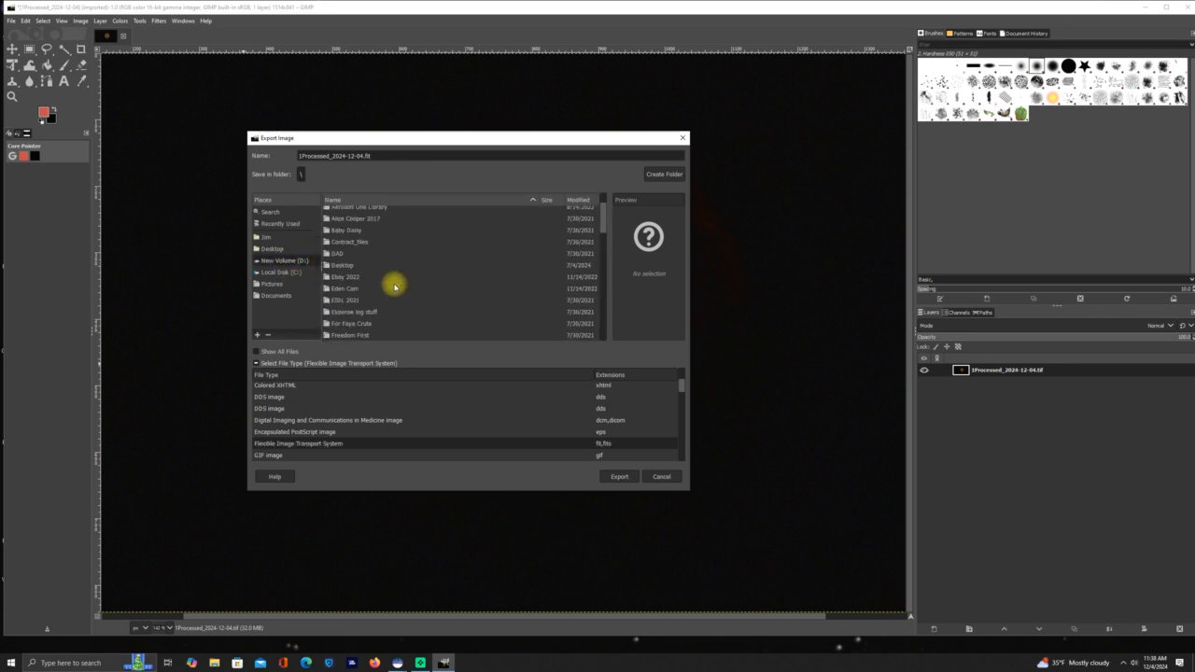
pyautogui.scroll(-10, 397, 291)
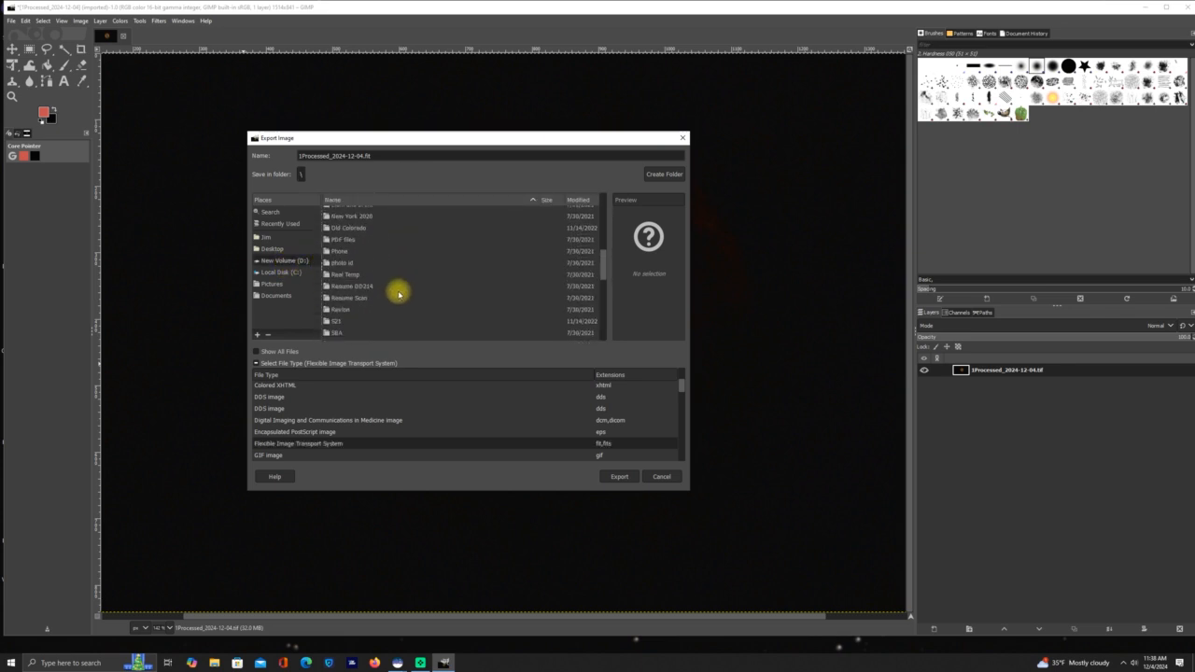
pyautogui.scroll(-2, 400, 294)
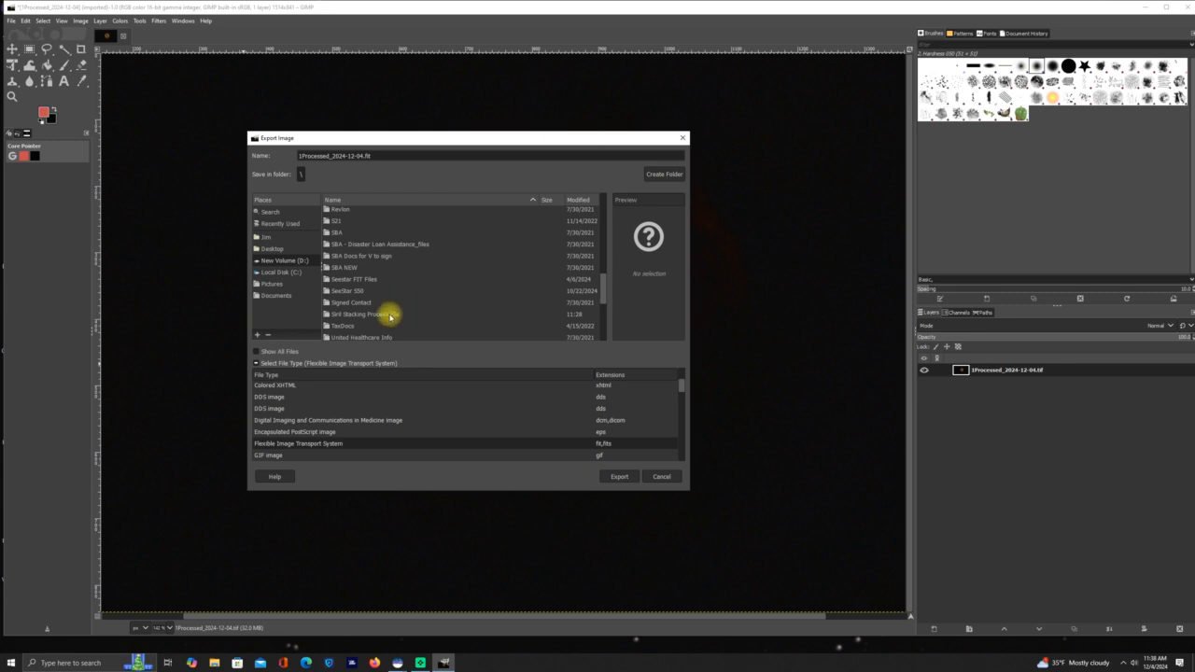
pyautogui.doubleClick(388, 316)
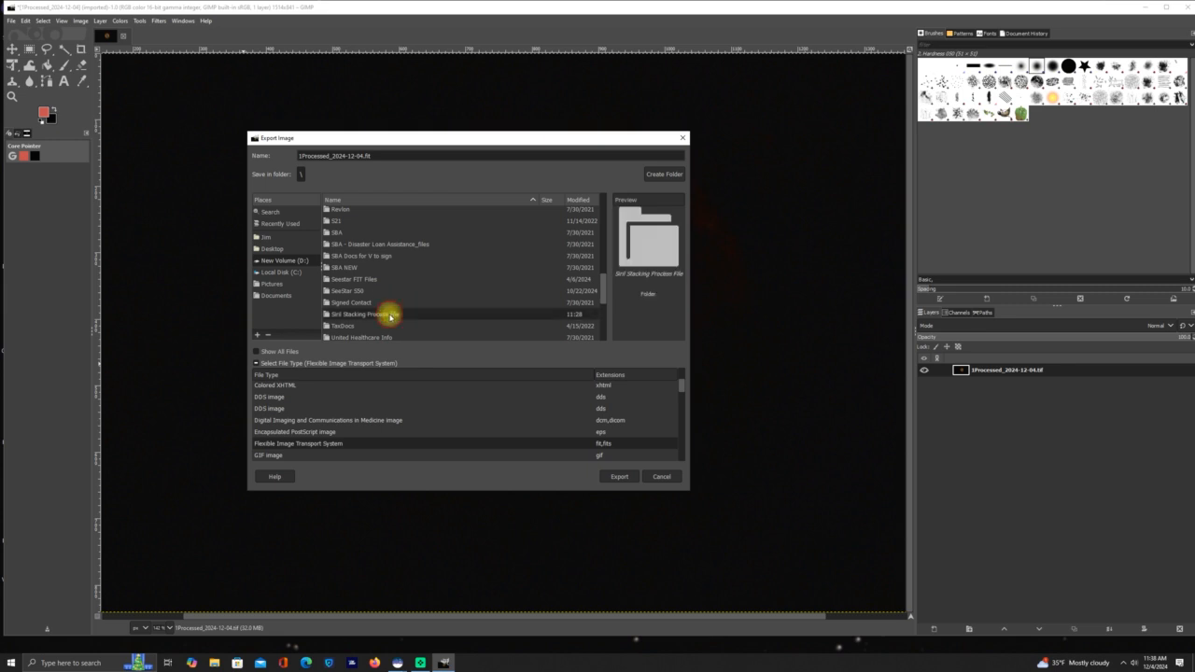
pyautogui.click(620, 477)
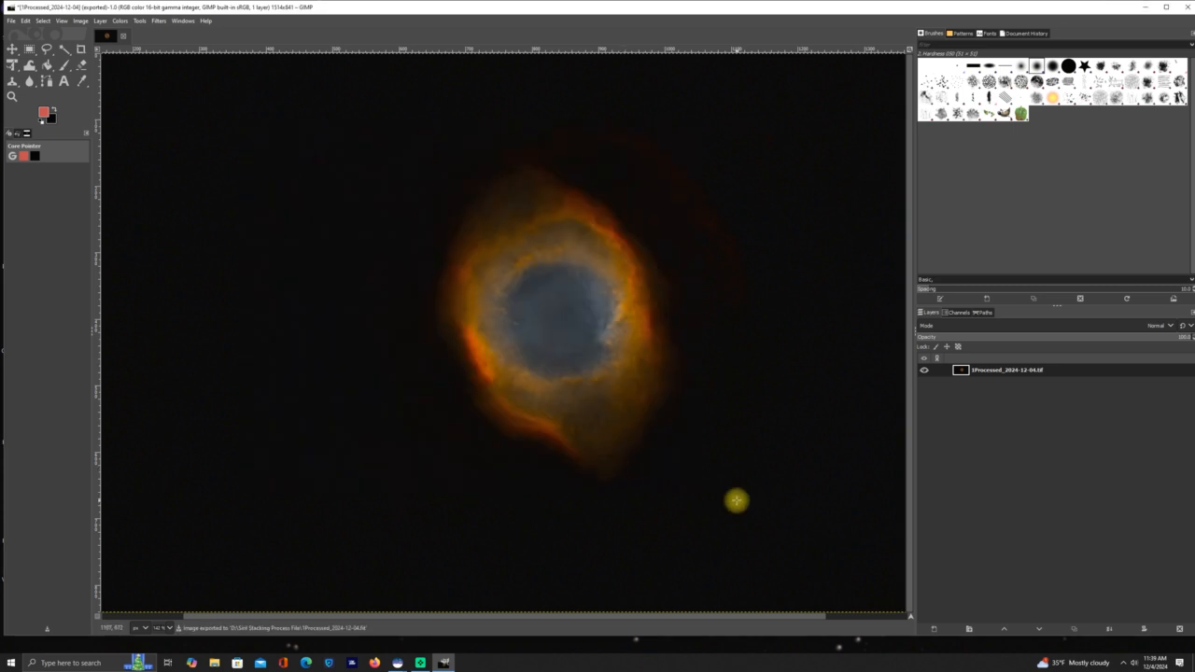
# Step: Restart GIMP, discarding the unsaved changes, and open Processed_2024-12-04.tif from the desktop's TIFF folder
pyautogui.click(1182, 7)
pyautogui.click(135, 144)
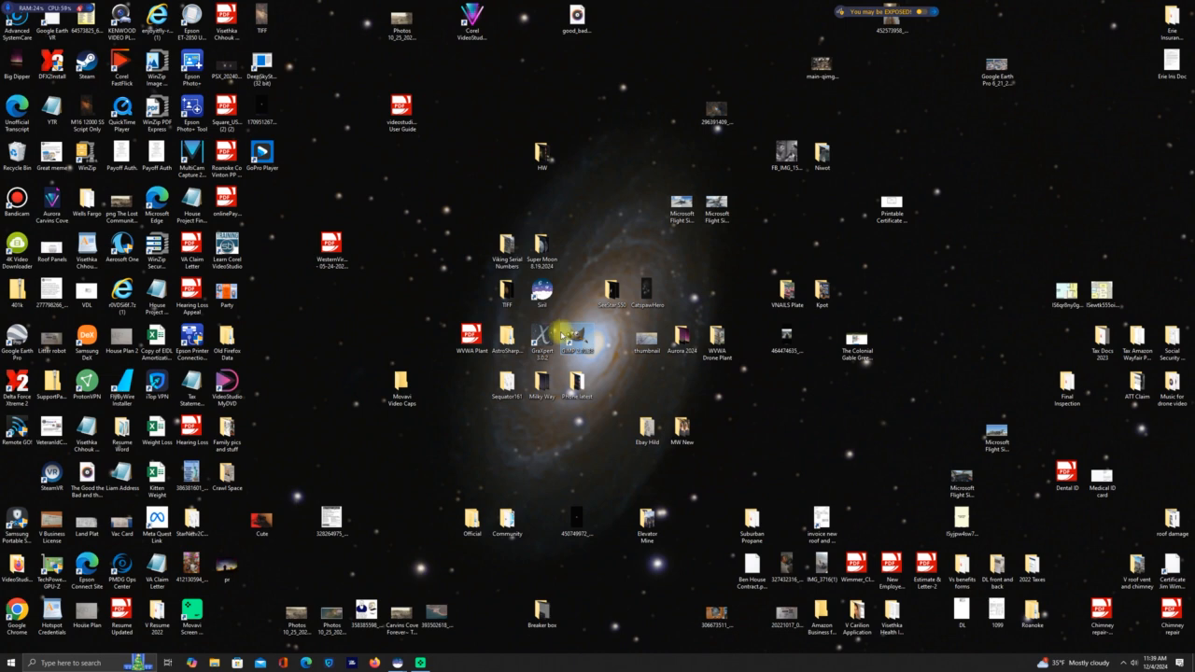
pyautogui.doubleClick(566, 333)
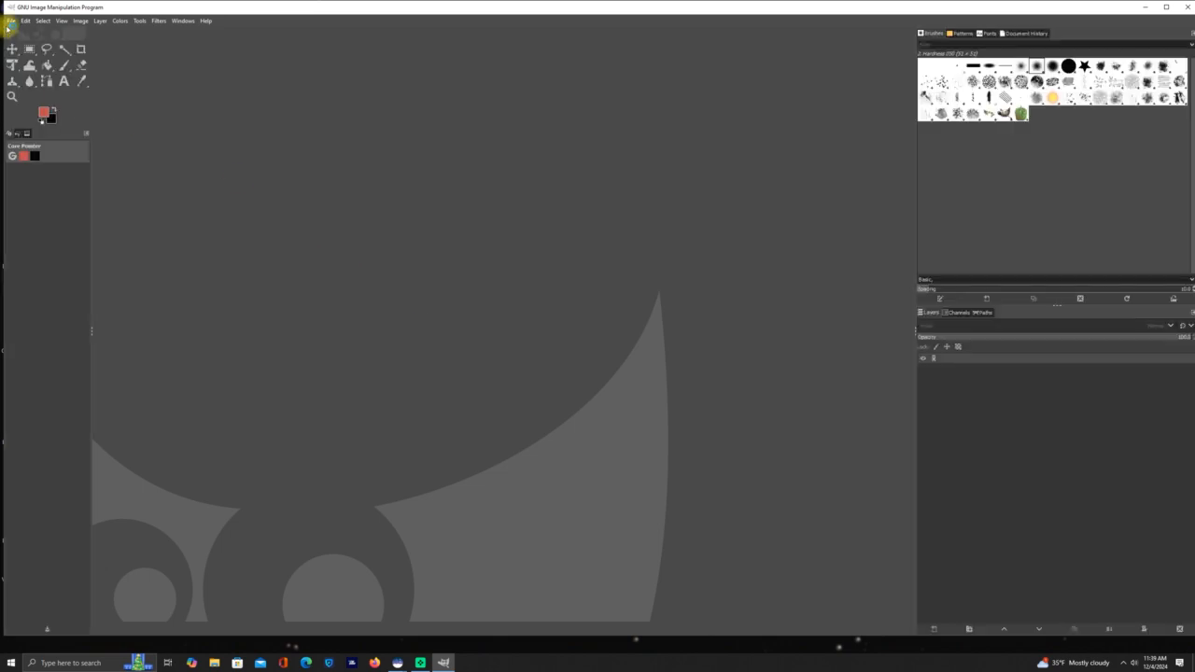
pyautogui.click(13, 20)
pyautogui.click(19, 52)
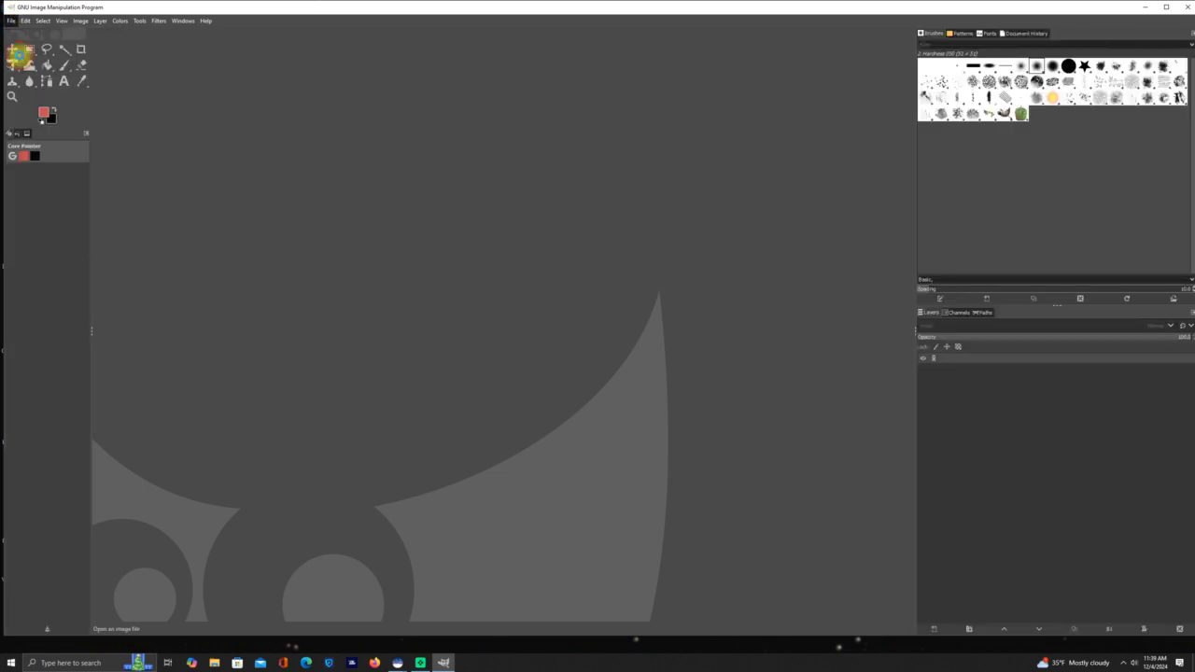
pyautogui.click(26, 95)
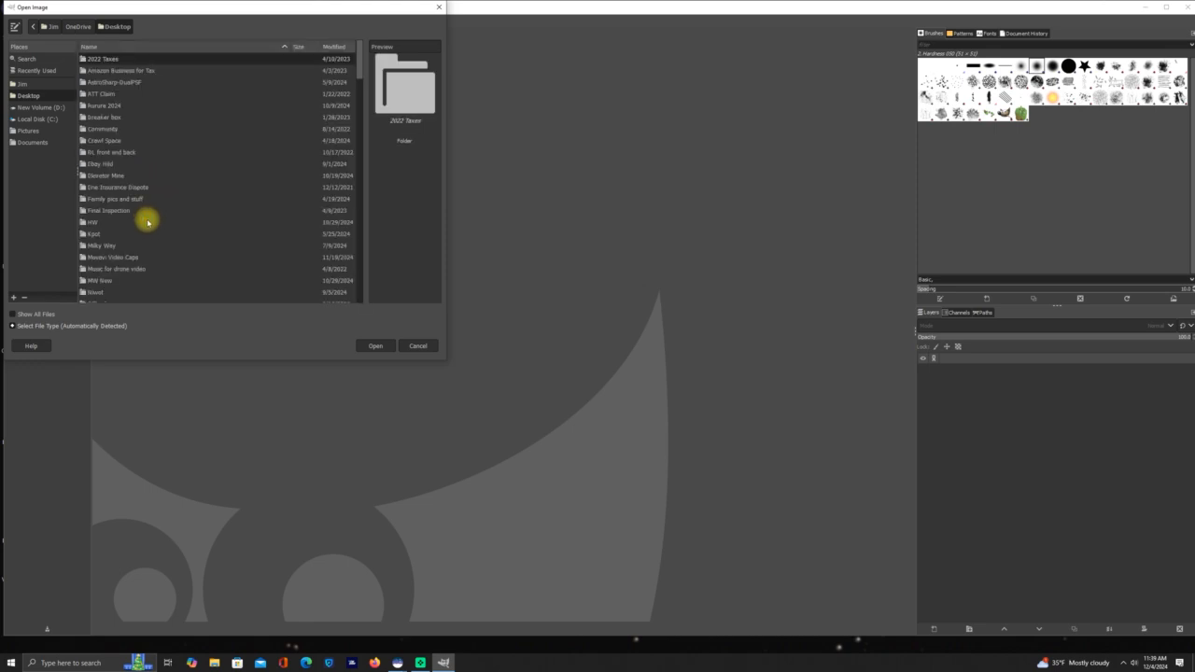
pyautogui.scroll(-5, 147, 222)
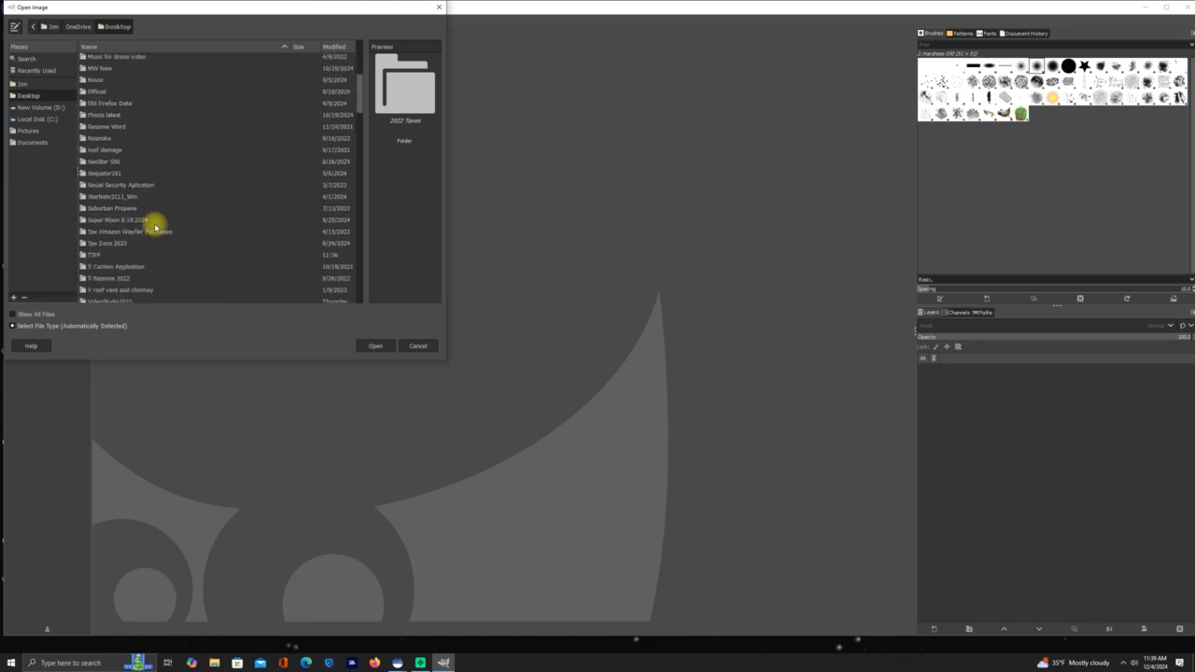
pyautogui.doubleClick(97, 256)
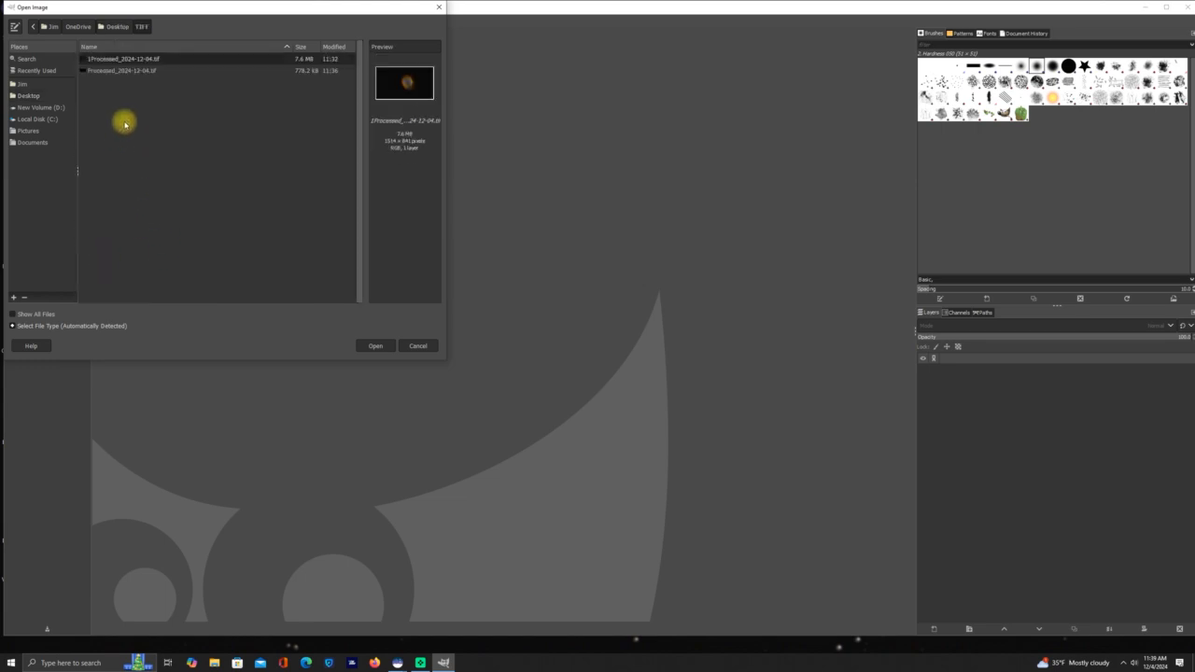
pyautogui.doubleClick(98, 72)
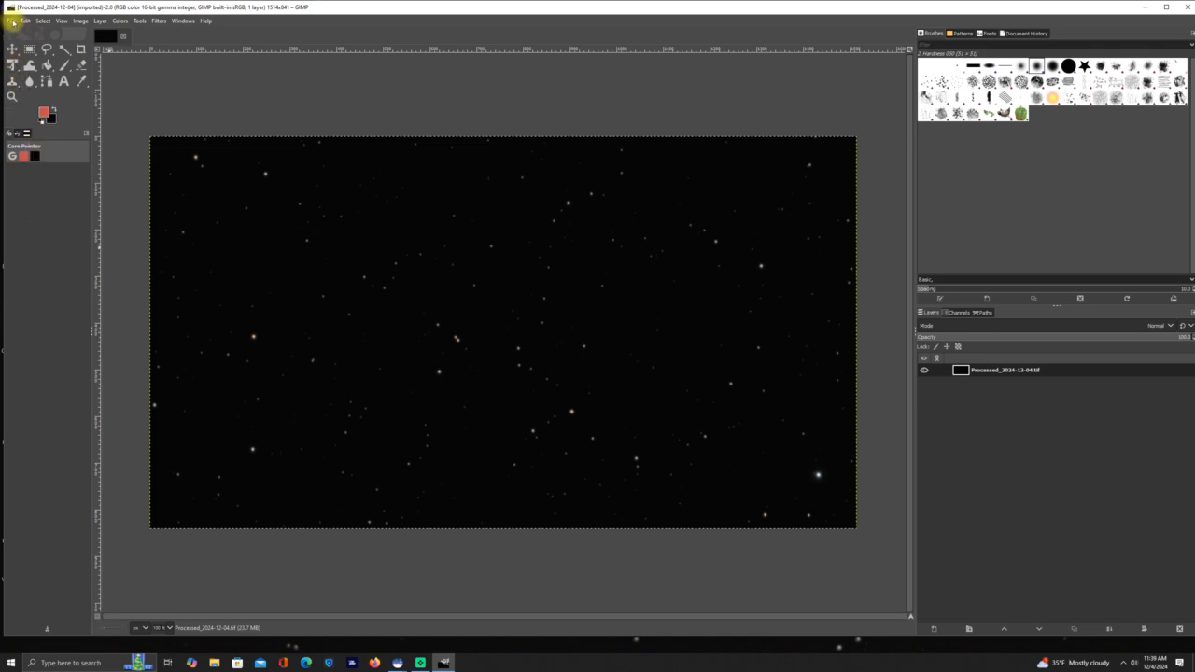
# Step: Export the star mask as the Flexible Image Transport System file Processed_2024-12-04.fit into the Siril Stacking Process File folder on drive D
pyautogui.click(13, 22)
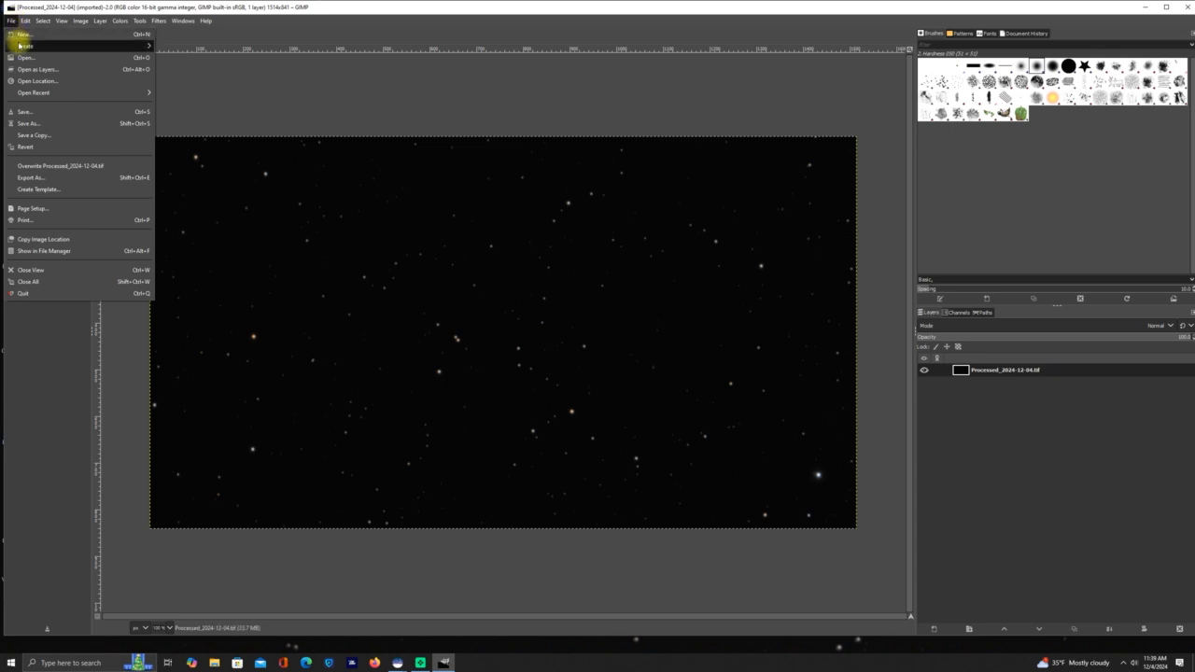
pyautogui.click(26, 178)
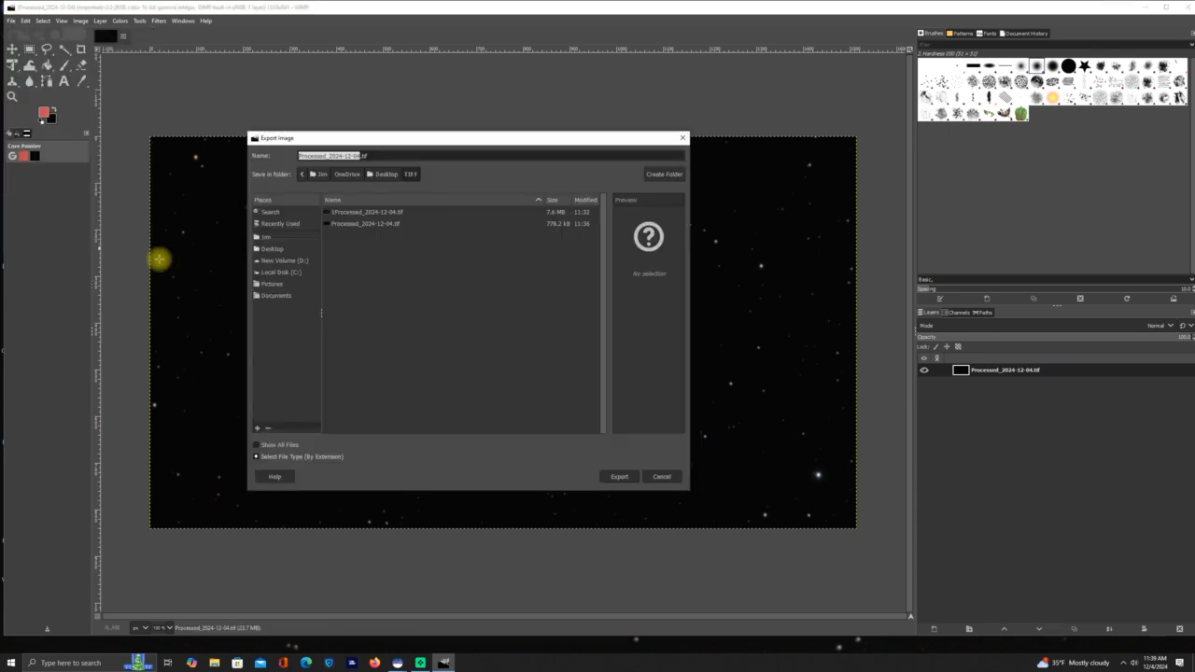
pyautogui.click(290, 456)
pyautogui.scroll(-3, 319, 435)
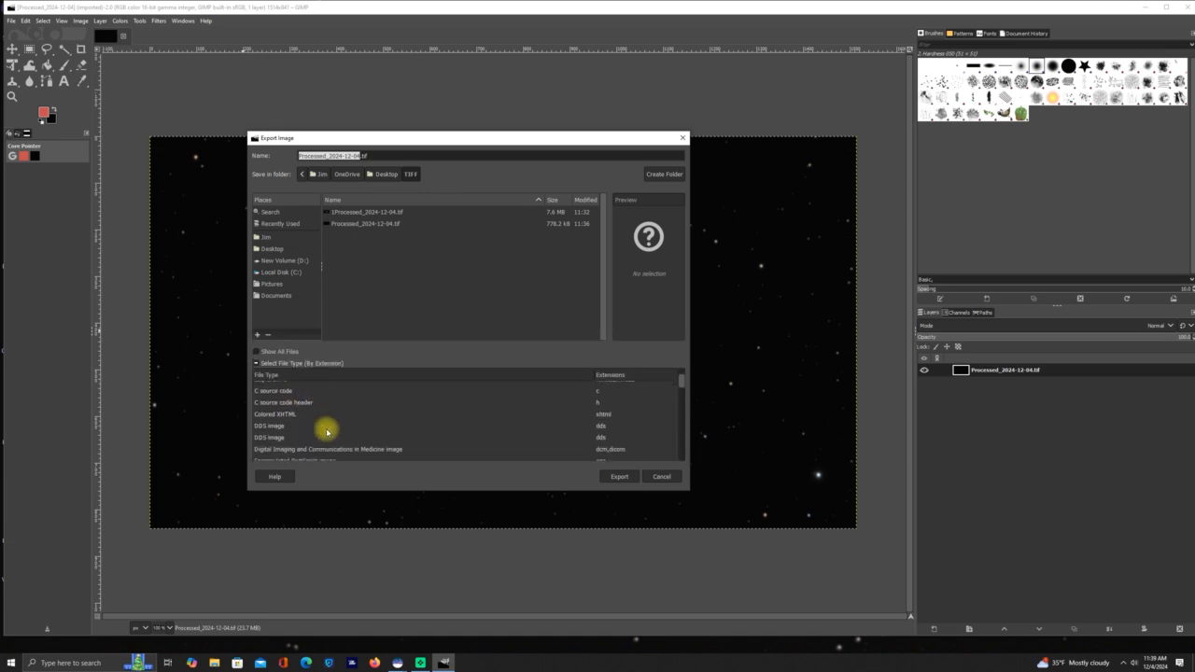
pyautogui.click(329, 445)
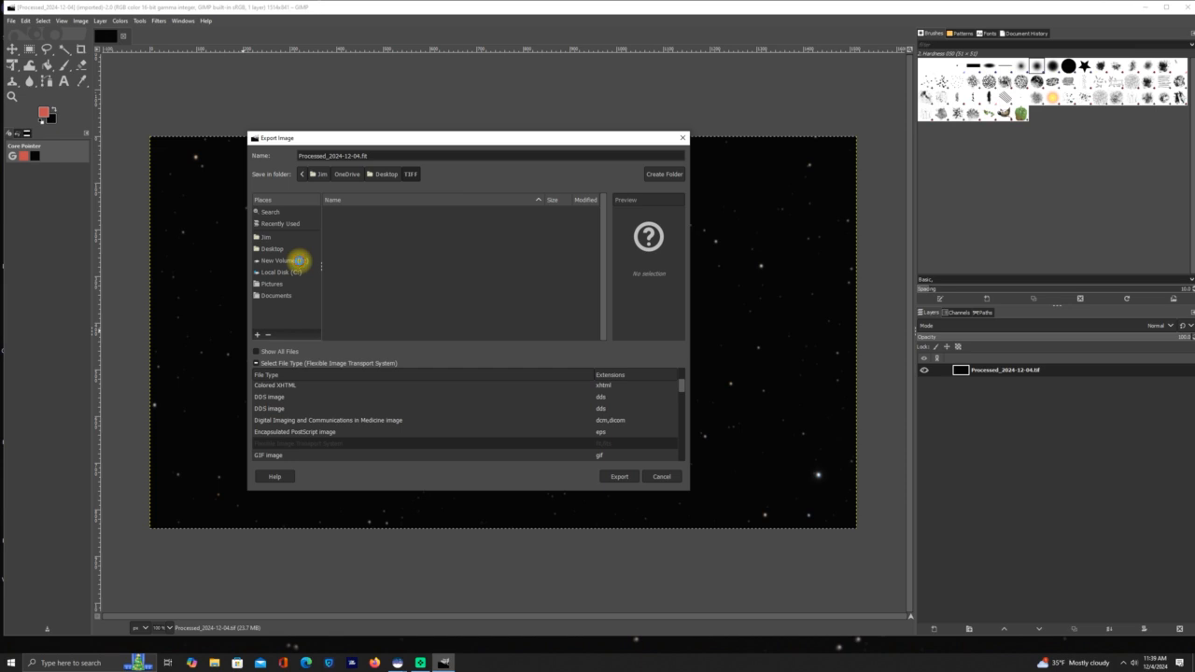
pyautogui.click(297, 260)
pyautogui.scroll(-3, 456, 280)
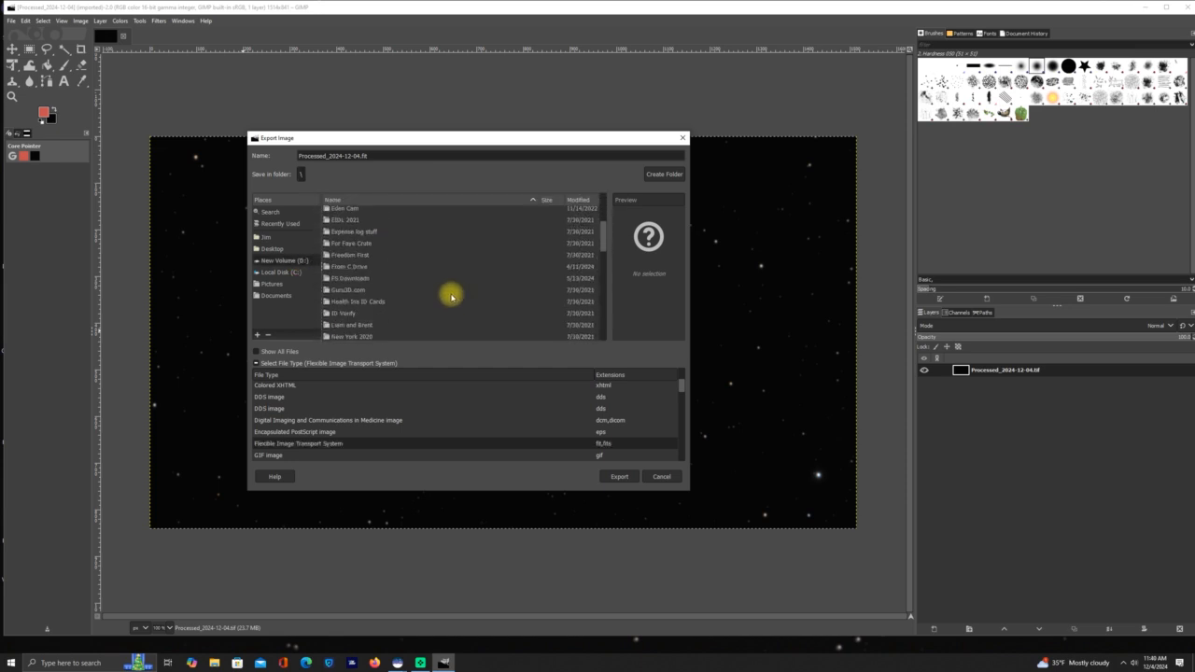
pyautogui.scroll(-5, 453, 297)
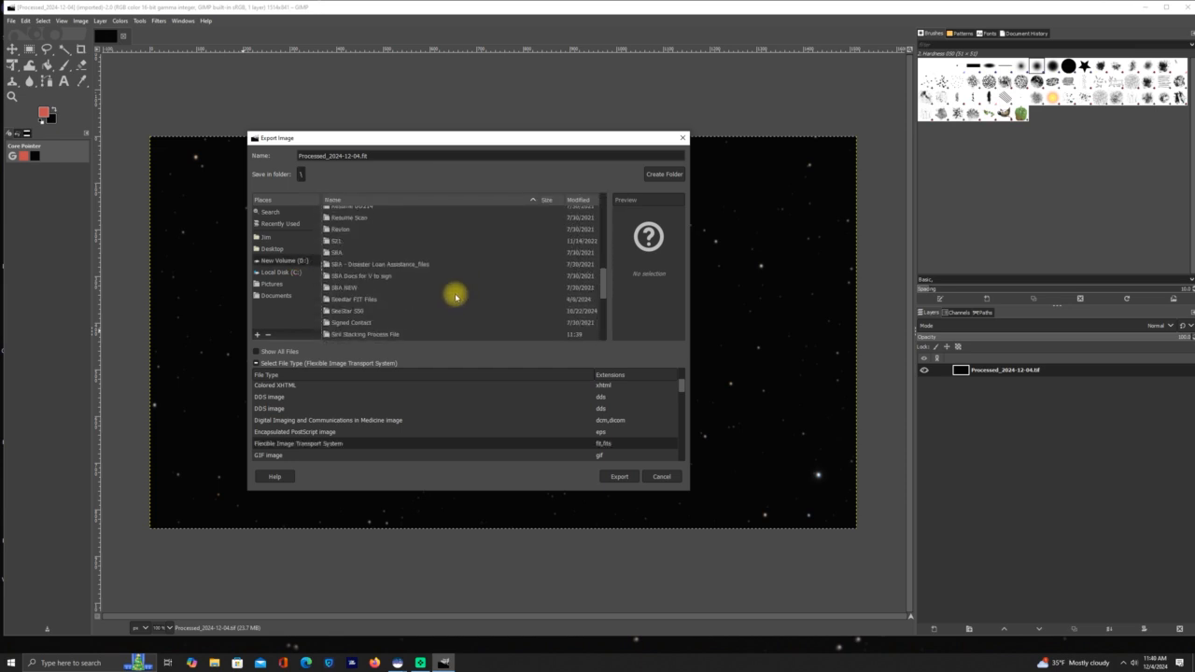
pyautogui.scroll(-1, 455, 297)
pyautogui.doubleClick(393, 315)
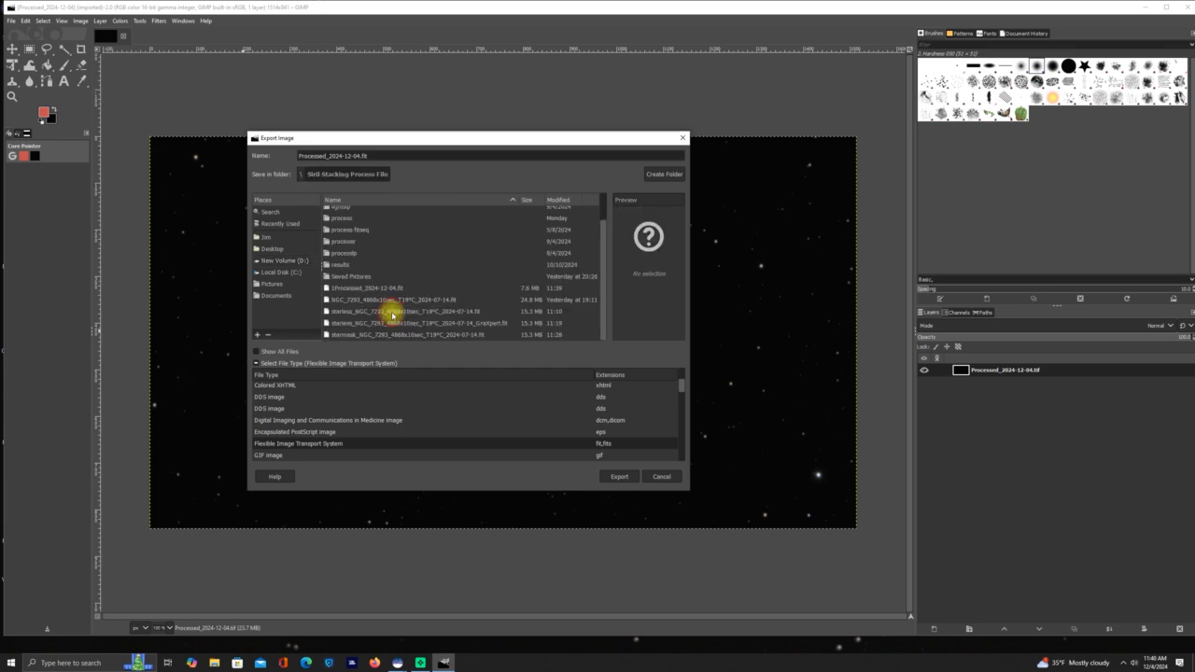
pyautogui.click(619, 475)
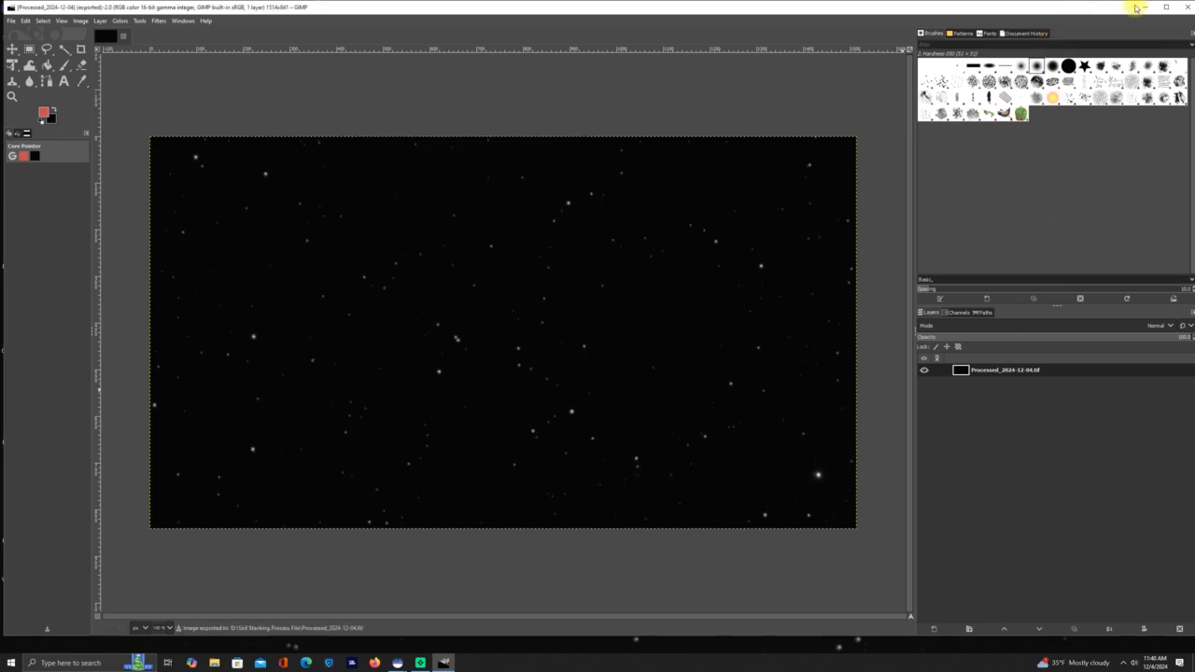
# Step: Close GIMP, switch to Siril and open 1Processed_2024-12-04.fit from the Siril Stacking Process File folder
pyautogui.click(1188, 7)
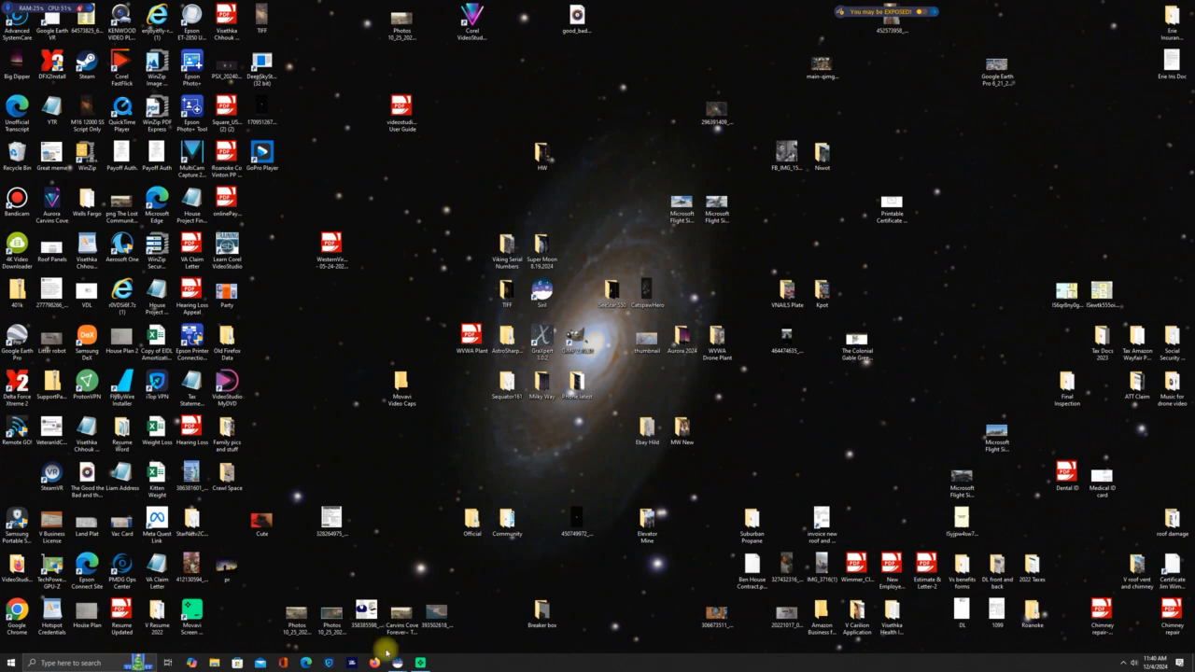
pyautogui.click(425, 646)
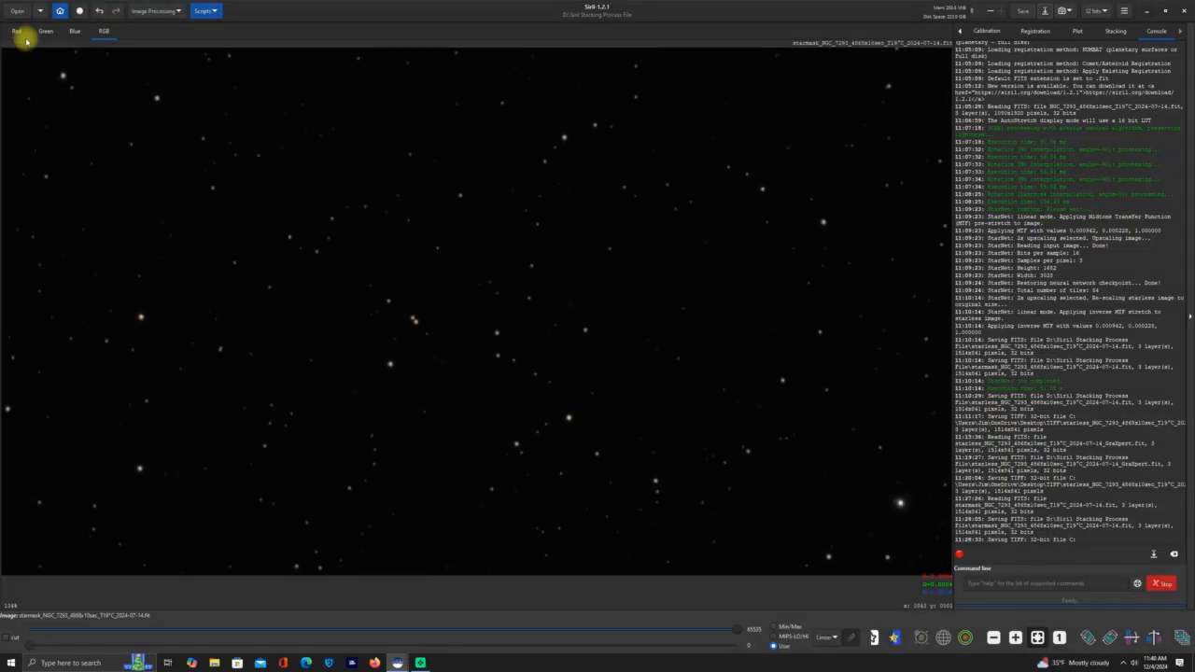
pyautogui.click(17, 11)
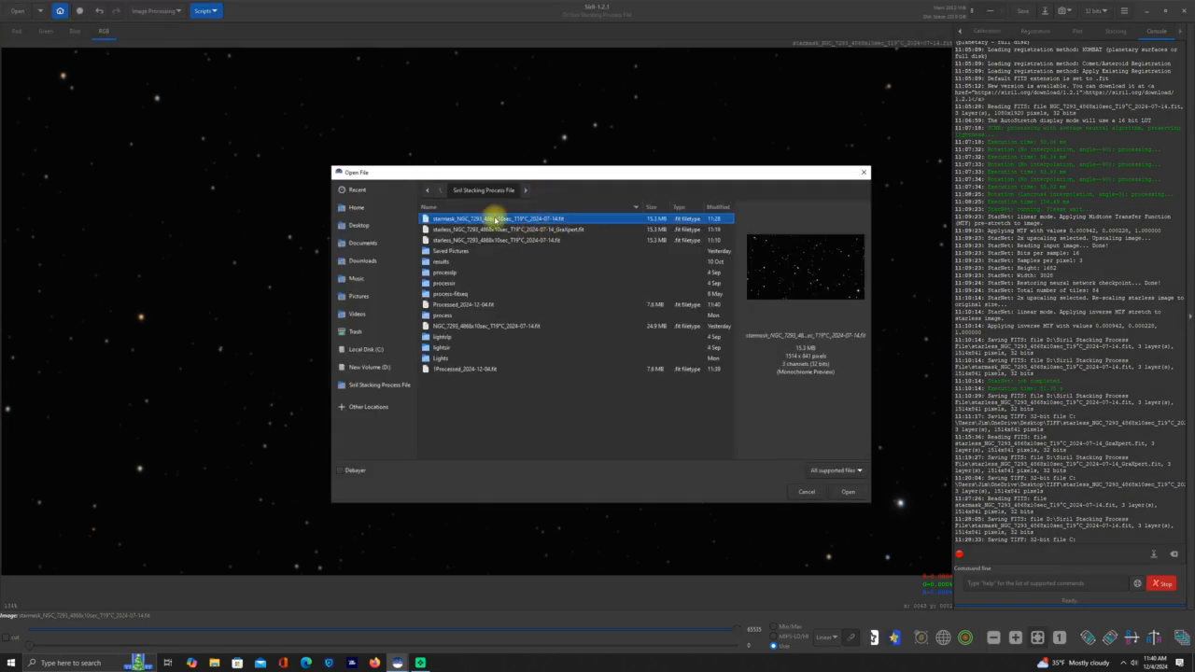
pyautogui.doubleClick(451, 370)
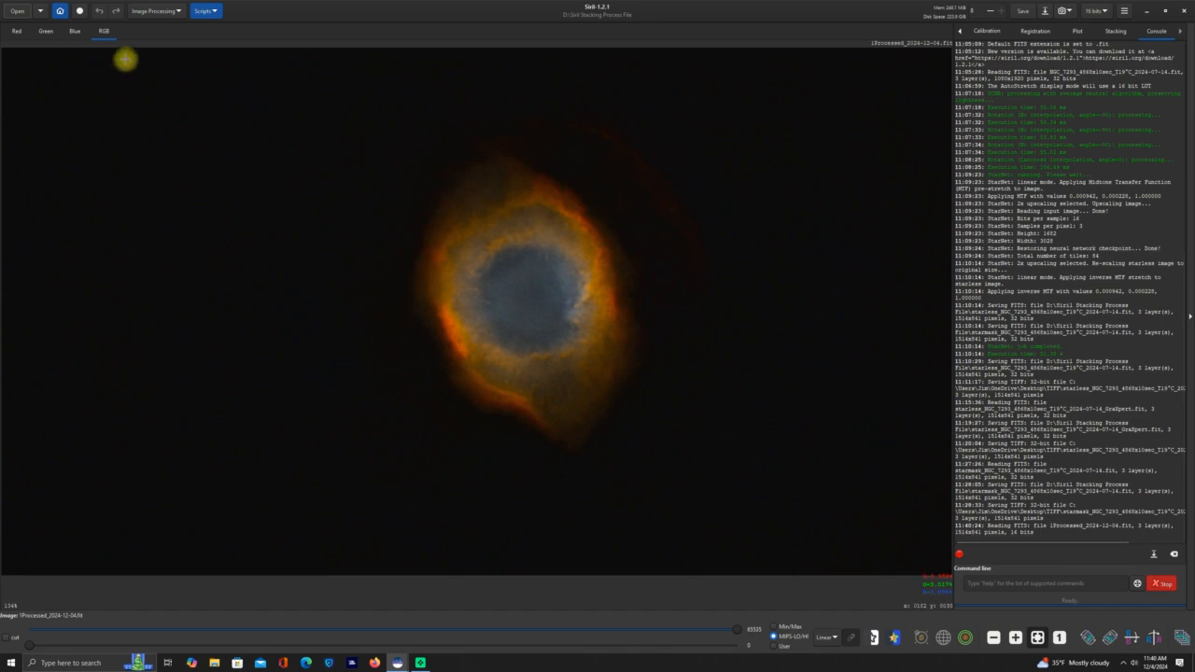
# Step: Start a Generalised Hyperbolic Stretch using the Generalised hyperbolic transform type and the Even weighted luminance colour model
pyautogui.click(177, 11)
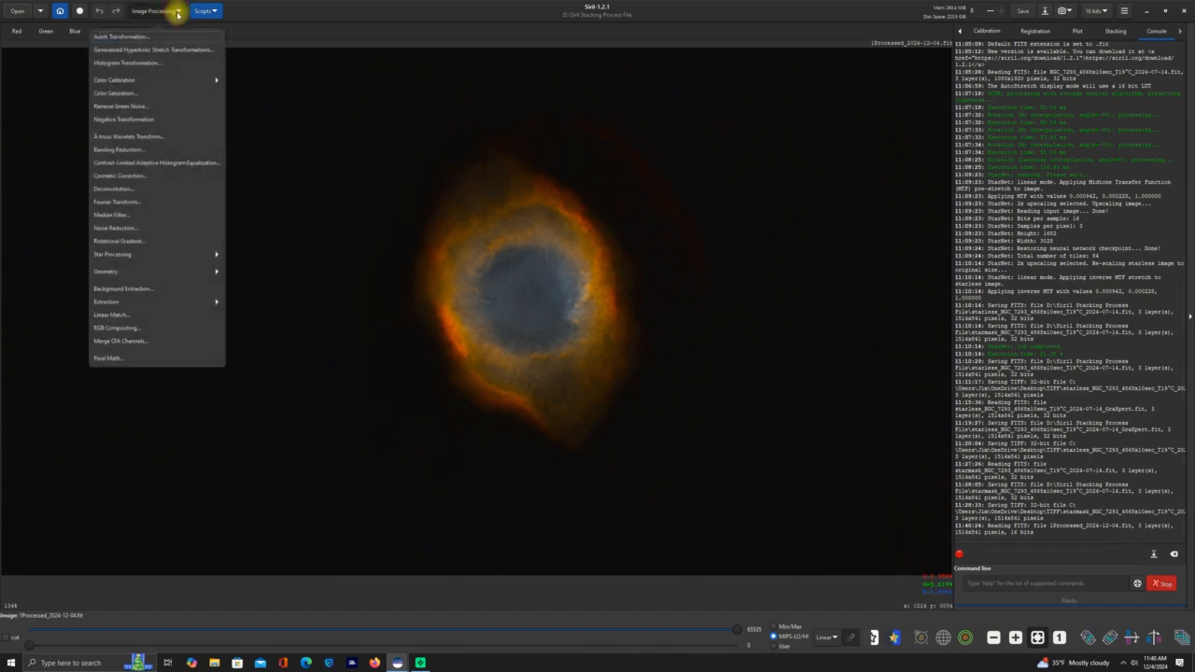
pyautogui.click(156, 50)
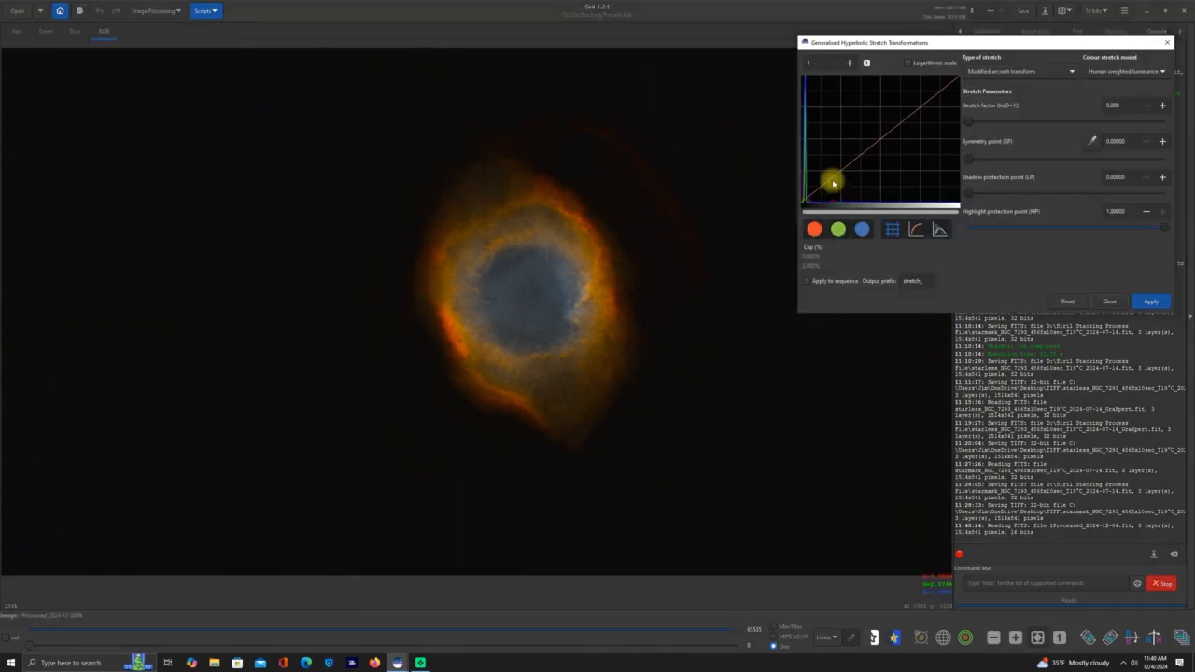
pyautogui.click(1073, 72)
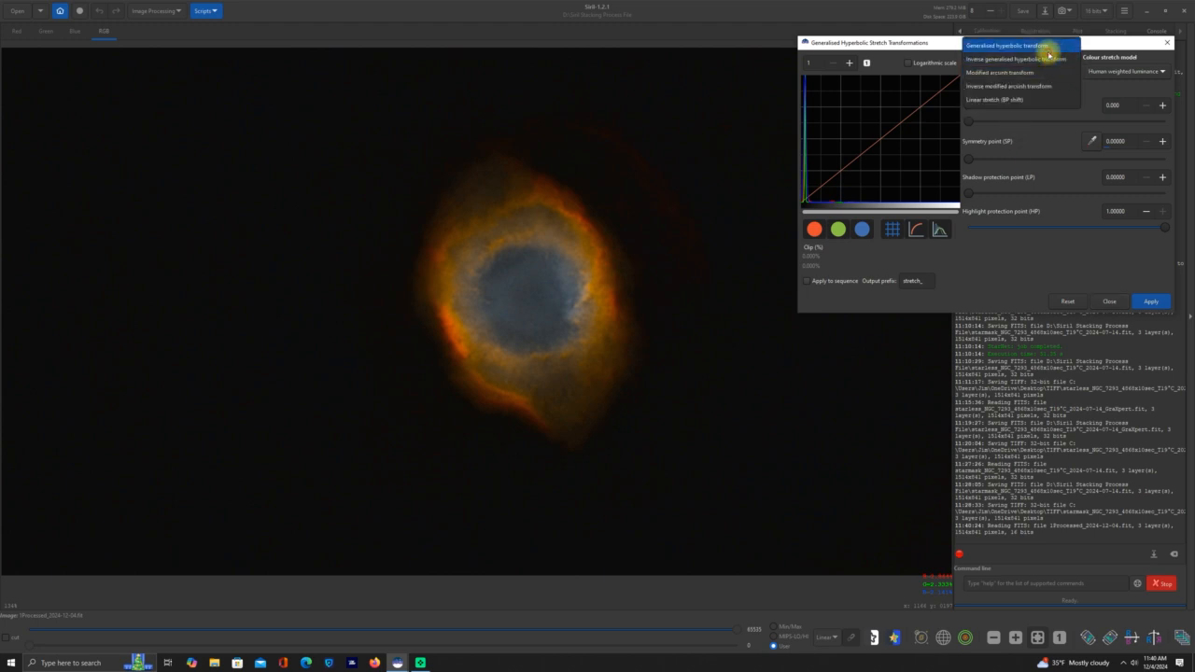
pyautogui.click(1054, 51)
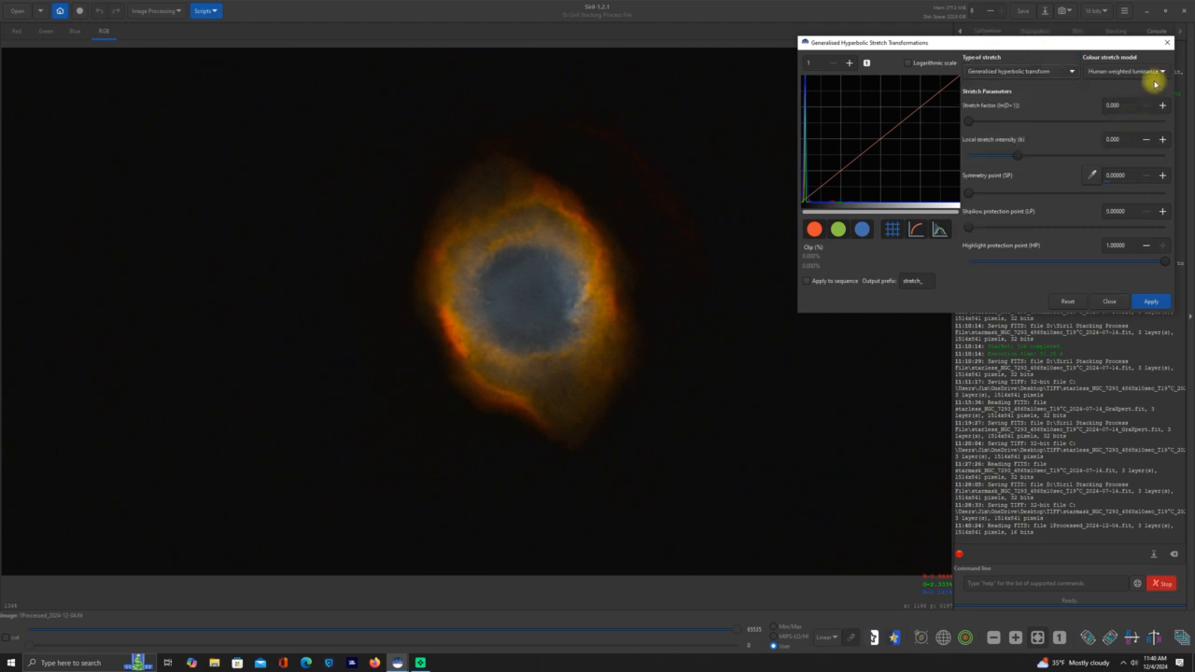
pyautogui.click(1164, 71)
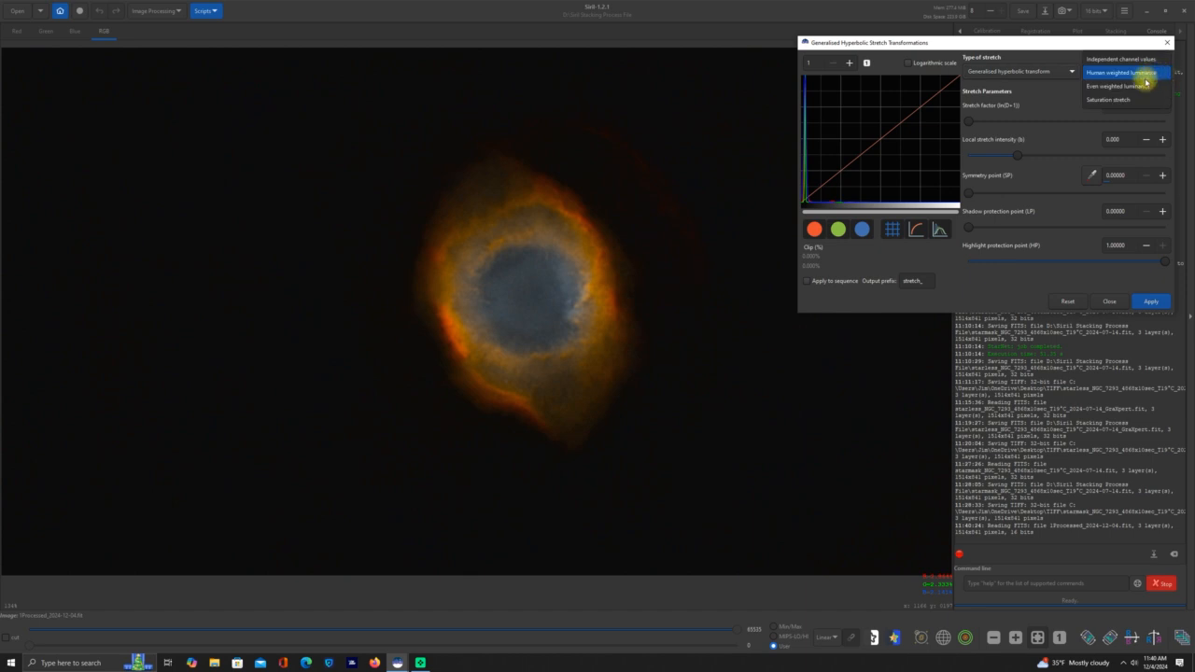
pyautogui.click(1145, 87)
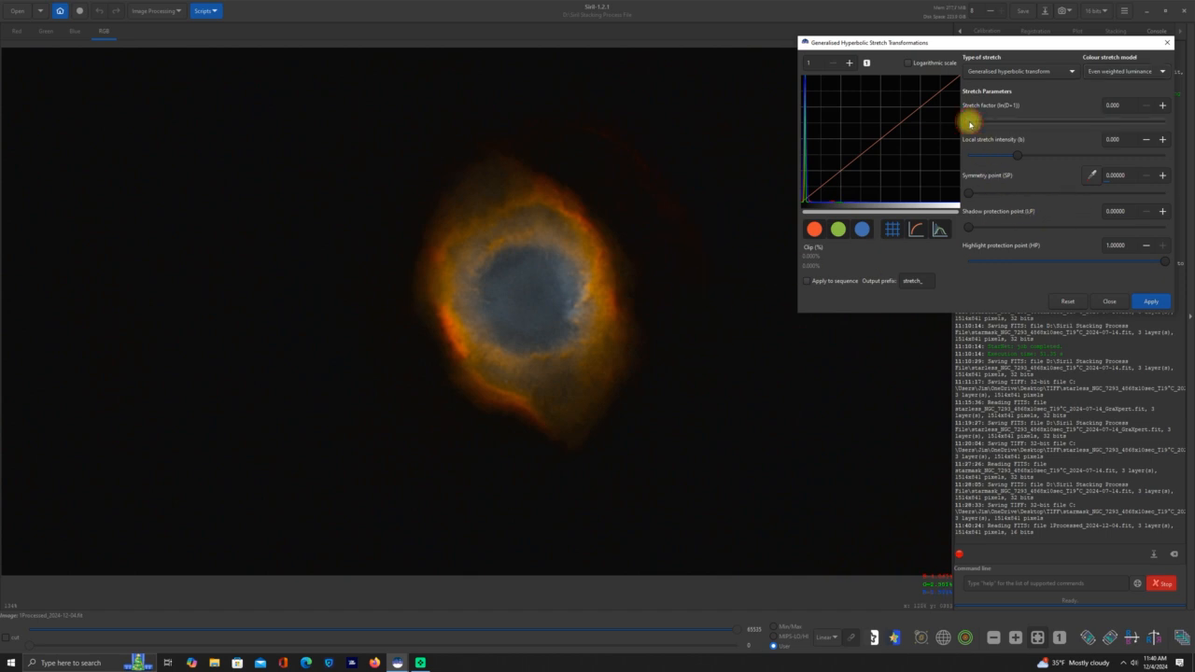
pyautogui.moveTo(969, 123)
pyautogui.mouseDown()
pyautogui.moveTo(992, 122)
pyautogui.moveTo(962, 121)
pyautogui.mouseUp()
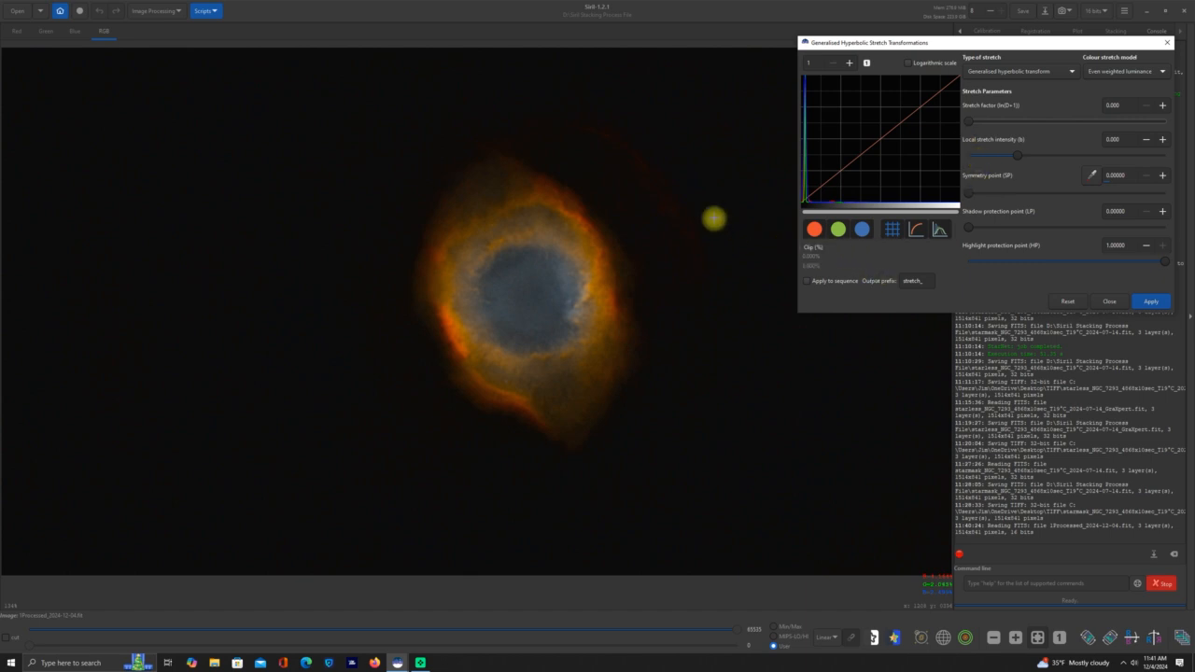
# Step: Sample the symmetry point from a small selection at the nebula's faint outer arc and set the stretch factor to about 0.740
pyautogui.click(661, 196)
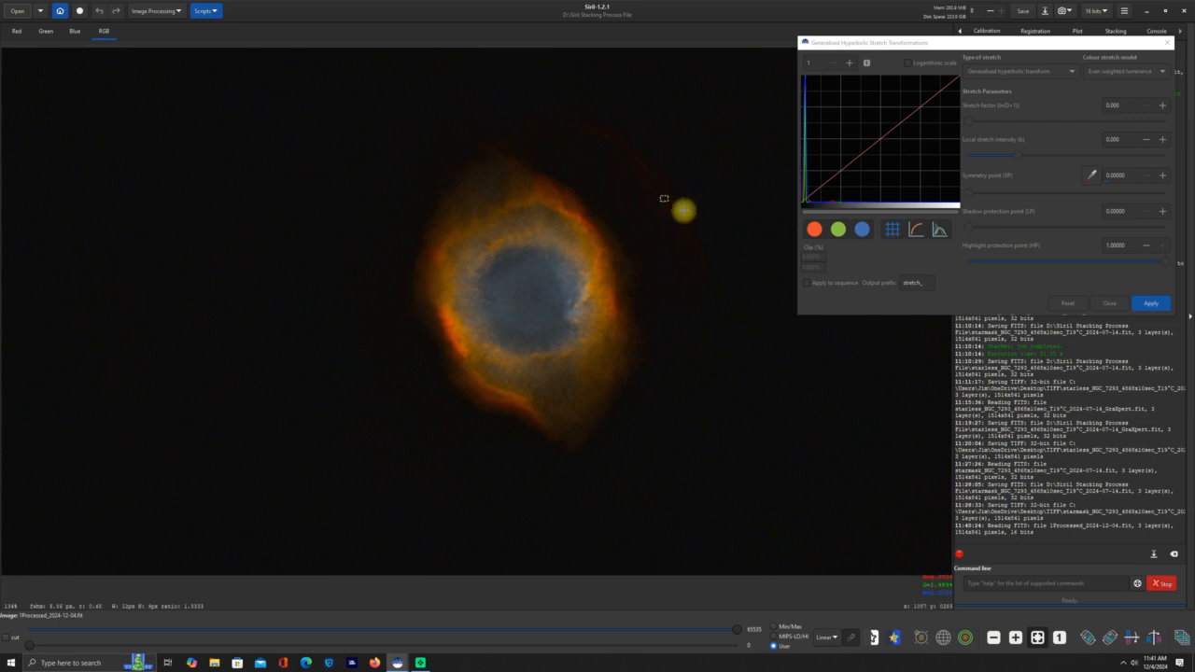
pyautogui.click(1091, 175)
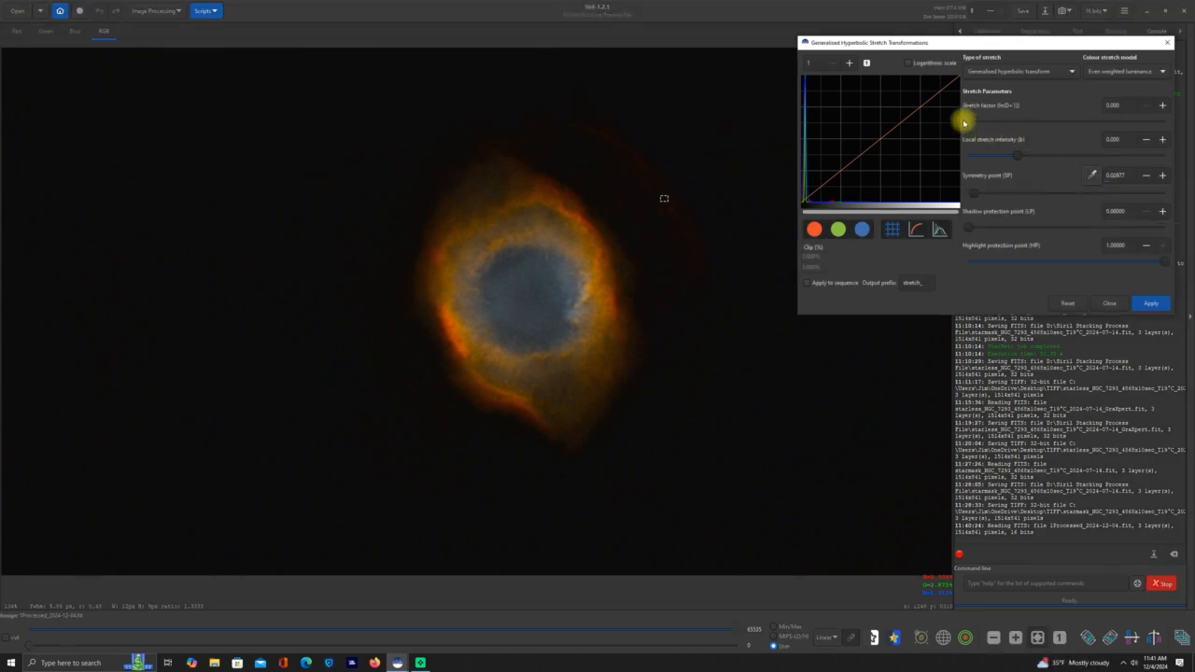
pyautogui.moveTo(970, 122); pyautogui.dragTo(980, 122)
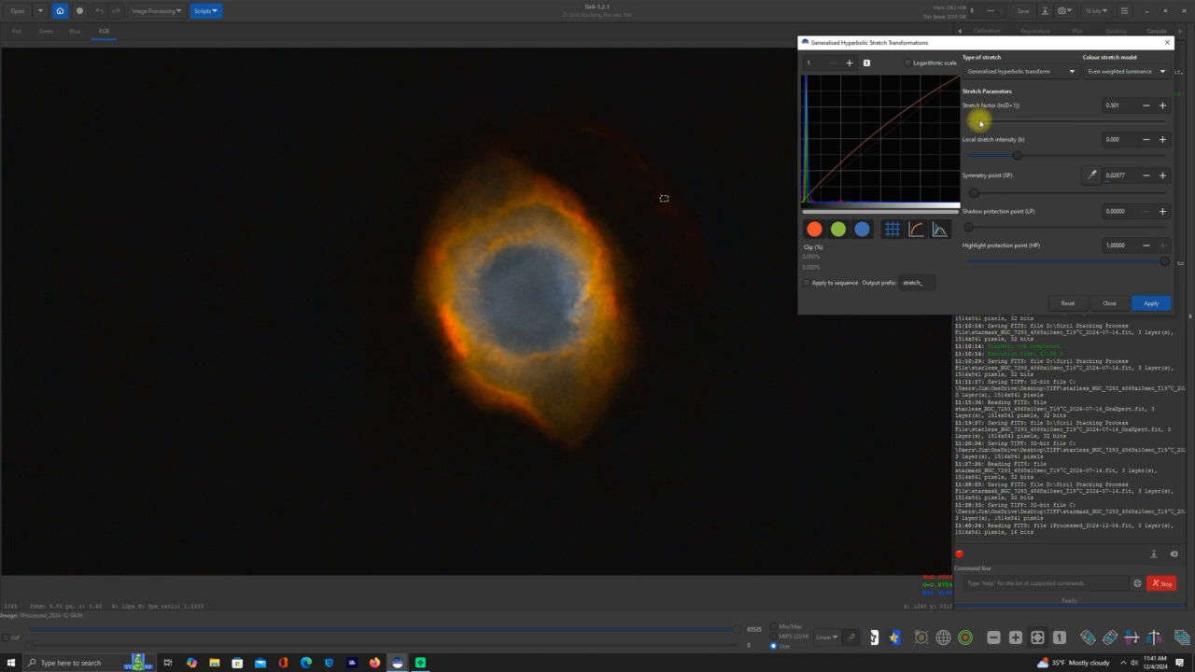
pyautogui.moveTo(980, 122); pyautogui.dragTo(985, 123)
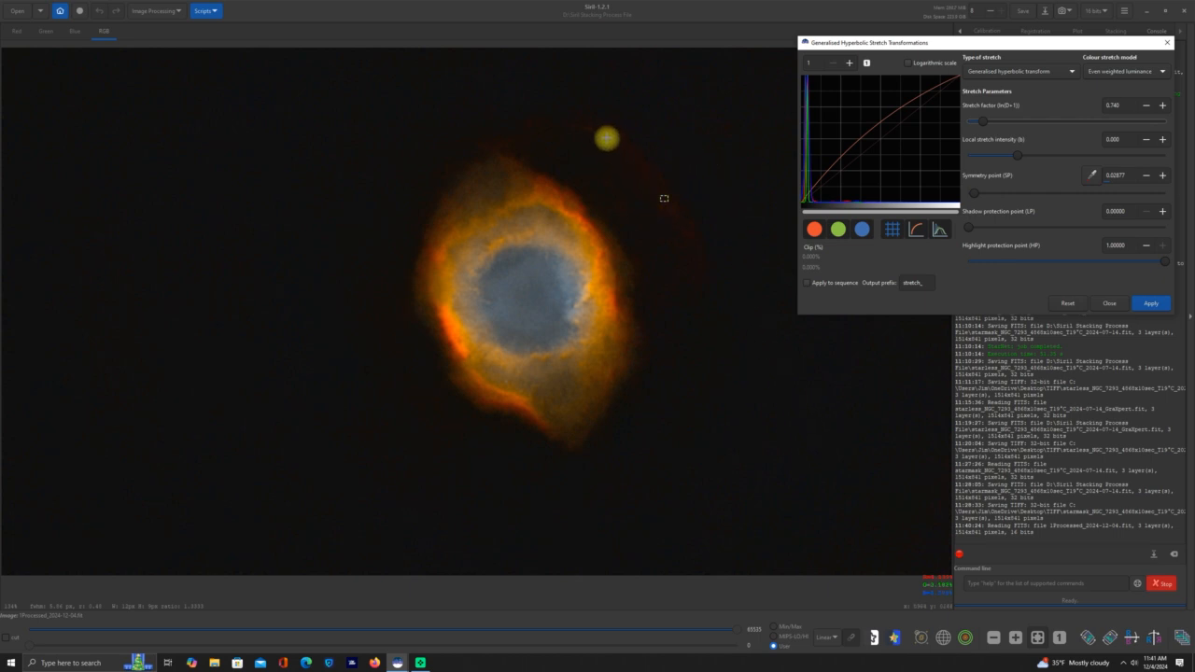
# Step: Clear the sample selection, apply the hyperbolic stretch and save the stretched nebula image over its FITS file
pyautogui.click(776, 400)
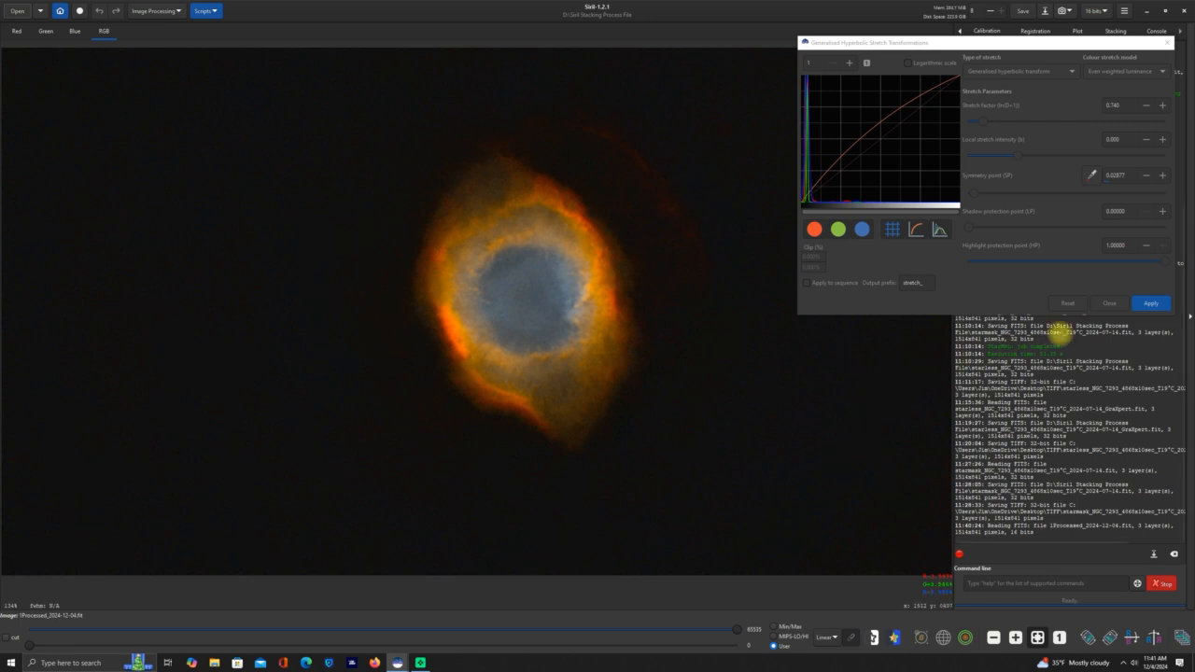
pyautogui.click(1150, 303)
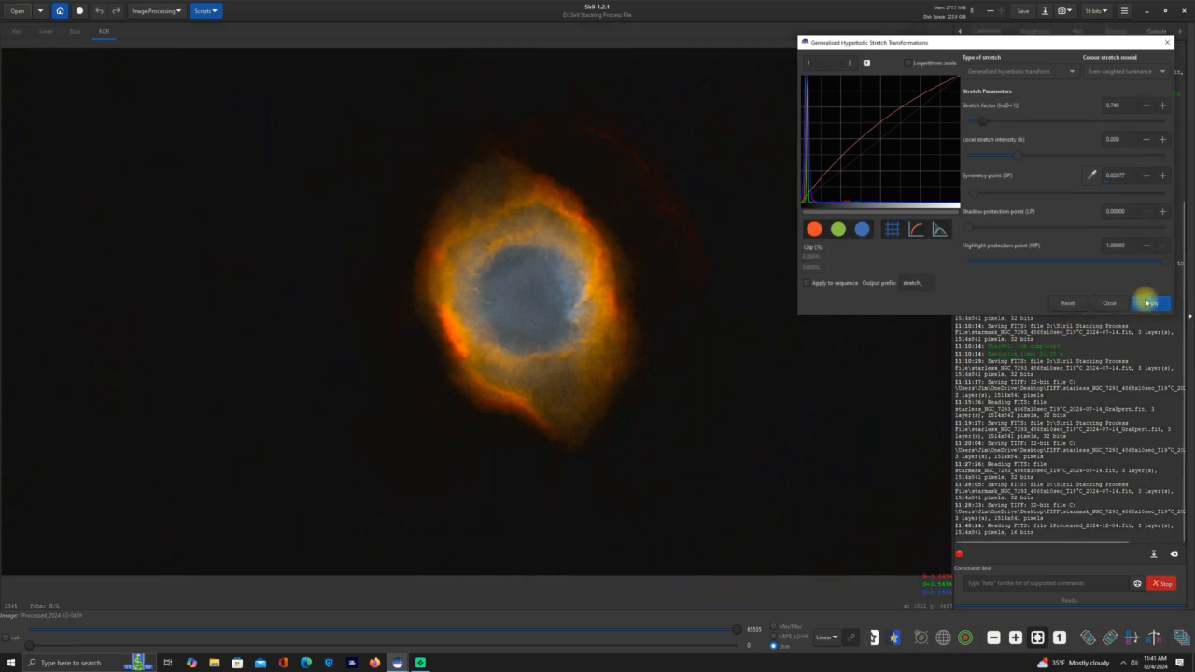
pyautogui.click(1110, 302)
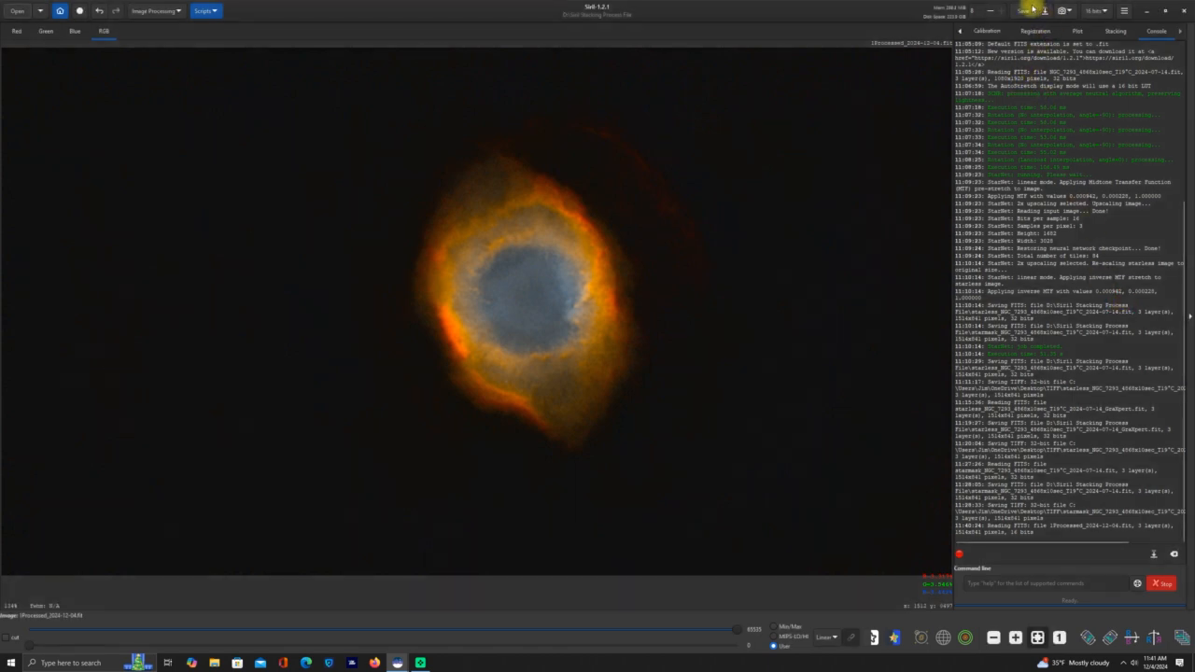
pyautogui.click(1023, 11)
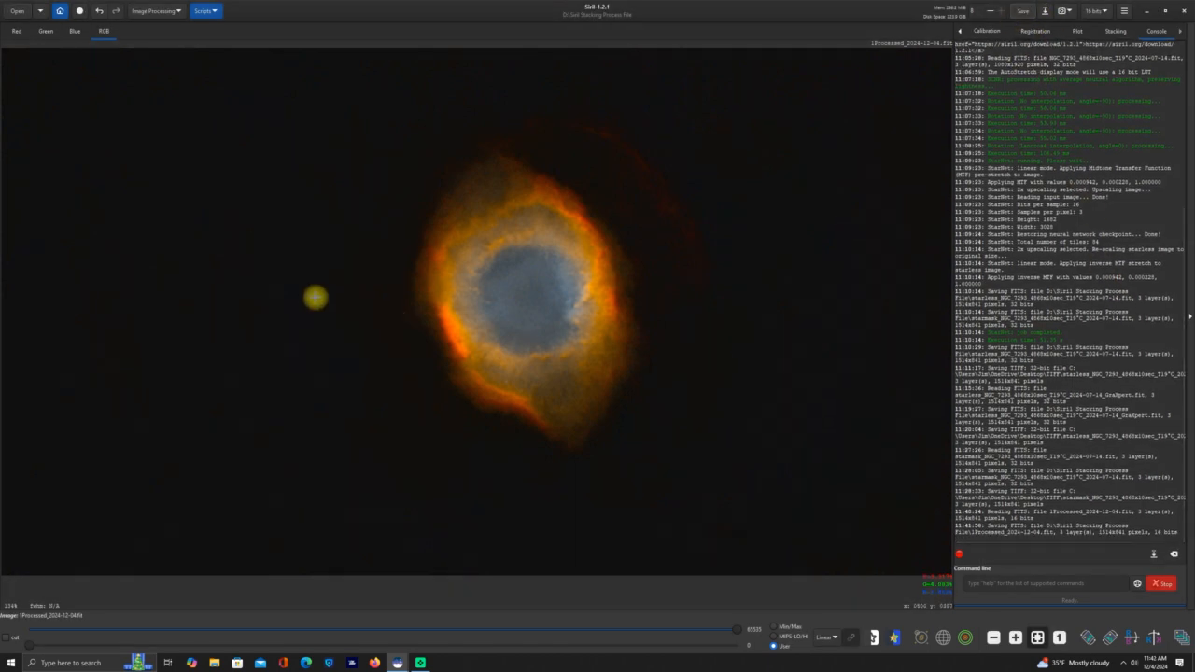
# Step: Start Star Recomposition with 1Processed_2024-12-04.fit as the starless background and Processed_2024-12-04.fit as the star mask
pyautogui.click(176, 10)
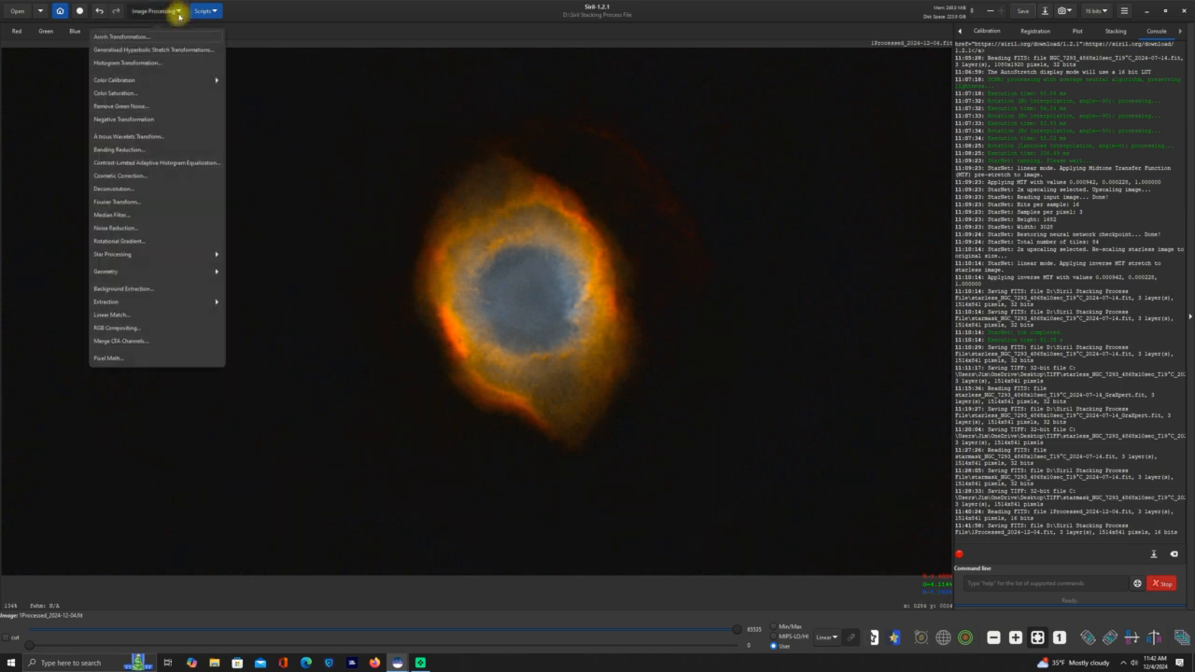
pyautogui.click(121, 255)
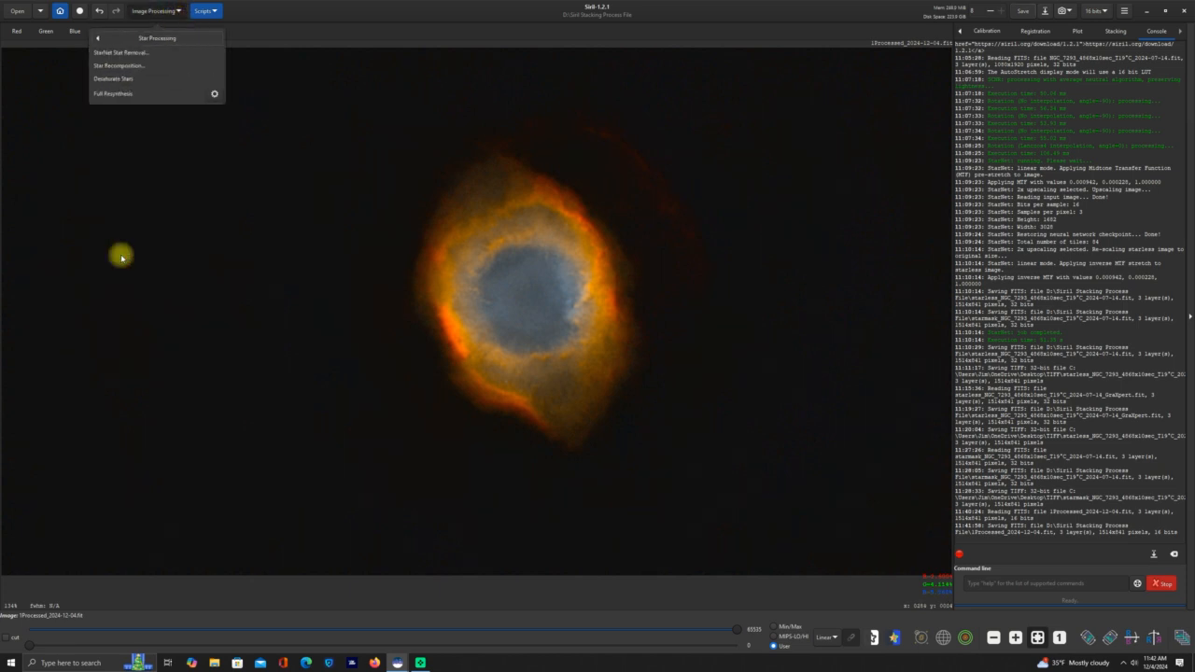
pyautogui.click(120, 66)
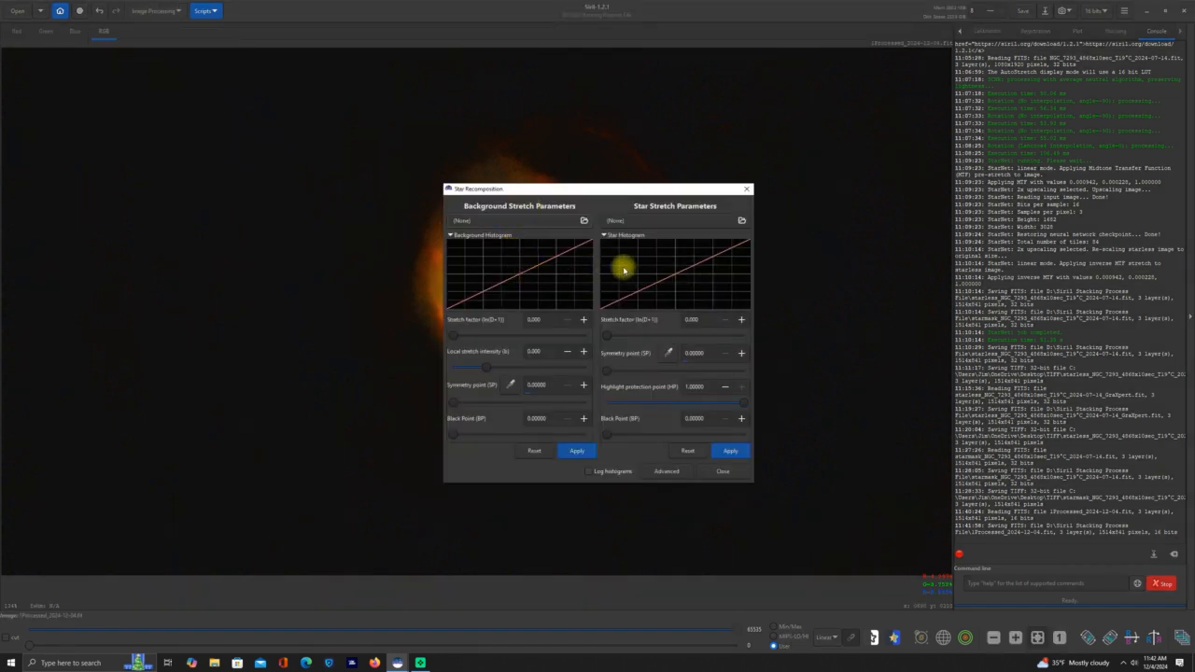
pyautogui.moveTo(574, 189); pyautogui.dragTo(1014, 110)
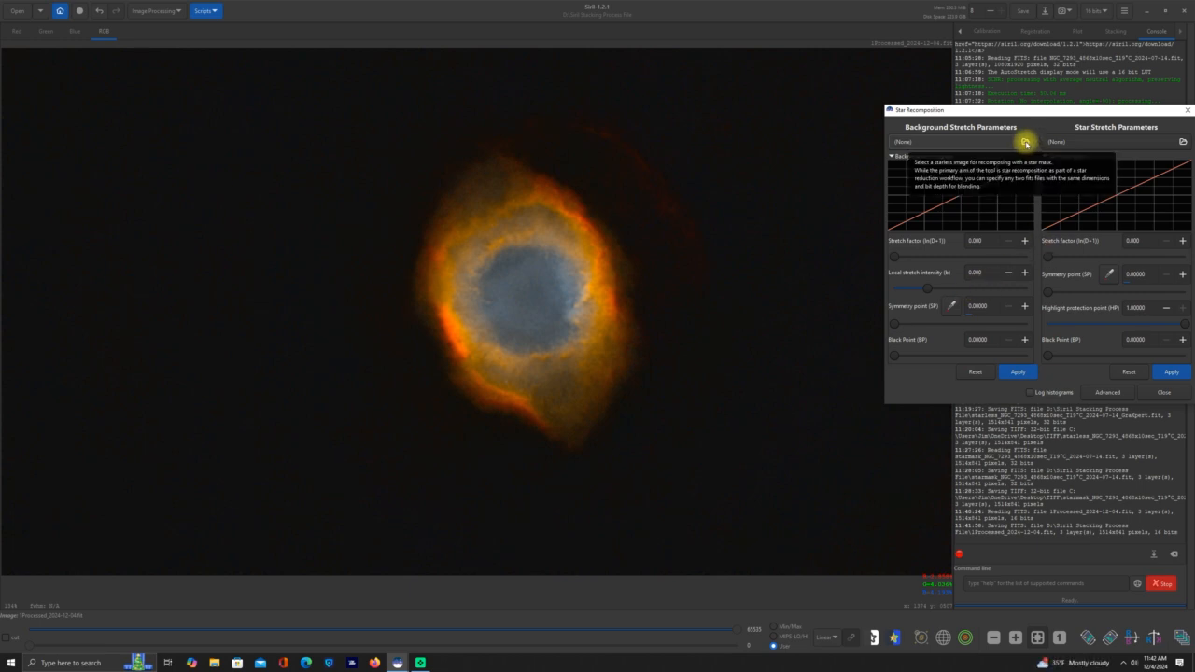
pyautogui.click(1024, 142)
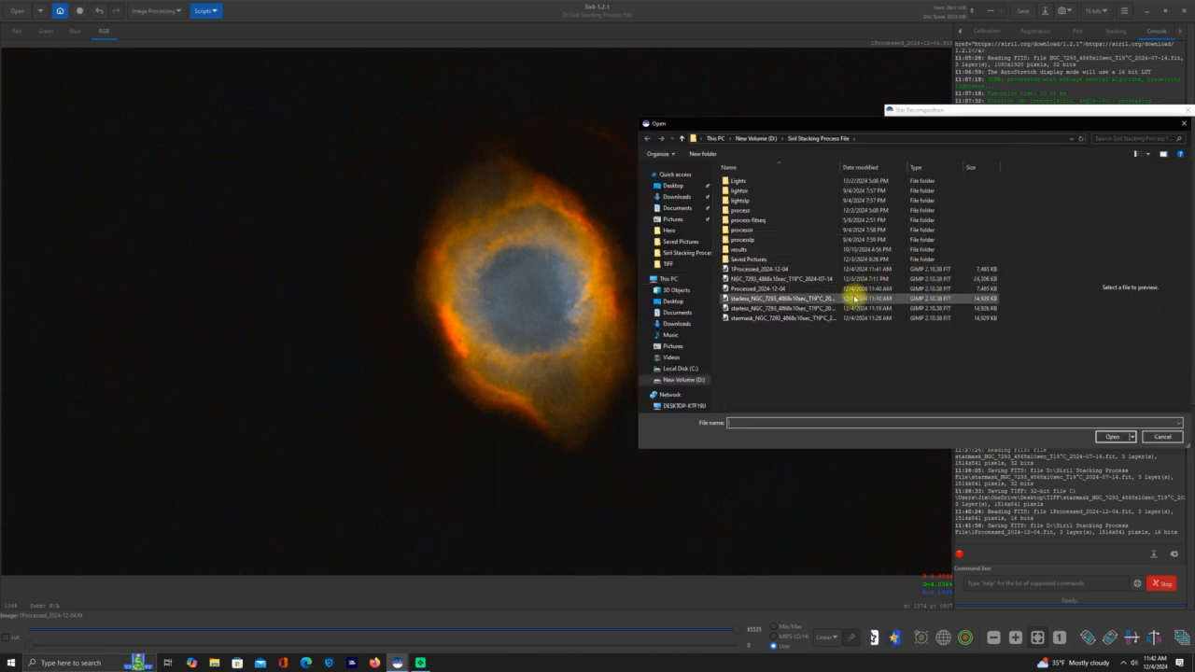
pyautogui.doubleClick(752, 269)
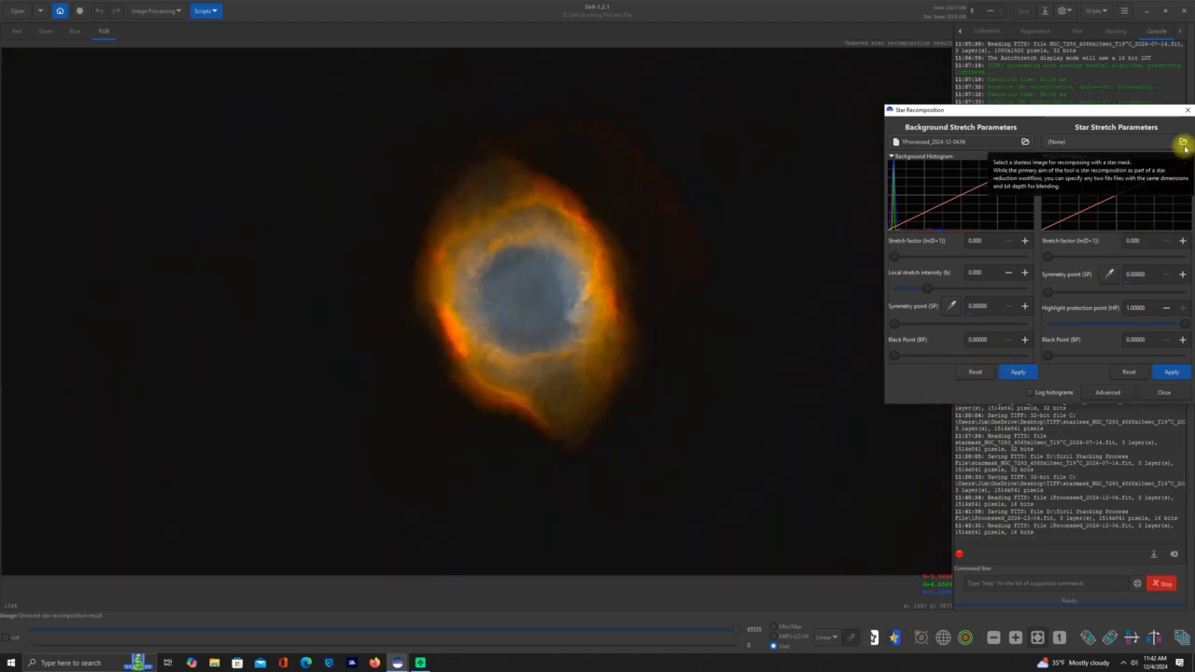
pyautogui.click(1183, 145)
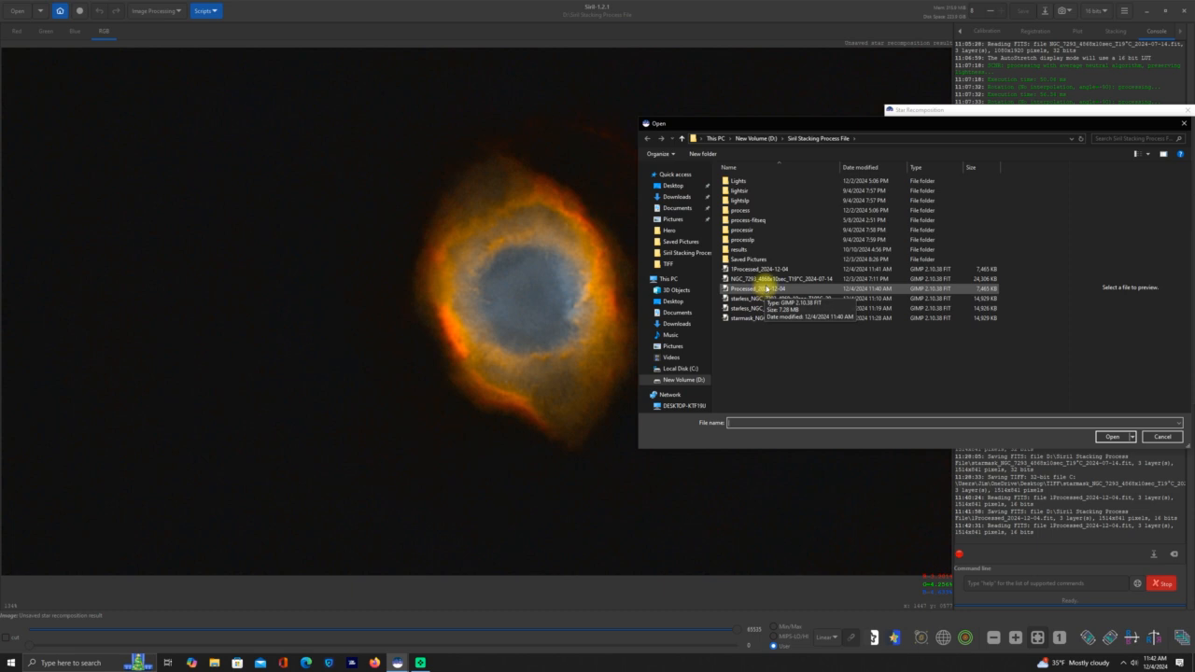
pyautogui.doubleClick(766, 288)
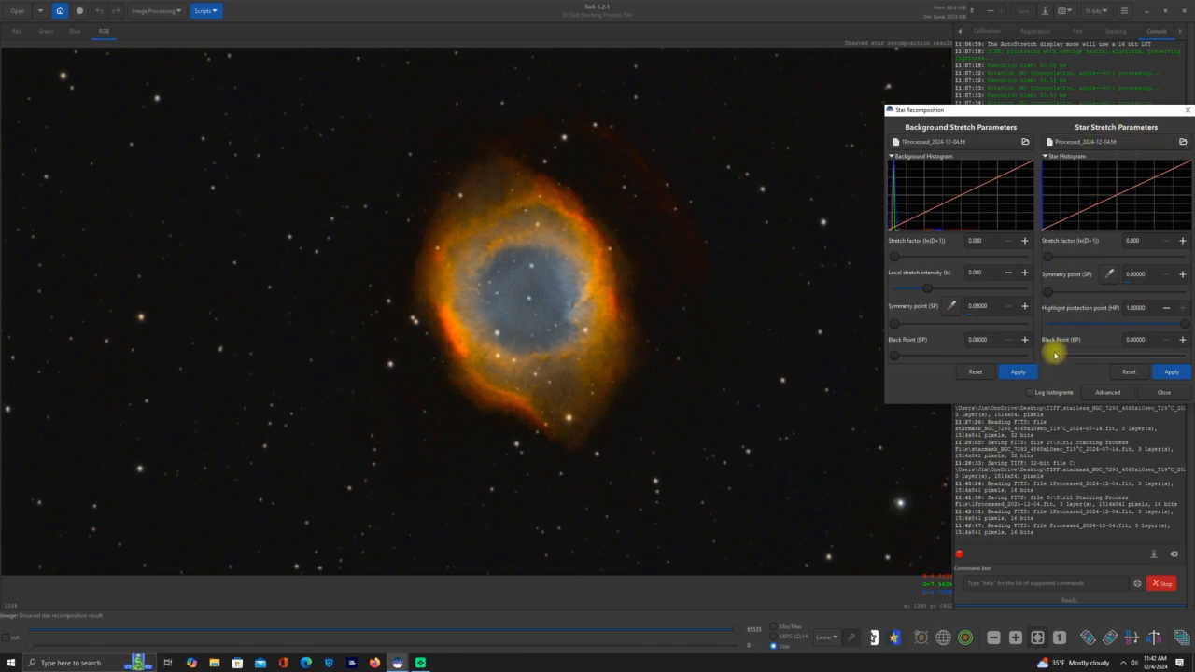
# Step: Set the star layer's black point to about 0.082 and apply both the background and star settings to finish the recomposition
pyautogui.click(1055, 355)
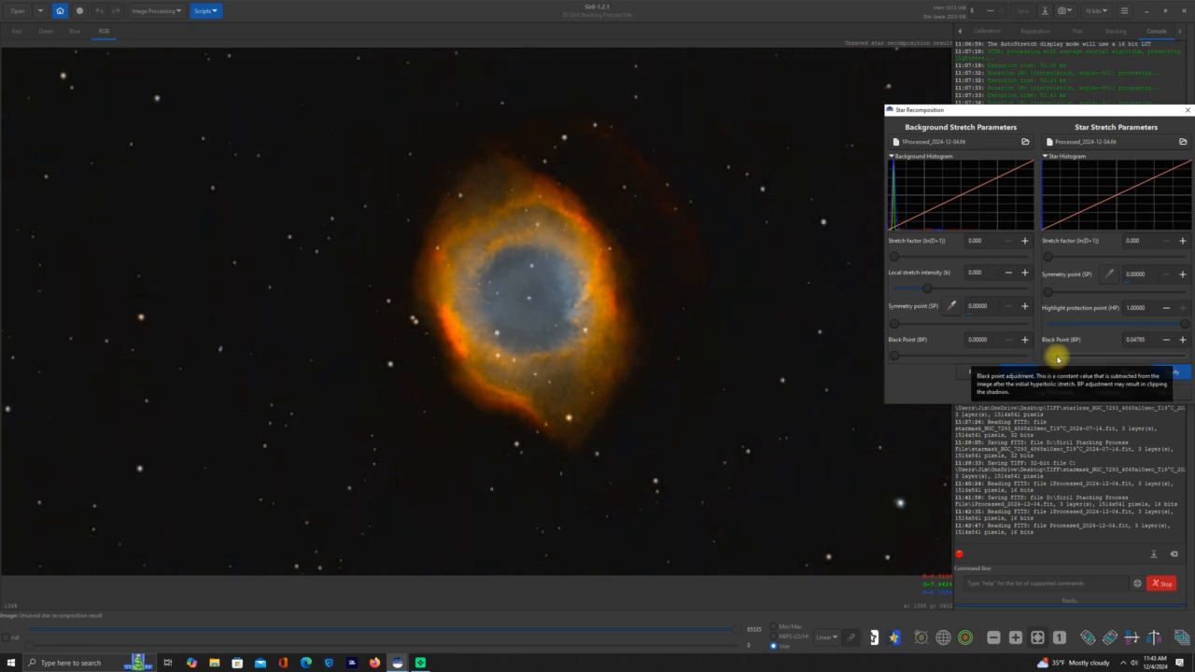
pyautogui.moveTo(1058, 359); pyautogui.dragTo(1062, 358)
pyautogui.moveTo(1063, 359); pyautogui.dragTo(1058, 359)
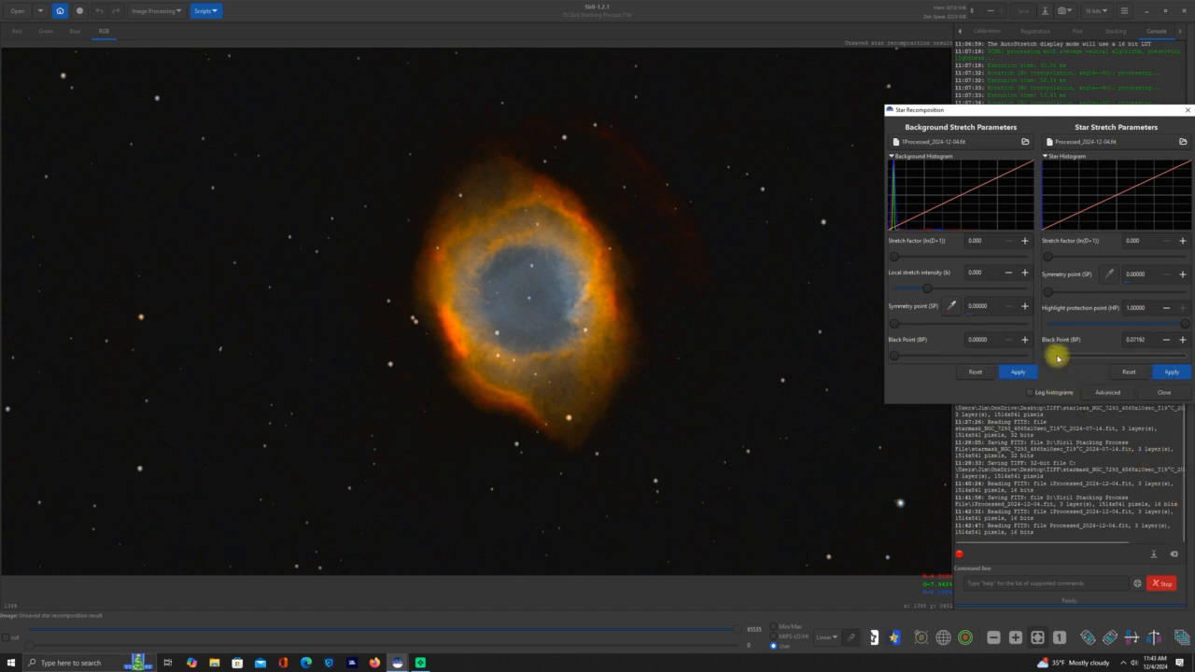
pyautogui.moveTo(1059, 358); pyautogui.dragTo(1063, 358)
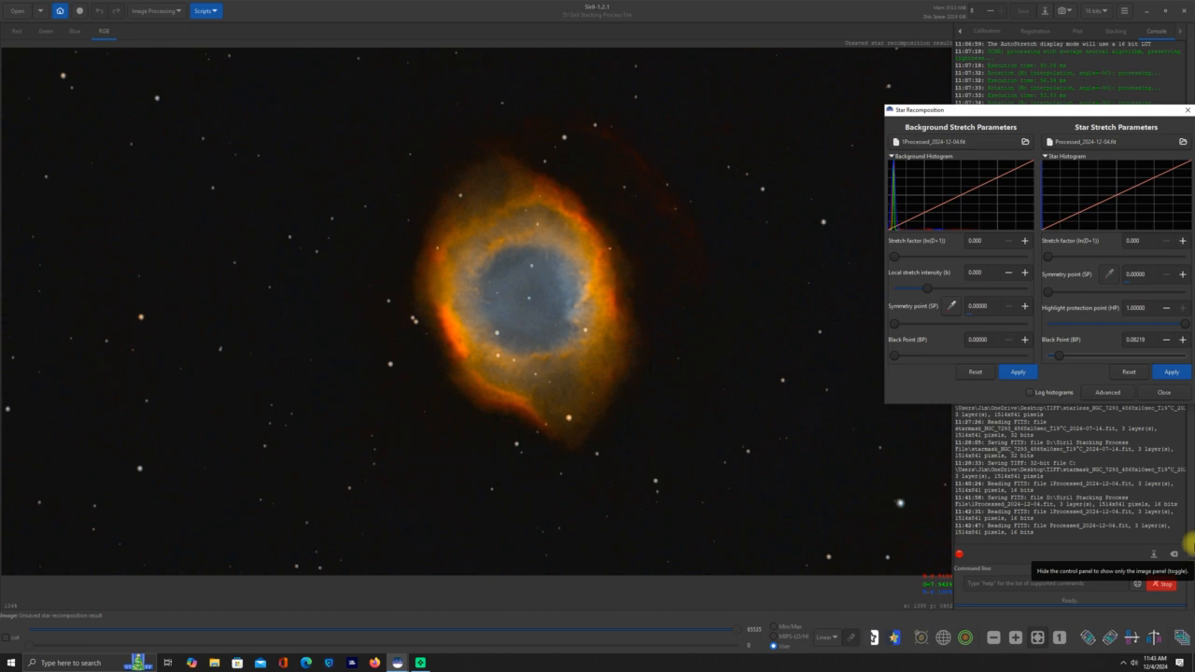
pyautogui.click(1021, 377)
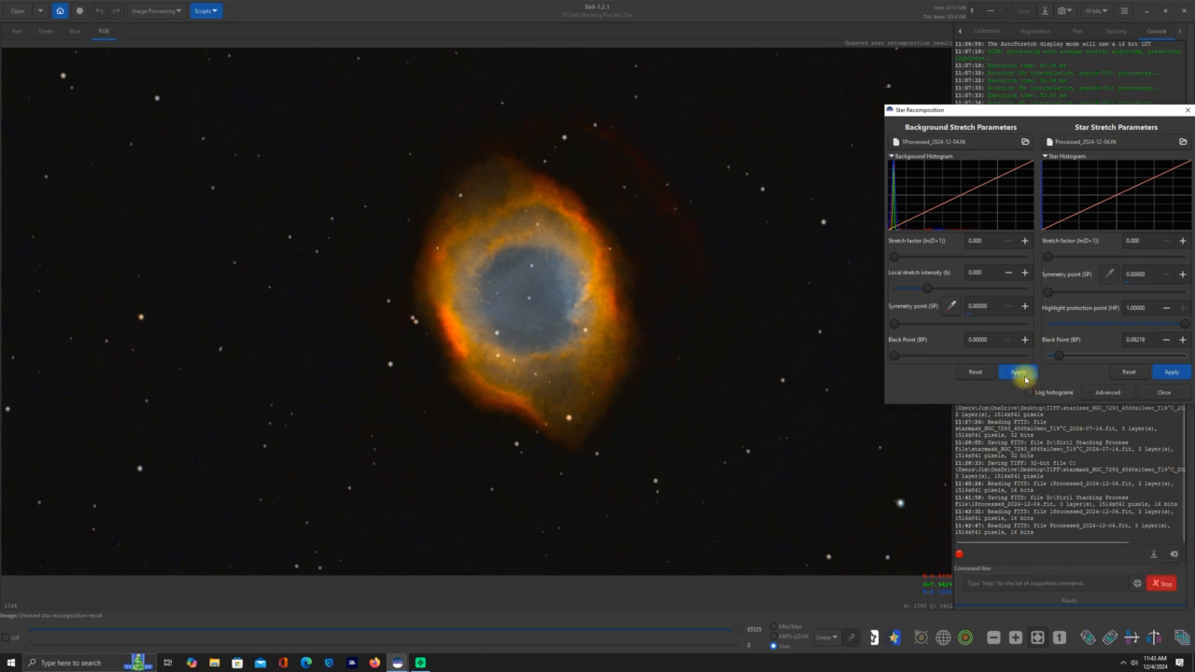
pyautogui.click(1170, 370)
pyautogui.click(1167, 393)
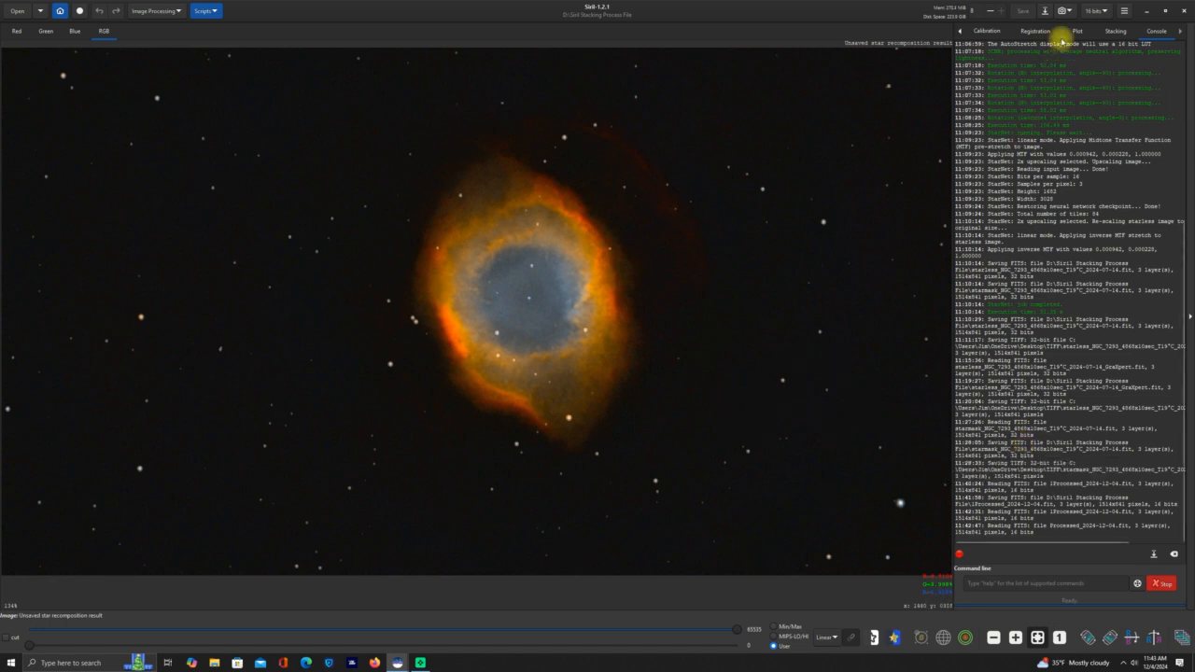
# Step: Start saving the recomposed image under a new name with PNG as the file type
pyautogui.click(1045, 11)
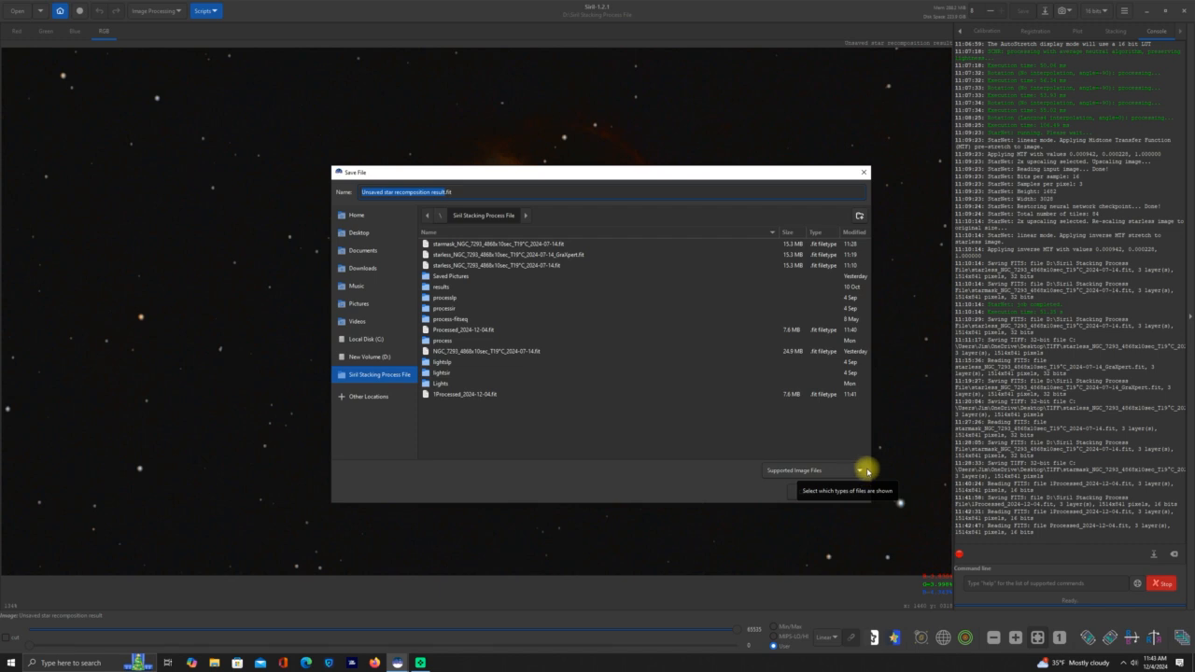
pyautogui.click(858, 475)
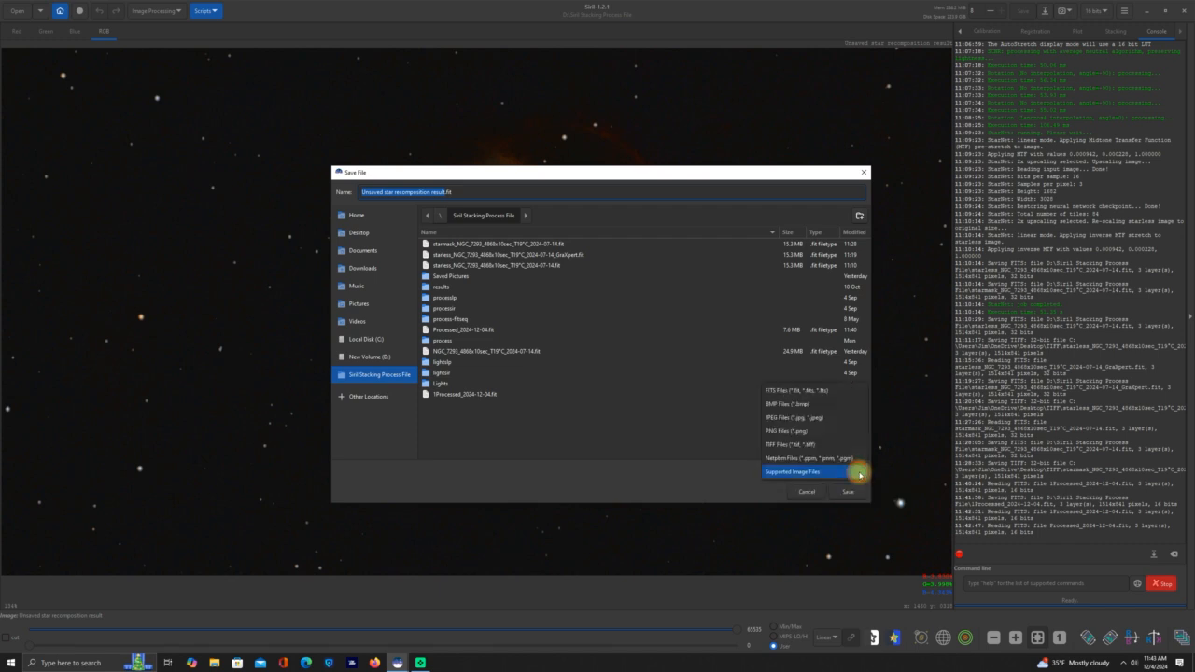
pyautogui.click(792, 431)
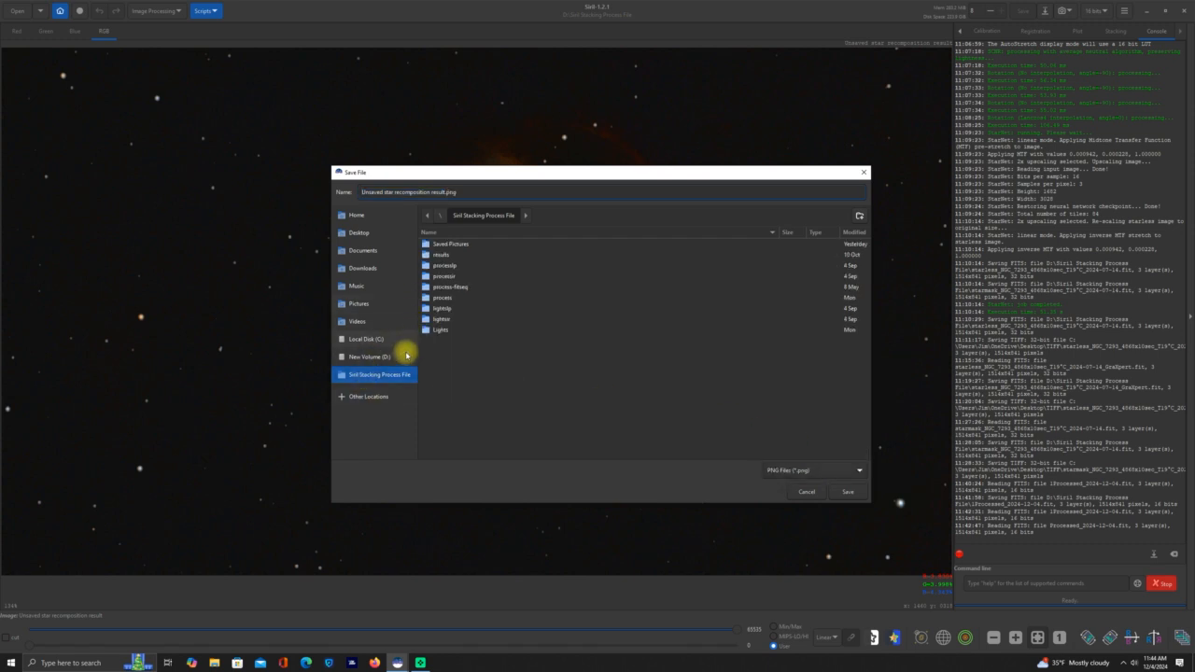
# Step: Choose the Hero folder inside SeeStar S50 on New Volume (D:) as the save location
pyautogui.click(370, 359)
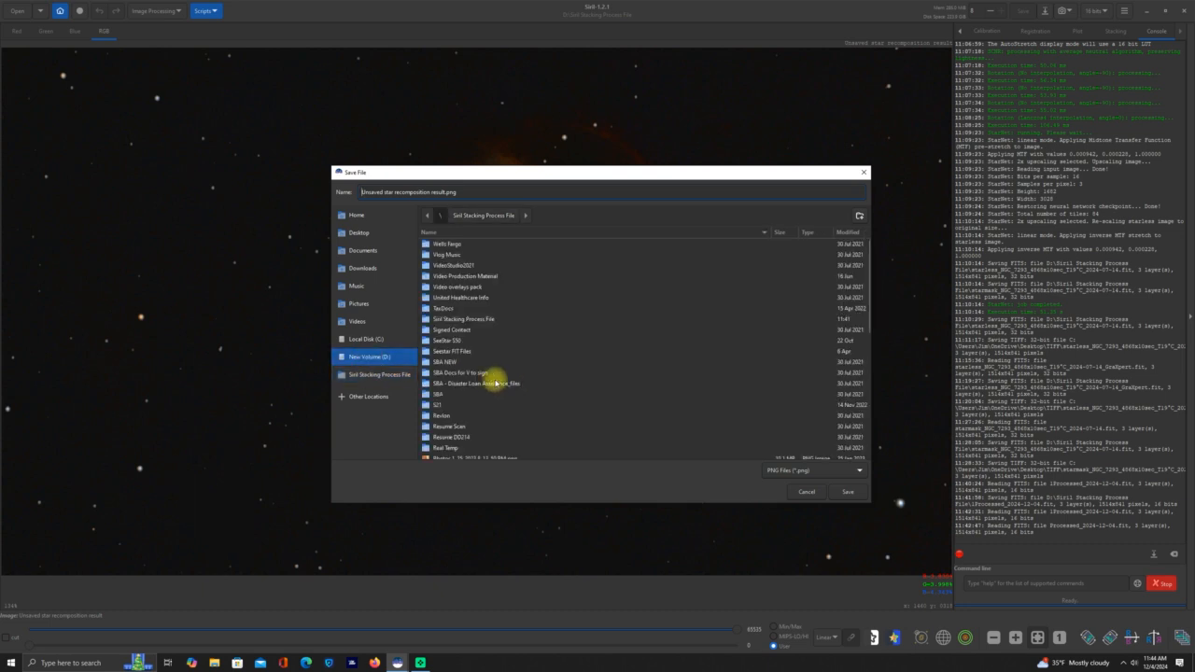
pyautogui.scroll(-2, 495, 378)
pyautogui.scroll(-4, 494, 378)
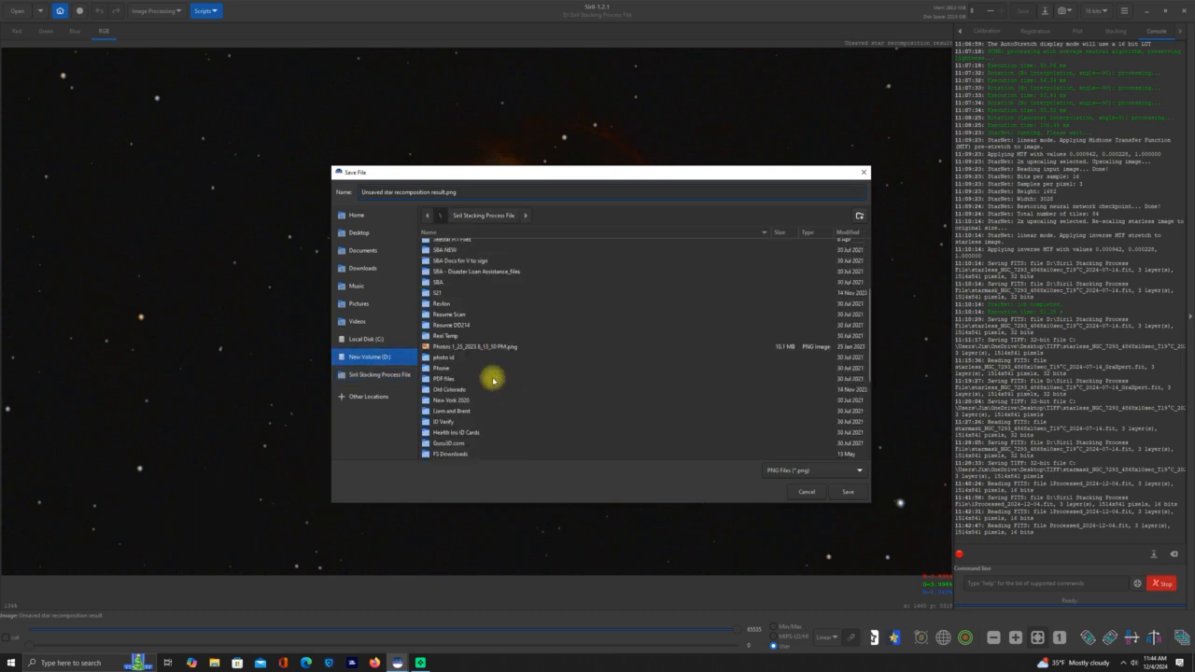
pyautogui.scroll(-4, 493, 378)
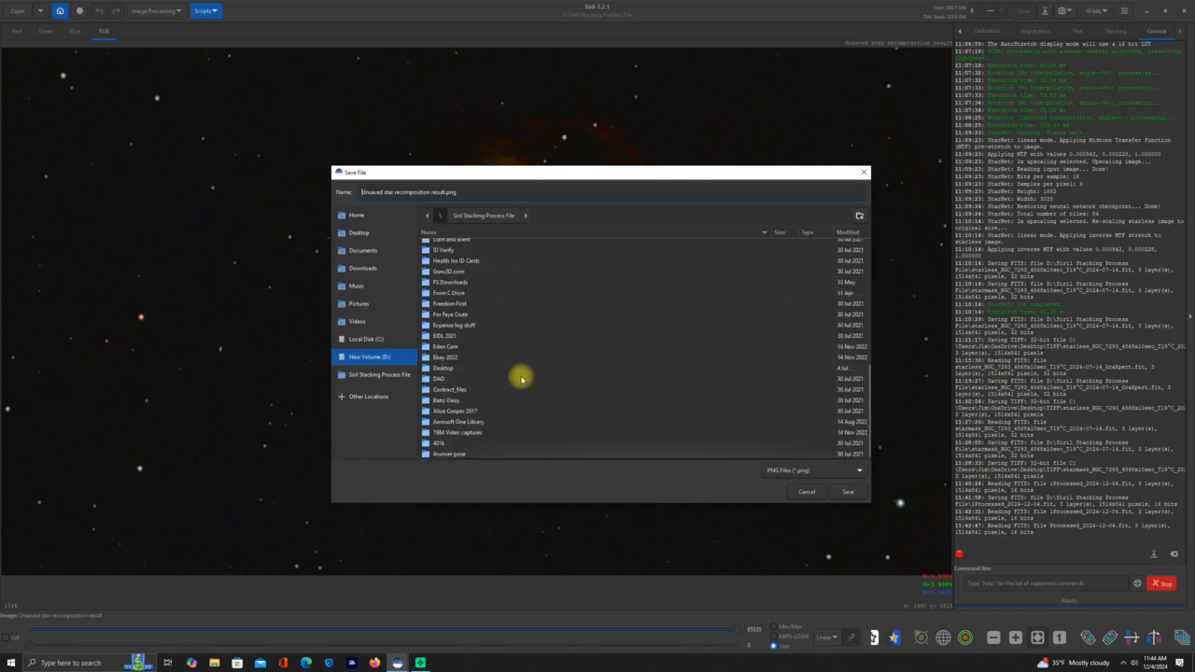
pyautogui.scroll(4, 517, 374)
pyautogui.scroll(3, 517, 374)
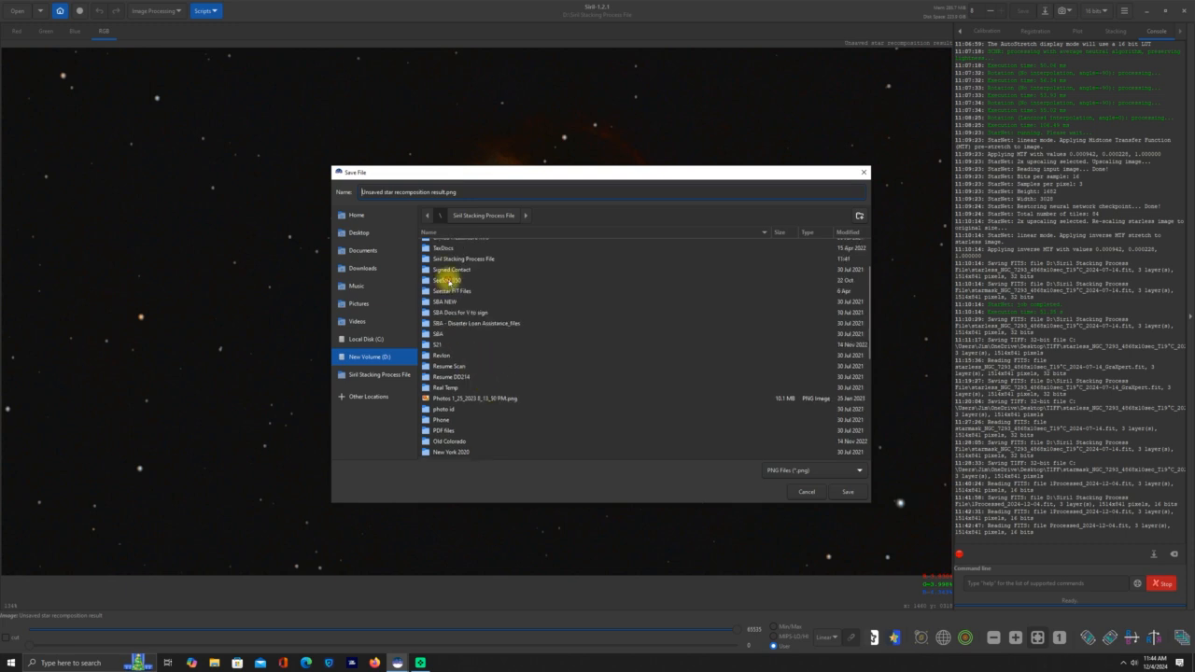
pyautogui.doubleClick(447, 279)
pyautogui.doubleClick(438, 276)
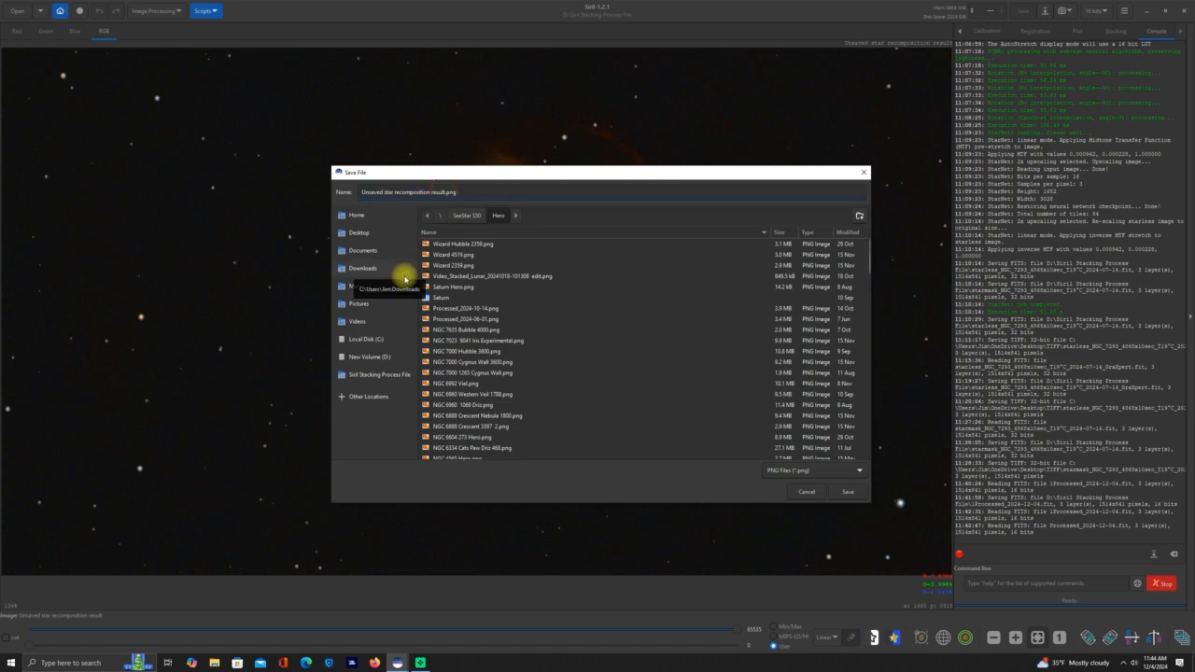
# Step: Name the file NGC 7293 4800 Tutorial.png and save it
pyautogui.press('BackSpace')
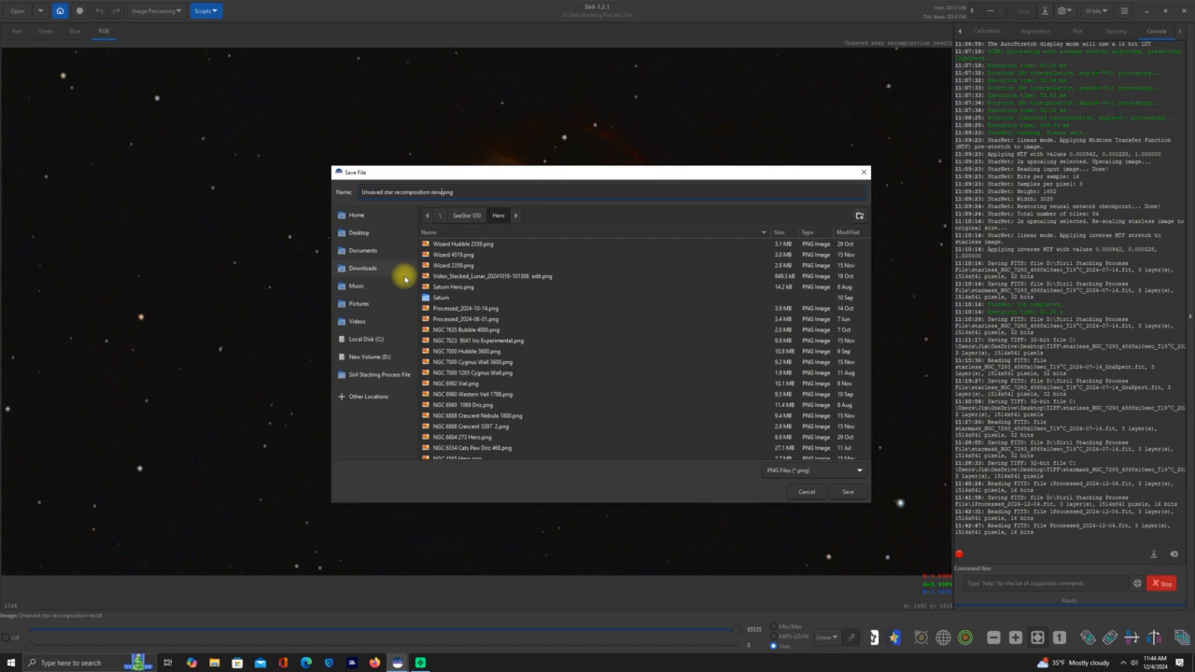
pyautogui.press('BackSpace')
pyautogui.press('BackSpace')
pyautogui.press('BackSpace')
pyautogui.write('NGC')
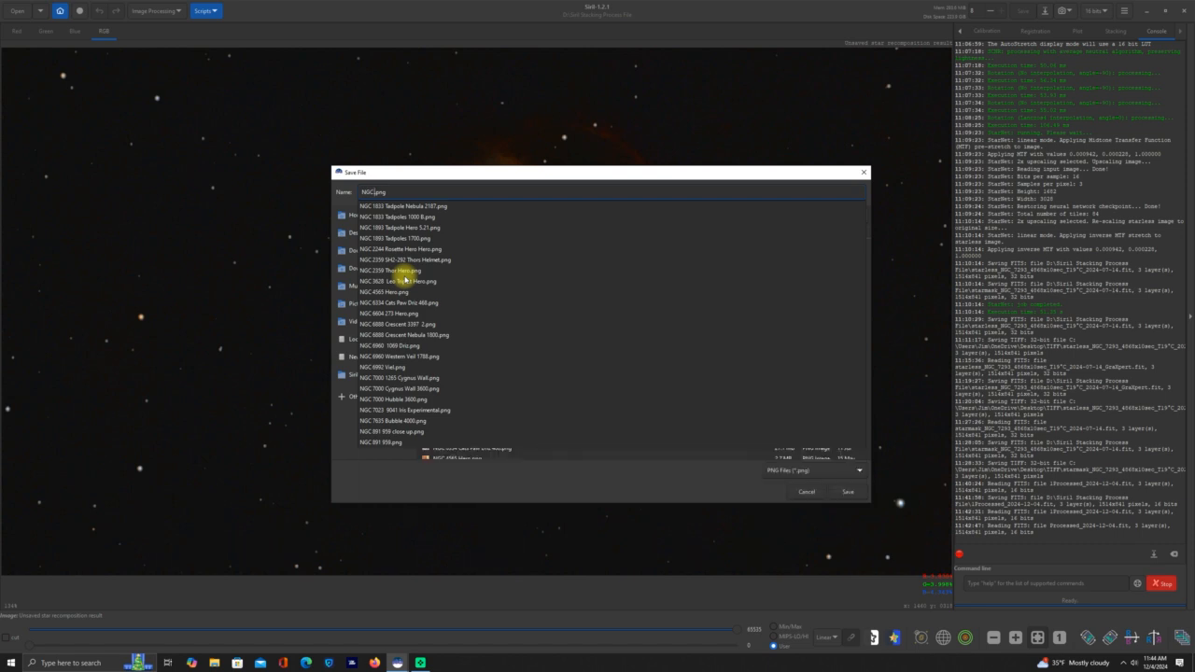
pyautogui.write(' 7293')
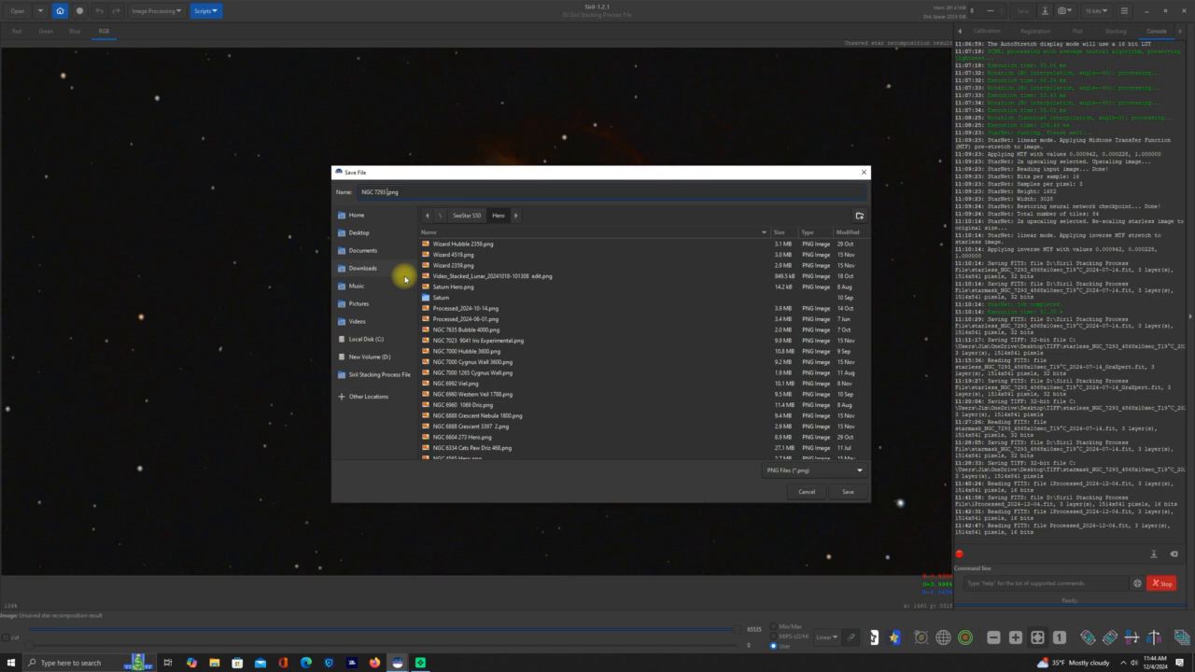
pyautogui.write(' 4800 Tutorial')
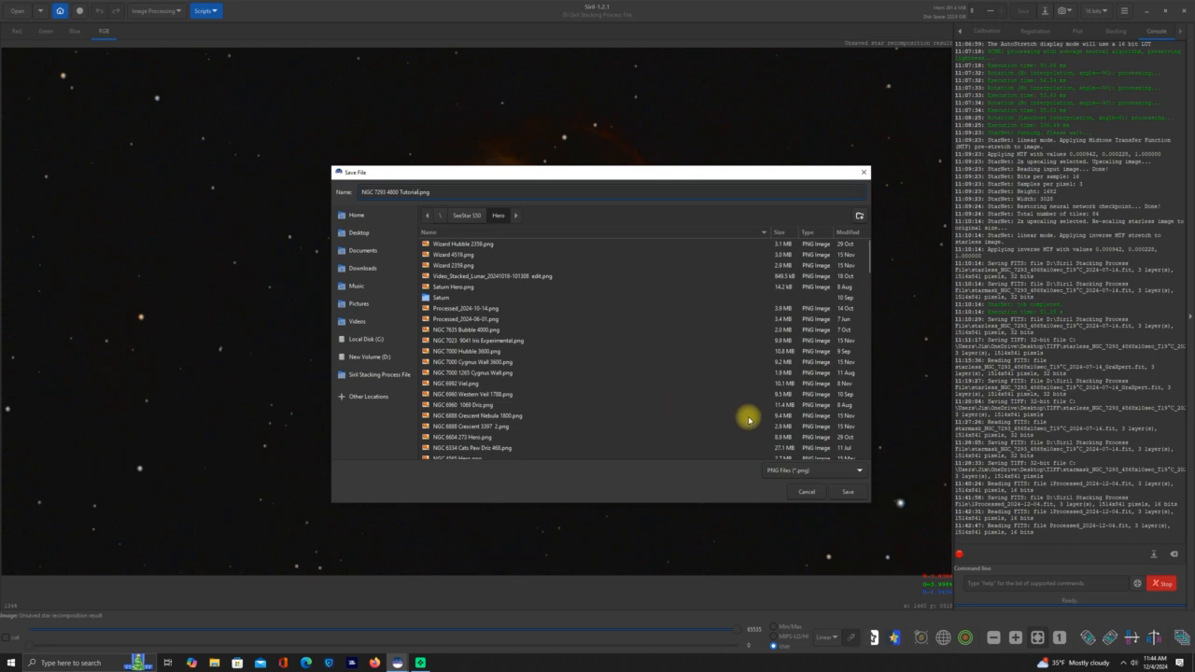
pyautogui.click(845, 489)
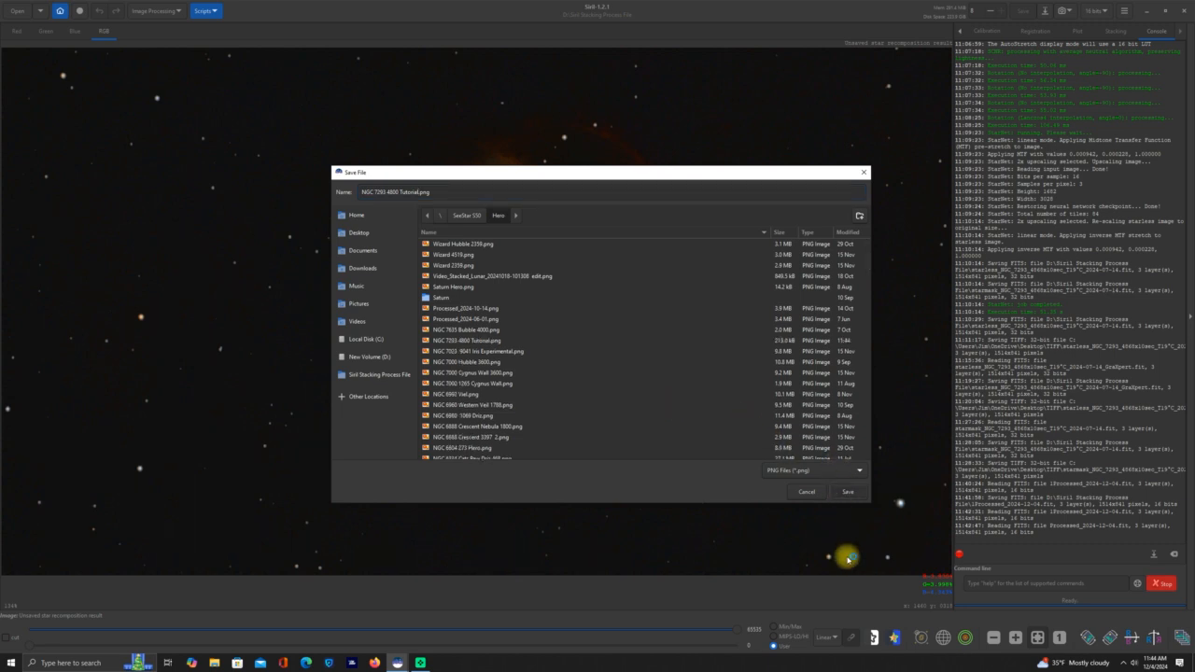